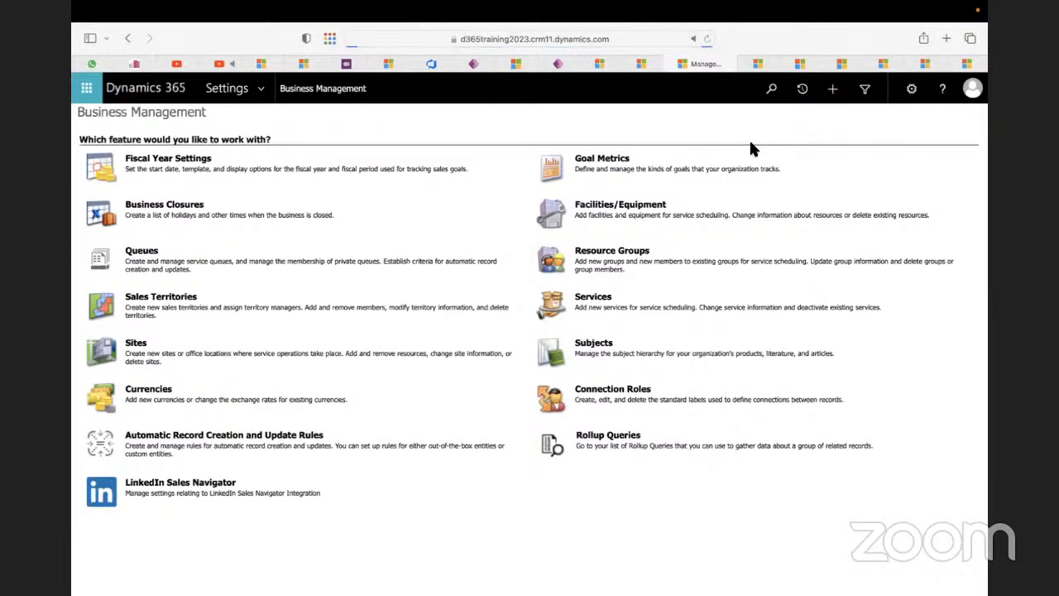
# - Open the business units list from the D365TRAINING 2023 environment's user and permission settings in the Power Platform admin center
pyautogui.click(761, 66)
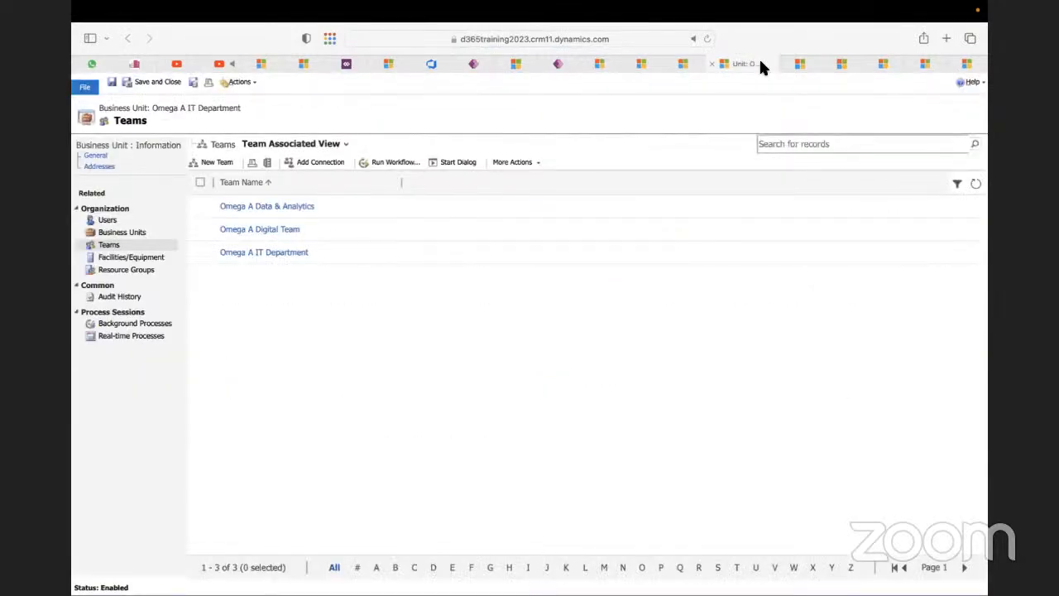
pyautogui.click(801, 67)
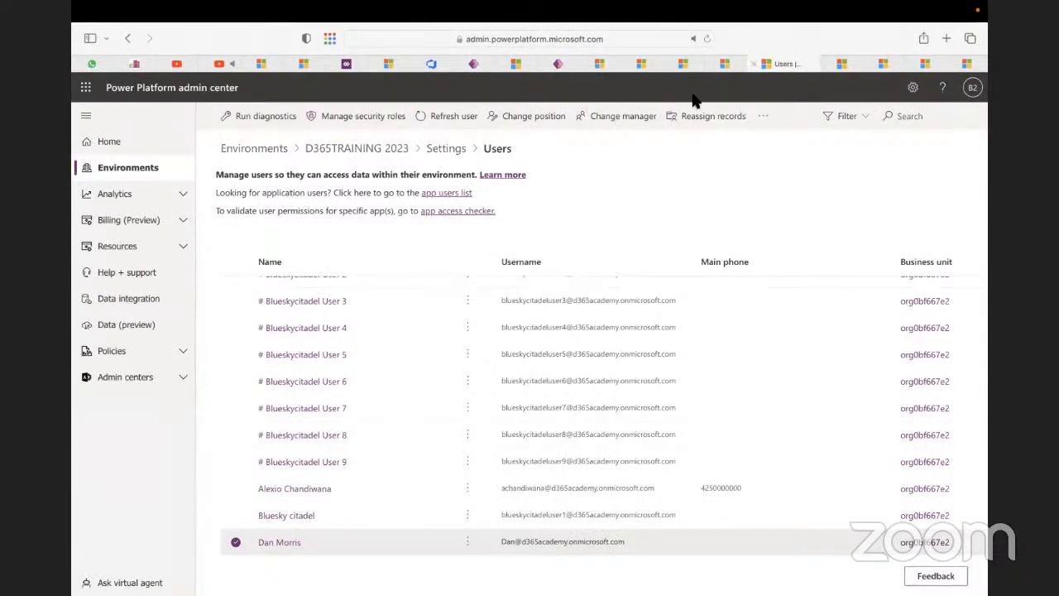
pyautogui.click(364, 150)
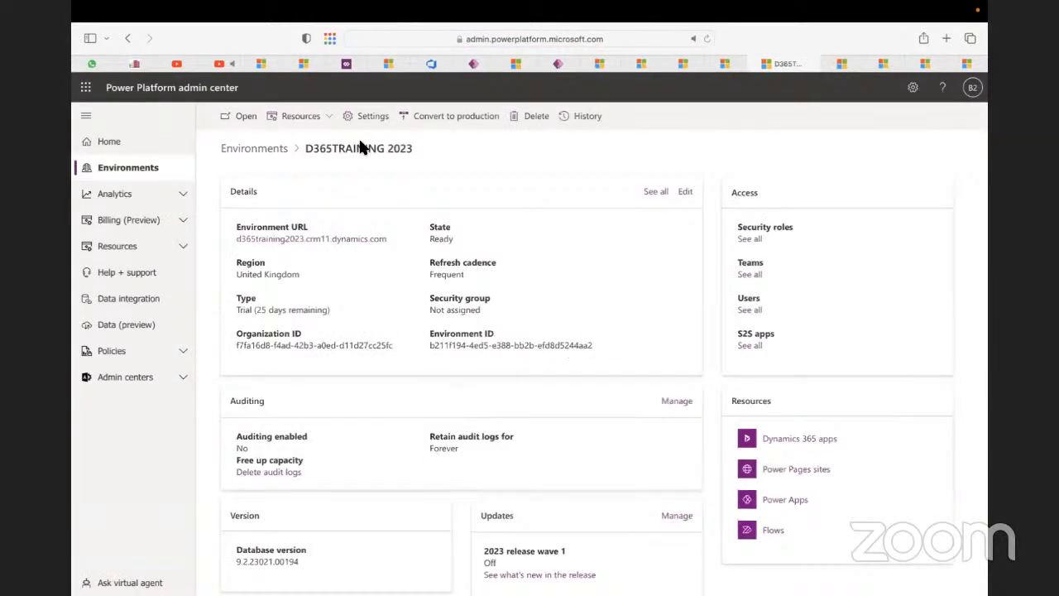
pyautogui.click(364, 118)
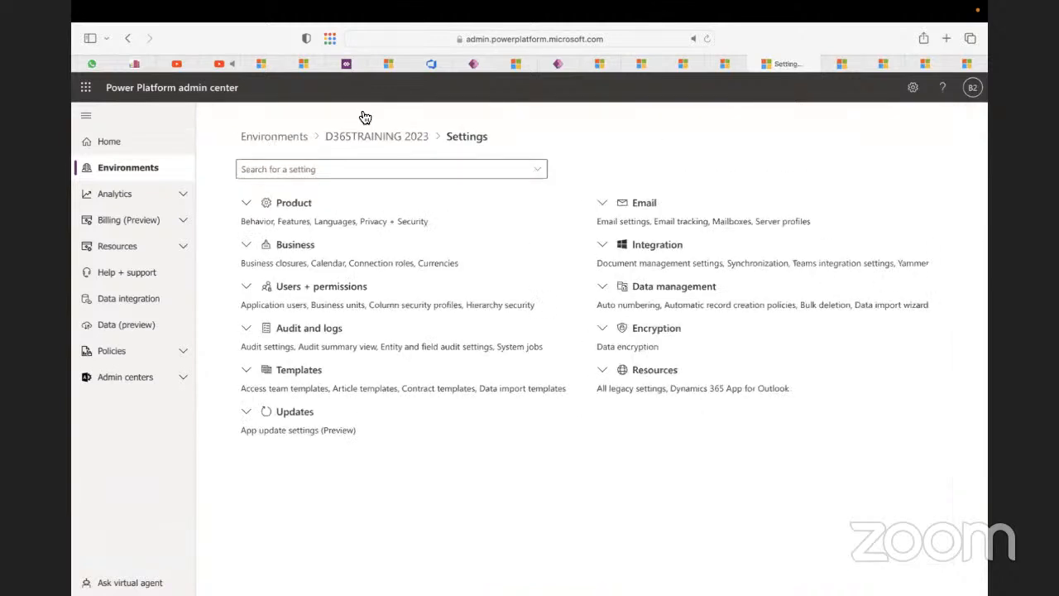
pyautogui.click(247, 288)
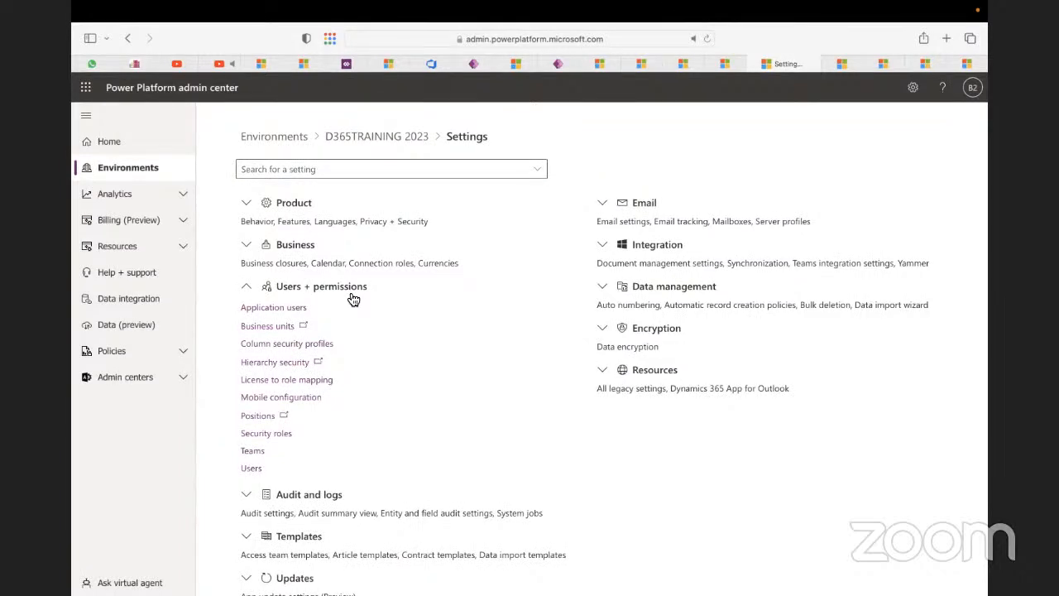
pyautogui.click(273, 327)
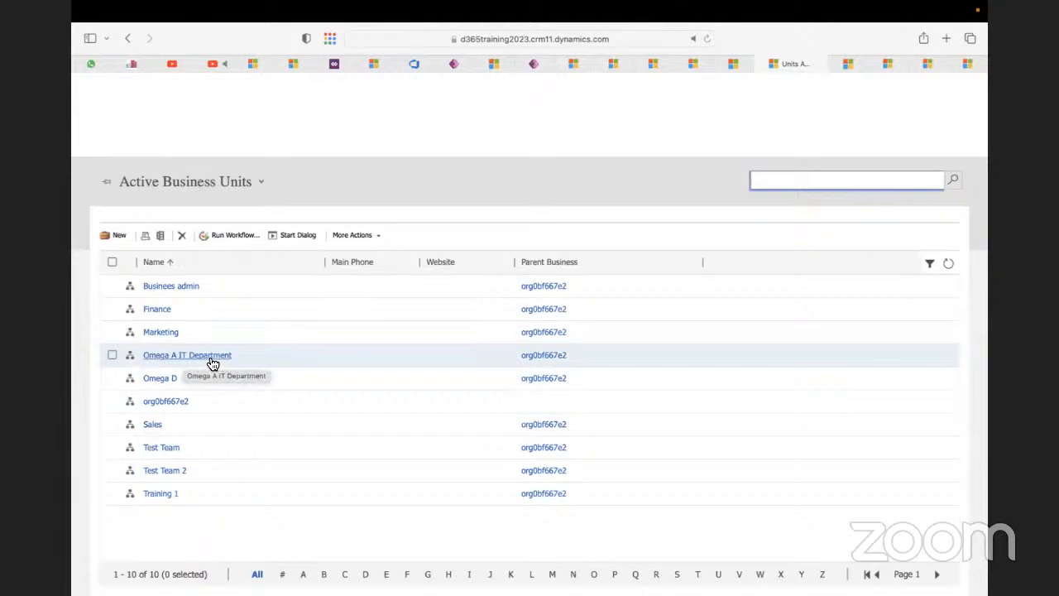
# - View the teams of the Omega A IT Department business unit and open the Omega A Data & Analytics team record
pyautogui.click(212, 365)
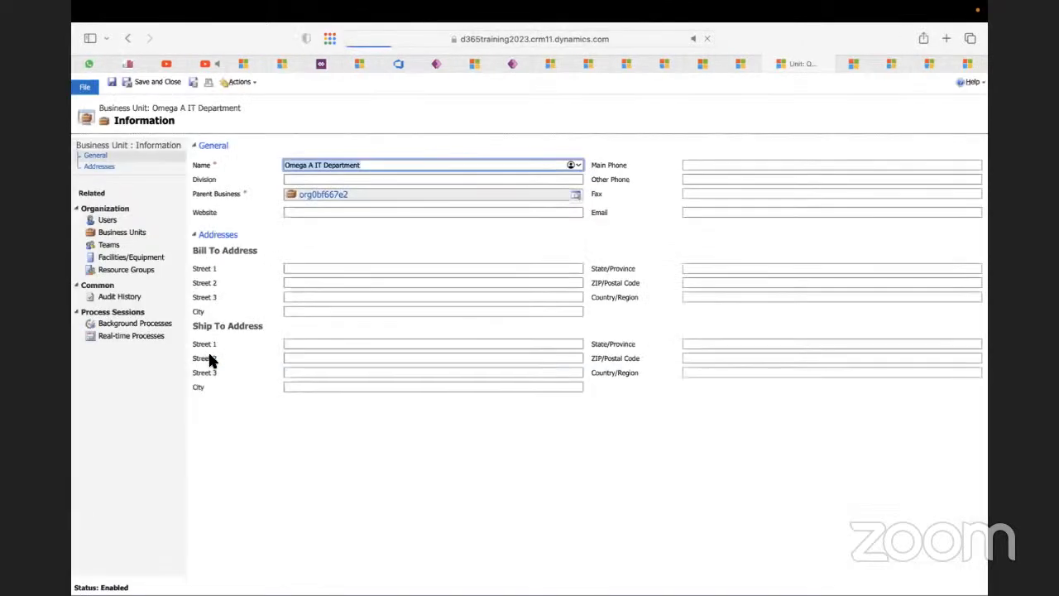
pyautogui.click(112, 246)
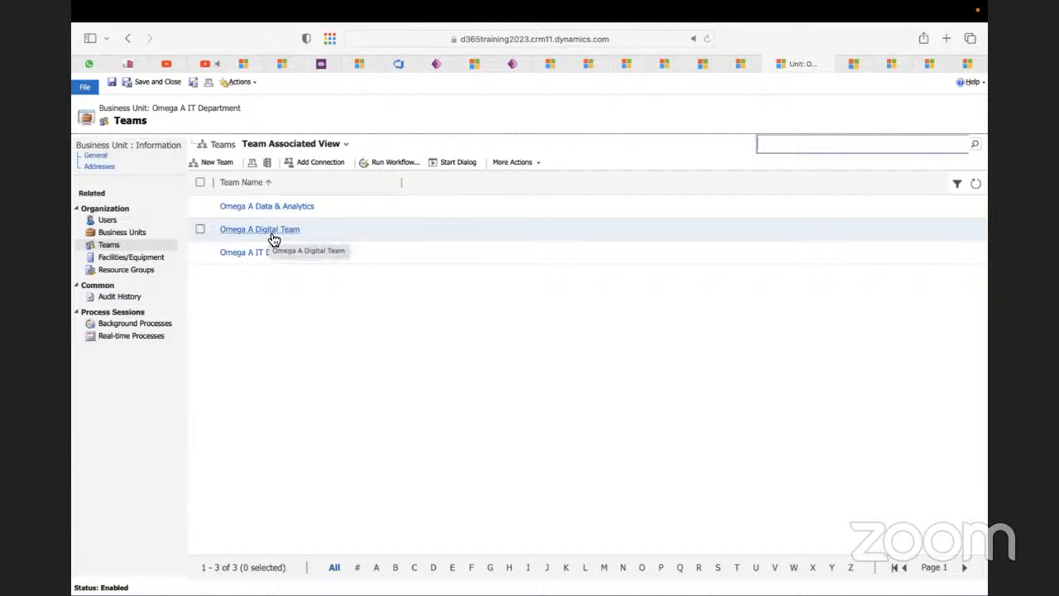
pyautogui.click(268, 209)
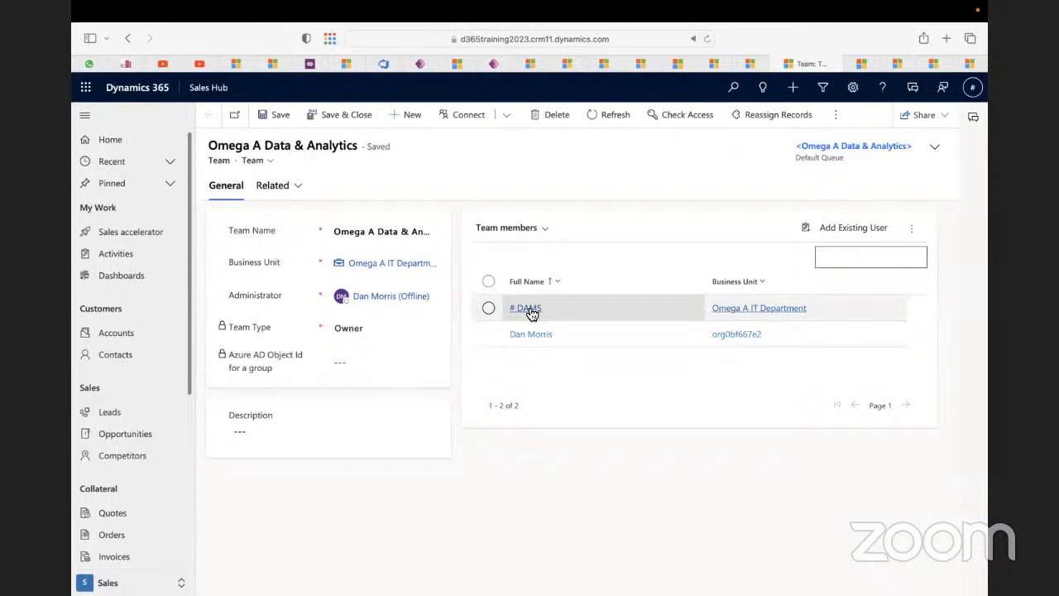
# - Return to the environment settings in the Power Platform admin center and list the security roles of the Omega A IT Department business unit
pyautogui.click(745, 63)
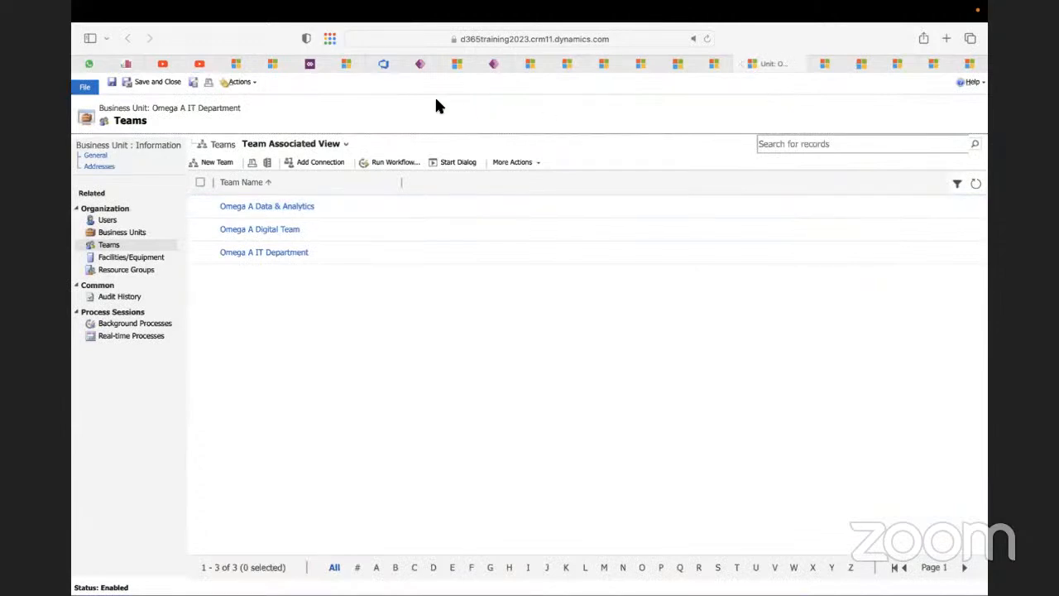
pyautogui.click(713, 65)
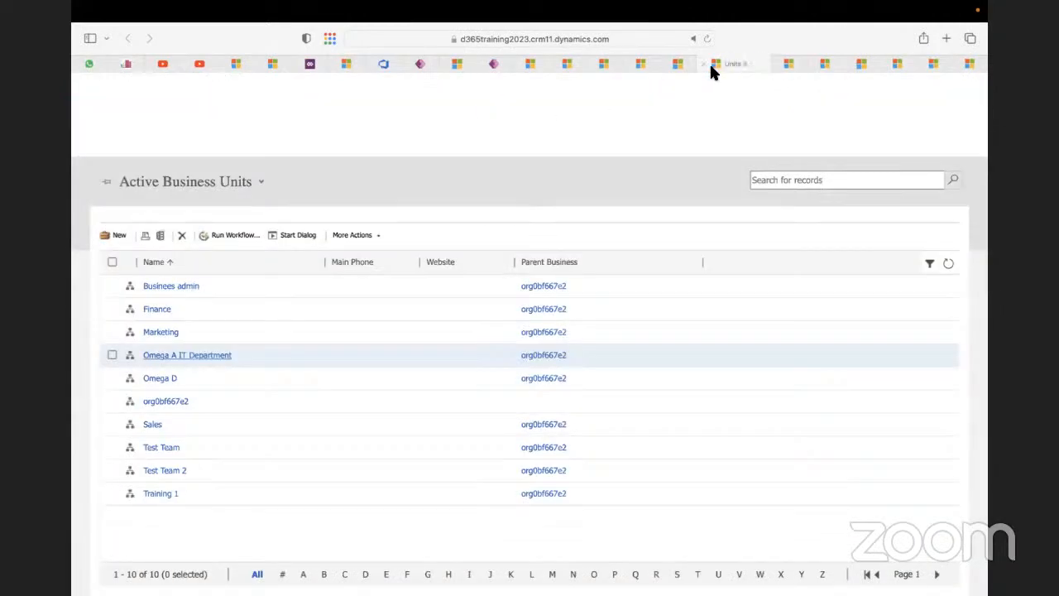
pyautogui.click(678, 65)
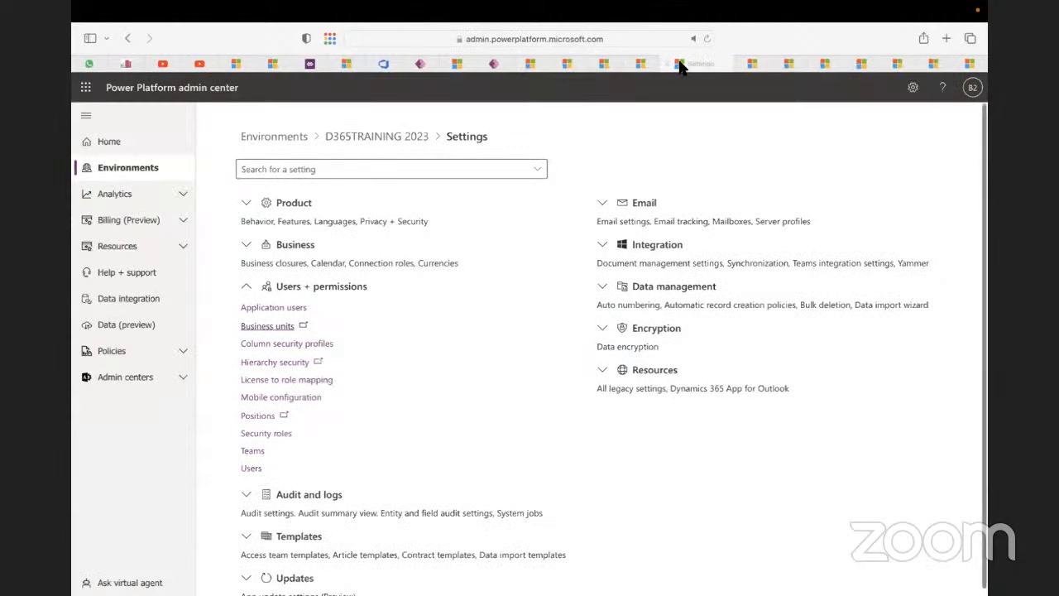
pyautogui.click(261, 438)
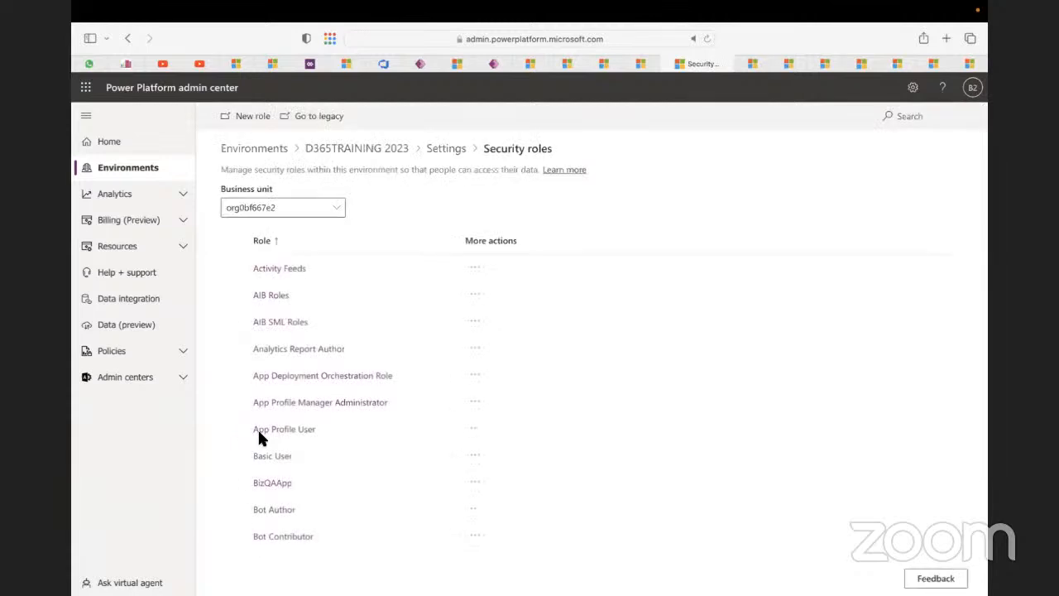
pyautogui.click(340, 210)
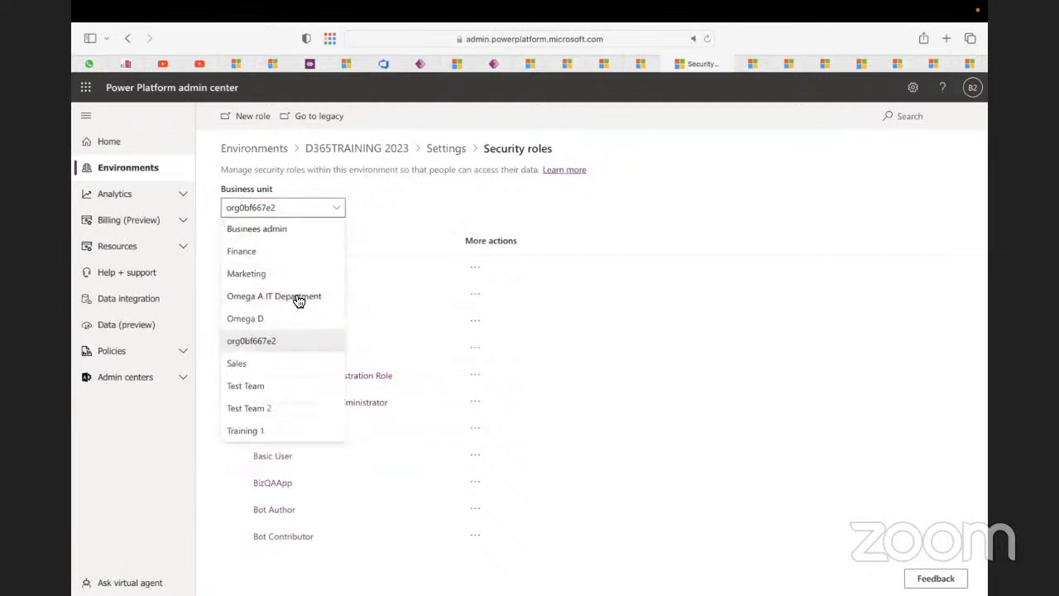
pyautogui.click(299, 297)
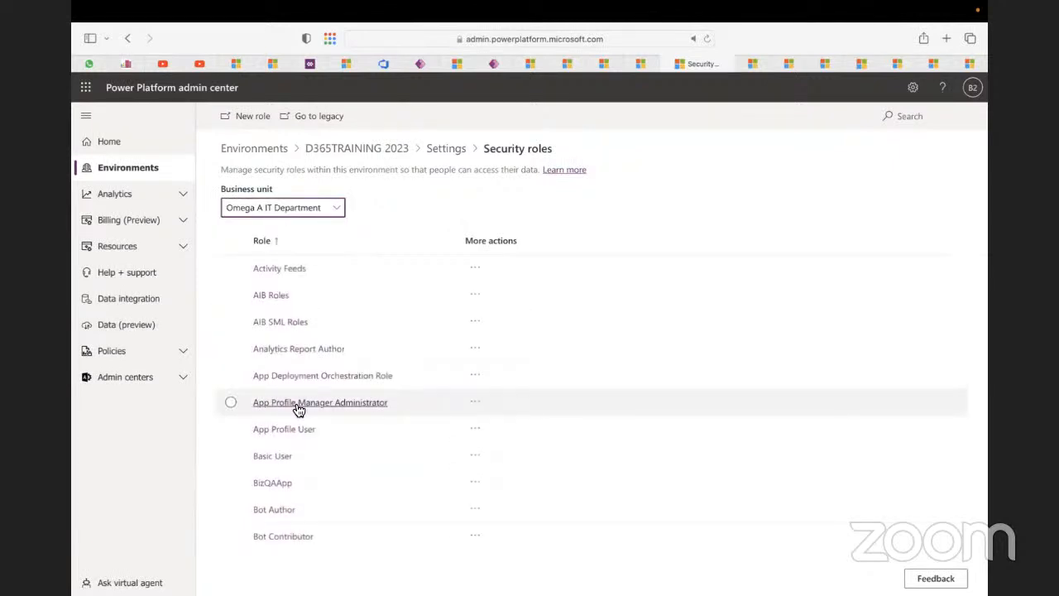
# - Find the New User (Training) role among the Omega A IT Department security roles and open its membership page
pyautogui.scroll(-1, 299, 411)
pyautogui.scroll(-10, 299, 410)
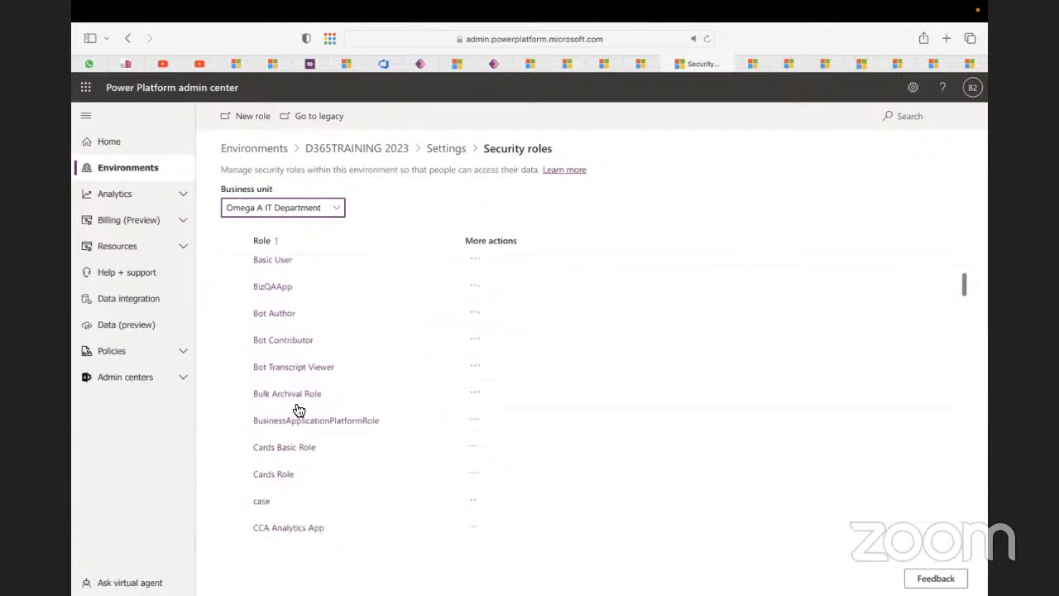
pyautogui.scroll(-12, 298, 411)
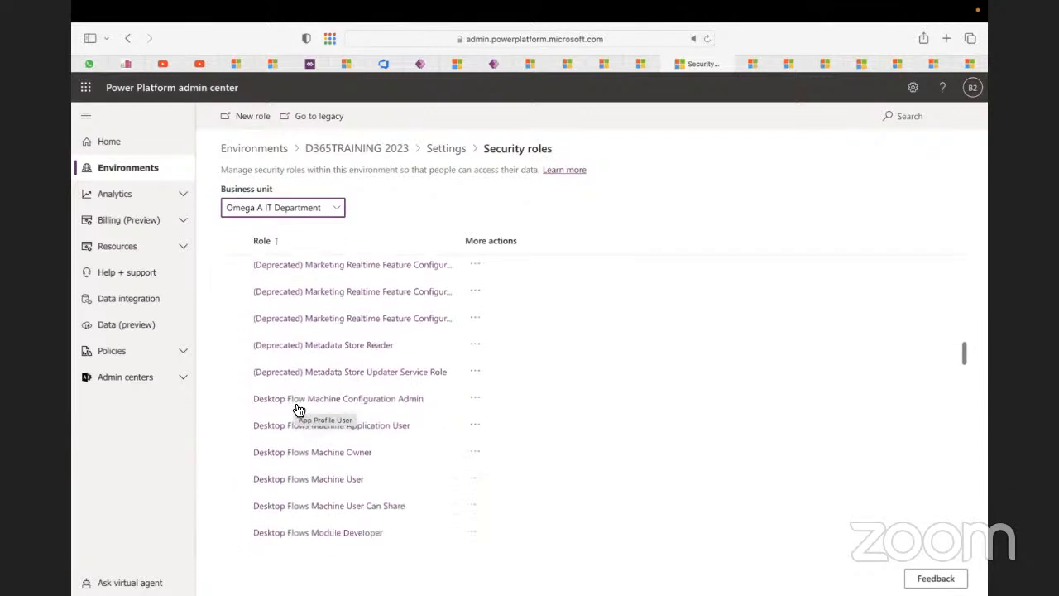
pyautogui.scroll(-4, 299, 410)
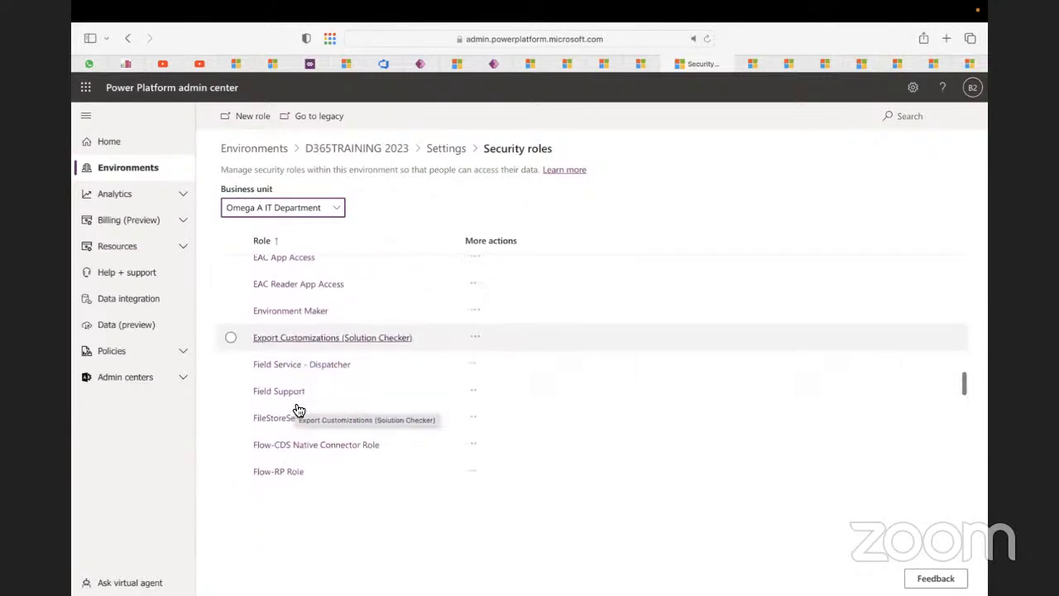
pyautogui.scroll(-6, 293, 395)
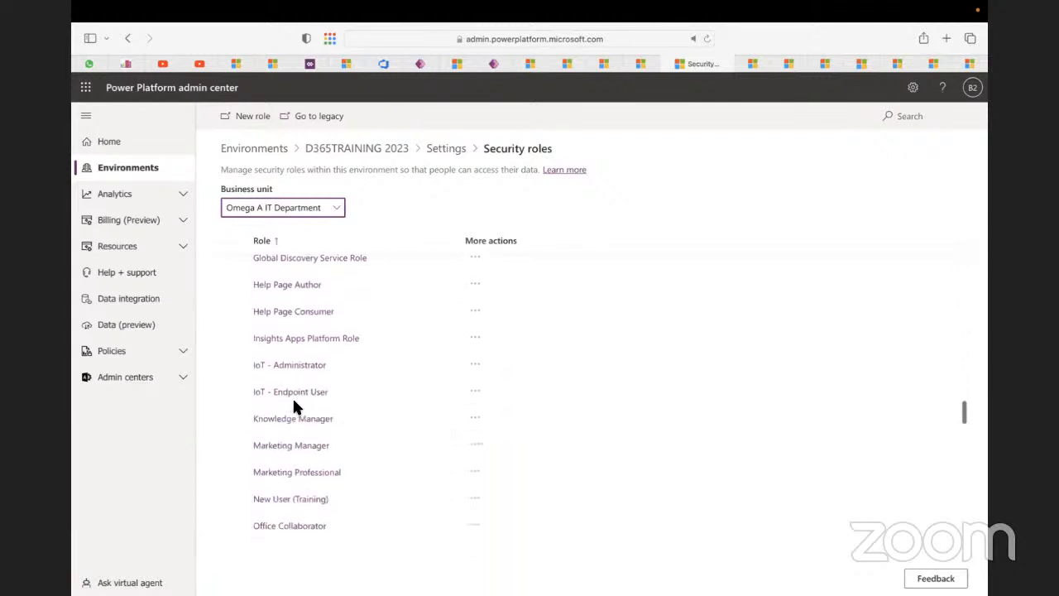
pyautogui.scroll(-1, 292, 397)
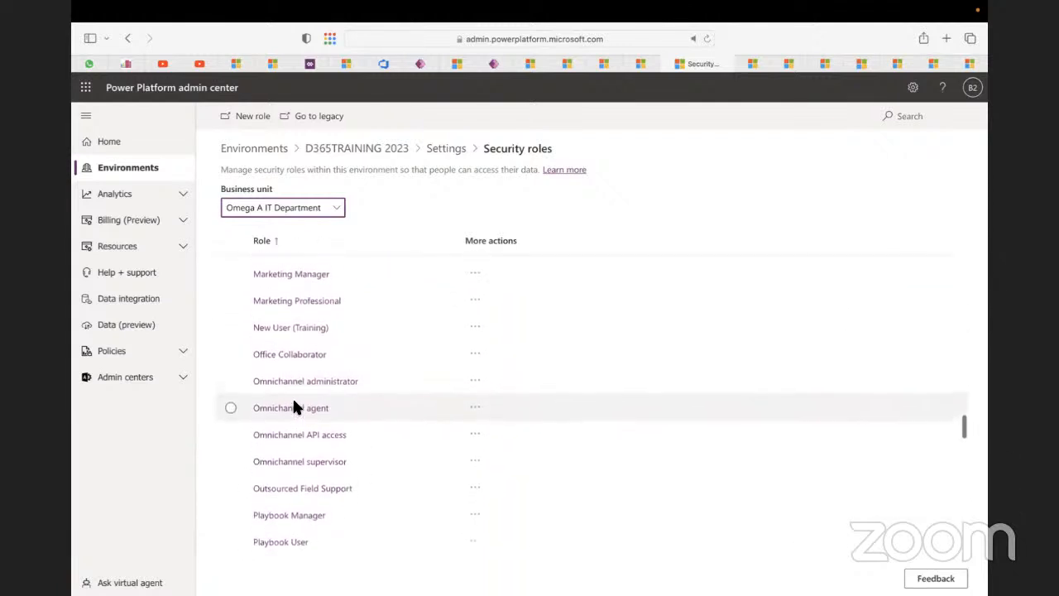
pyautogui.click(292, 331)
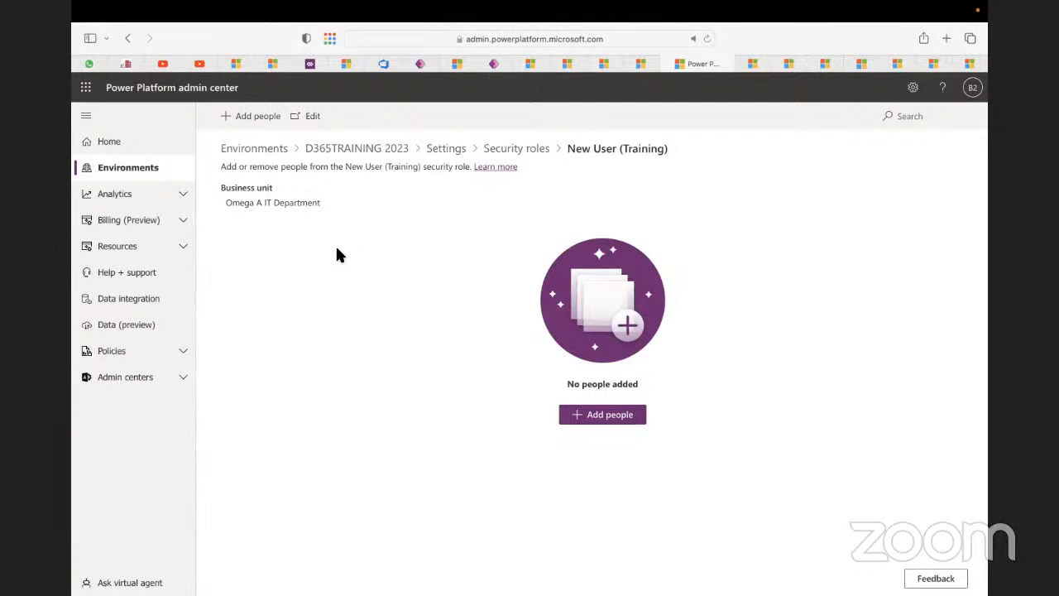
# - Switch to the legacy Dynamics 365 settings and open the Security Roles list in the Security area
pyautogui.click(752, 65)
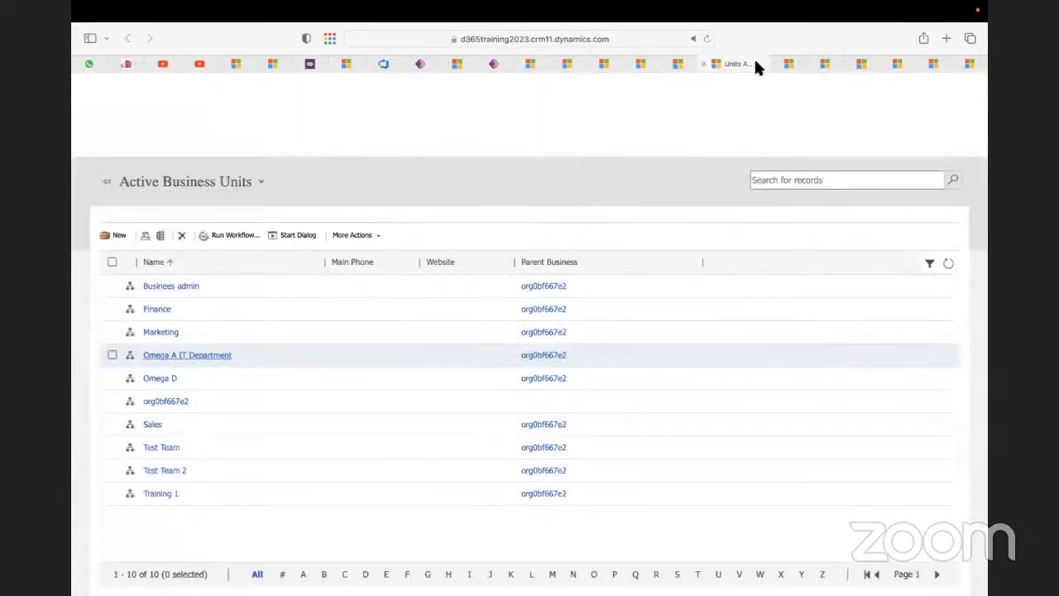
pyautogui.click(679, 64)
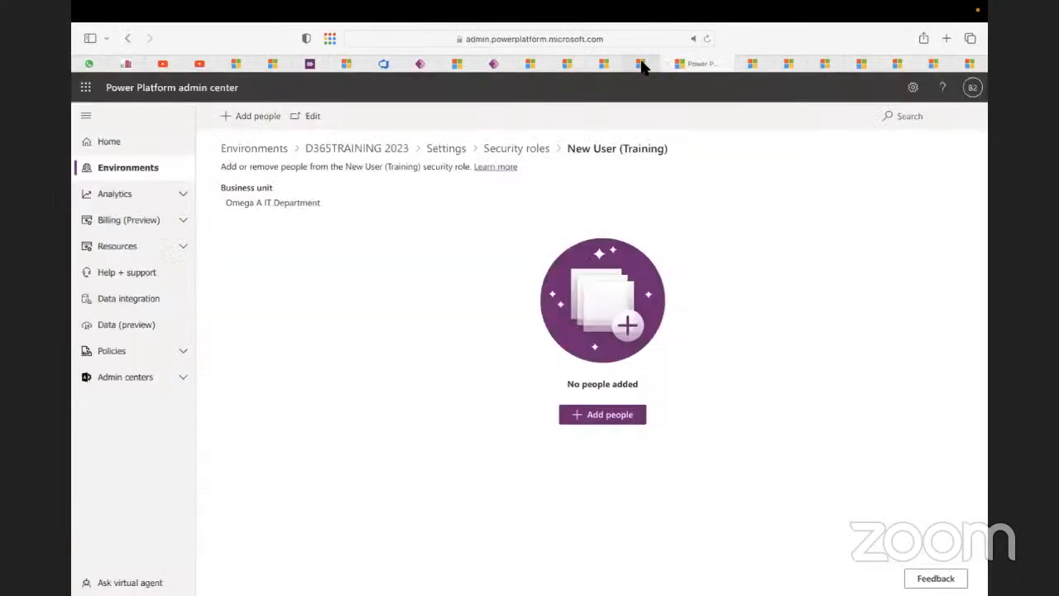
pyautogui.click(644, 65)
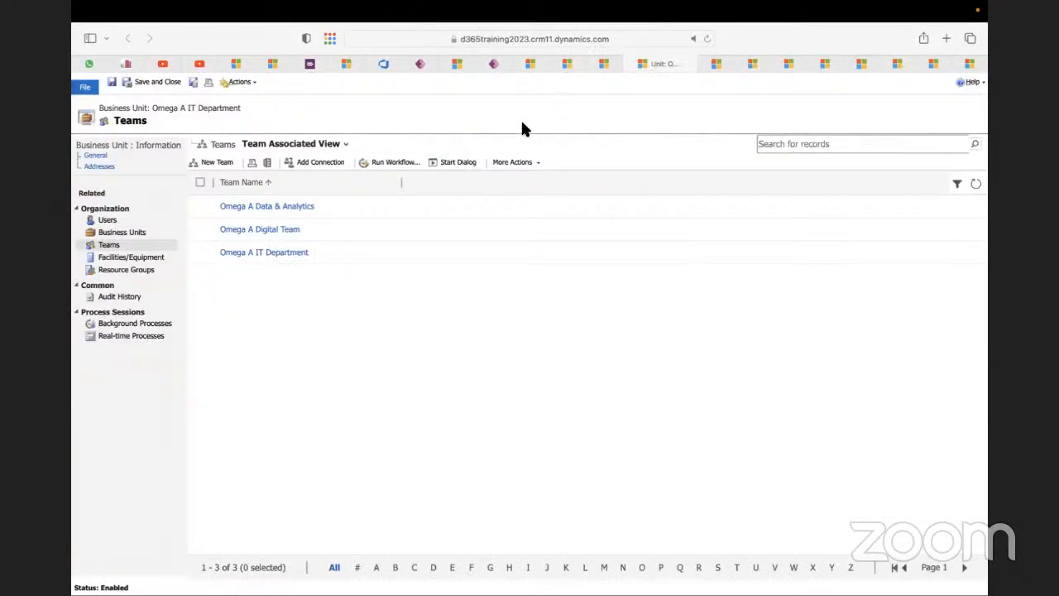
pyautogui.click(609, 66)
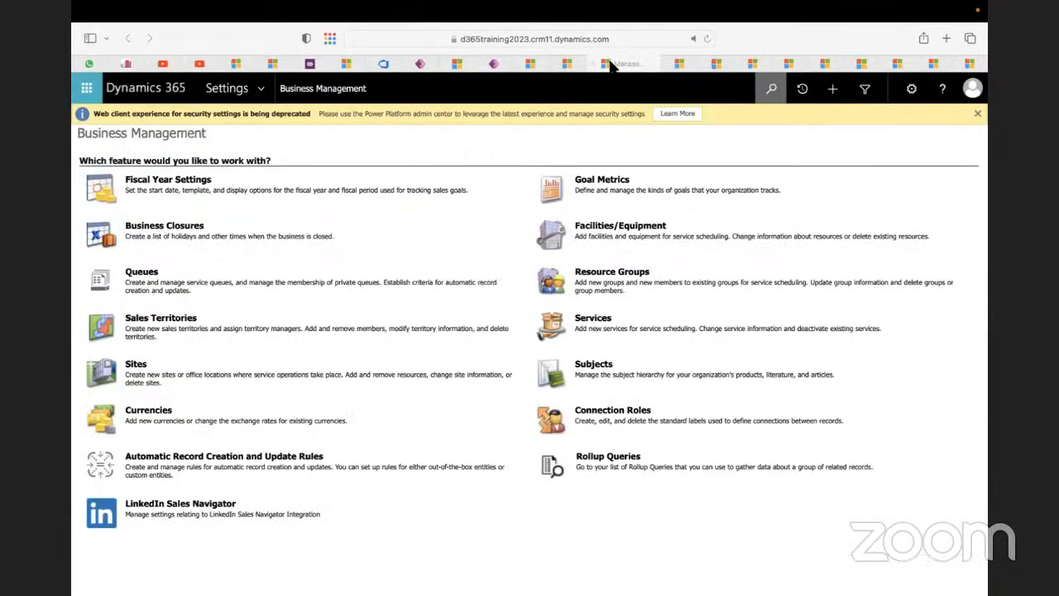
pyautogui.click(257, 88)
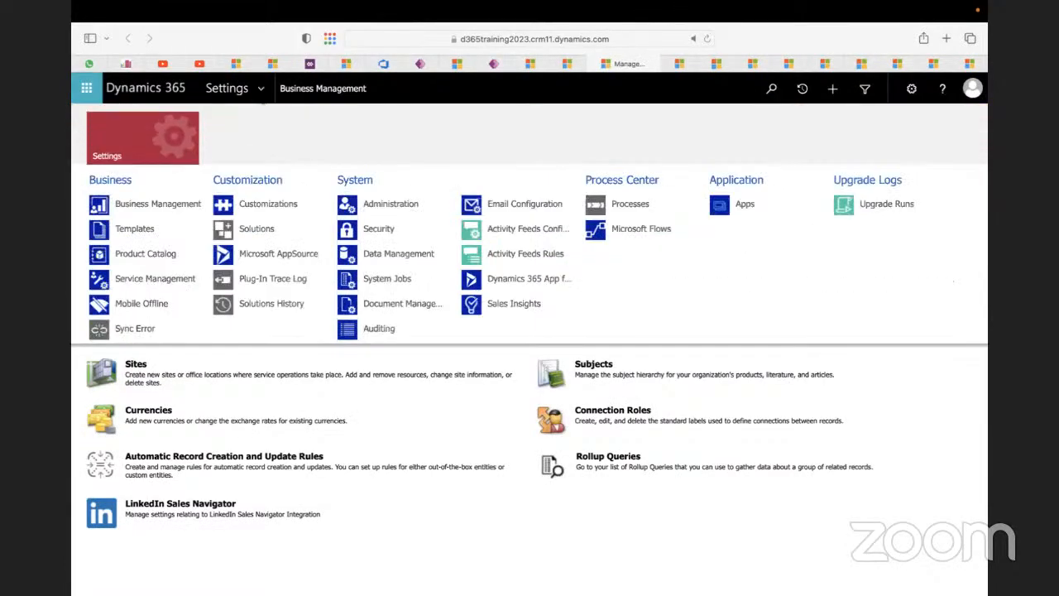
pyautogui.click(377, 229)
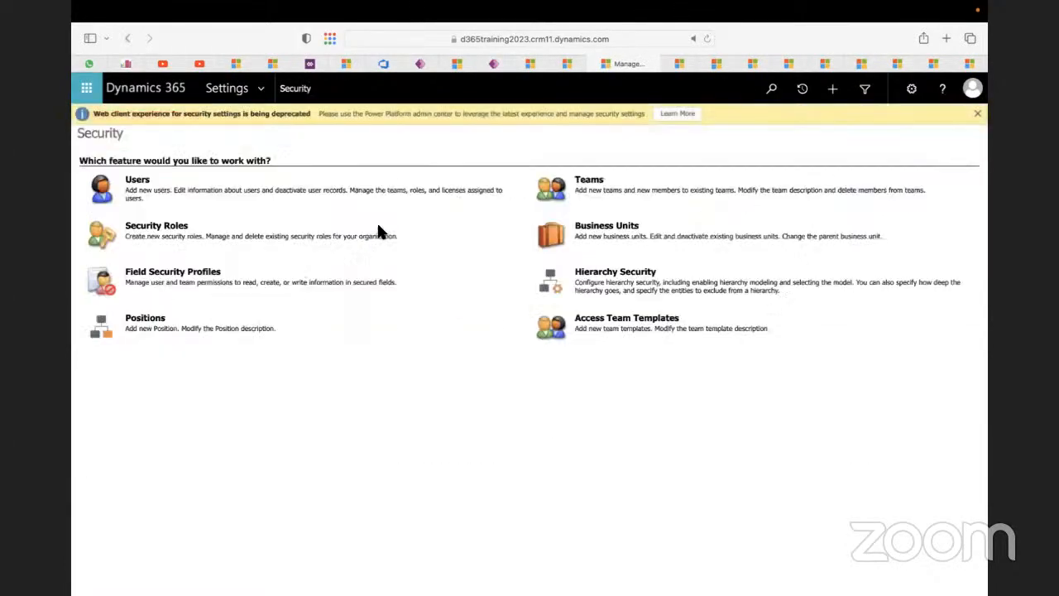
pyautogui.click(157, 230)
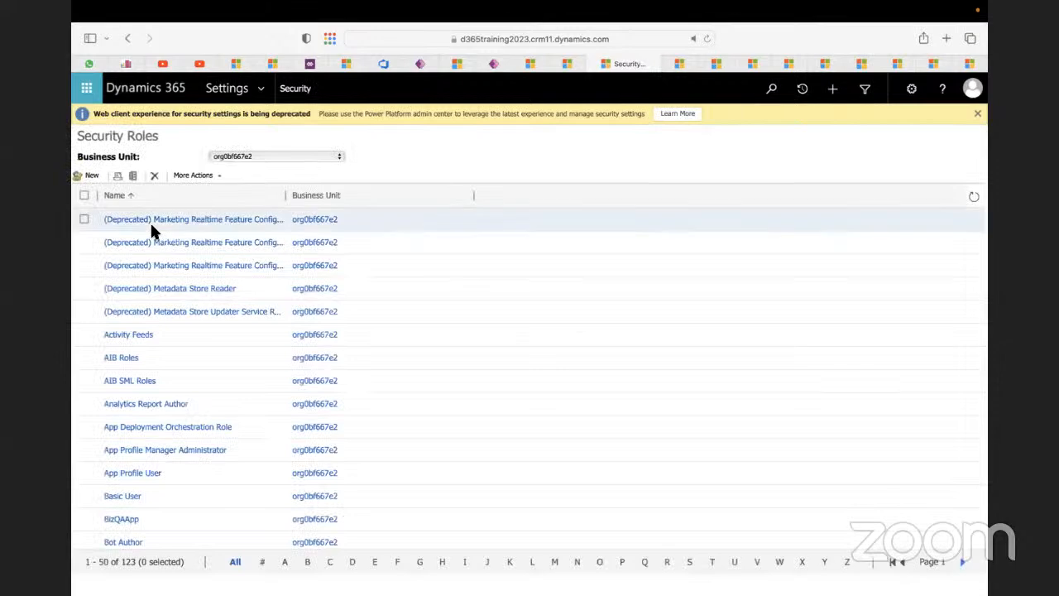
# - Filter the legacy security roles to Omega A IT Department and names starting with N, and open New User (Training)
pyautogui.click(334, 154)
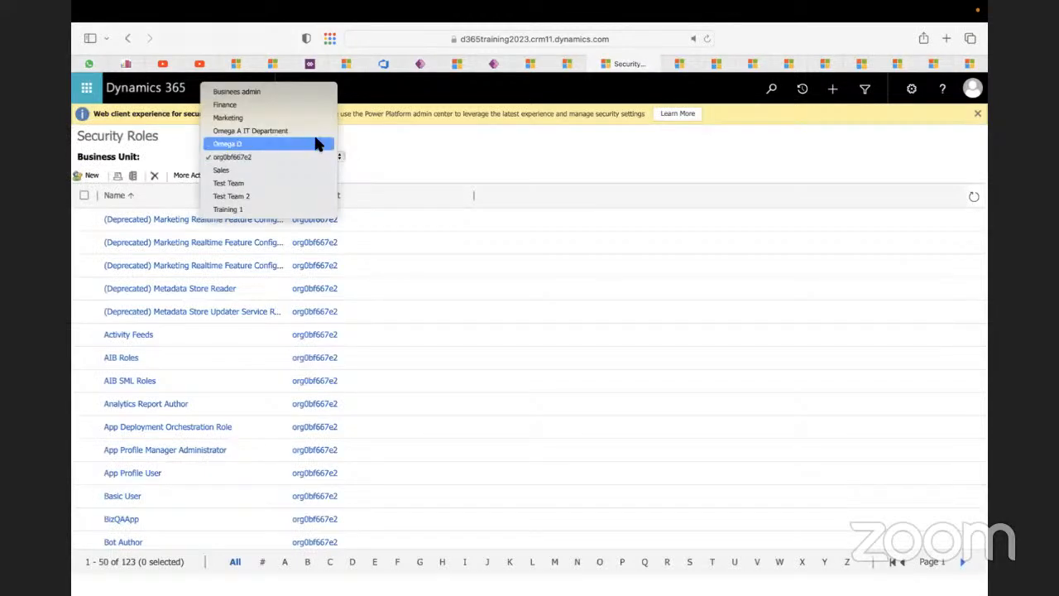
pyautogui.click(310, 130)
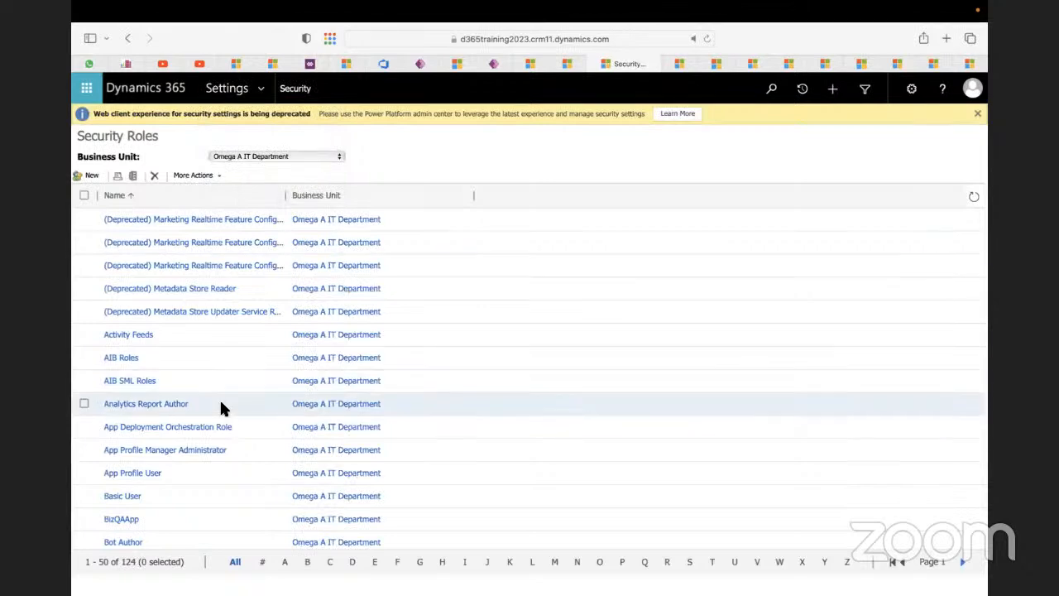
pyautogui.scroll(-8, 220, 403)
pyautogui.scroll(-3, 220, 403)
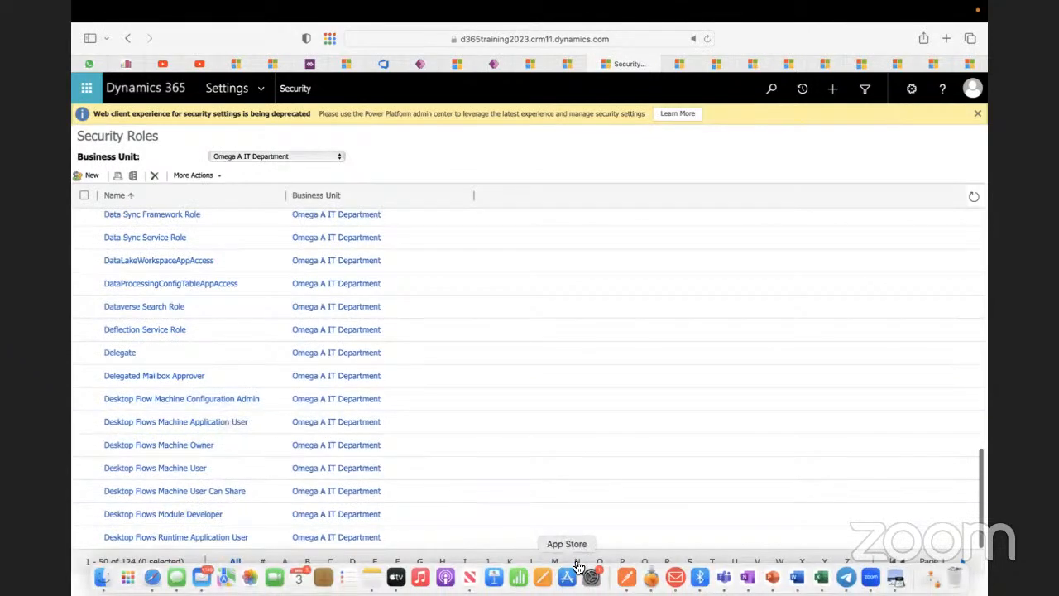
pyautogui.click(578, 562)
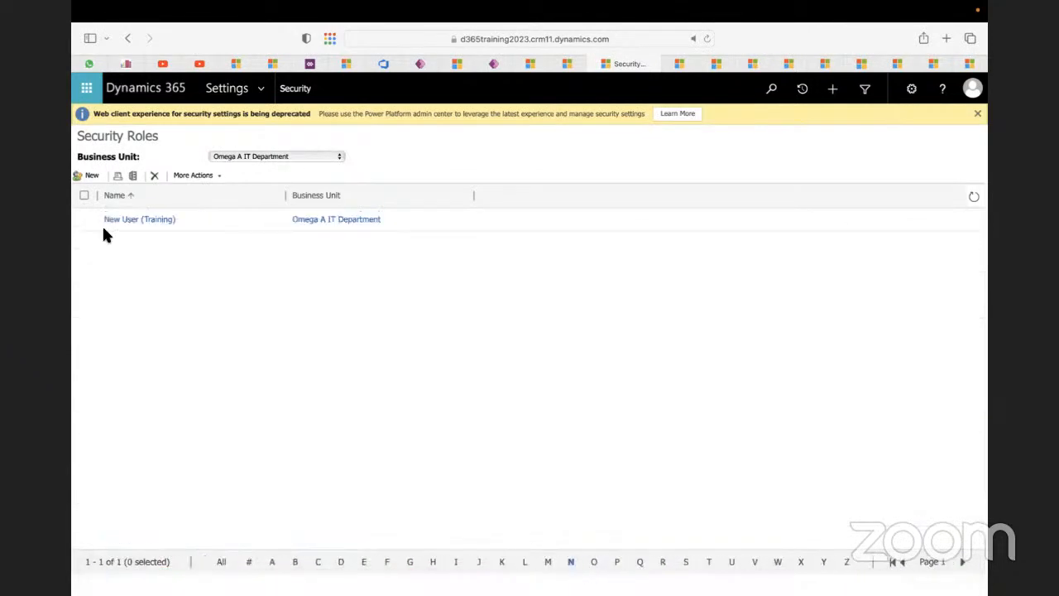
pyautogui.click(125, 221)
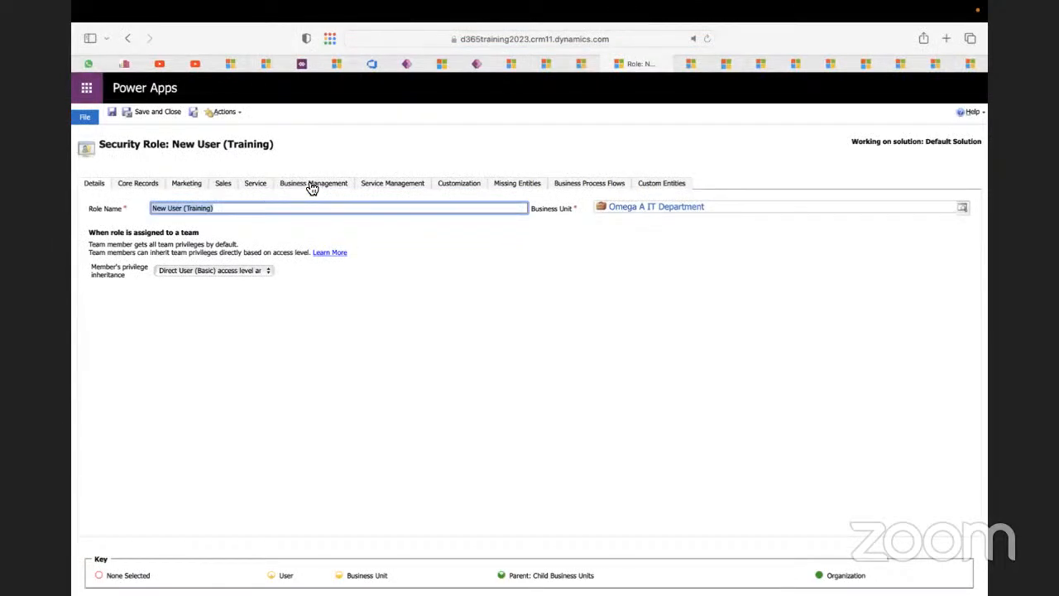
# - Examine the Service Management and Customization privileges of the New User (Training) security role
pyautogui.click(375, 187)
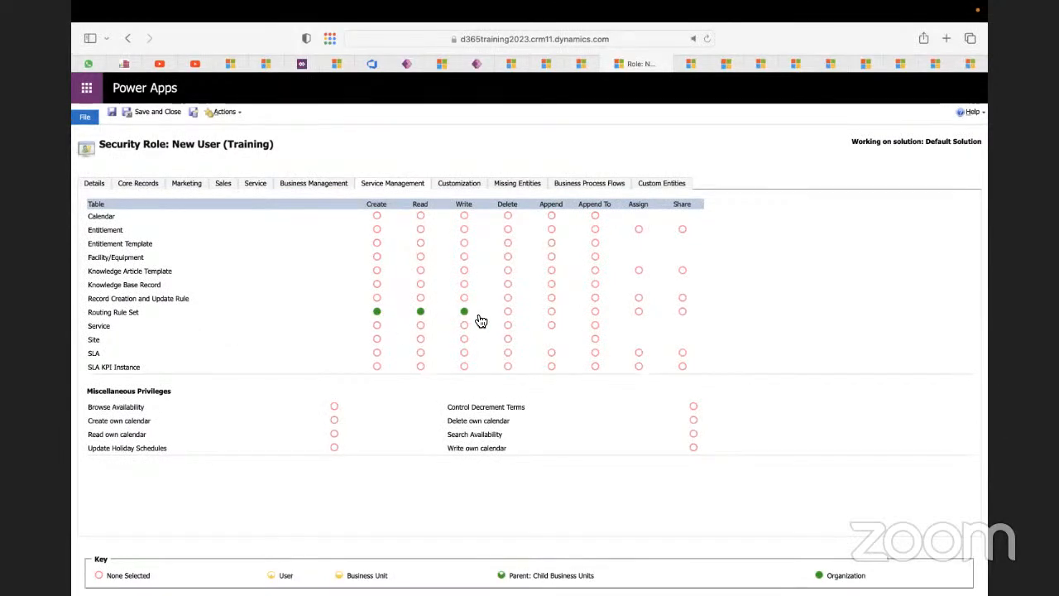
pyautogui.click(460, 184)
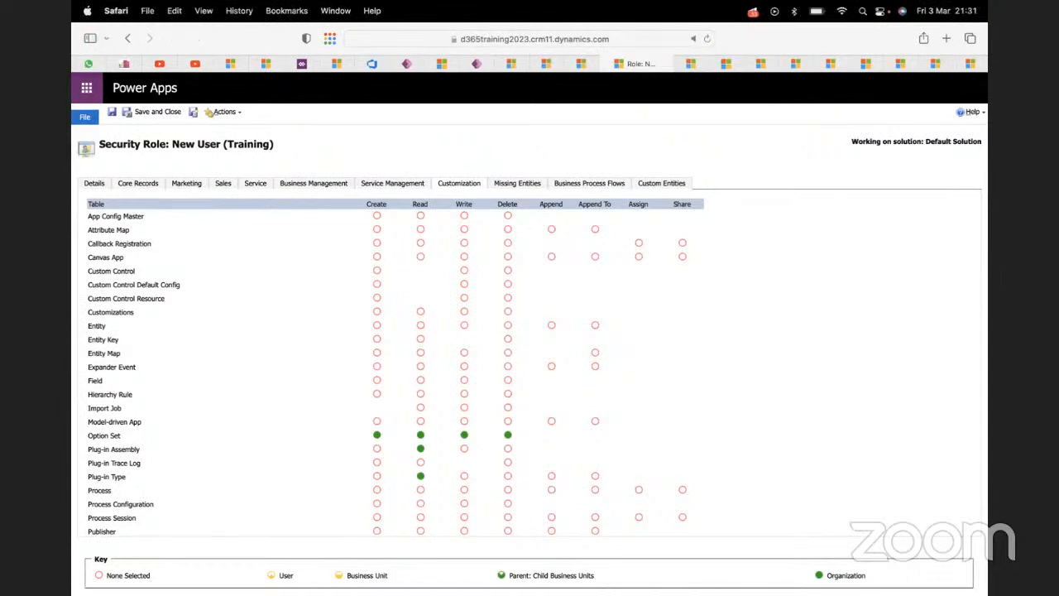
# - Return to the Omega A IT Department business unit's teams and open the Omega A Data & Analytics team record
pyautogui.click(692, 67)
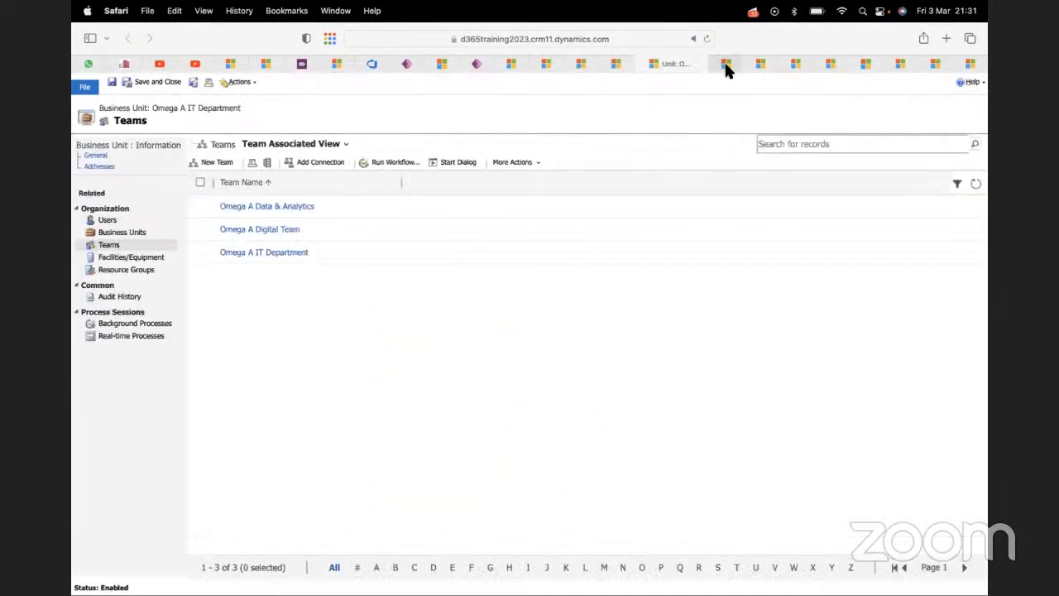
pyautogui.moveTo(726, 68)
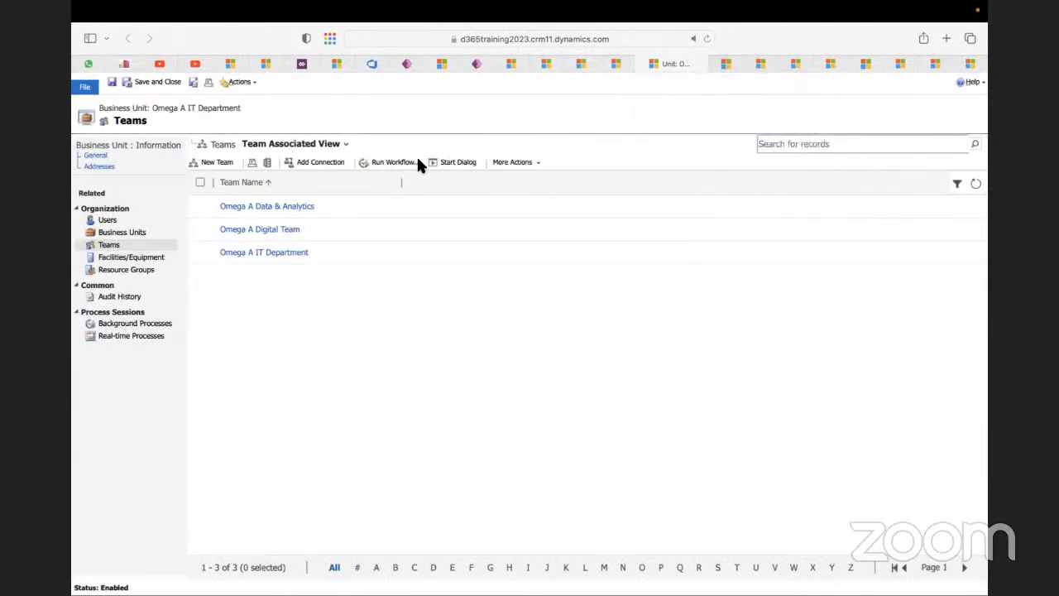
pyautogui.click(296, 206)
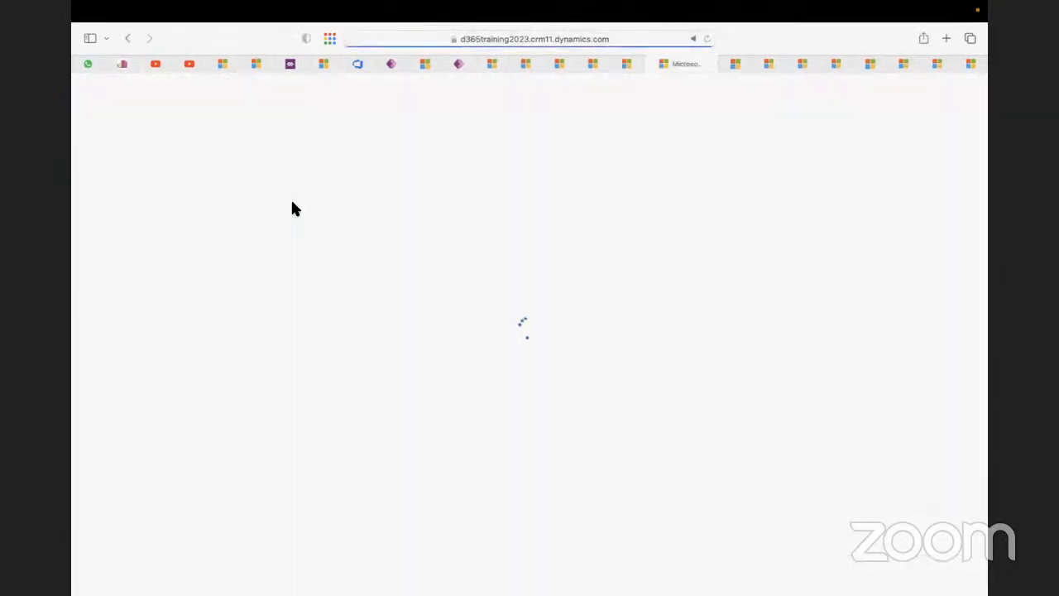
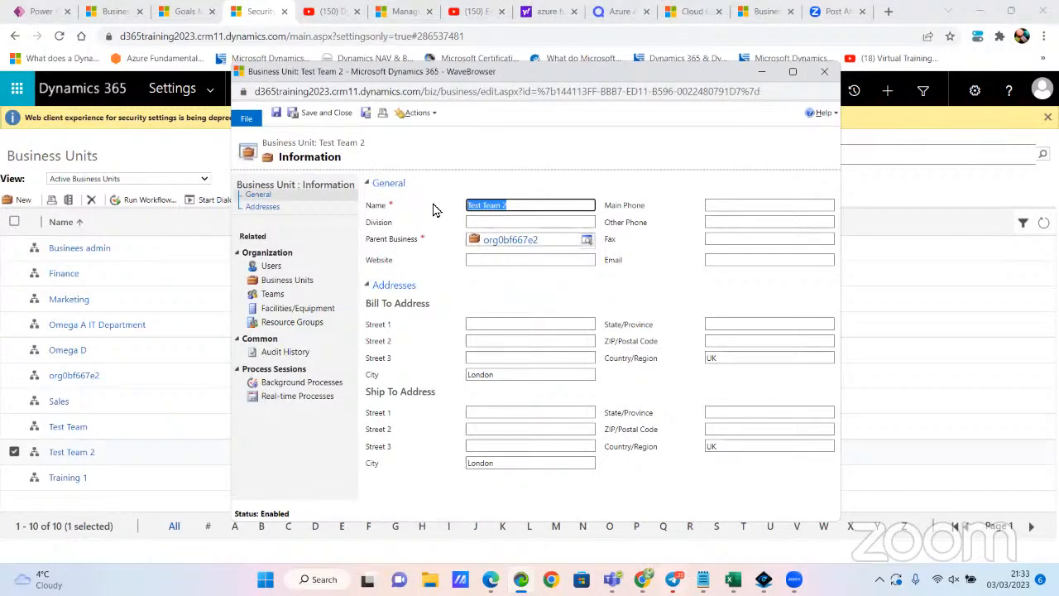
# - List the teams of the Test Team 2 business unit and open the Emergency Repairs team record
pyautogui.click(539, 183)
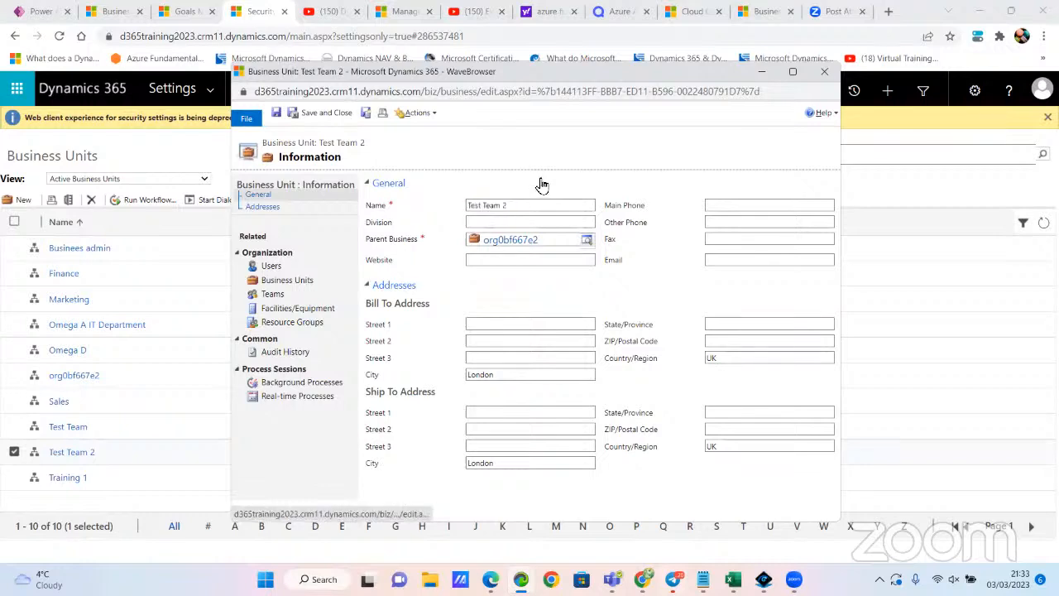
pyautogui.click(369, 190)
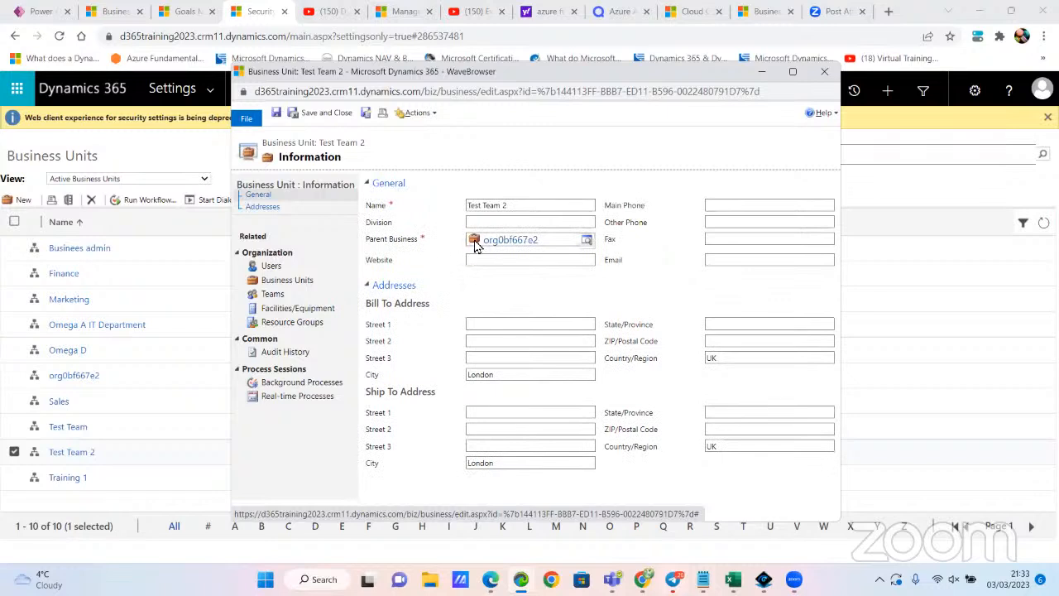
pyautogui.click(276, 295)
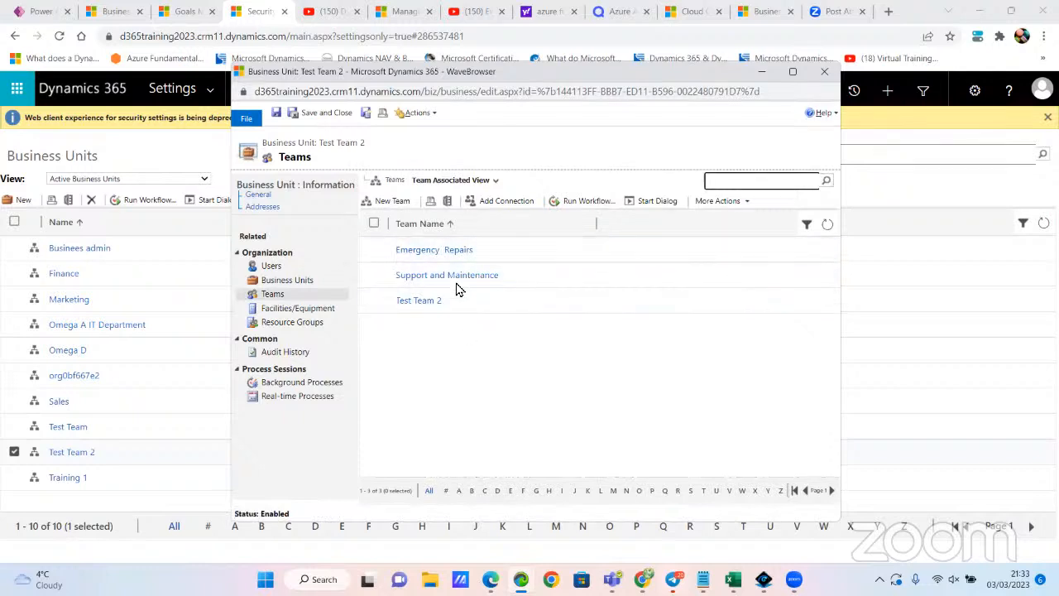
pyautogui.click(462, 252)
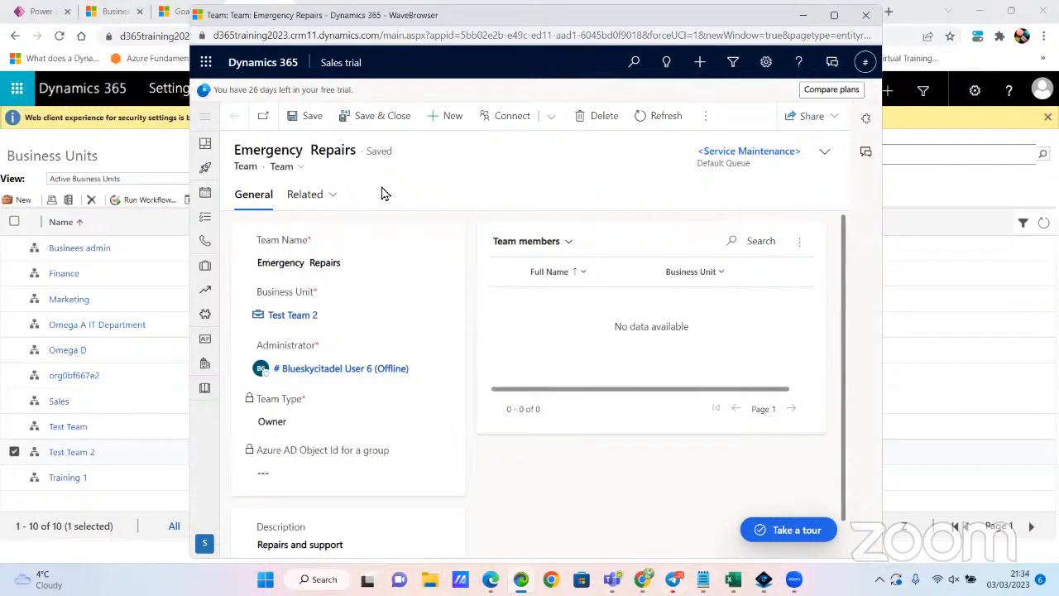
# - Return to the legacy Dynamics 365 settings and open the Security Roles list in the Security area
pyautogui.click(153, 155)
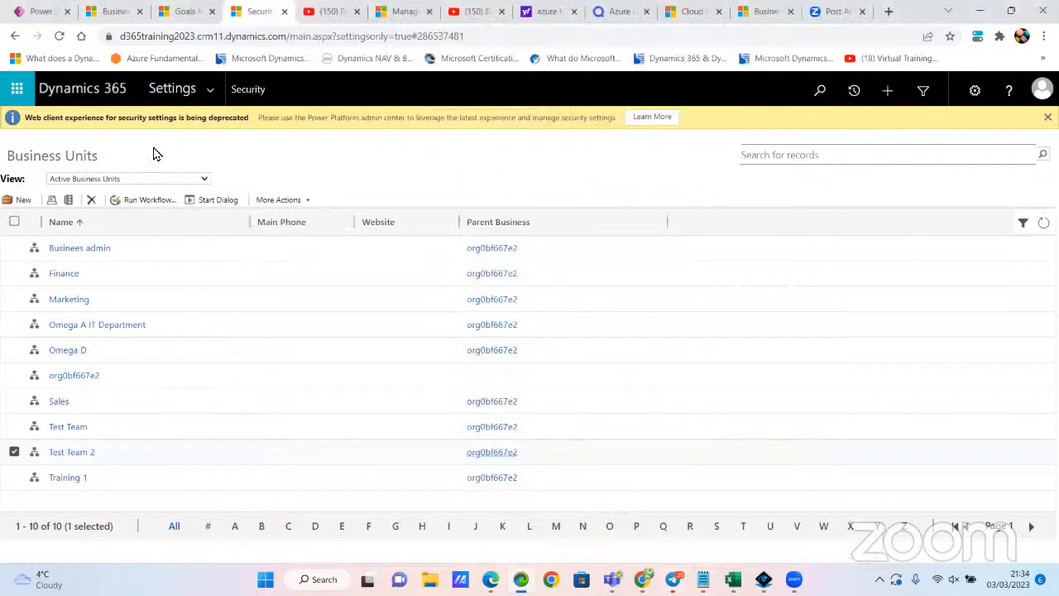
pyautogui.click(211, 91)
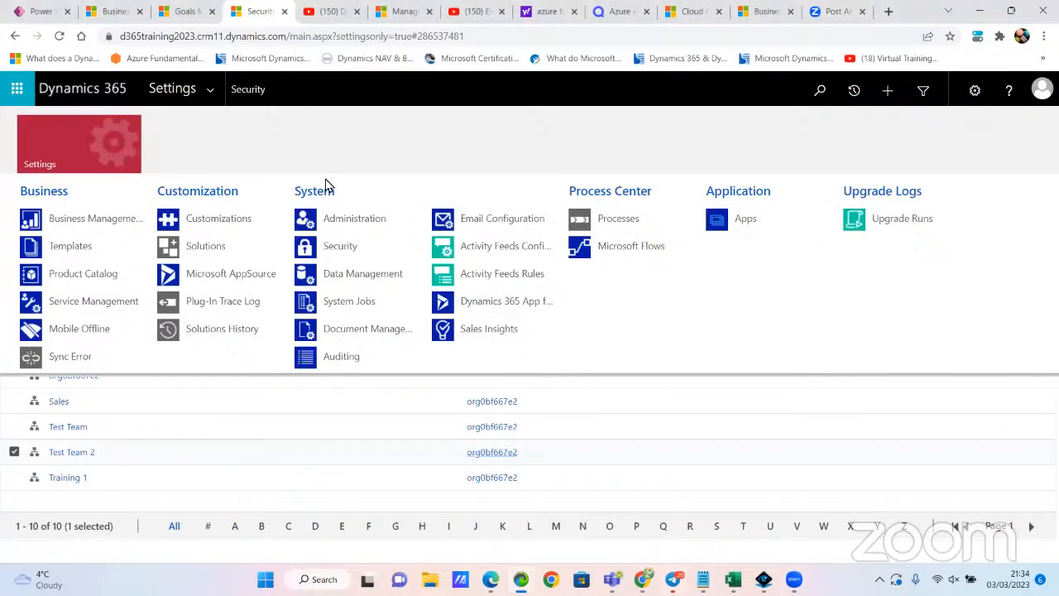
pyautogui.click(338, 247)
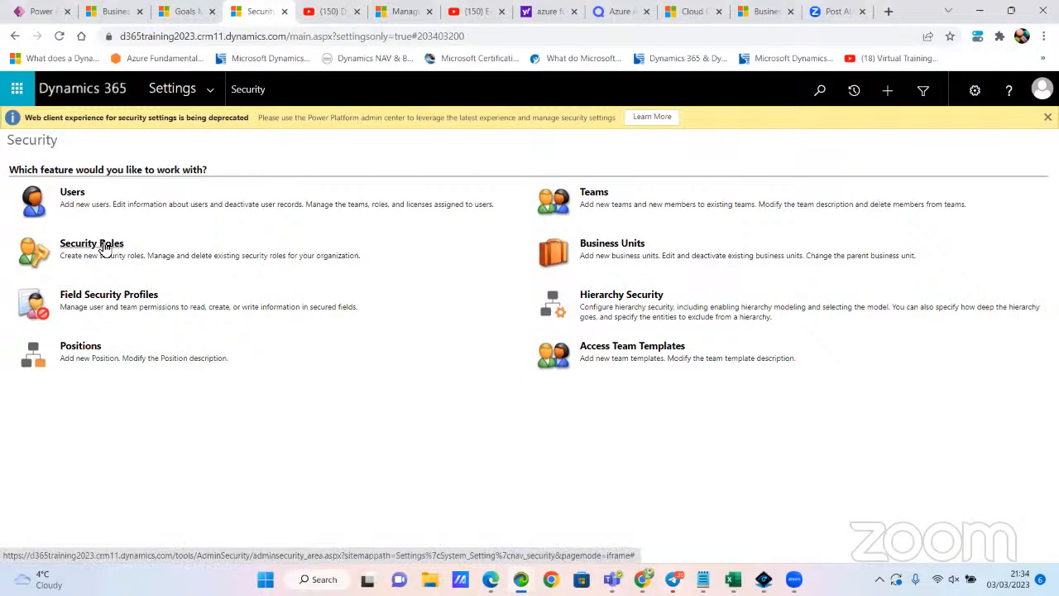
pyautogui.click(104, 248)
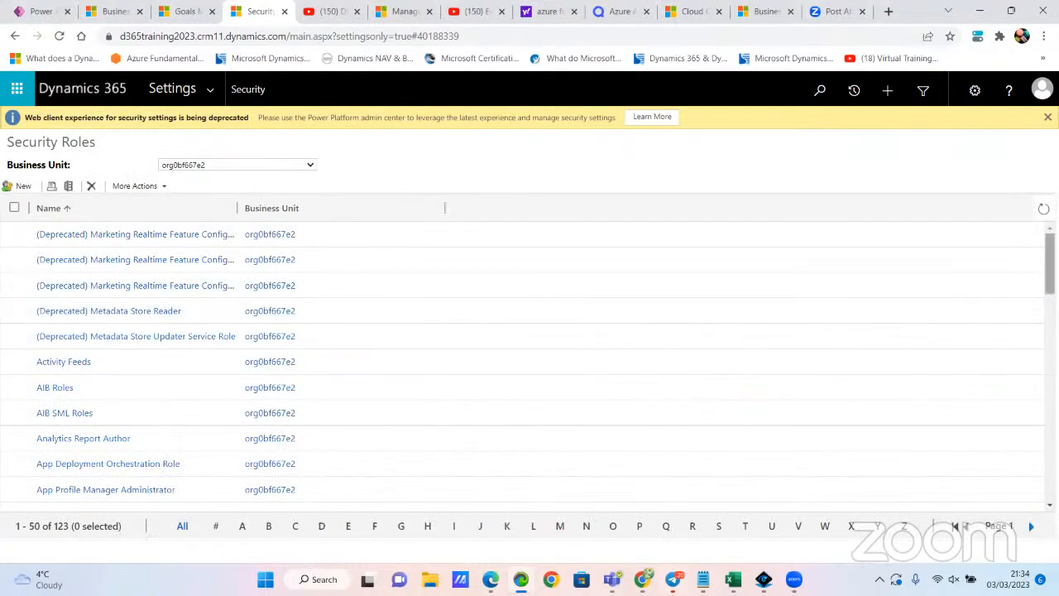
# - Examine the security roles listed for the root business unit org0bf667e2
pyautogui.scroll(-3, 530, 364)
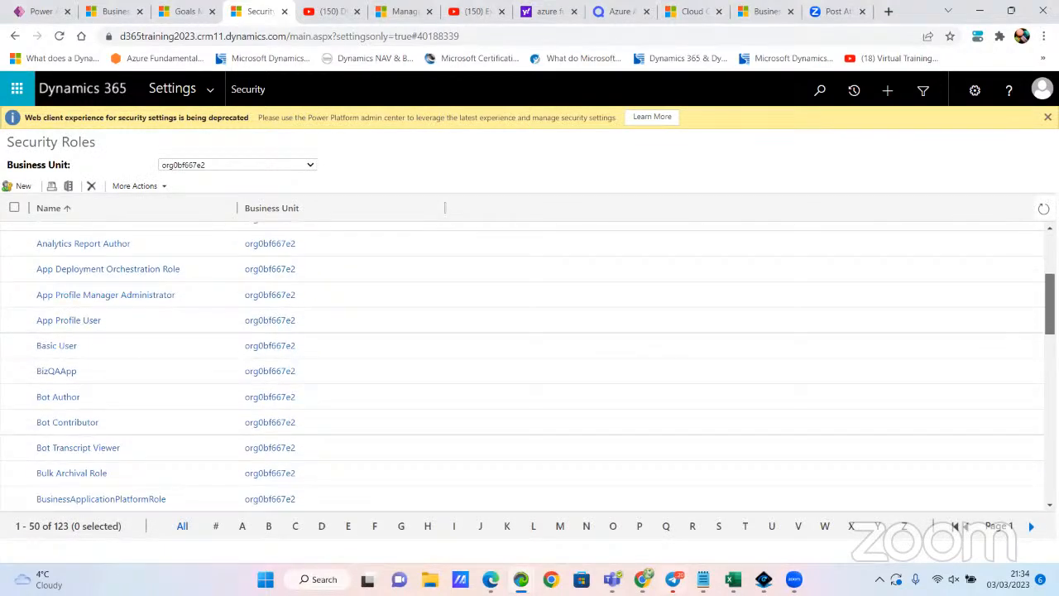
pyautogui.scroll(-3, 530, 364)
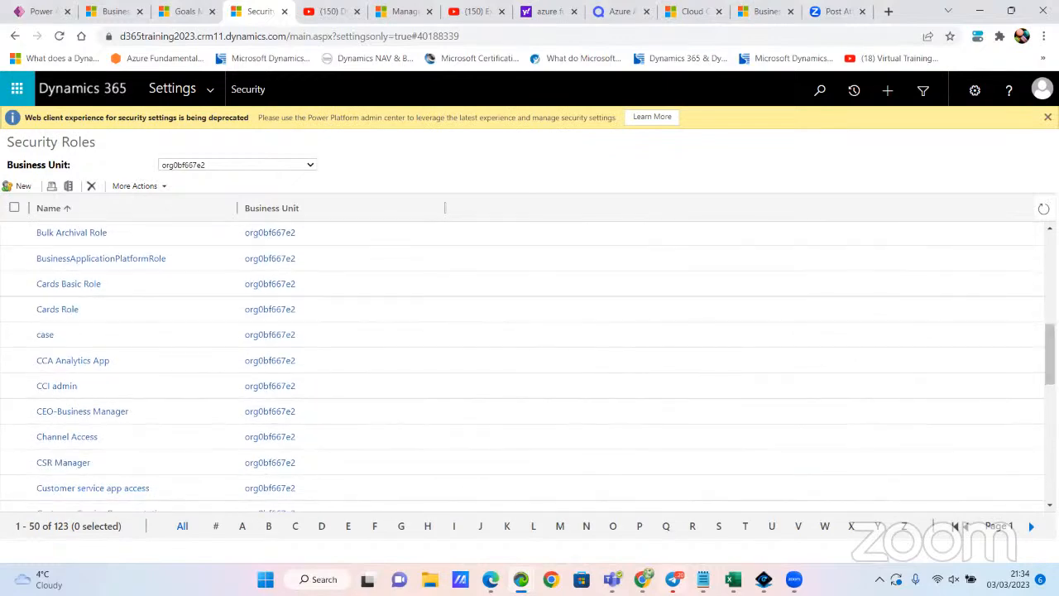
pyautogui.scroll(-3, 446, 208)
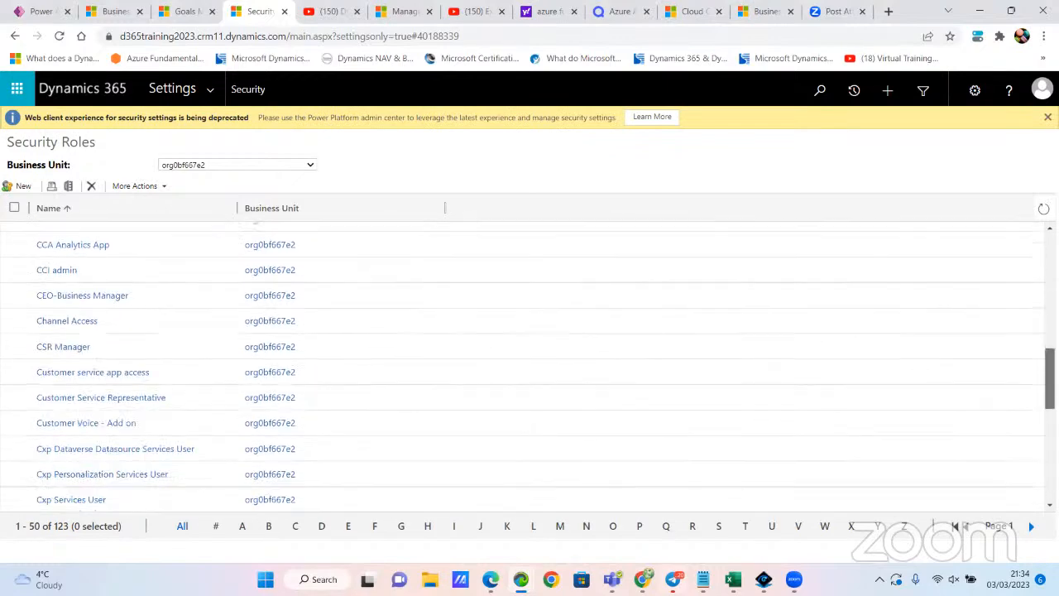
pyautogui.scroll(-2, 445, 208)
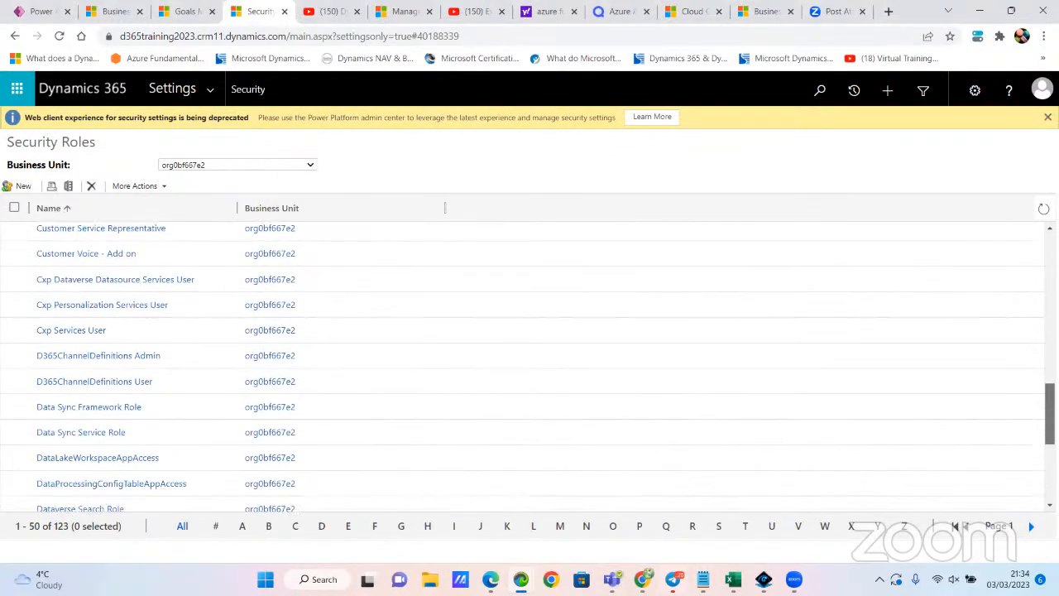
pyautogui.scroll(-2, 445, 208)
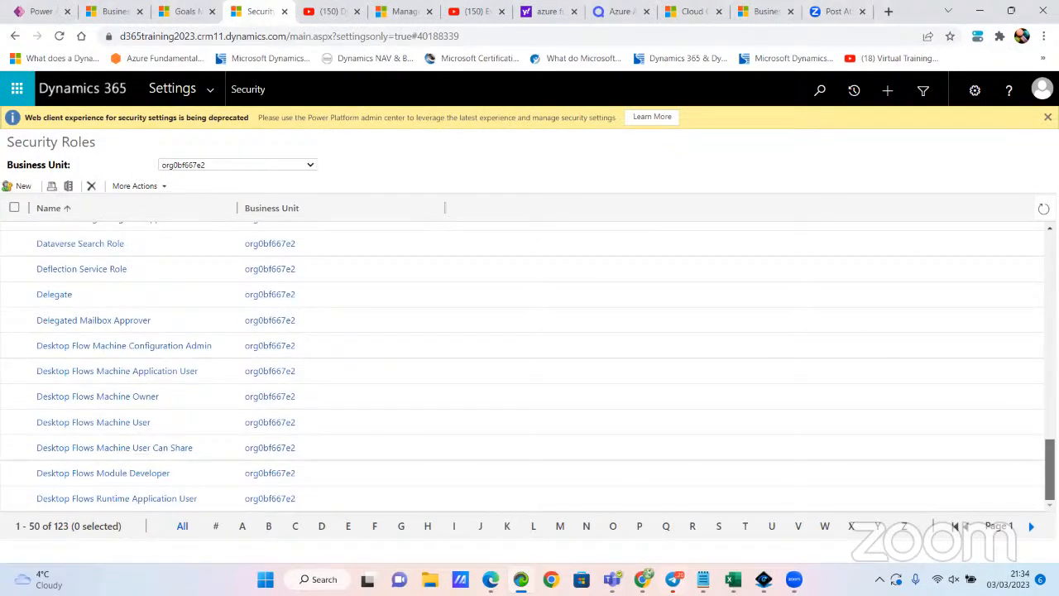
pyautogui.scroll(6, 1030, 423)
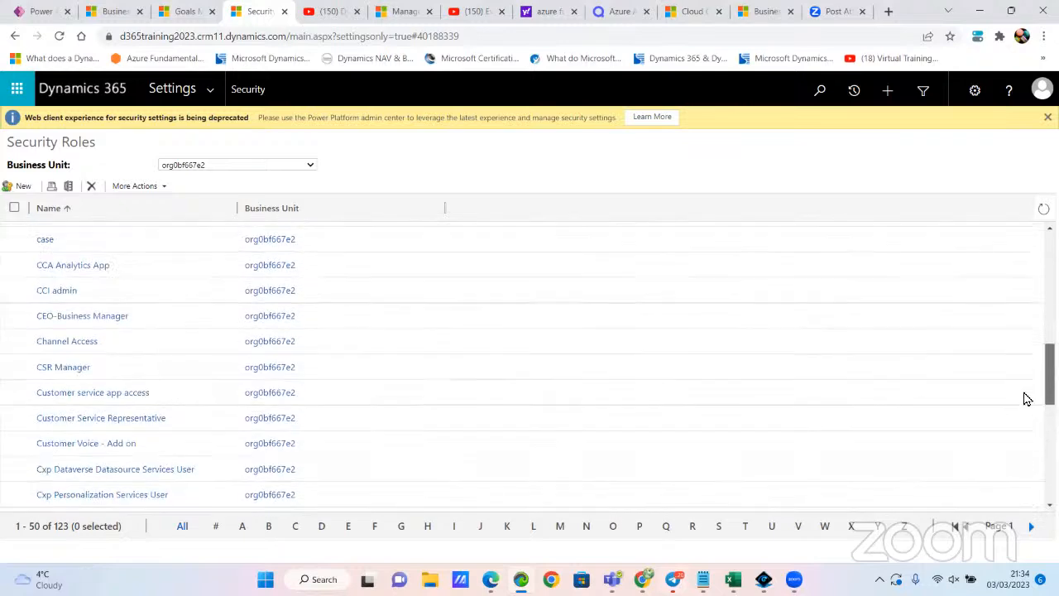
pyautogui.scroll(1, 1024, 379)
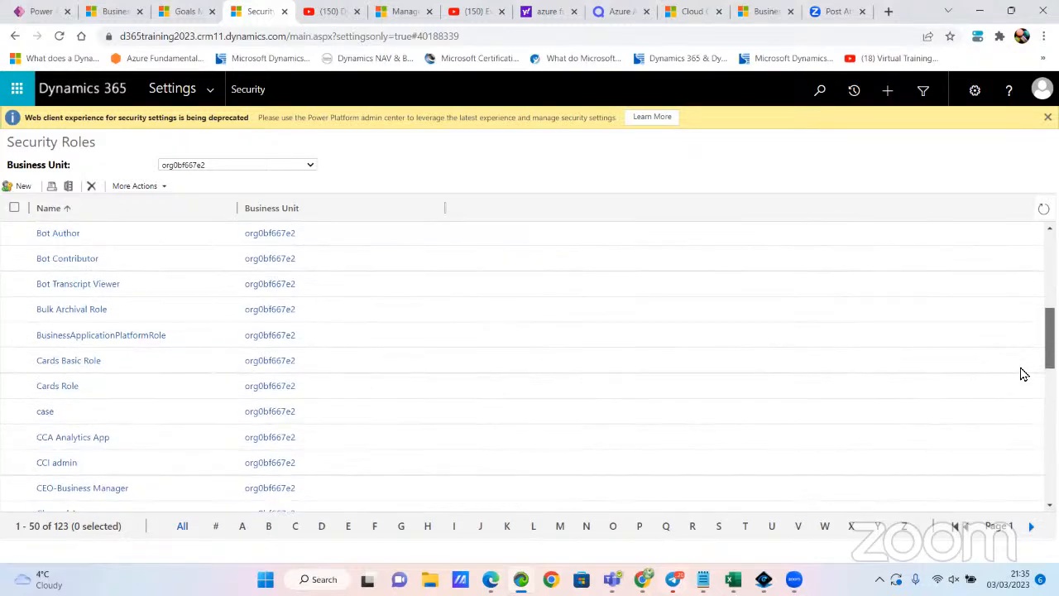
pyautogui.scroll(-3, 1021, 371)
pyautogui.scroll(-2, 1027, 412)
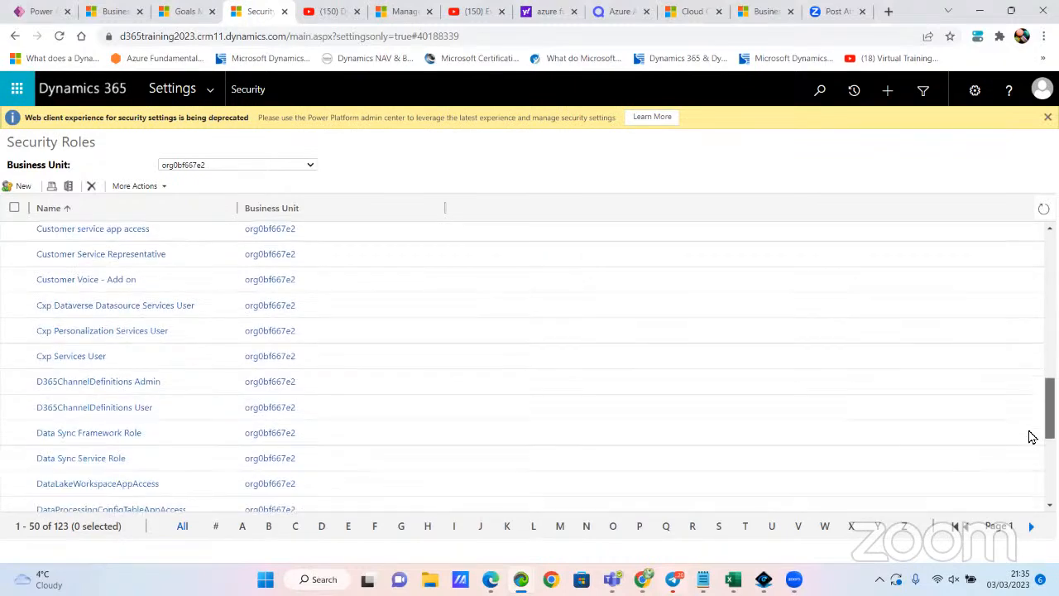
pyautogui.scroll(-1, 1030, 433)
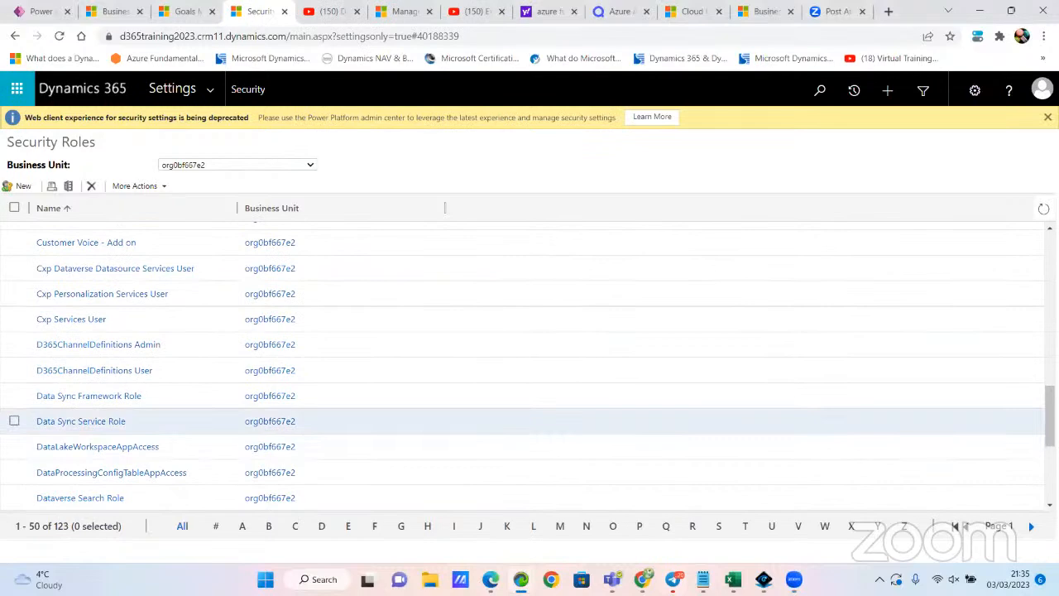
pyautogui.scroll(-4, 445, 208)
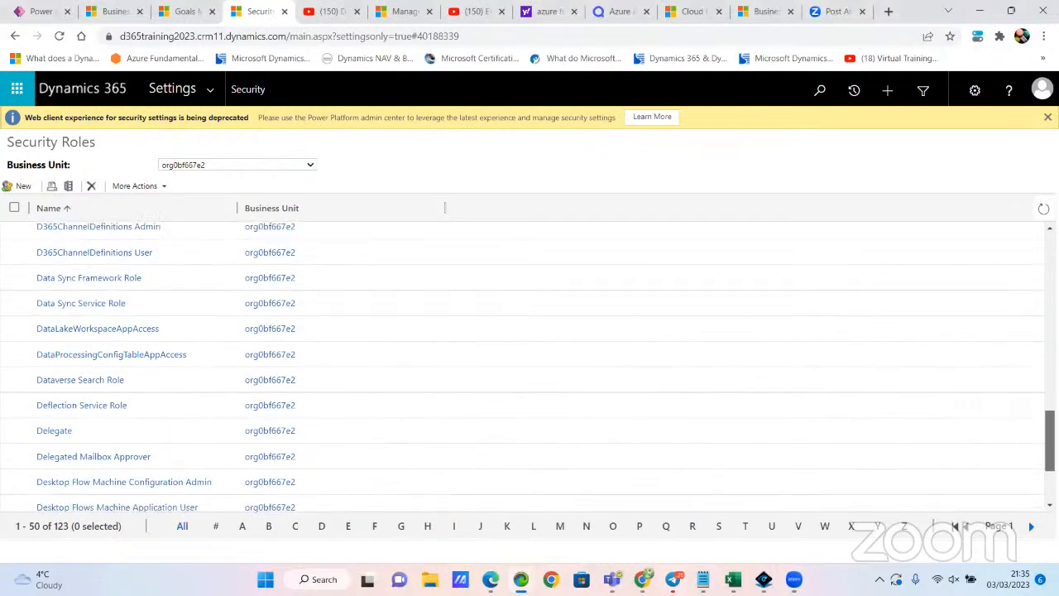
pyautogui.scroll(-4, 445, 208)
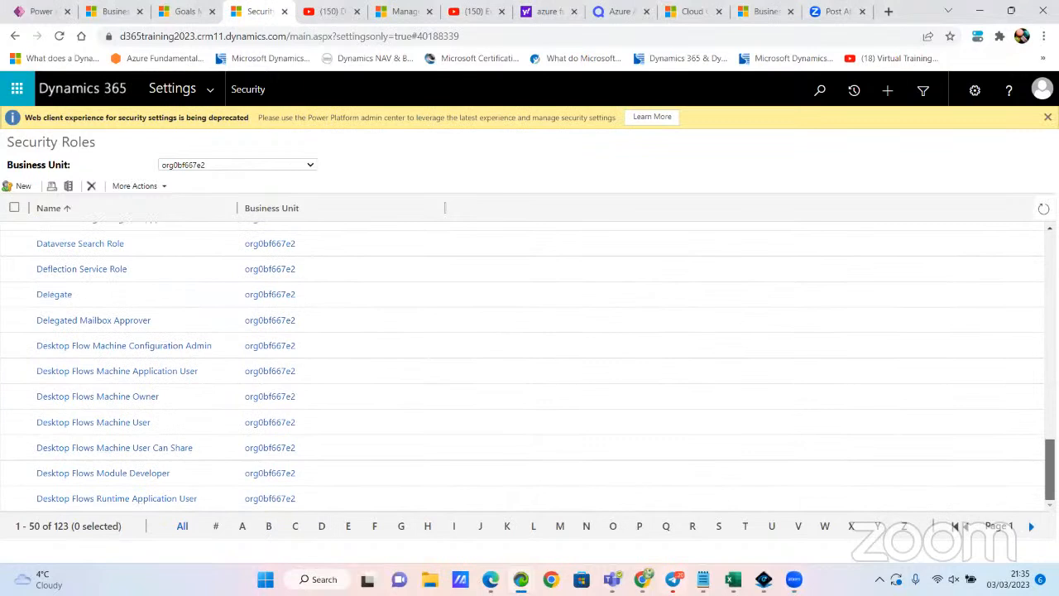
pyautogui.scroll(4, 445, 208)
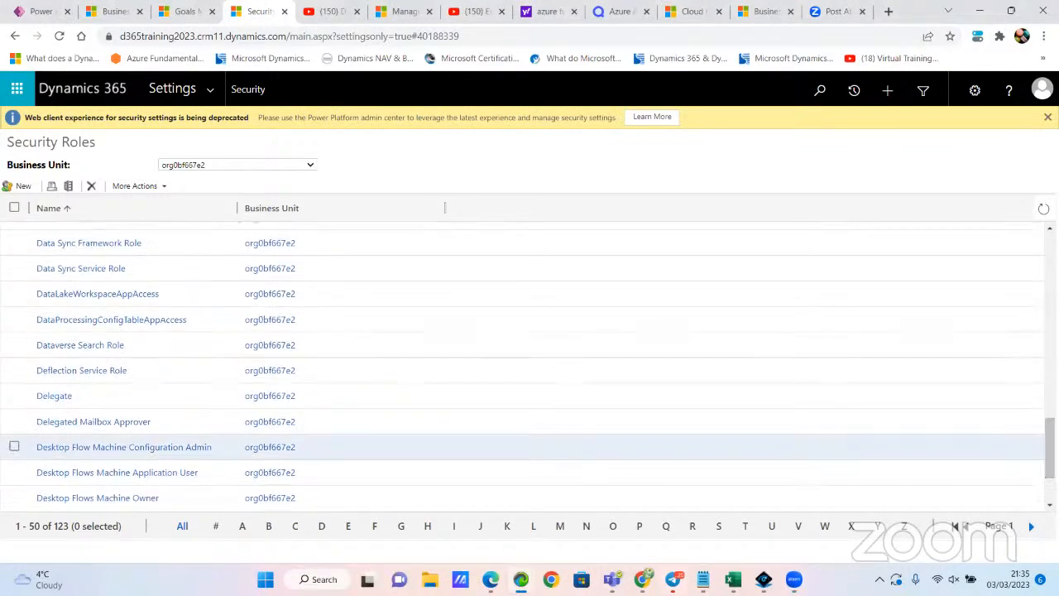
# - Filter the security roles to the Test Team 2 business unit and look through the first page of its roles
pyautogui.click(303, 167)
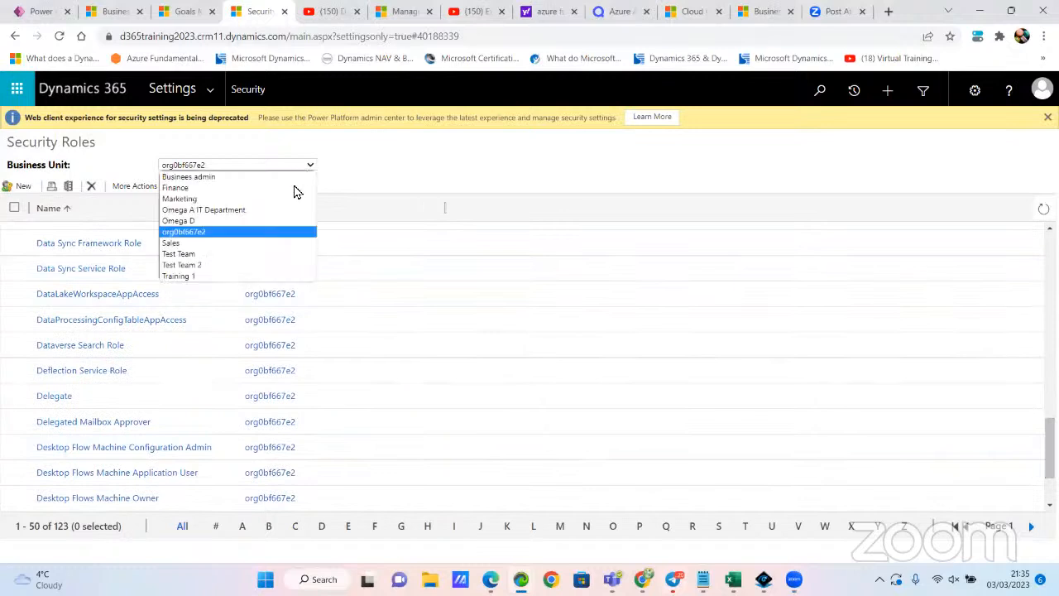
pyautogui.click(284, 265)
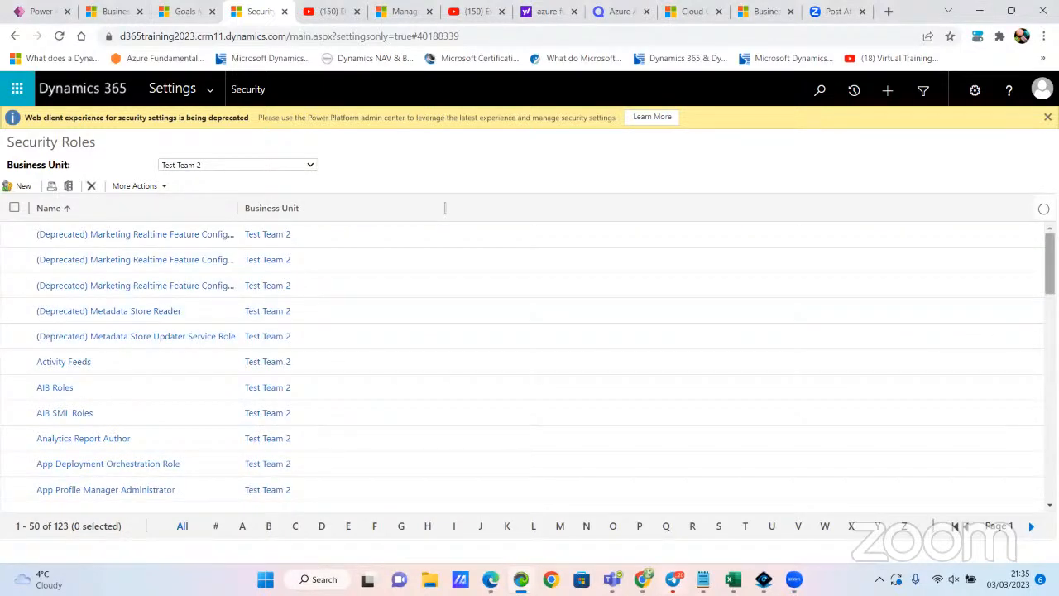
pyautogui.scroll(-3, 529, 364)
pyautogui.scroll(-2, 530, 365)
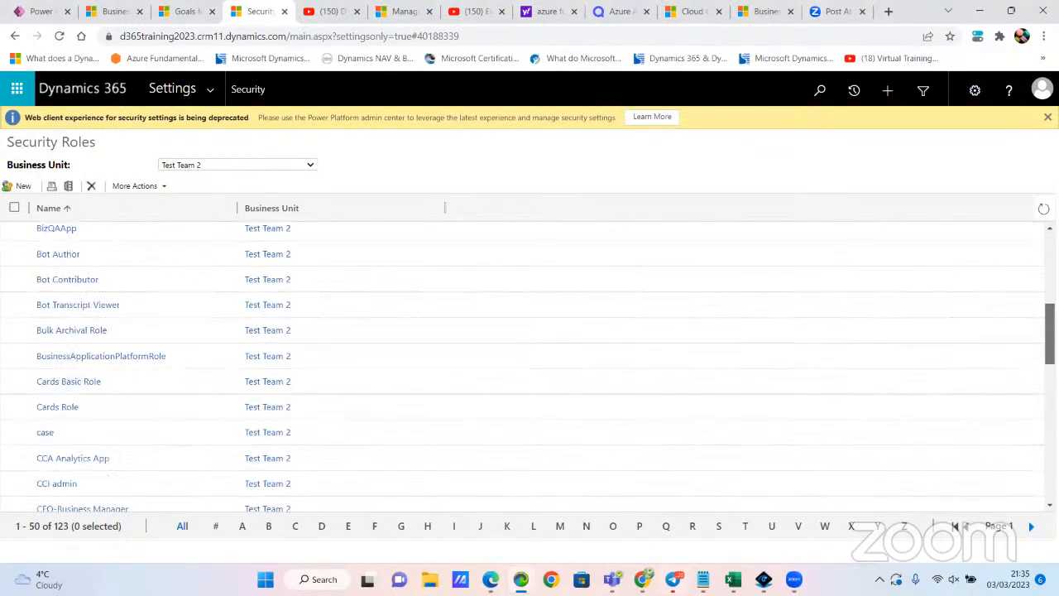
pyautogui.scroll(-2, 530, 364)
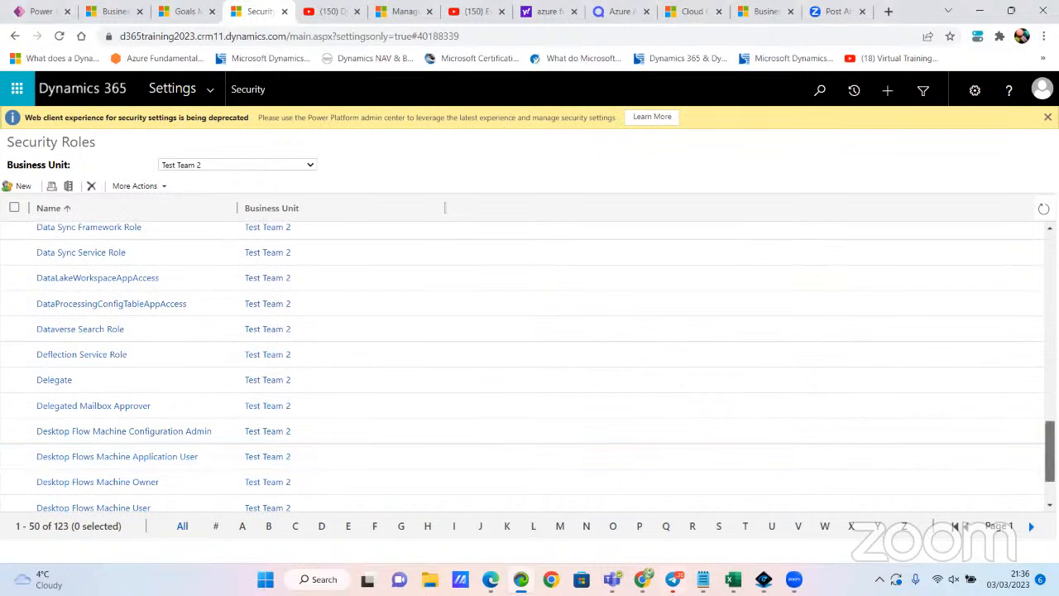
pyautogui.scroll(-1, 530, 364)
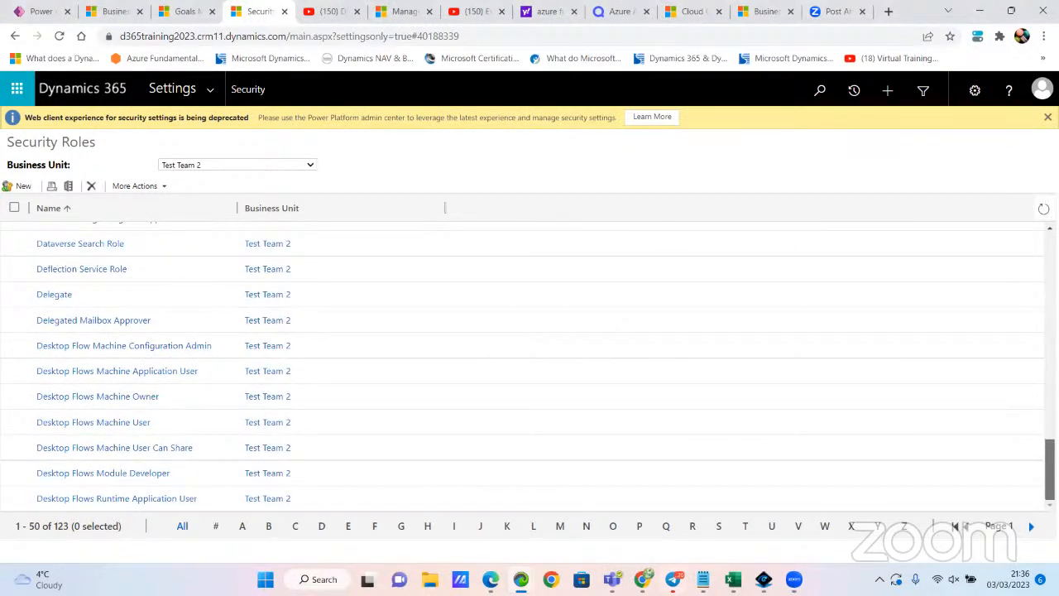
pyautogui.scroll(1, 530, 364)
pyautogui.scroll(-1, 530, 364)
pyautogui.scroll(4, 1033, 376)
pyautogui.scroll(2, 1033, 372)
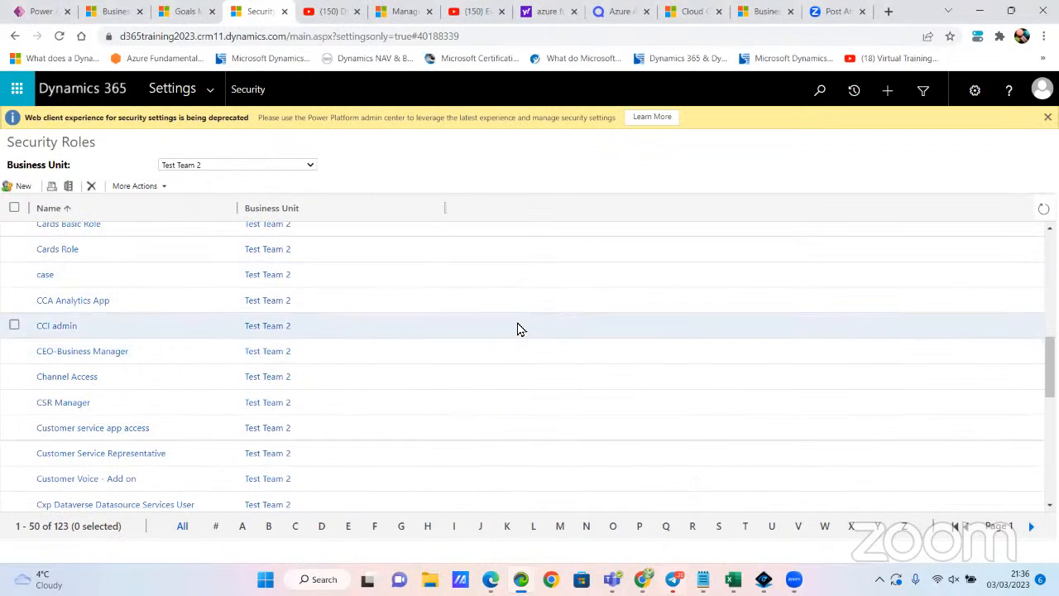
pyautogui.scroll(3, 530, 366)
pyautogui.scroll(3, 520, 315)
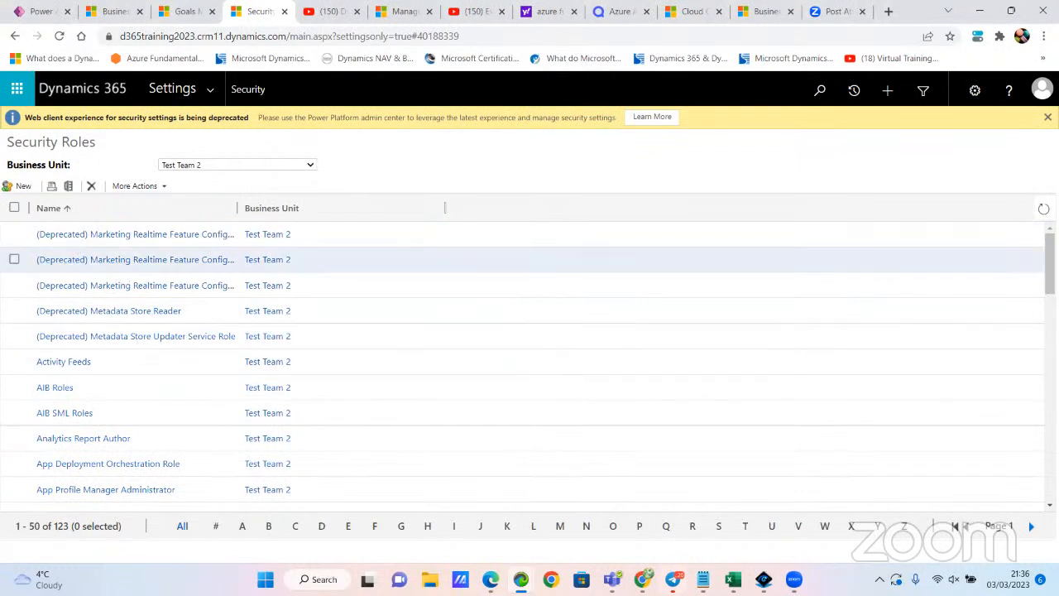
pyautogui.click(309, 167)
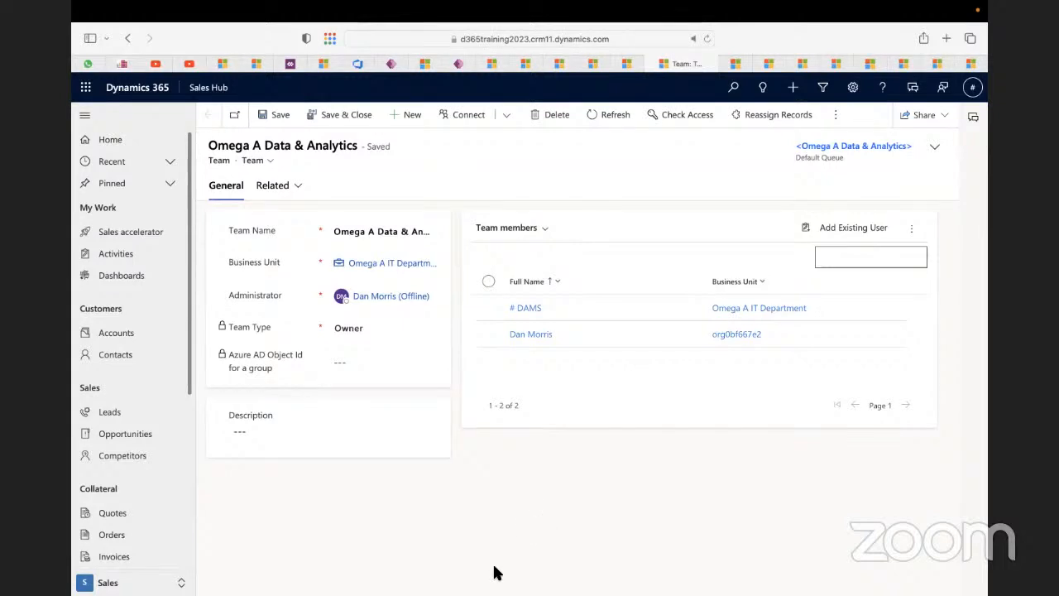
pyautogui.moveTo(470, 594)
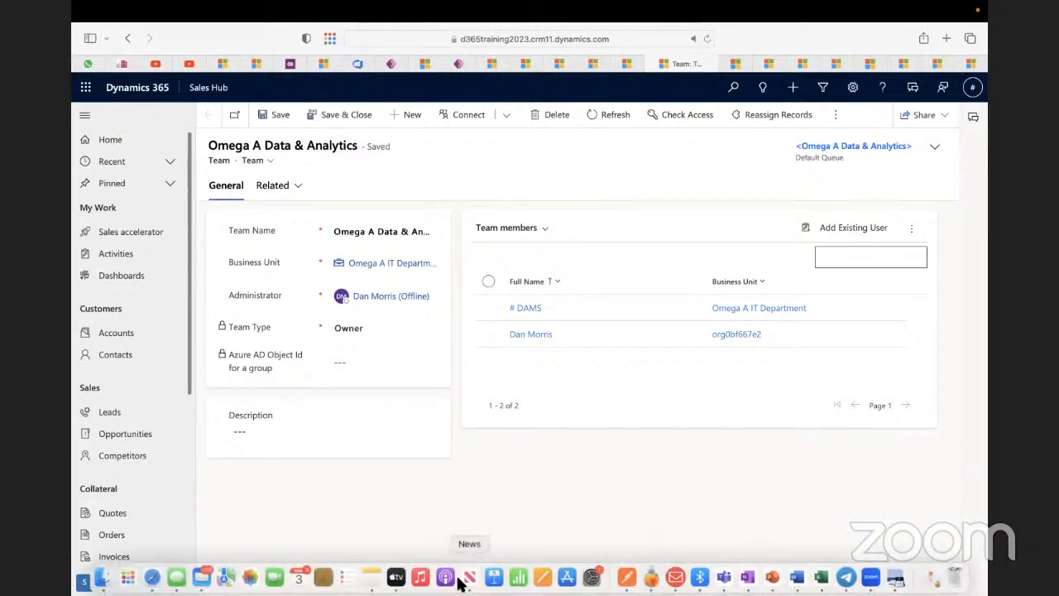
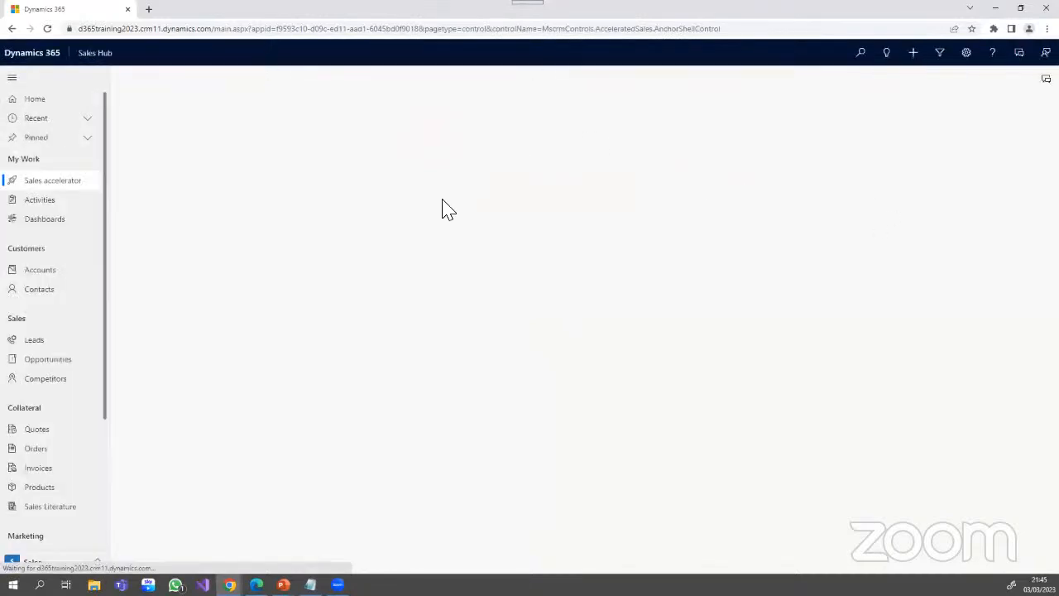
# - Open the Teams list in the Security area of the legacy Advanced Settings
pyautogui.click(967, 55)
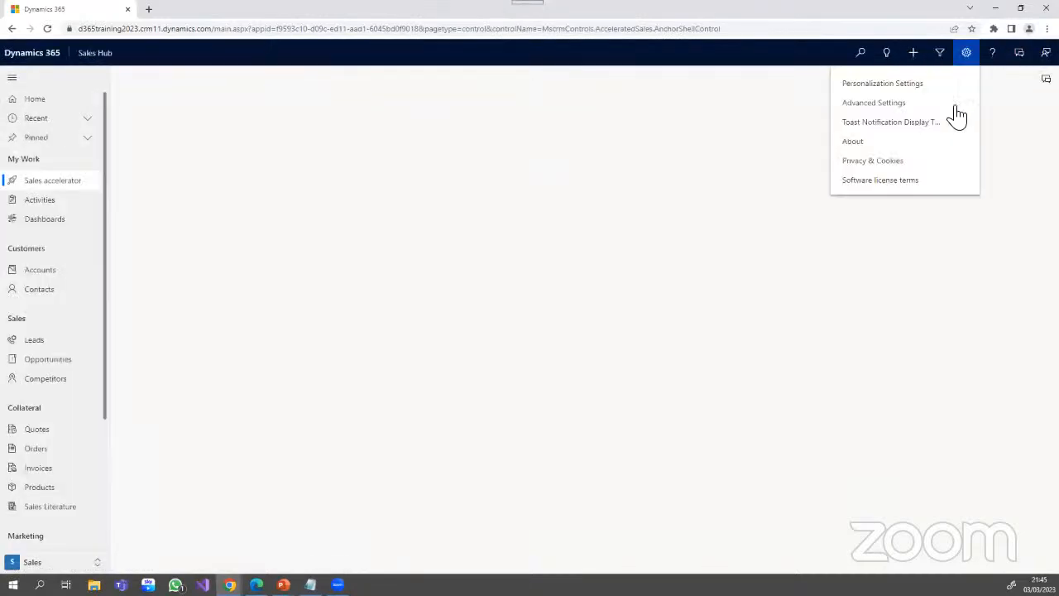
pyautogui.click(865, 104)
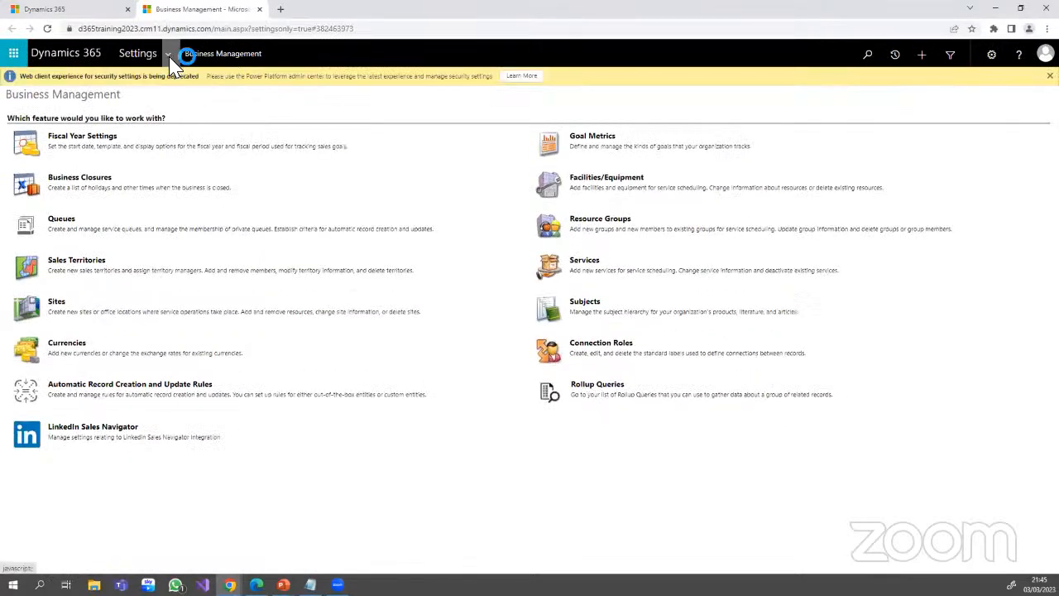
pyautogui.click(168, 53)
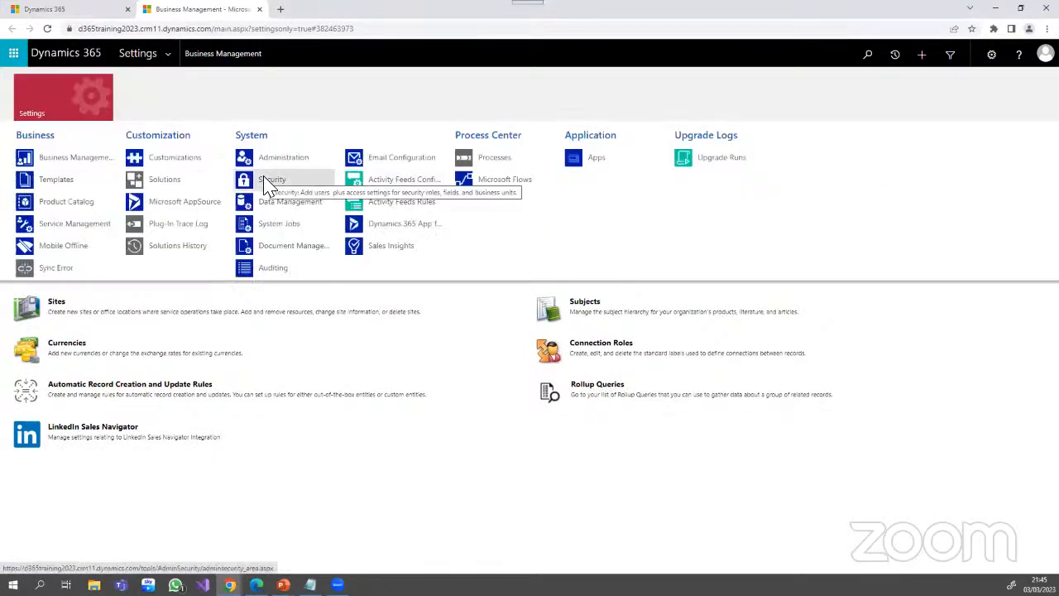
pyautogui.click(272, 180)
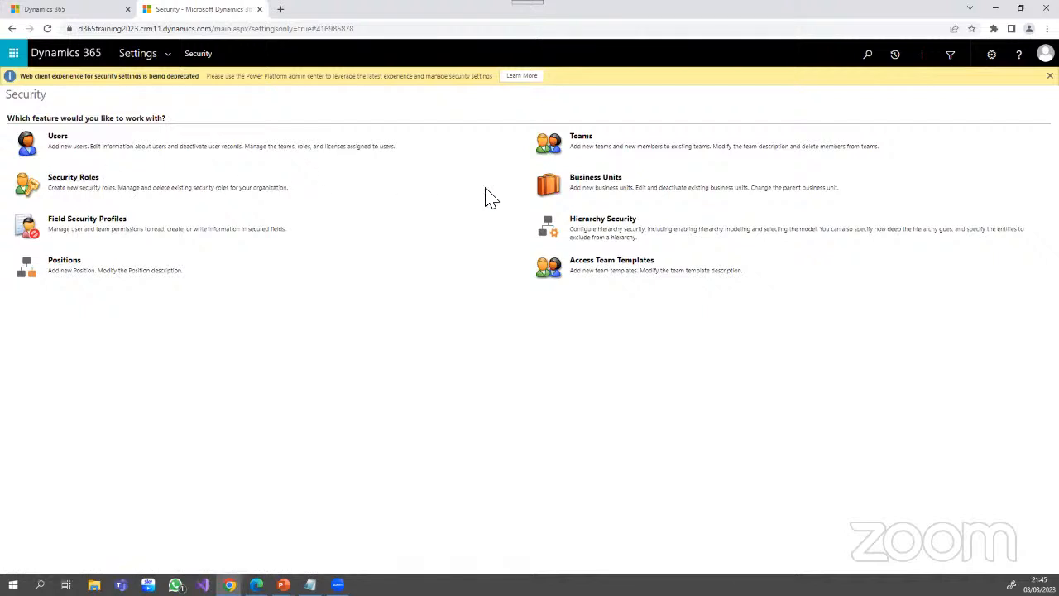
pyautogui.click(587, 140)
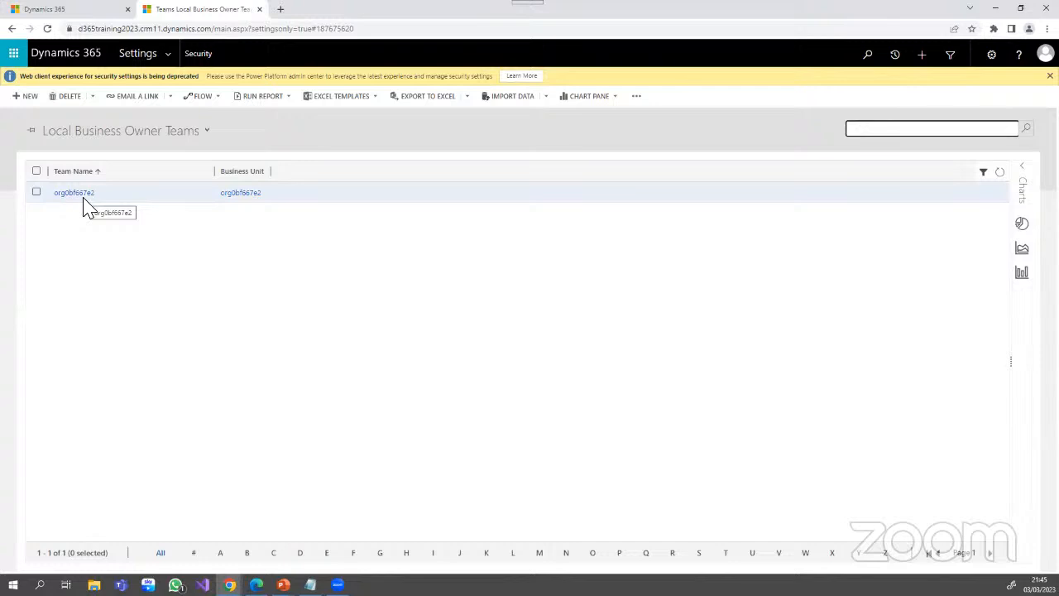
# - Switch the team list to the All Owner Teams view and open the Finance team record
pyautogui.click(206, 132)
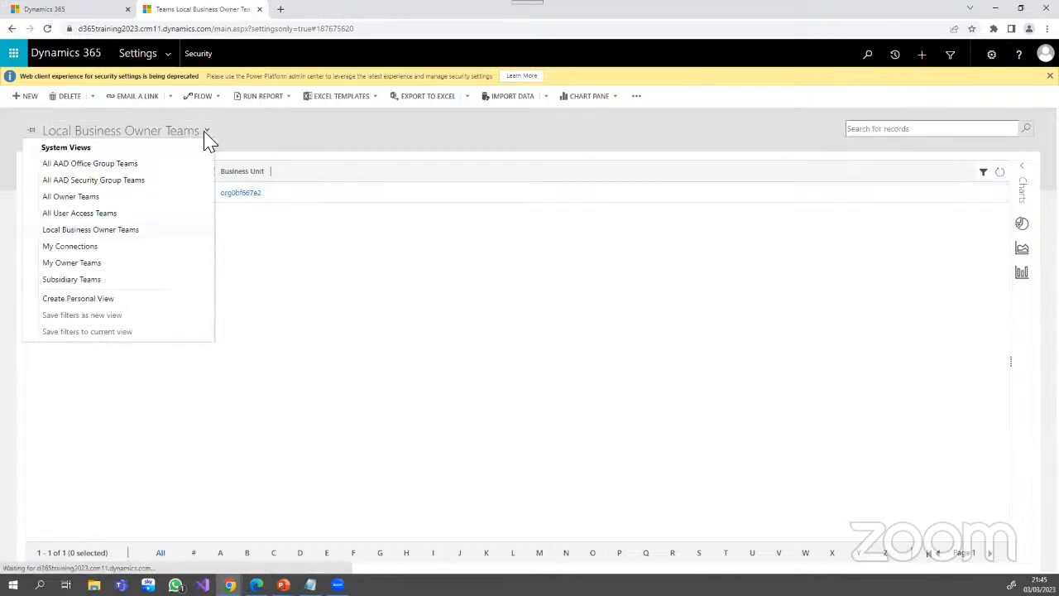
pyautogui.click(98, 201)
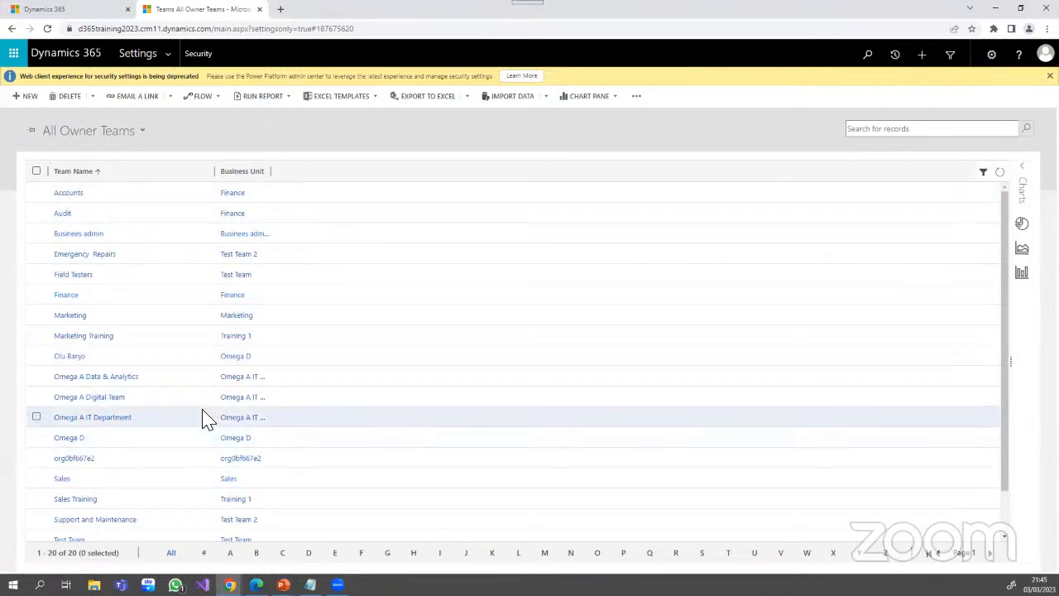
pyautogui.click(71, 299)
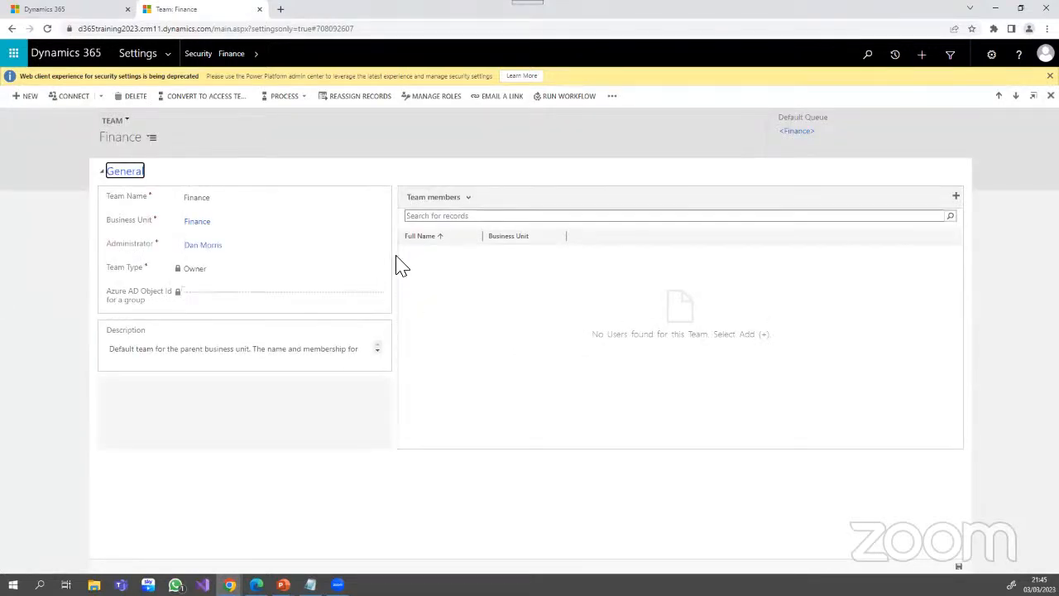
# - Return to the Teams list, show All Owner Teams again and open the Audit team record
pyautogui.click(200, 56)
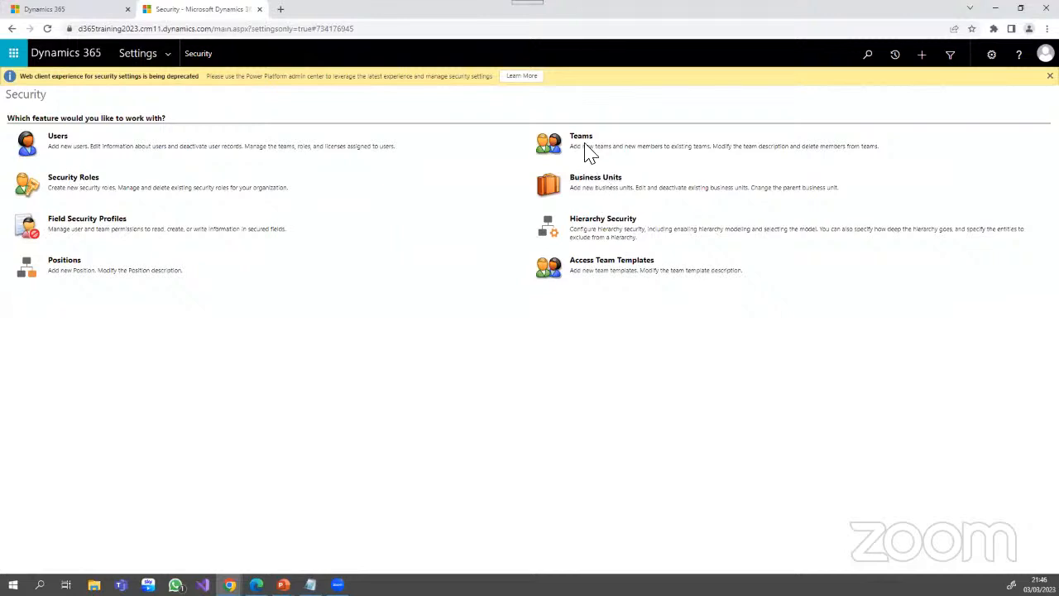
pyautogui.click(584, 143)
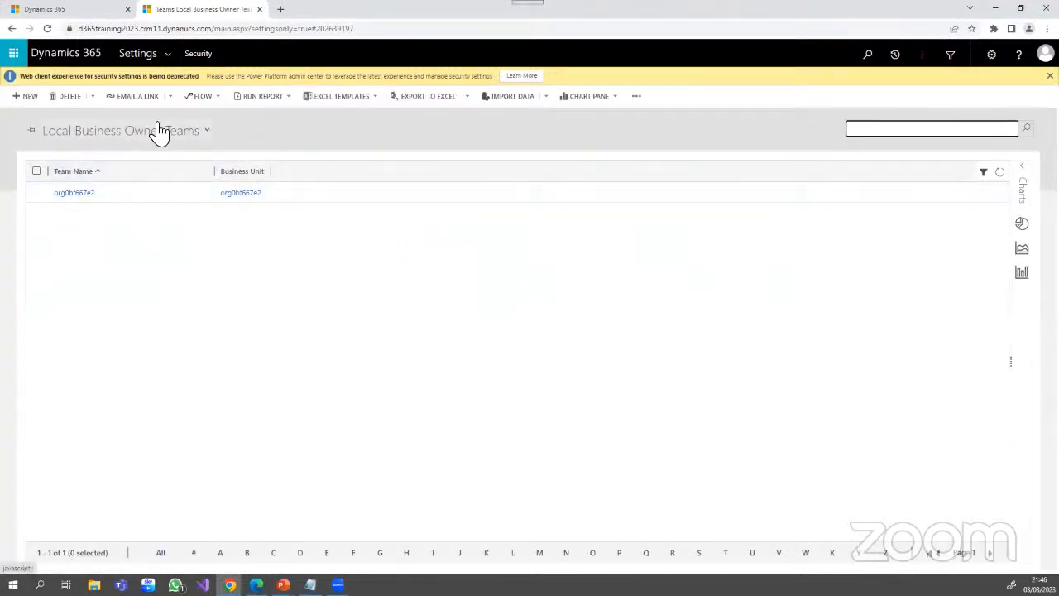
pyautogui.click(157, 135)
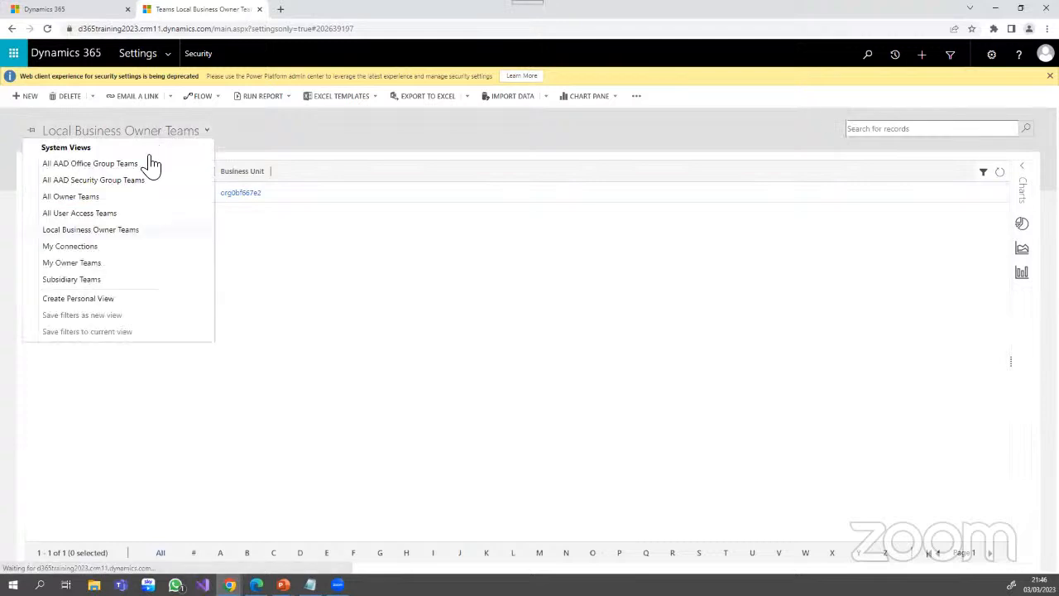
pyautogui.click(83, 199)
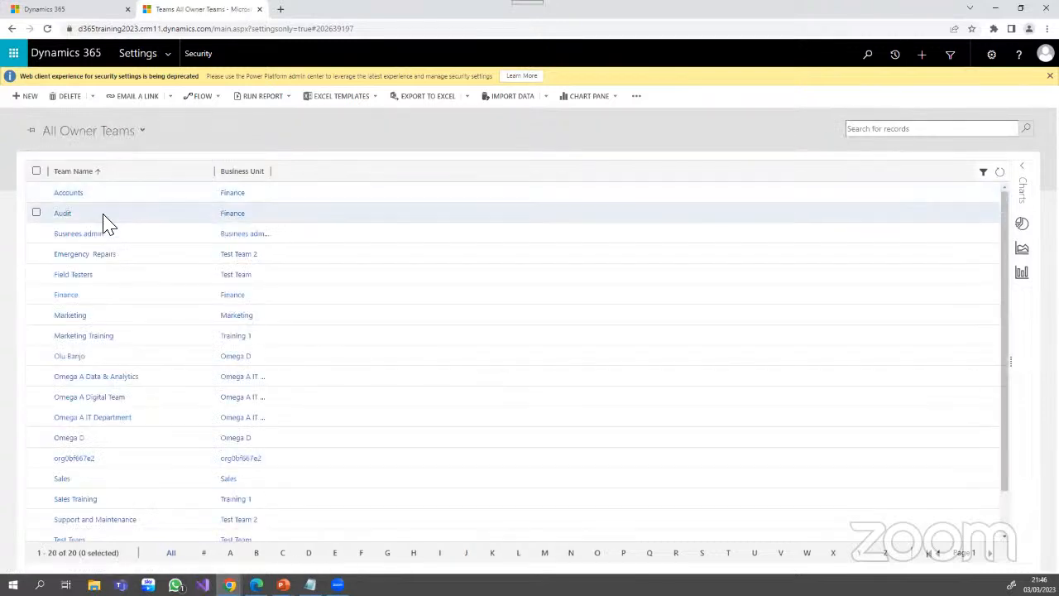
pyautogui.click(71, 214)
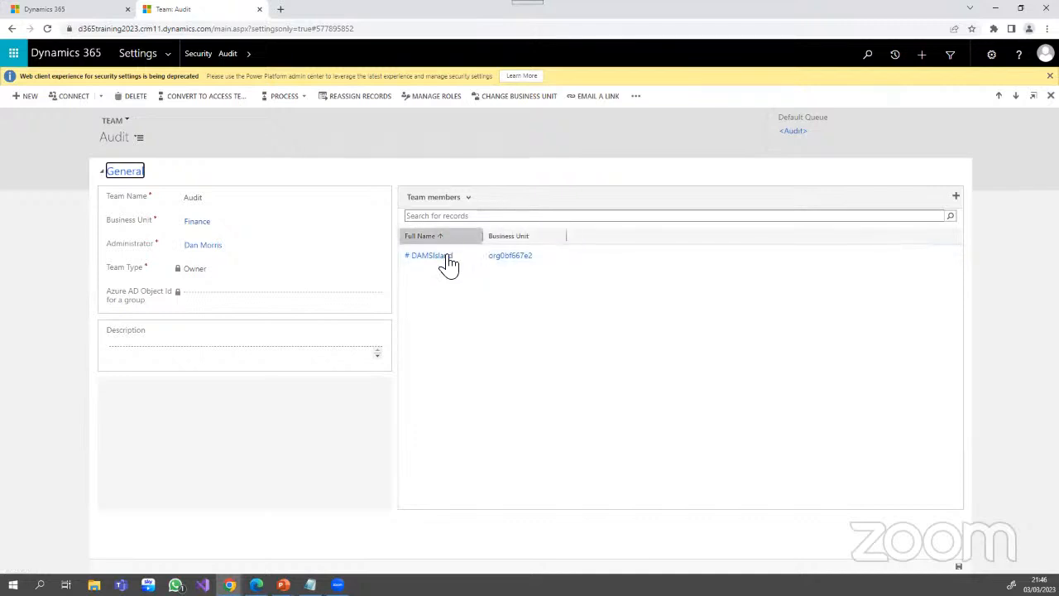
pyautogui.click(523, 215)
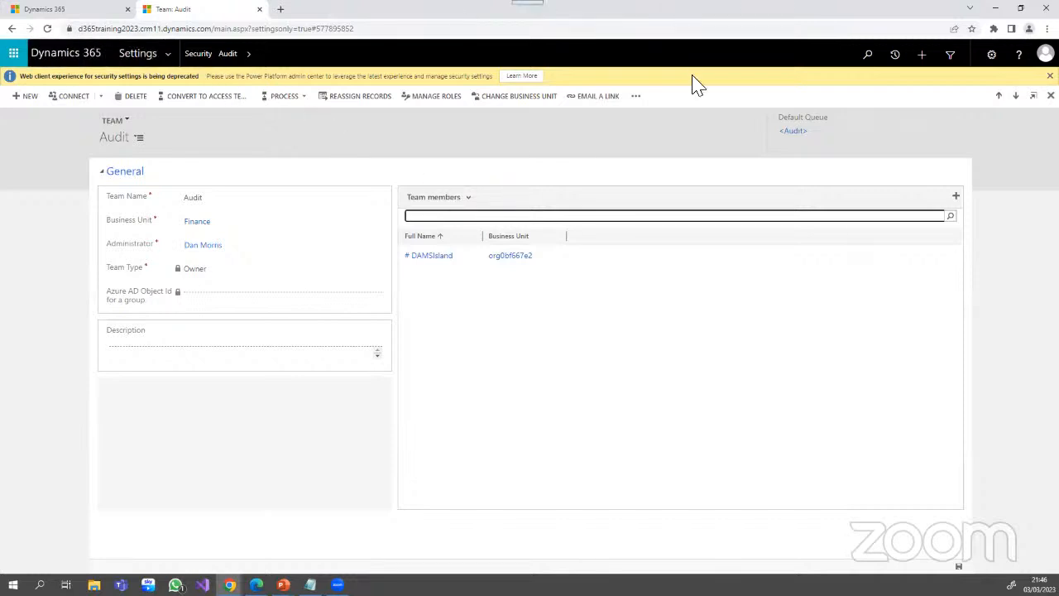
pyautogui.click(498, 219)
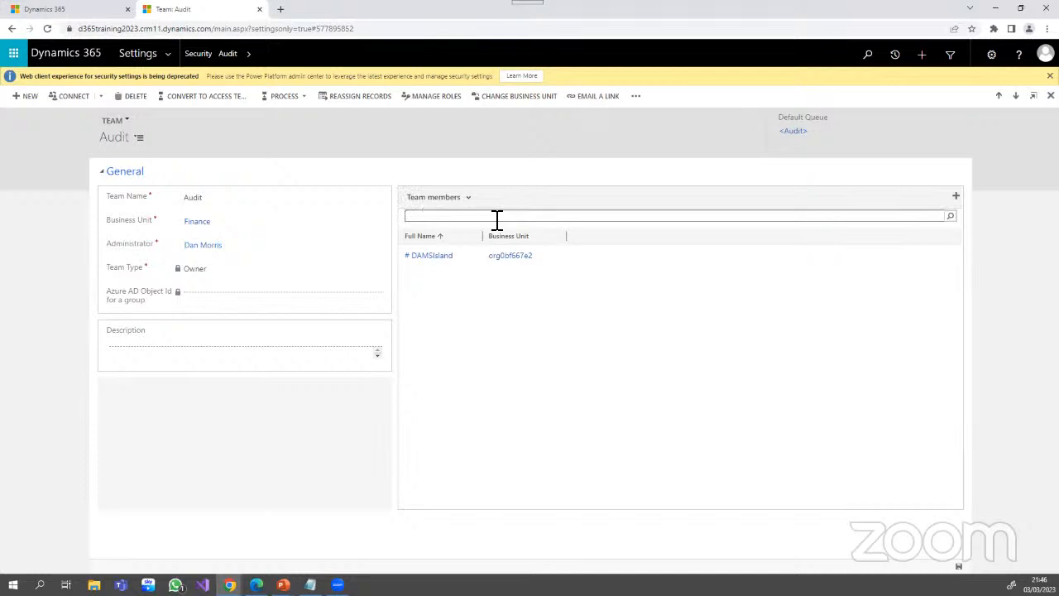
pyautogui.click(951, 219)
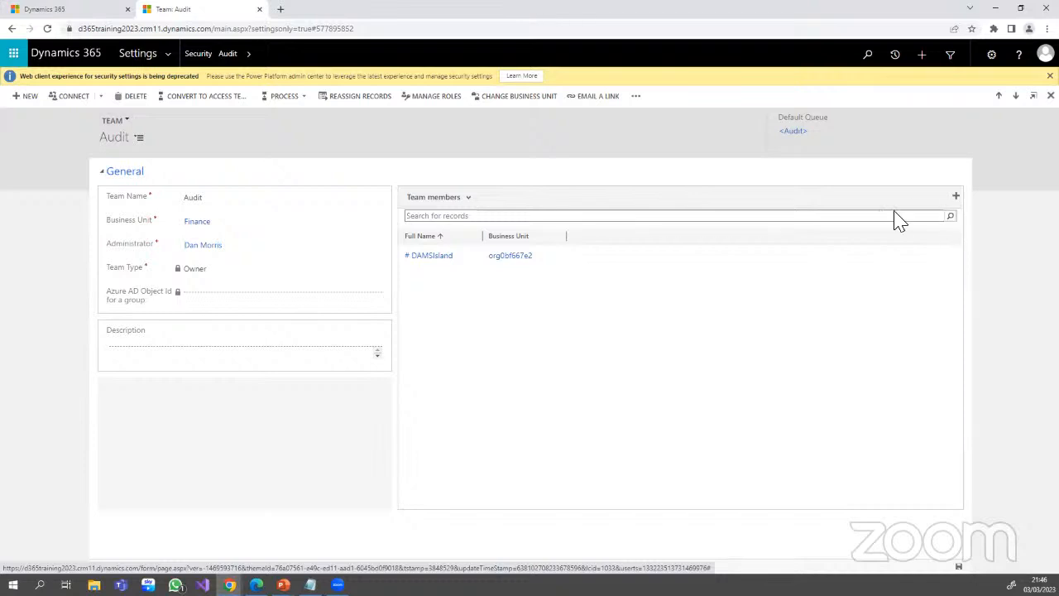
pyautogui.click(867, 215)
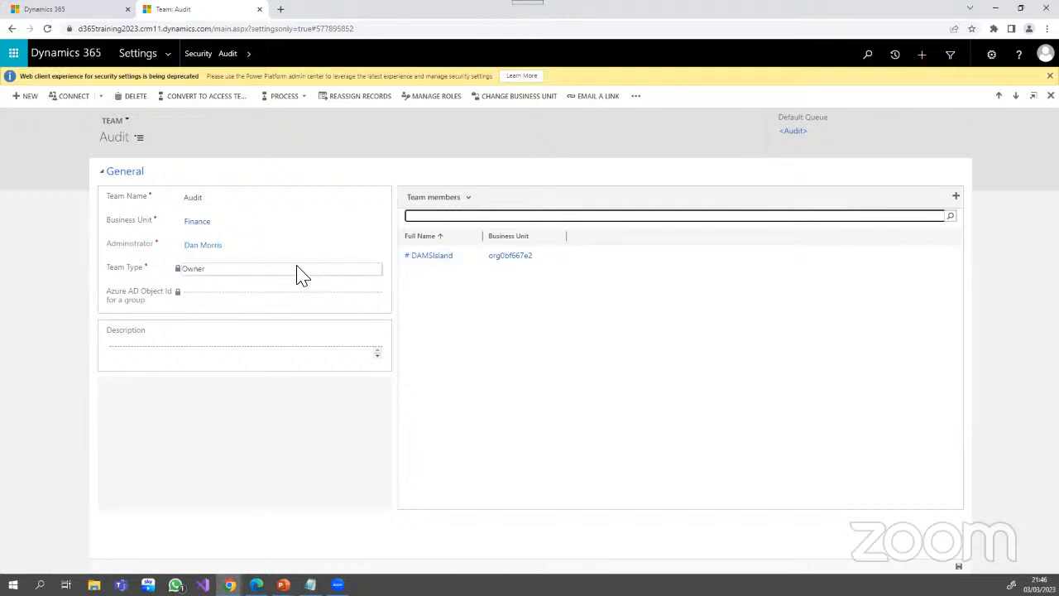
# - List the teams of the Audit team's Finance business unit and open the Accounts team record
pyautogui.click(202, 223)
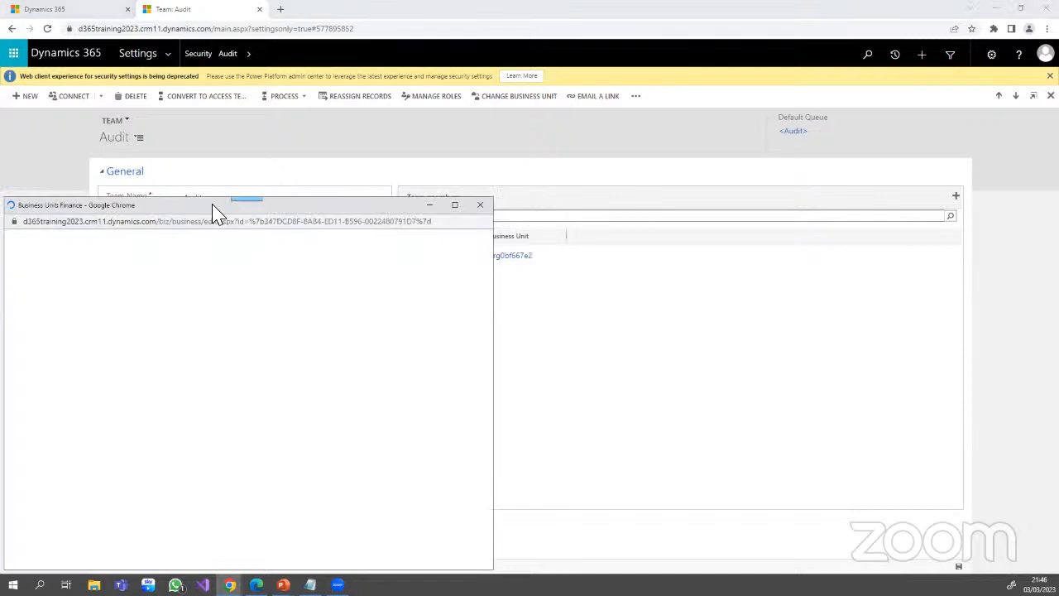
pyautogui.moveTo(213, 207); pyautogui.dragTo(277, 119)
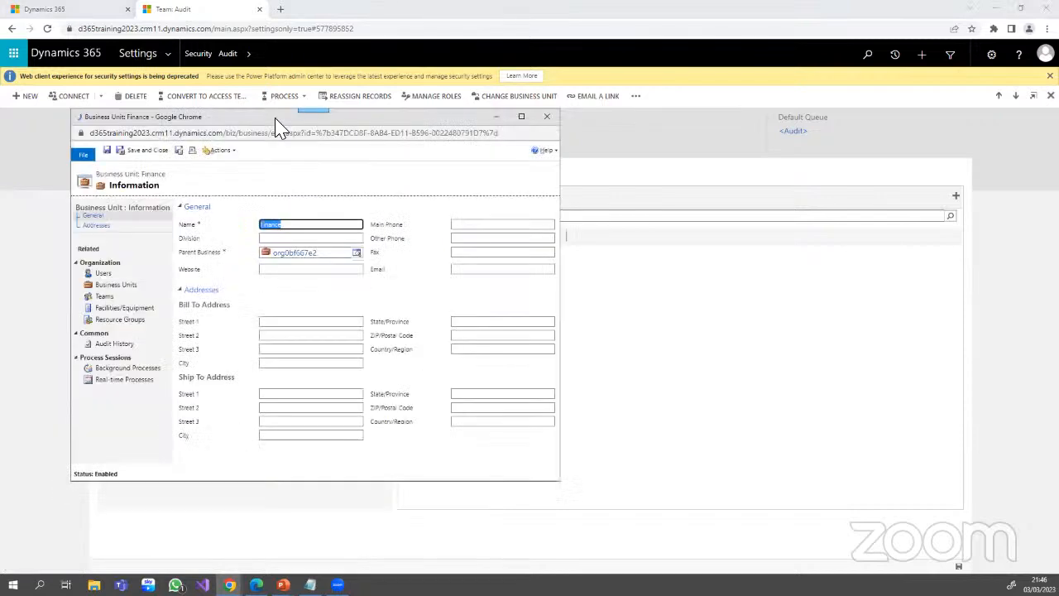
pyautogui.click(114, 299)
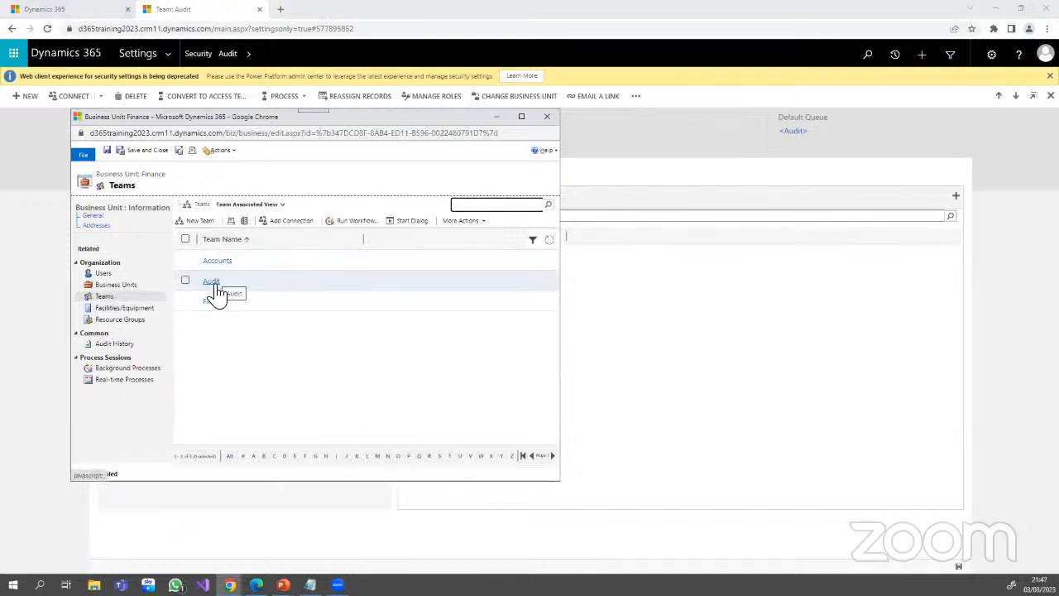
pyautogui.click(223, 263)
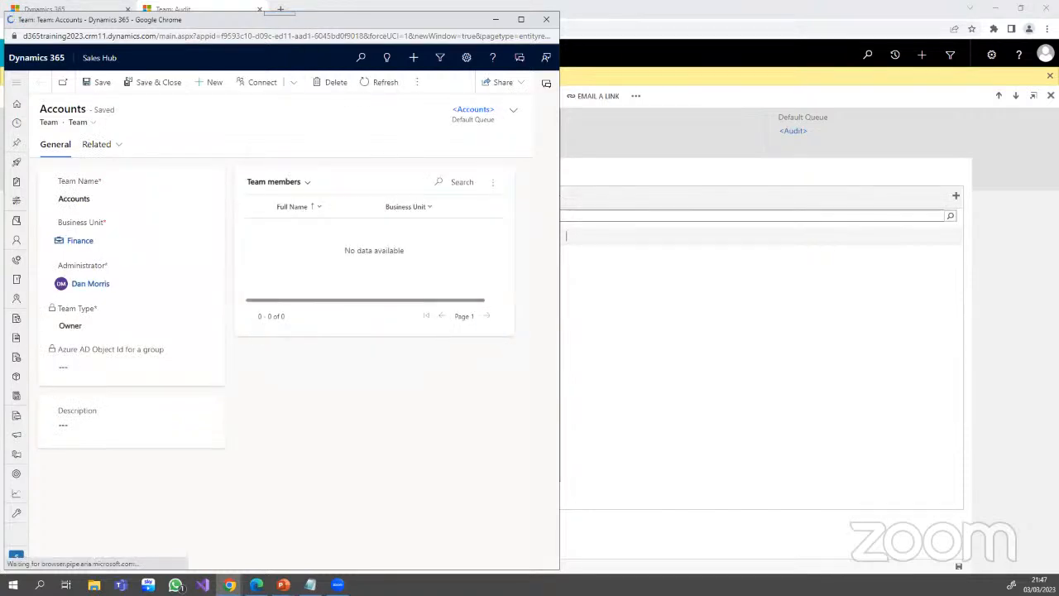
# - Close the Accounts team window and the Finance business unit window to get back to the Audit team record
pyautogui.hotkey('alt', 'Tab')
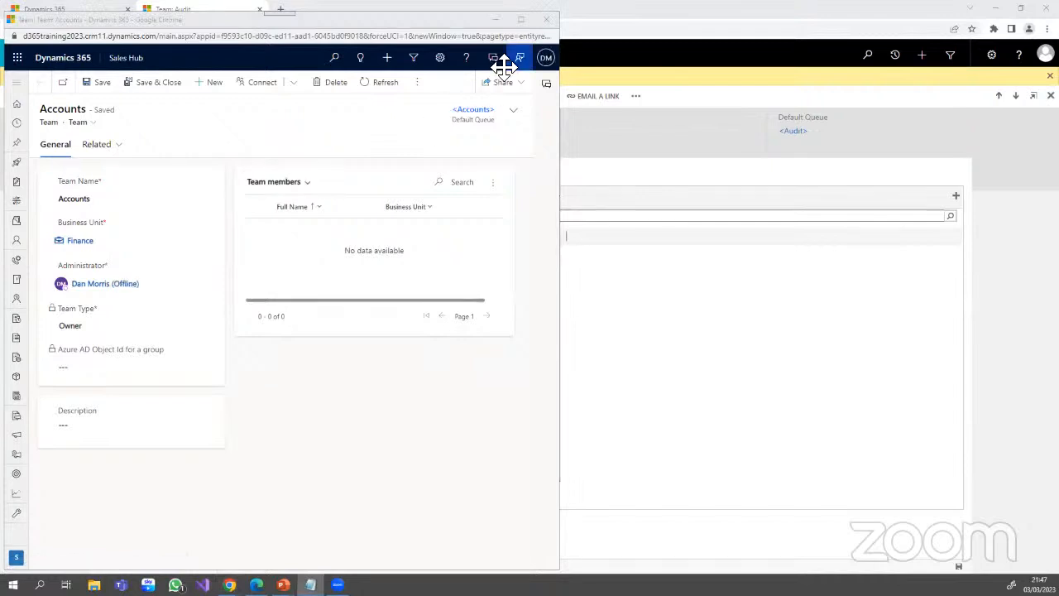
pyautogui.moveTo(303, 21); pyautogui.dragTo(322, 124)
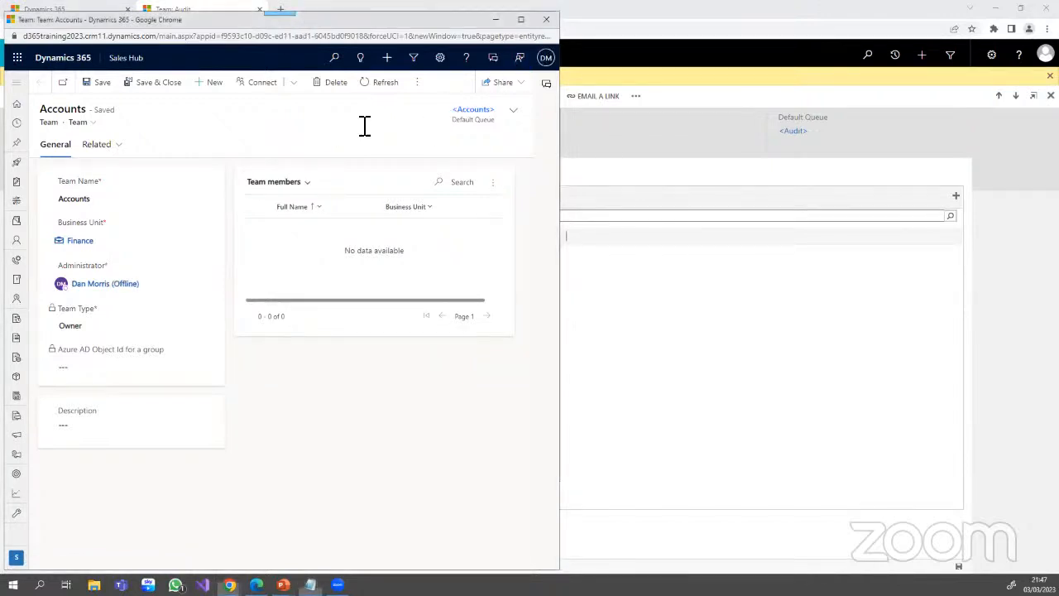
pyautogui.click(566, 122)
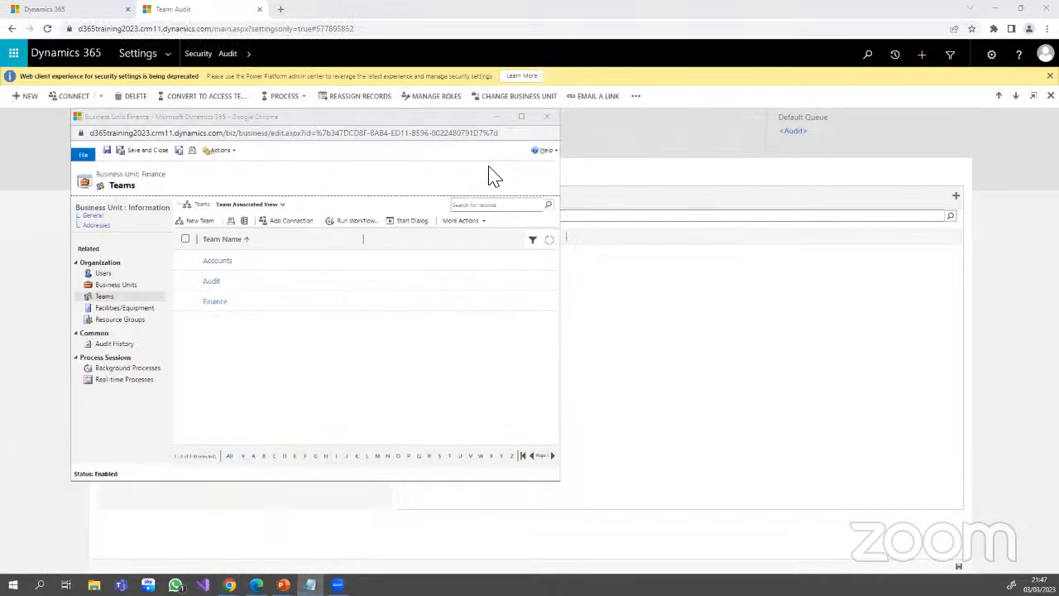
pyautogui.click(548, 121)
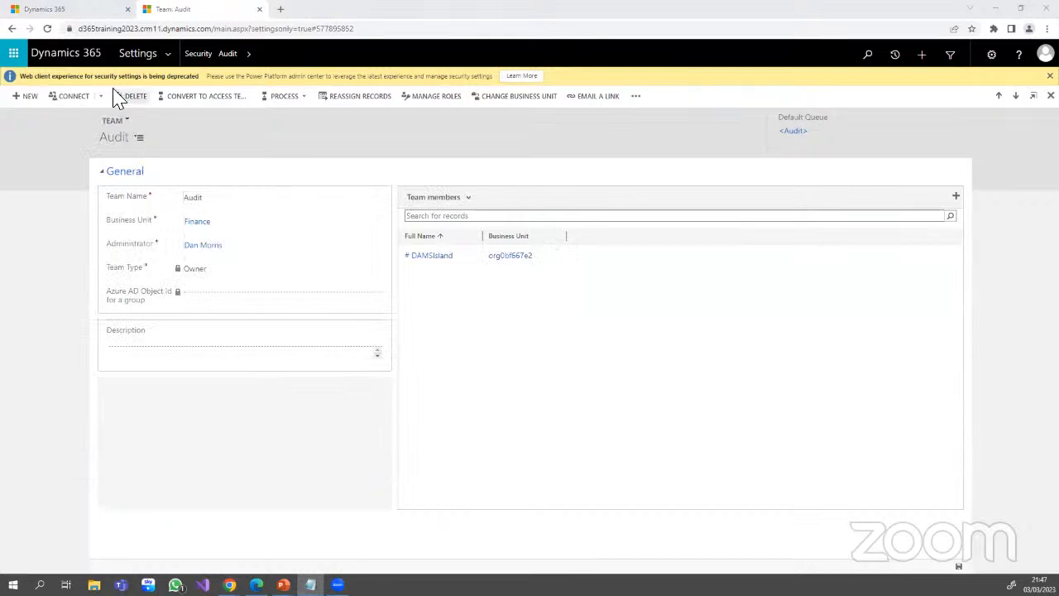
# - Open the Business Units list in the Security area and list the teams of the Omega A IT Department business unit
pyautogui.click(199, 57)
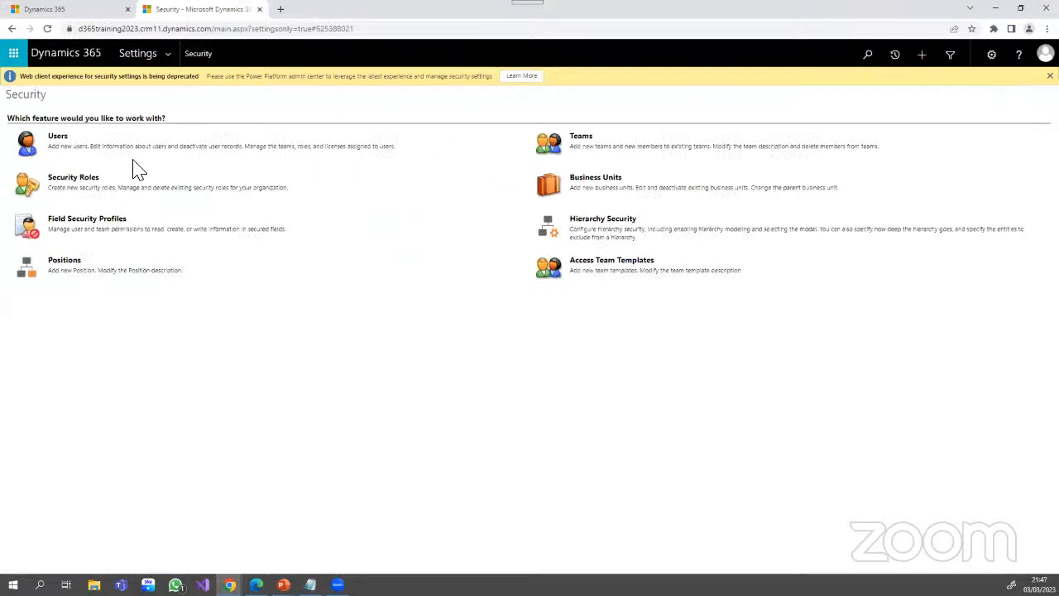
pyautogui.click(588, 181)
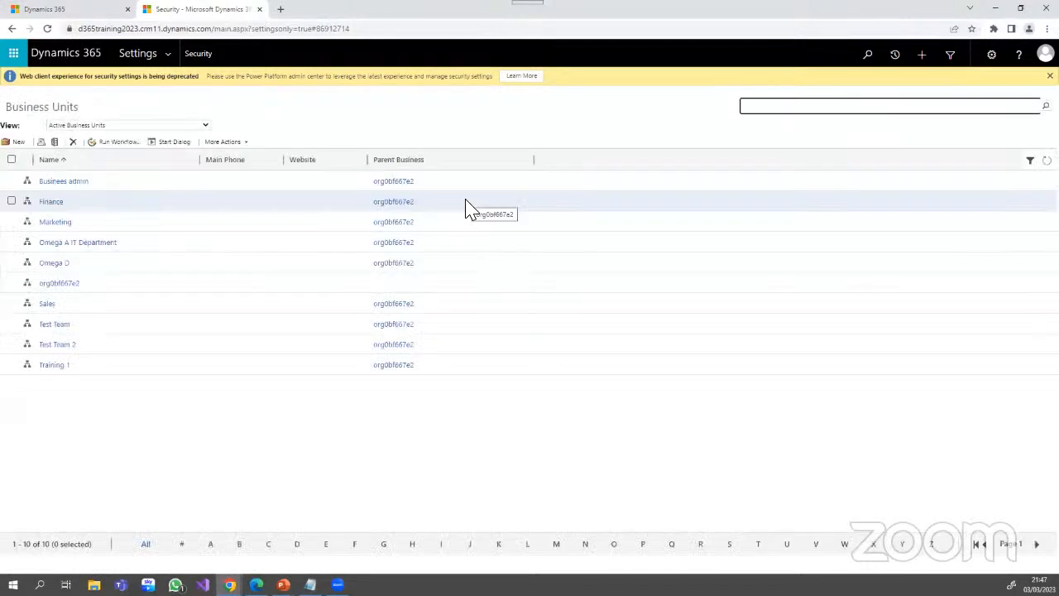
pyautogui.click(53, 245)
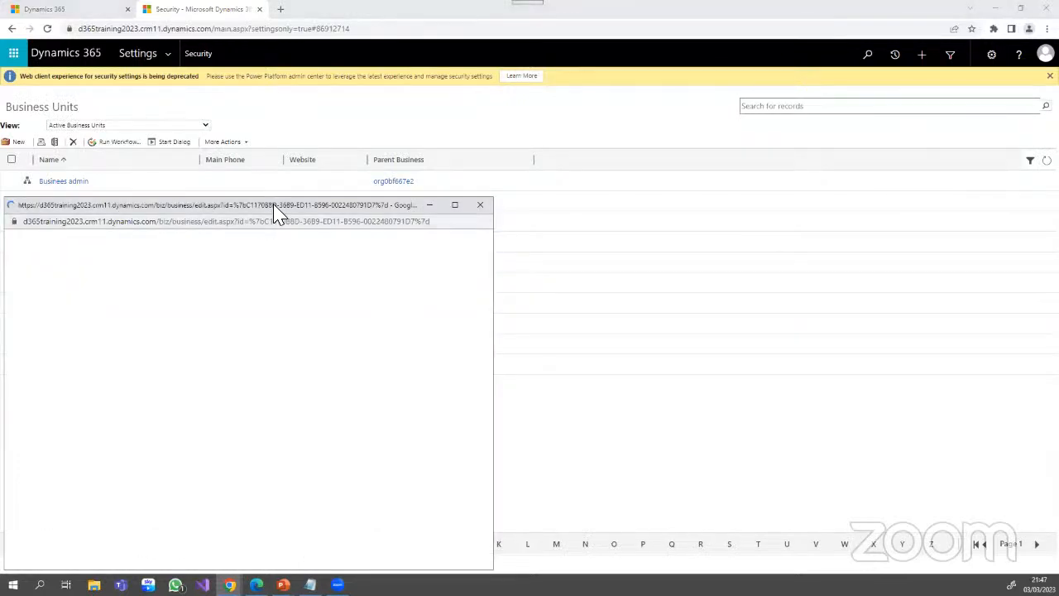
pyautogui.moveTo(280, 207); pyautogui.dragTo(447, 132)
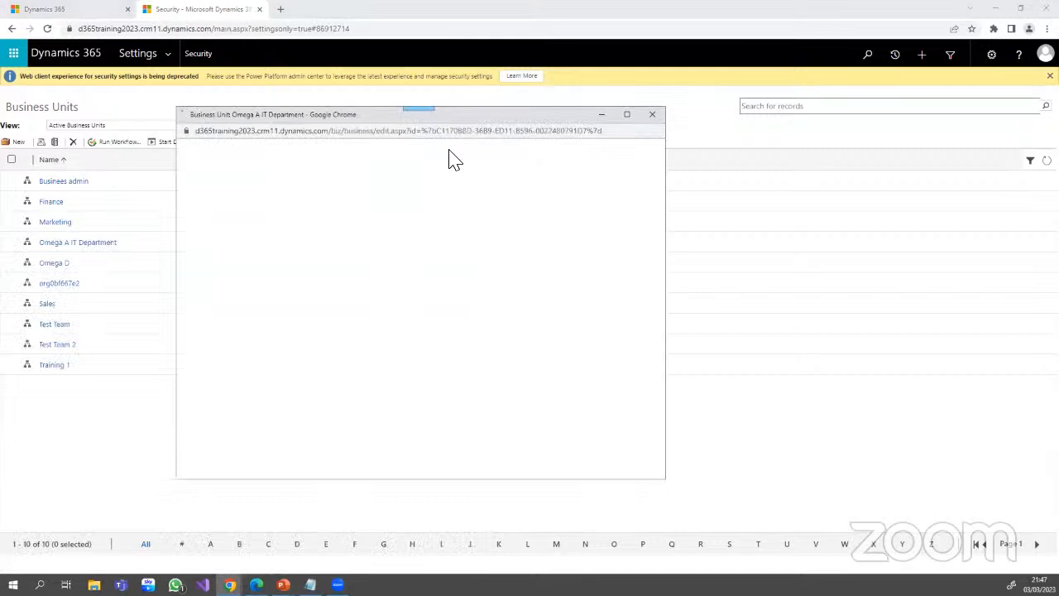
pyautogui.click(222, 295)
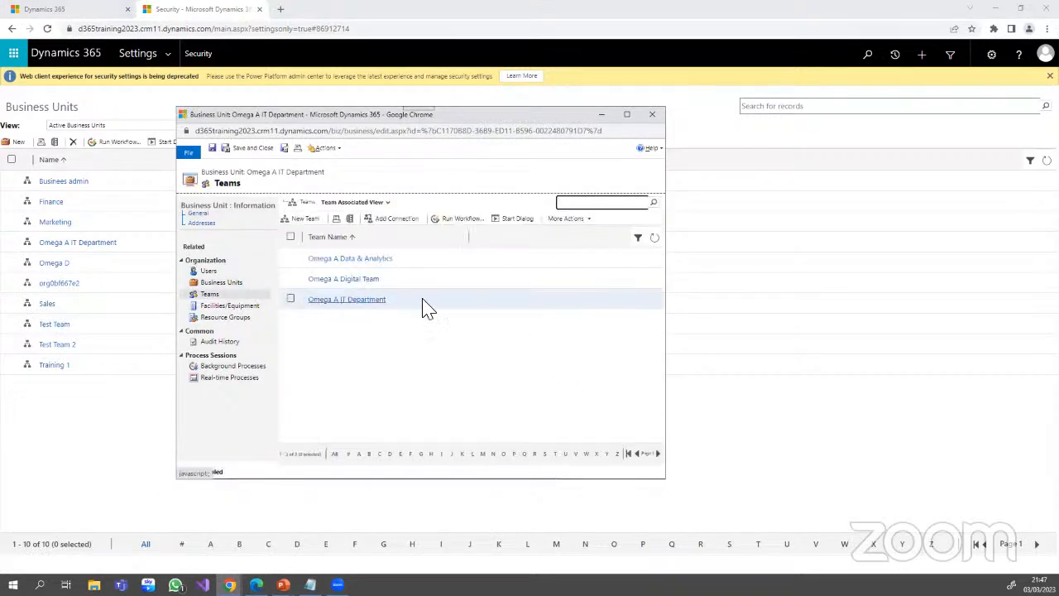
# - Open the Omega A Data & Analytics team, and review the teams and business unit of the member who administers it
pyautogui.click(357, 269)
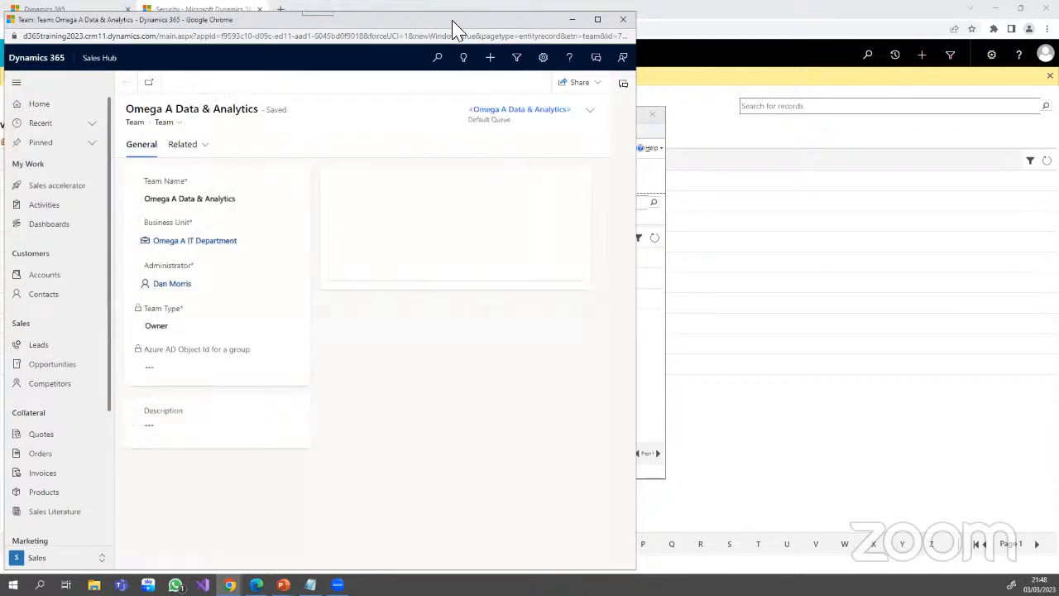
pyautogui.moveTo(455, 29); pyautogui.dragTo(548, 29)
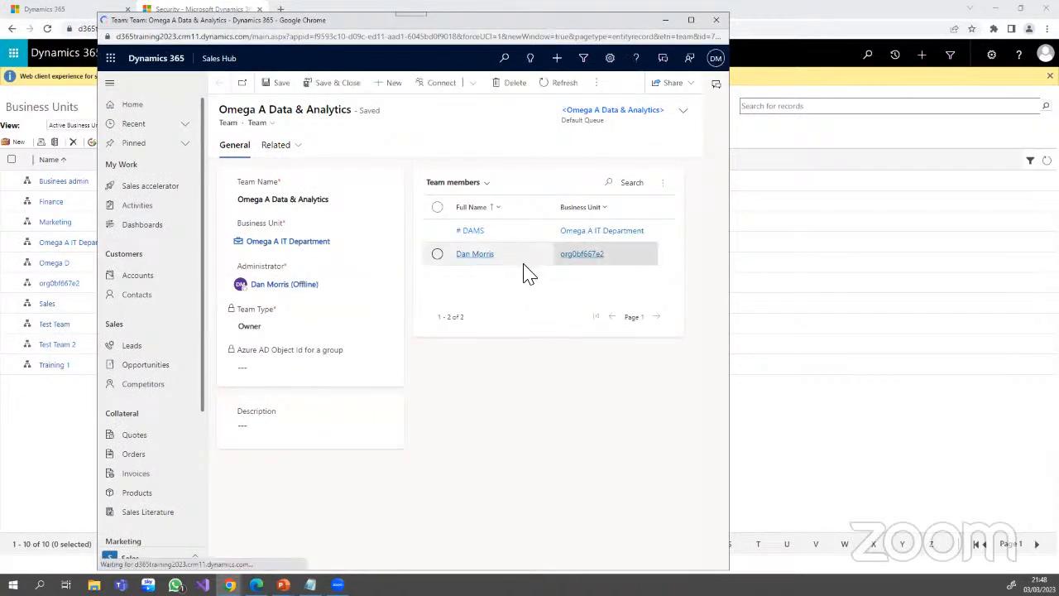
pyautogui.click(475, 254)
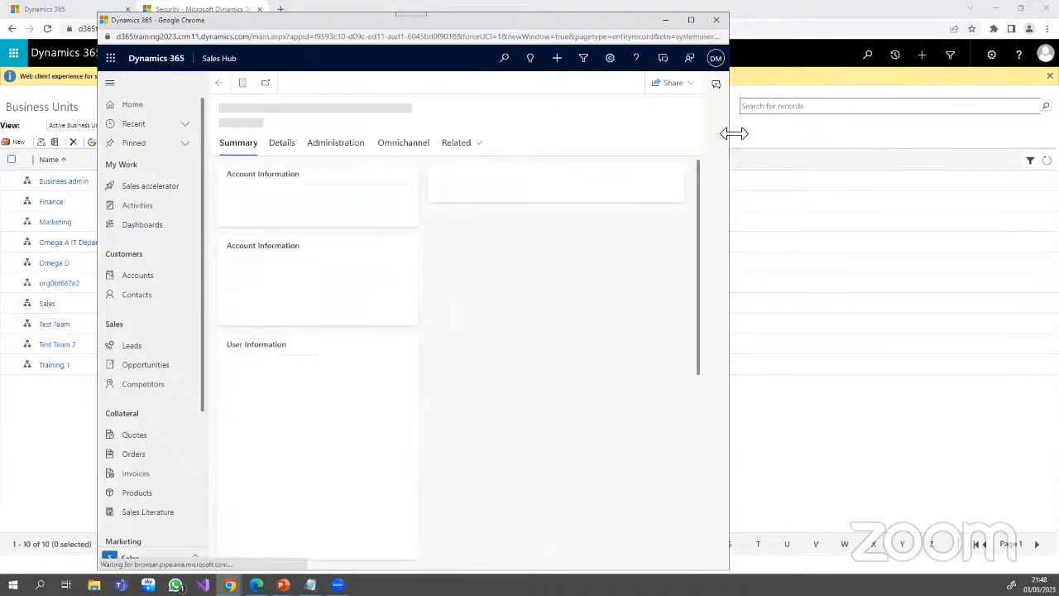
pyautogui.moveTo(734, 133); pyautogui.dragTo(902, 134)
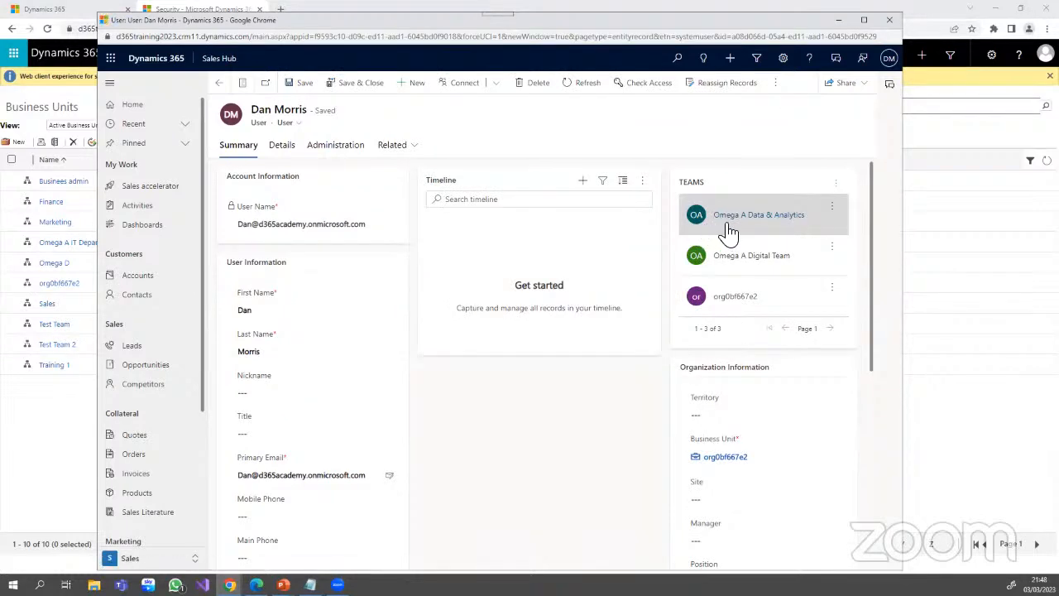
pyautogui.scroll(-3, 820, 348)
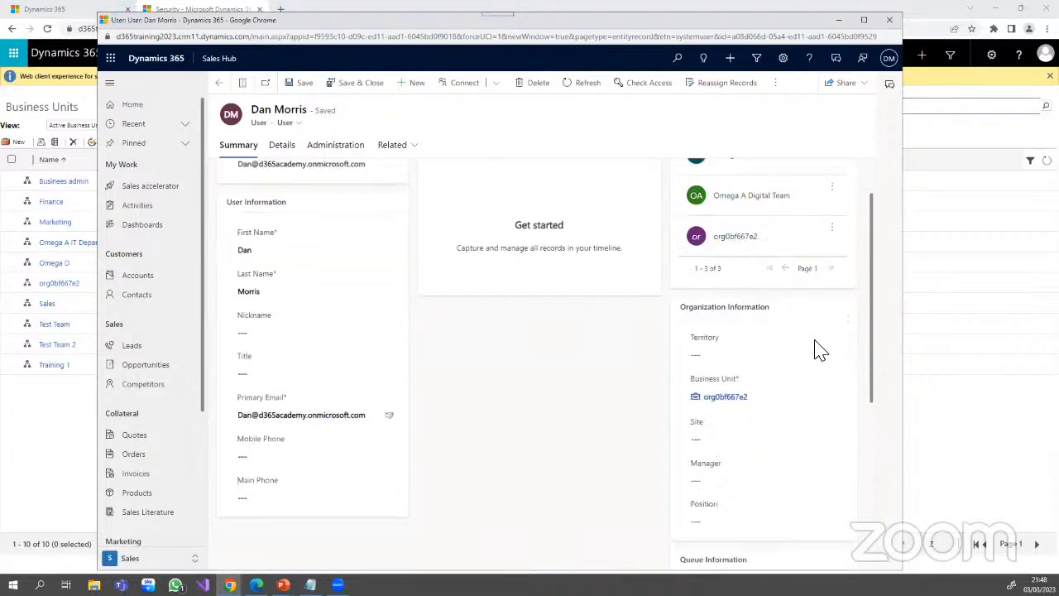
# - Examine the queues on the member's user record, and close it along with the Omega A IT Department business unit window
pyautogui.scroll(-2, 819, 347)
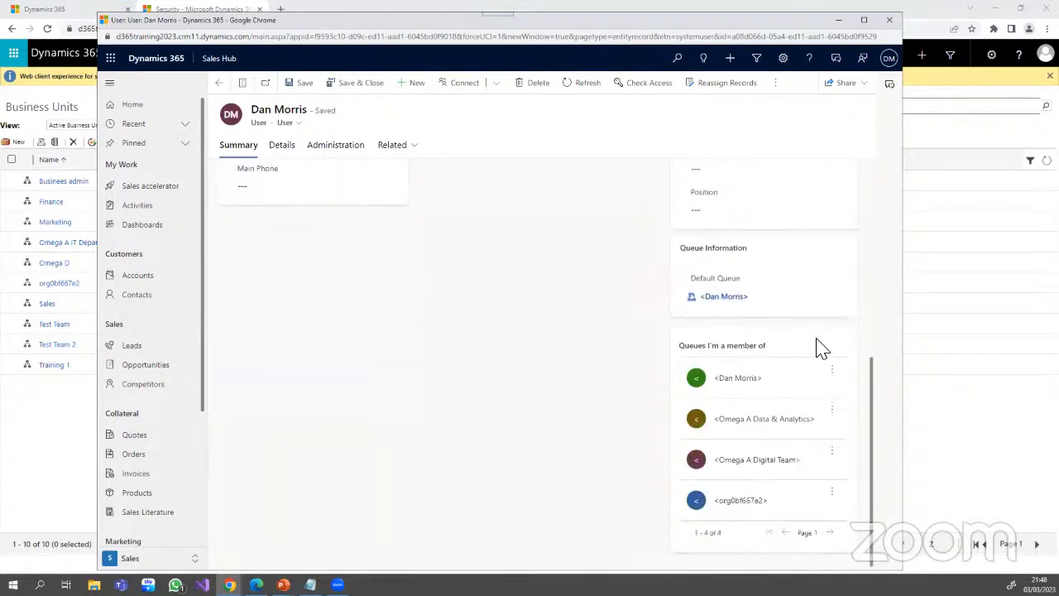
pyautogui.scroll(5, 819, 348)
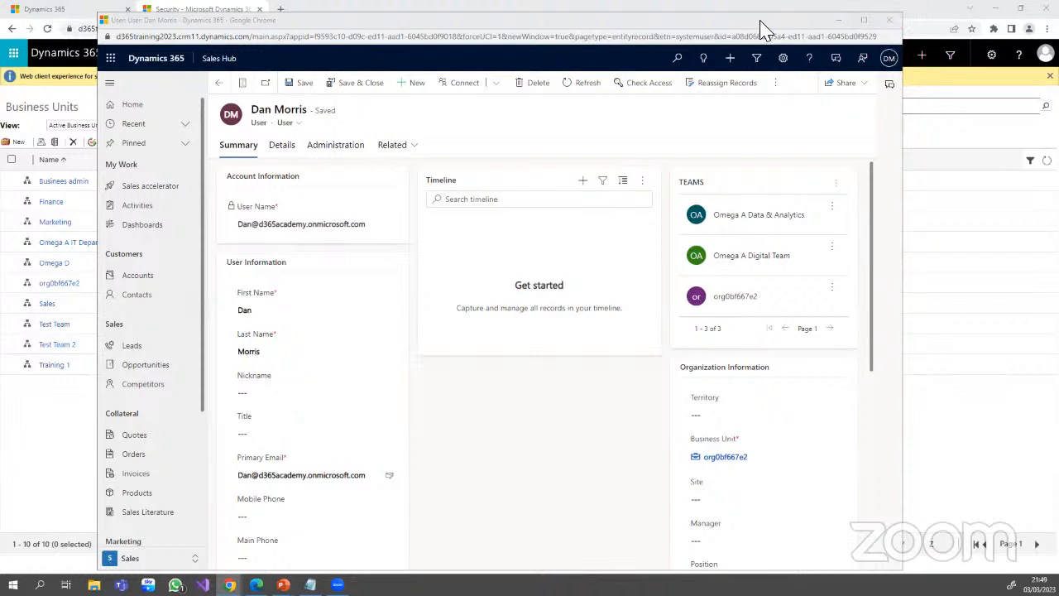
pyautogui.click(889, 19)
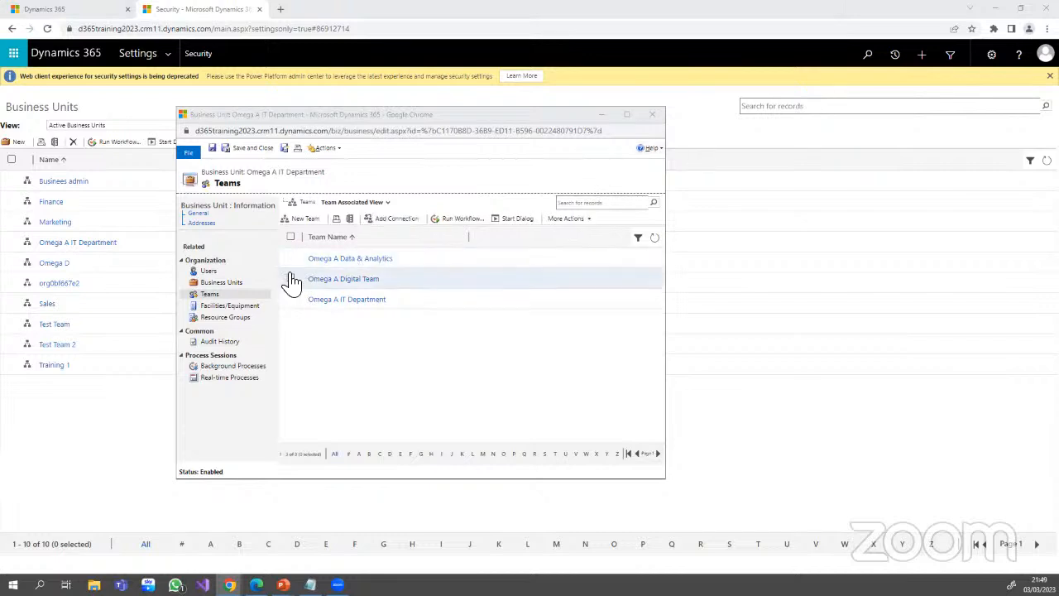
pyautogui.click(653, 115)
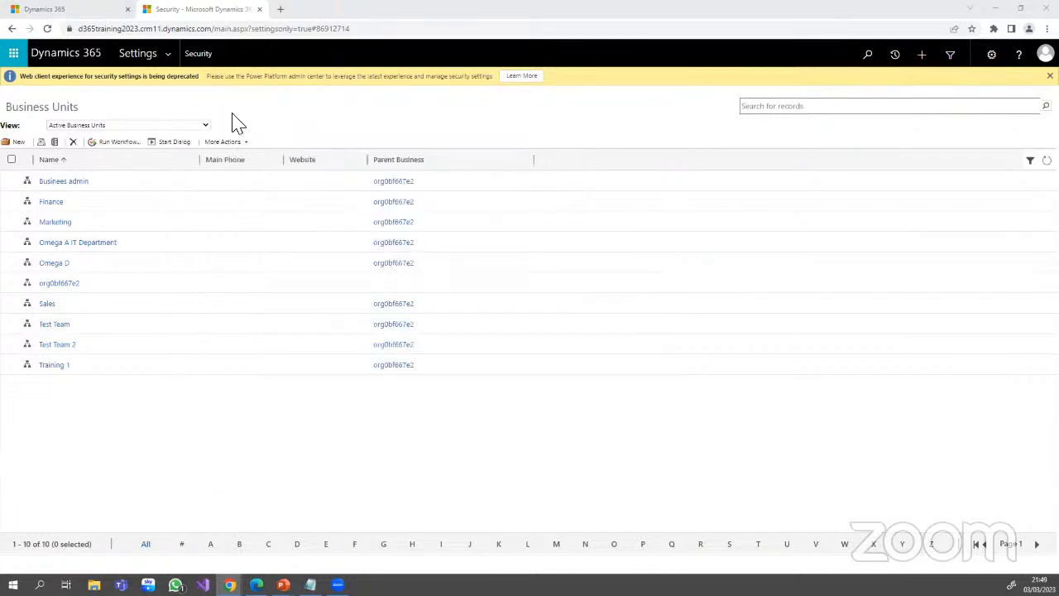
# - Open the Users list in the Security area, switch to the Enabled Users view and filter it to names starting with D
pyautogui.click(193, 57)
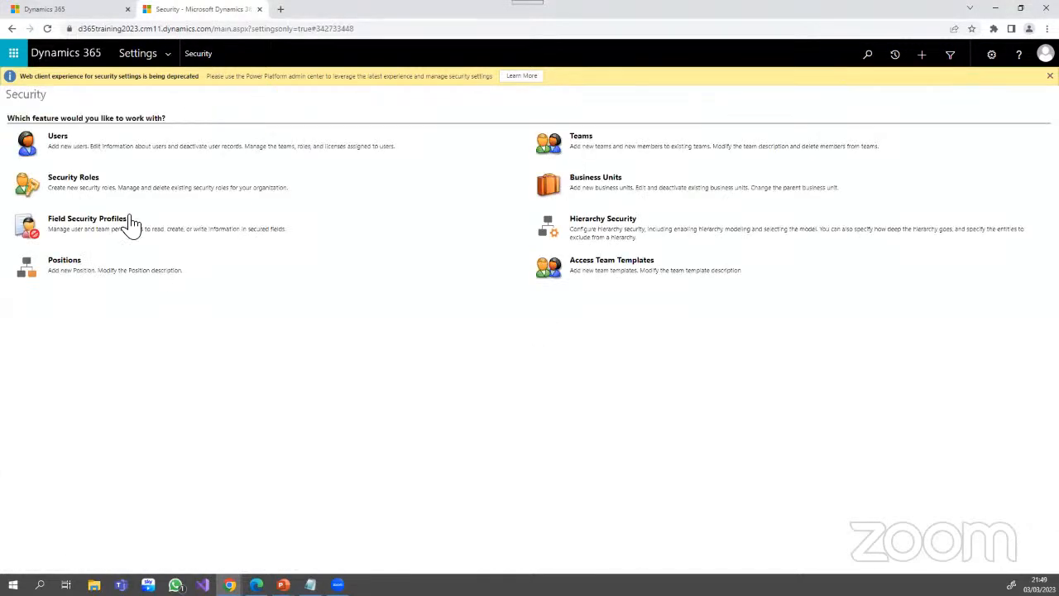
pyautogui.click(56, 139)
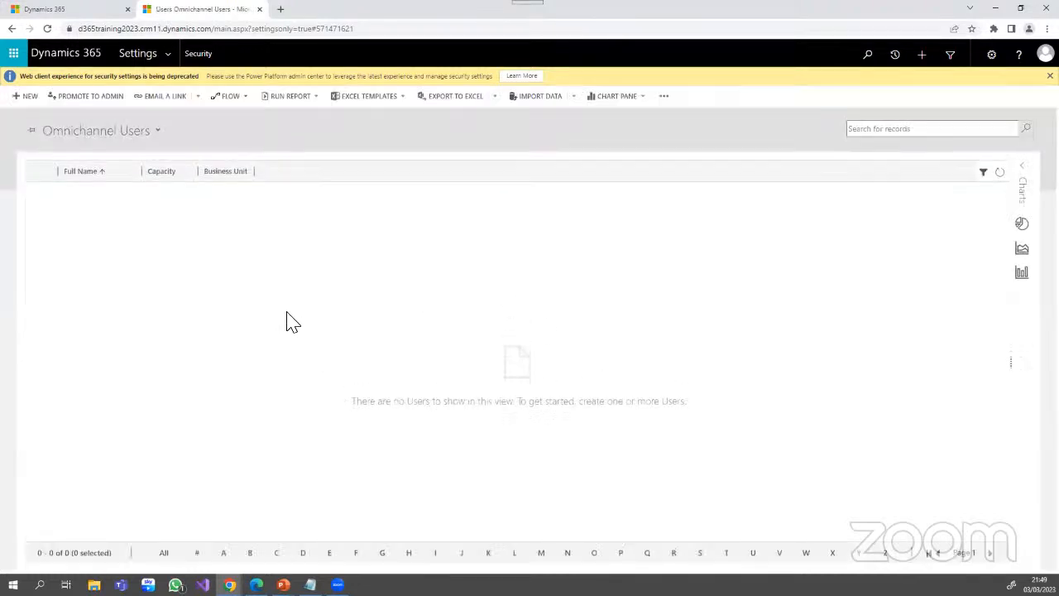
pyautogui.click(155, 134)
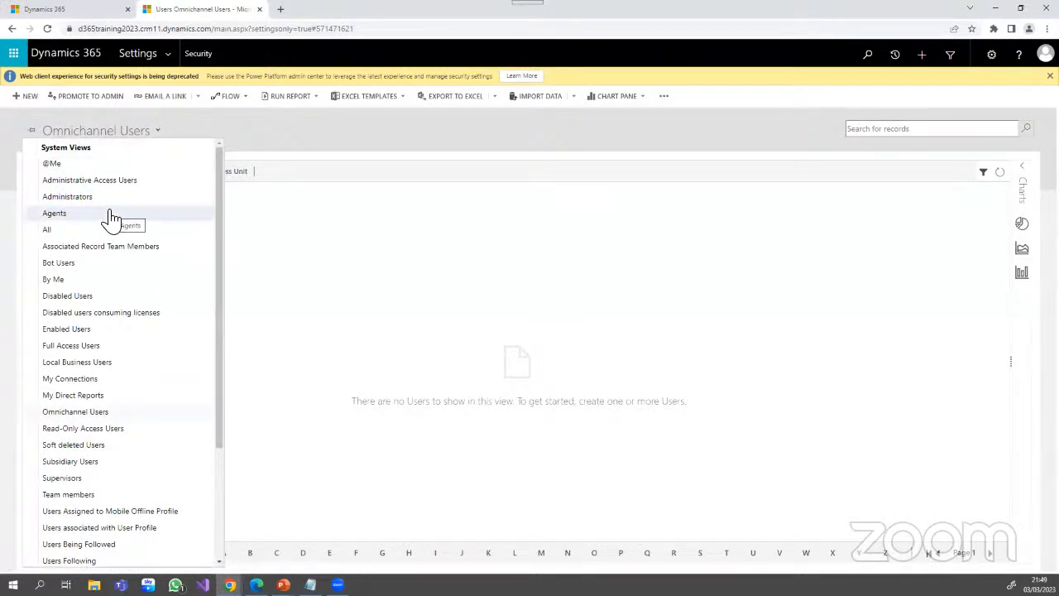
pyautogui.click(96, 230)
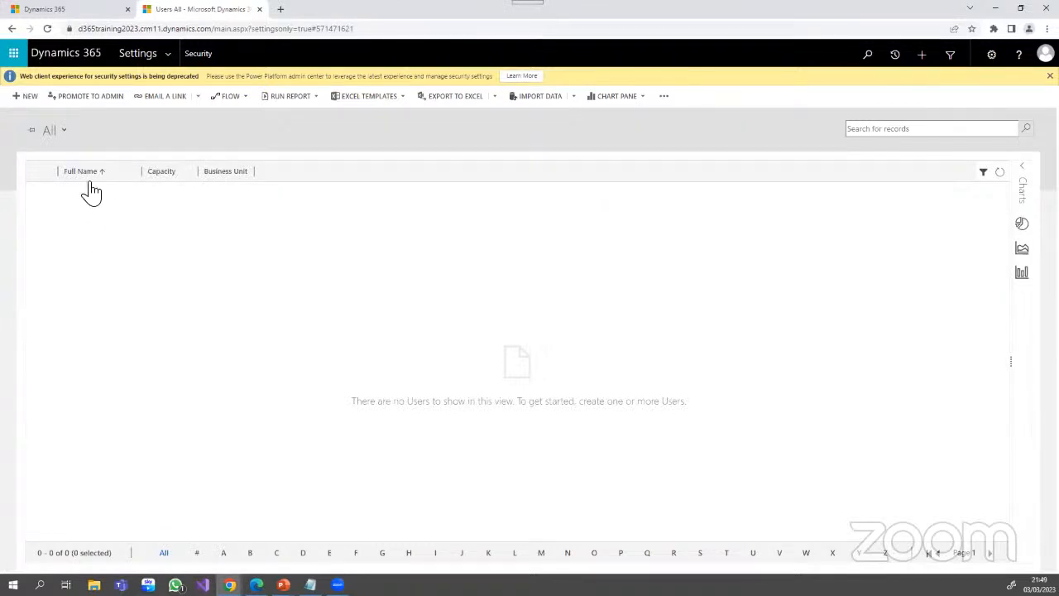
pyautogui.click(65, 133)
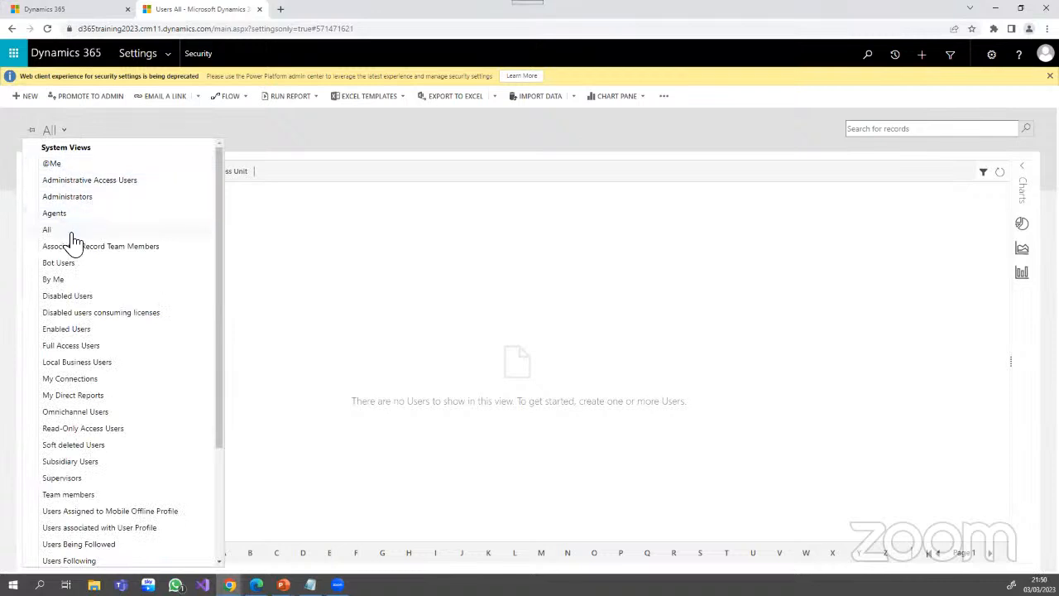
pyautogui.click(80, 330)
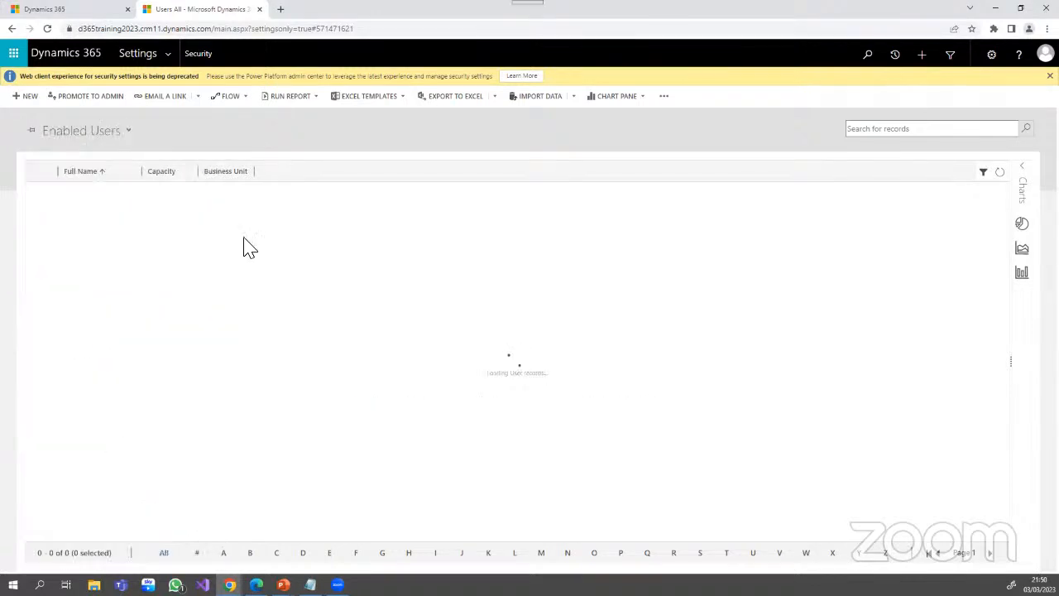
pyautogui.click(311, 552)
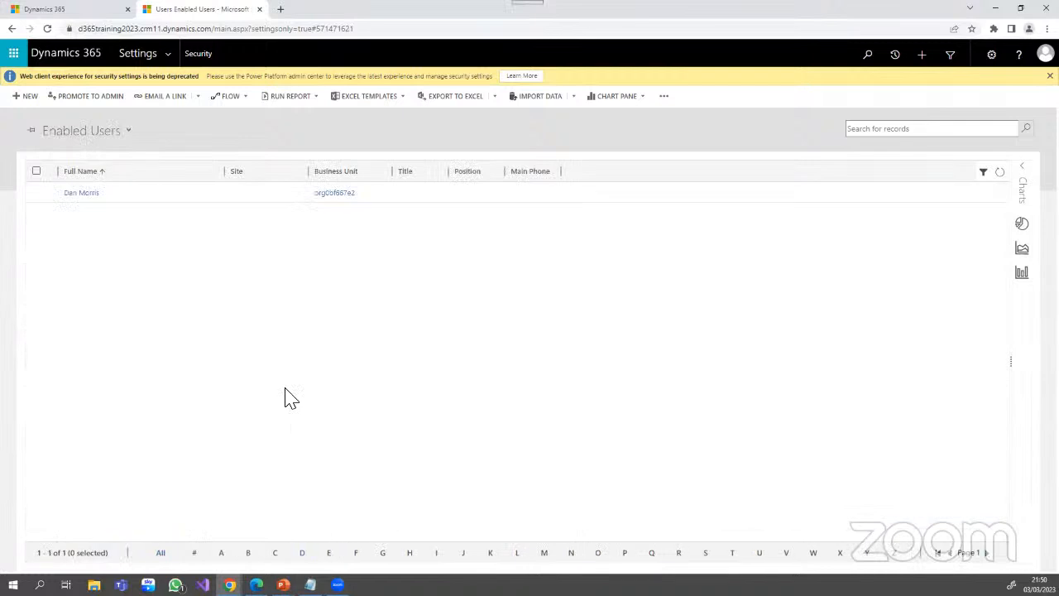
# - Open the filtered user's record, review which security roles are assigned to it, and close the role list without changes
pyautogui.click(96, 194)
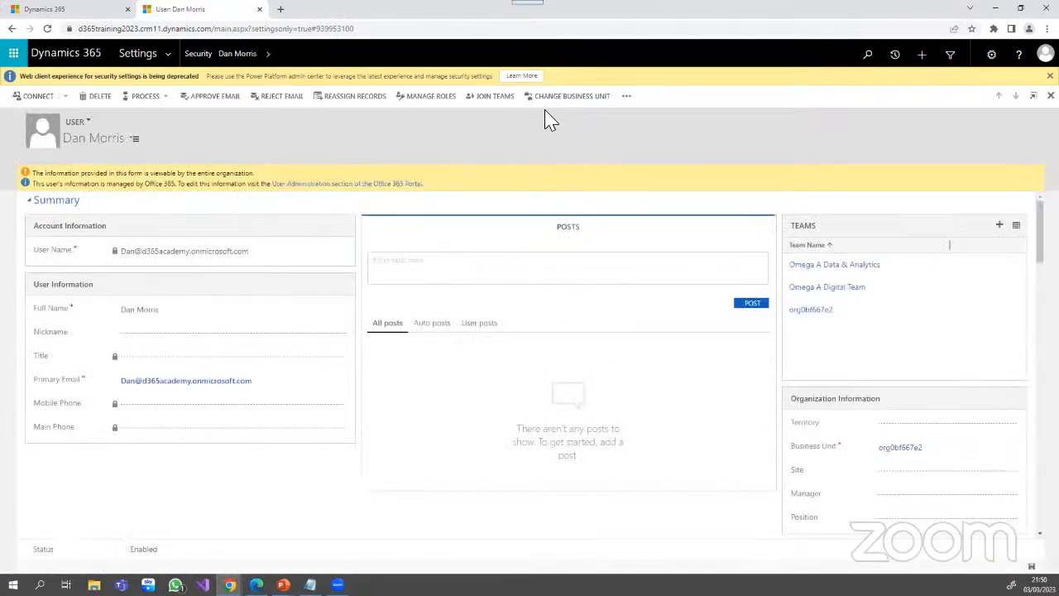
pyautogui.click(439, 105)
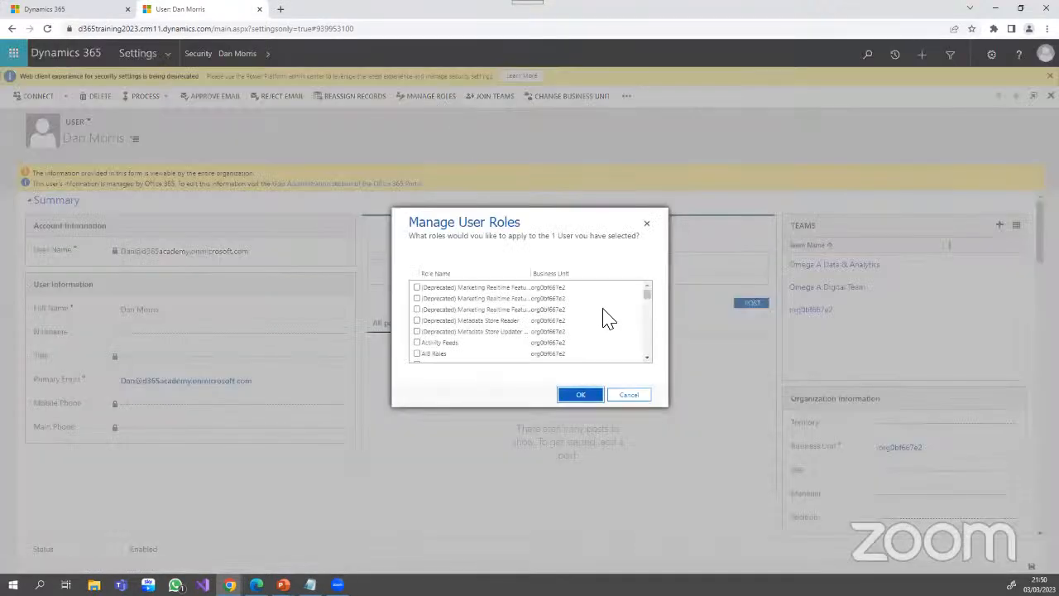
pyautogui.scroll(-10, 611, 325)
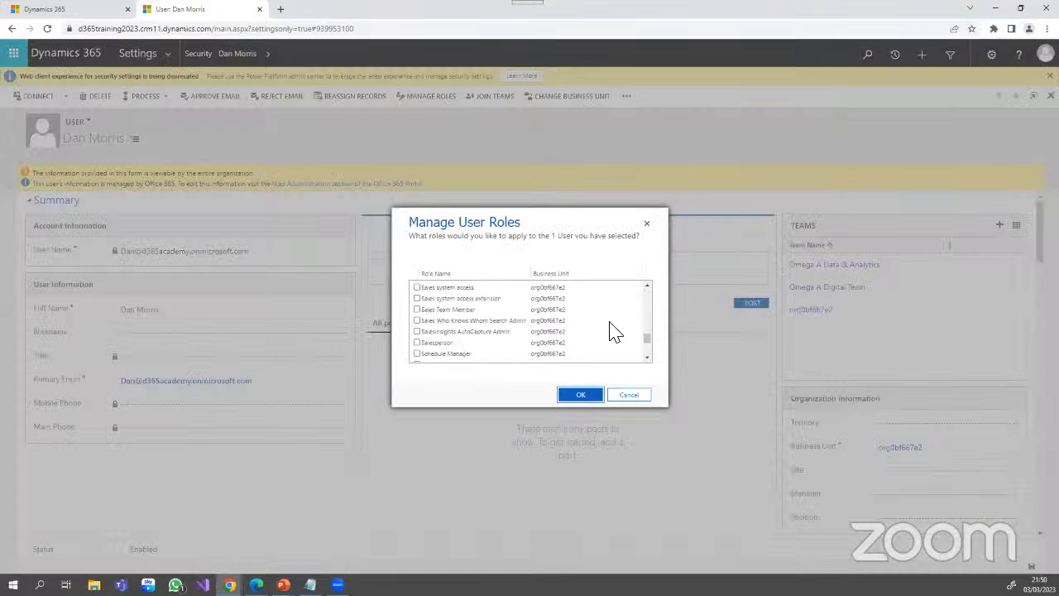
pyautogui.scroll(-5, 611, 332)
pyautogui.scroll(2, 610, 331)
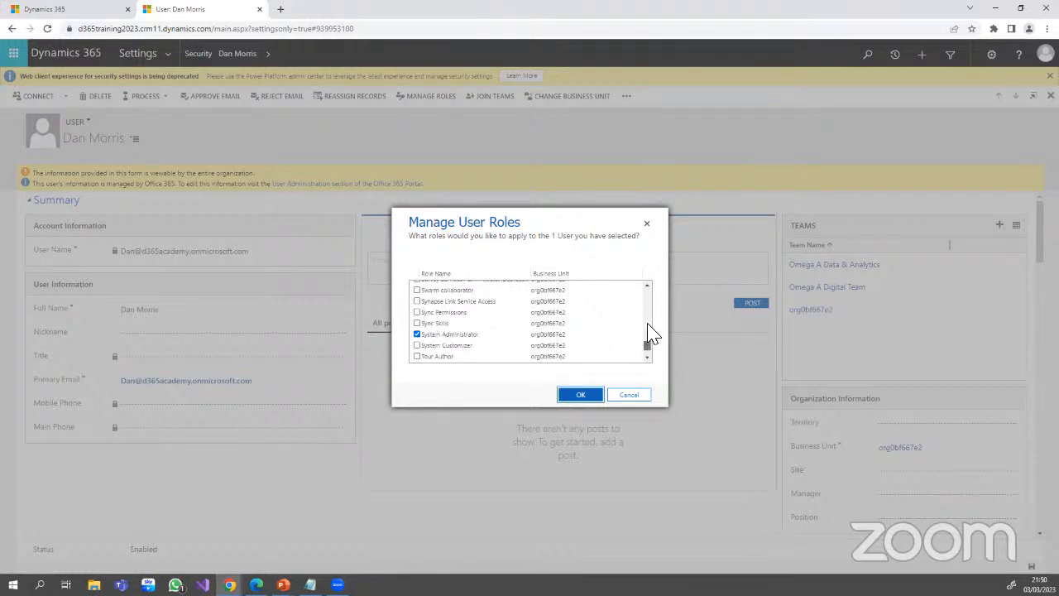
pyautogui.moveTo(648, 341); pyautogui.dragTo(652, 285)
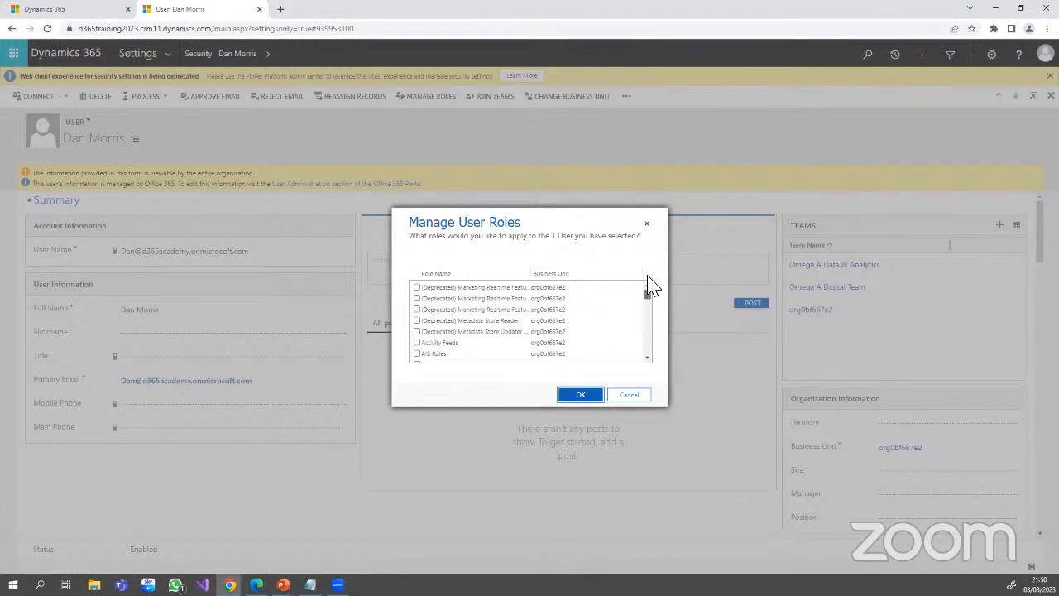
pyautogui.click(645, 223)
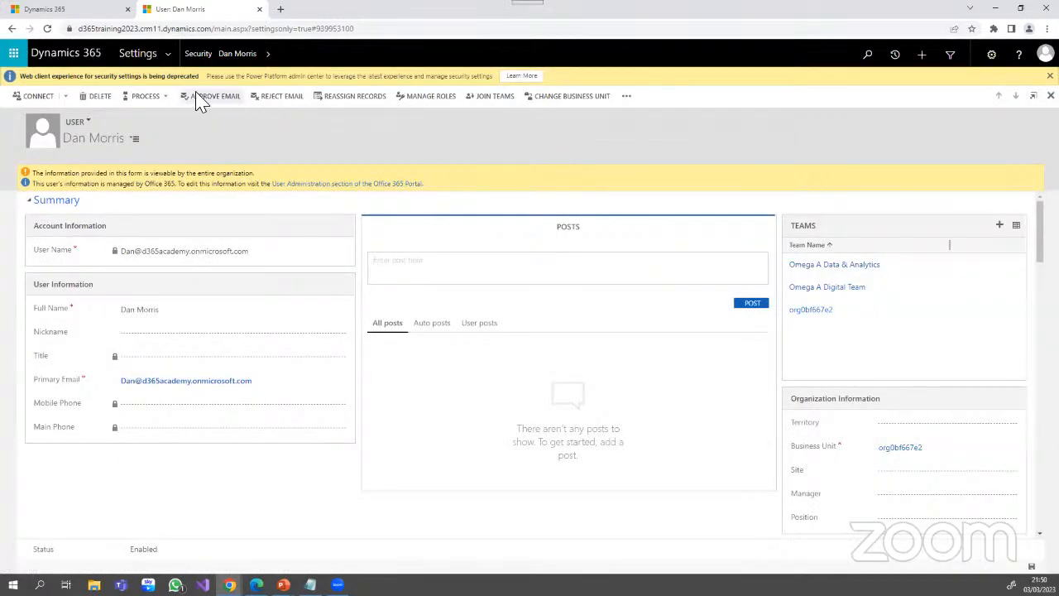
# - Return to the Users list from the user record and show the enabled users whose names start with D
pyautogui.click(203, 57)
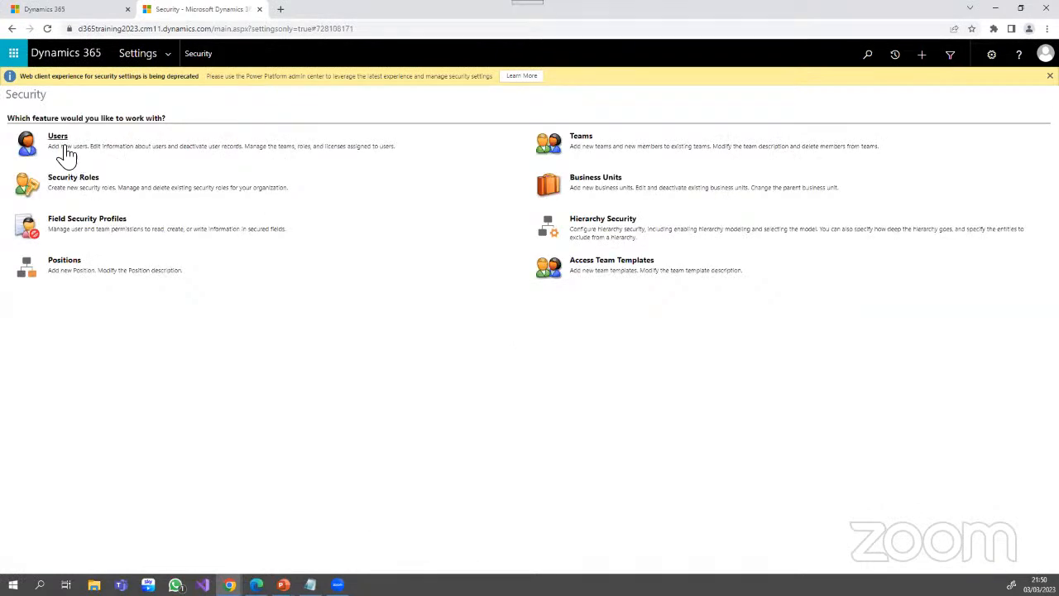
pyautogui.click(56, 157)
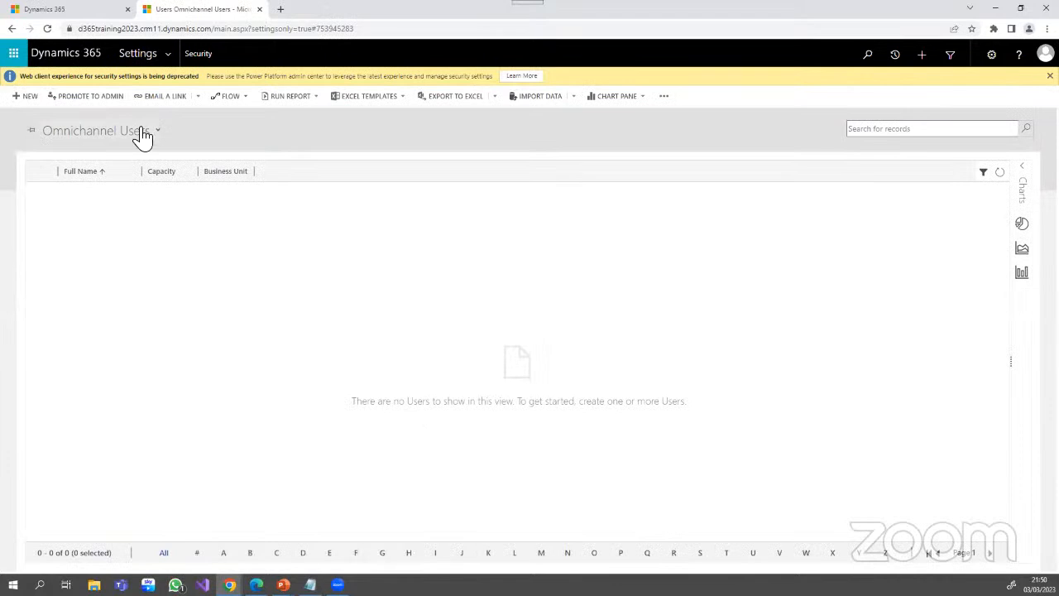
pyautogui.click(139, 134)
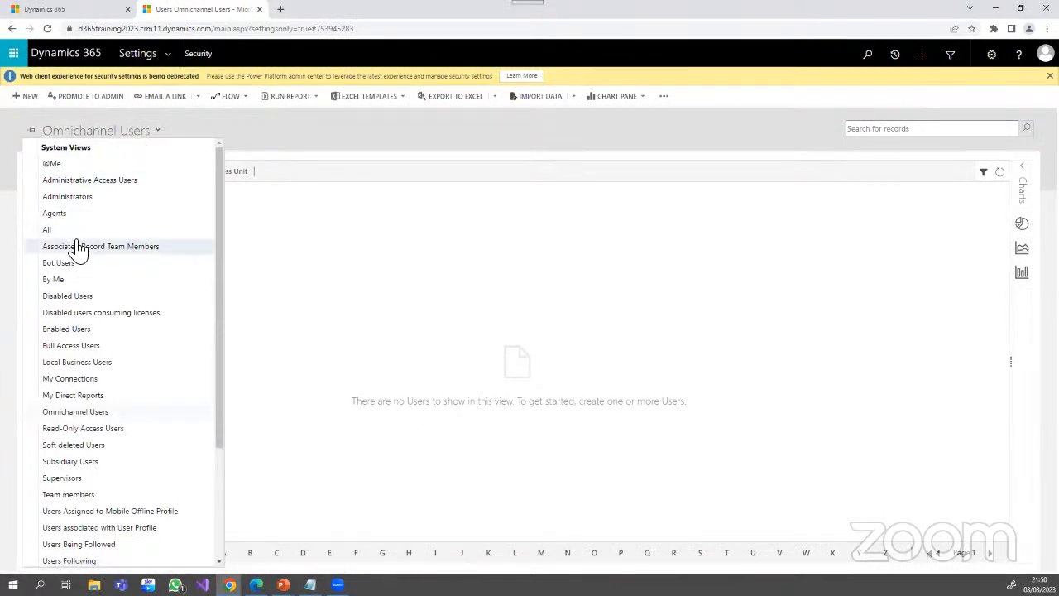
pyautogui.click(70, 330)
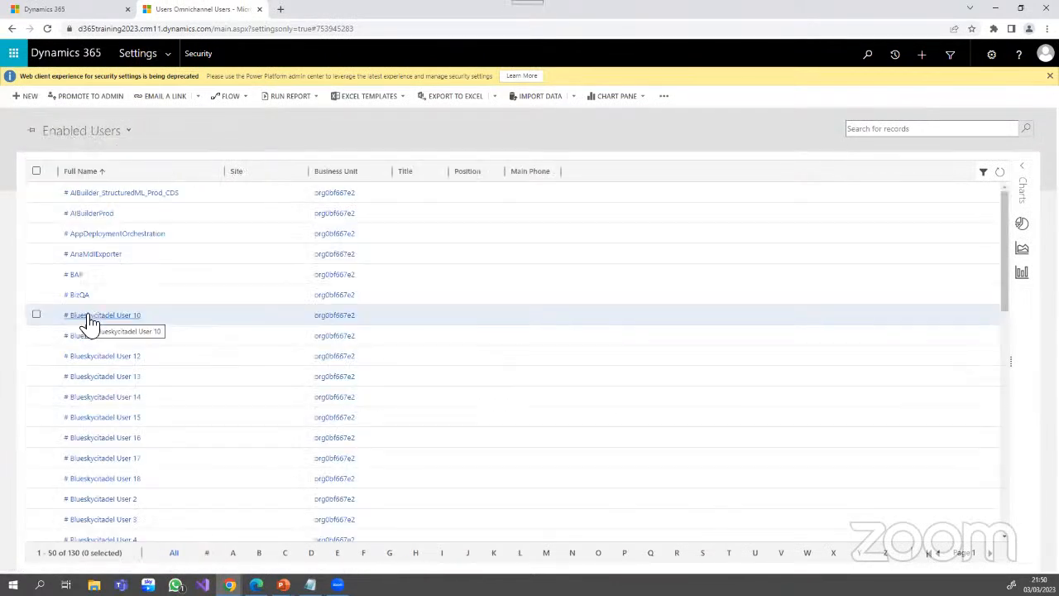
pyautogui.click(311, 553)
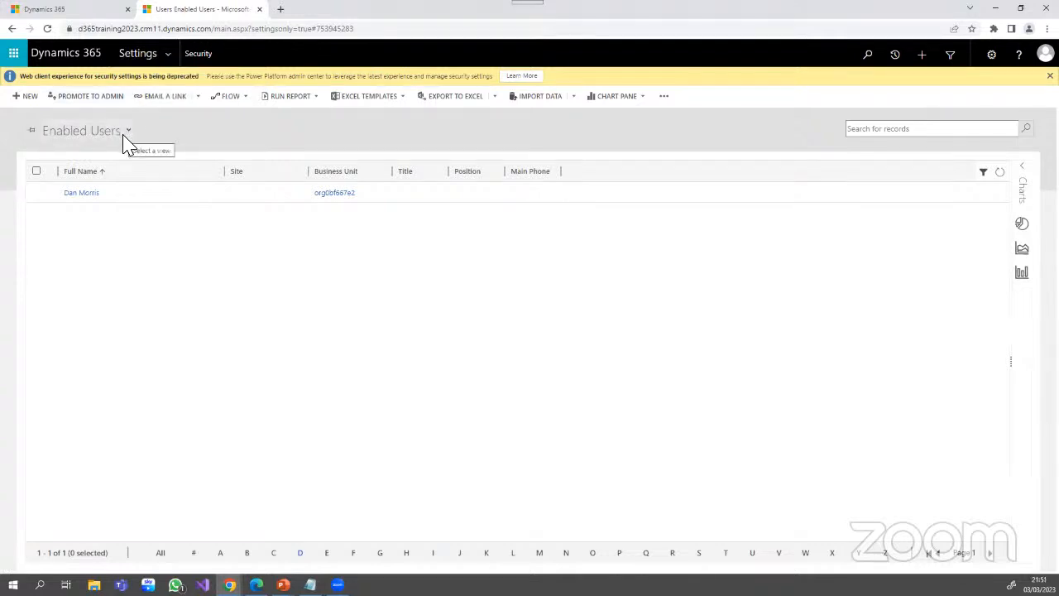
# - Reload the Users list with all enabled users and open the # DAMS user that belongs to the Omega A IT Department
pyautogui.click(196, 56)
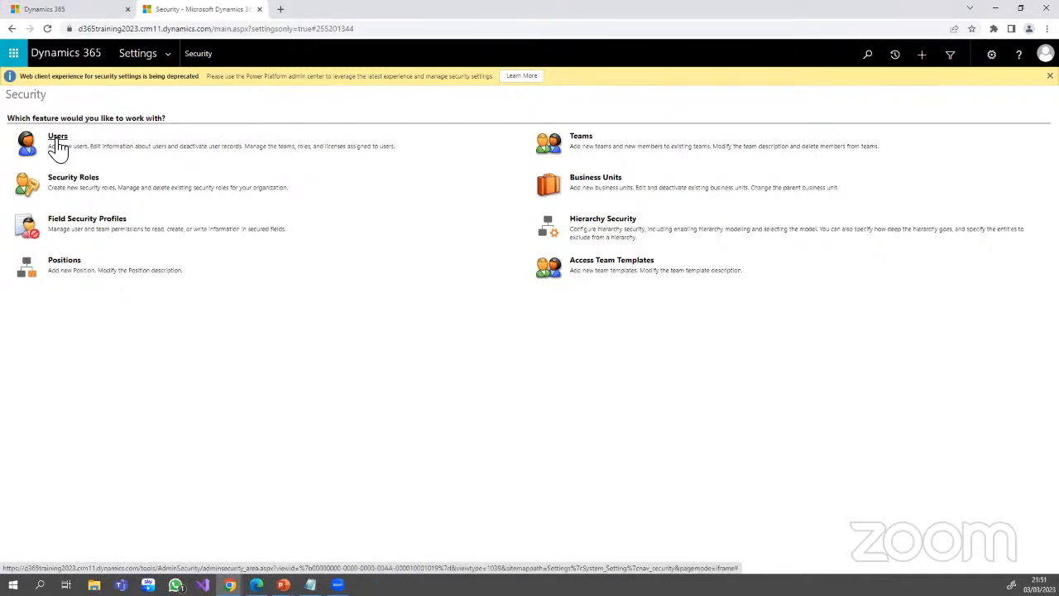
pyautogui.click(58, 146)
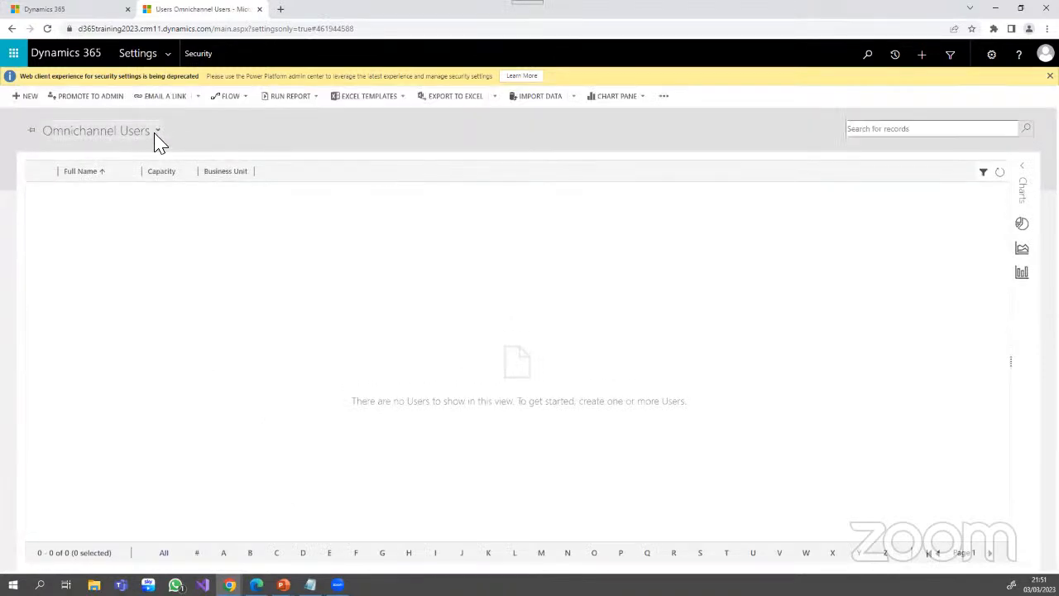
pyautogui.click(156, 132)
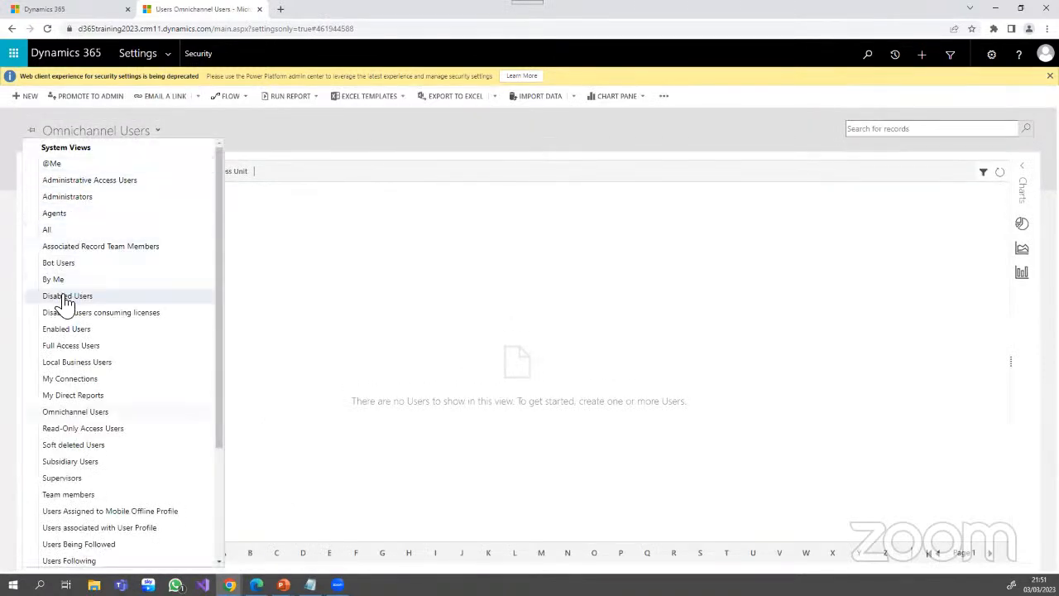
pyautogui.click(66, 330)
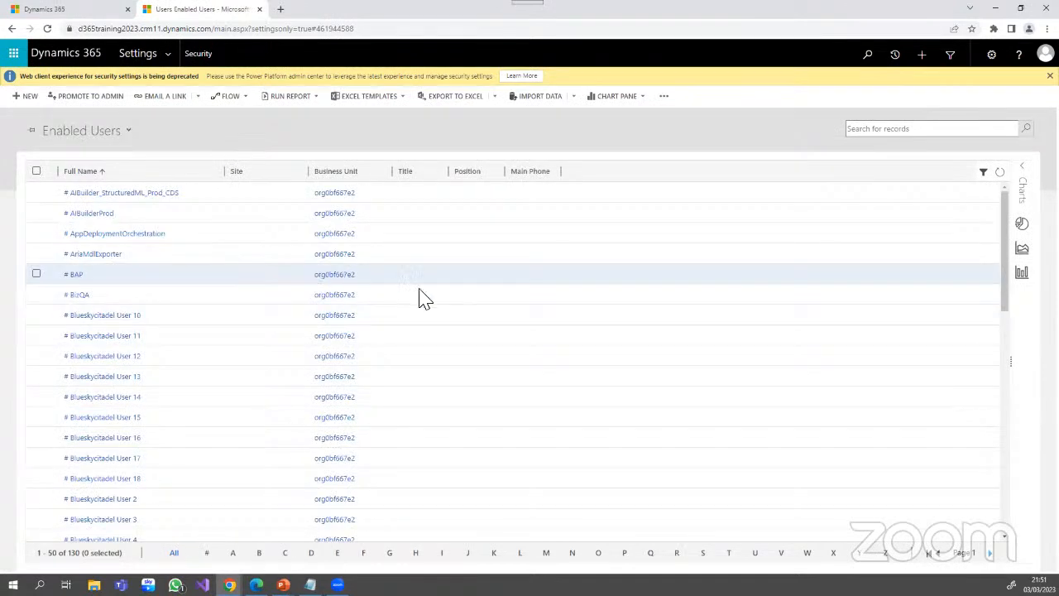
pyautogui.scroll(-3, 421, 298)
pyautogui.scroll(-10, 421, 298)
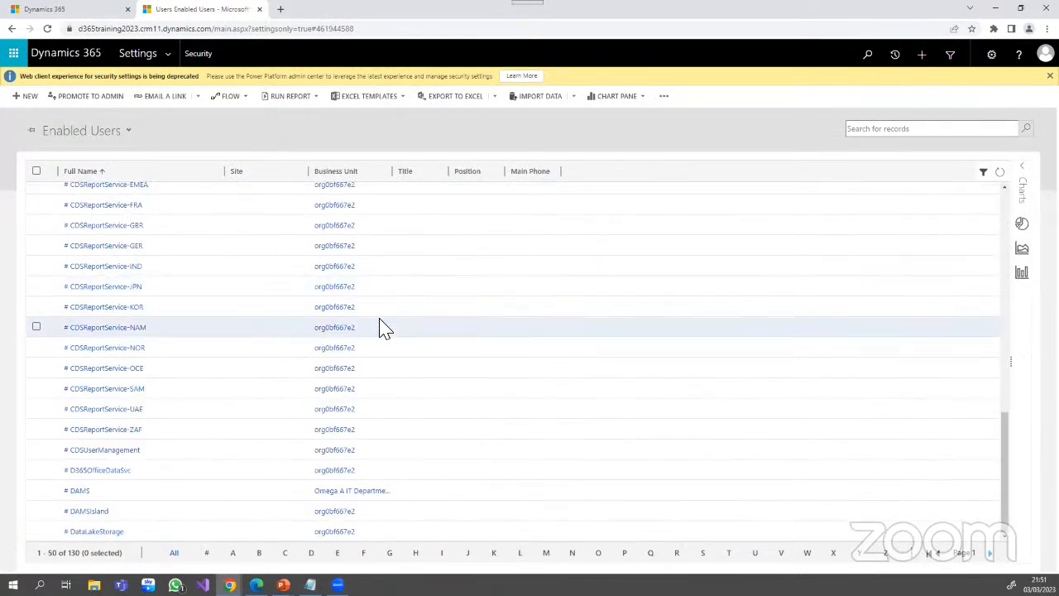
pyautogui.click(83, 497)
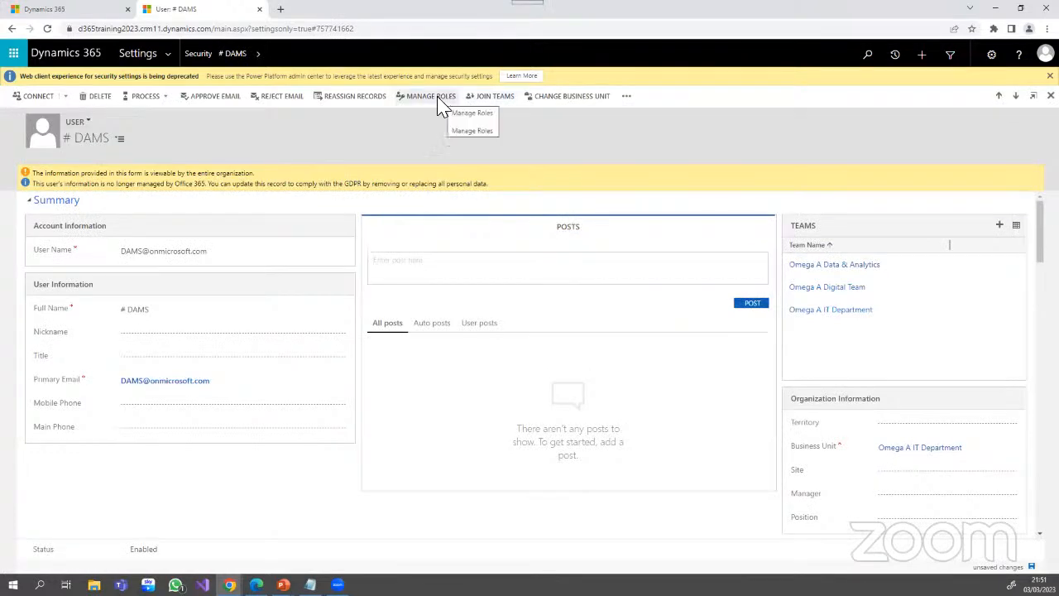
# - Review the roles and their business unit in the Manage User Roles dialog for # DAMS, and close it without changes
pyautogui.click(438, 99)
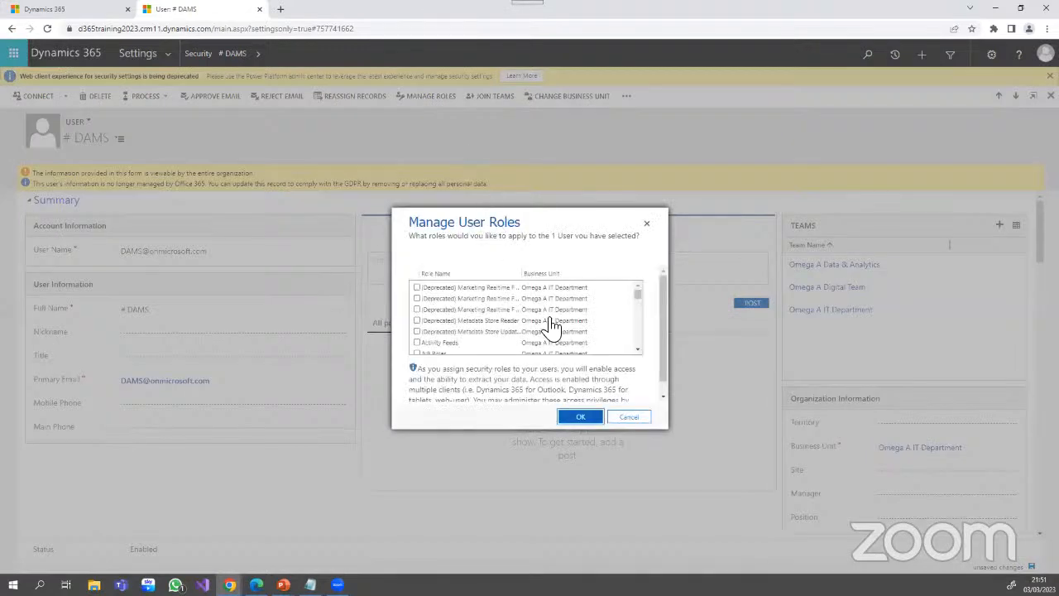
pyautogui.scroll(-5, 548, 325)
pyautogui.scroll(-10, 552, 324)
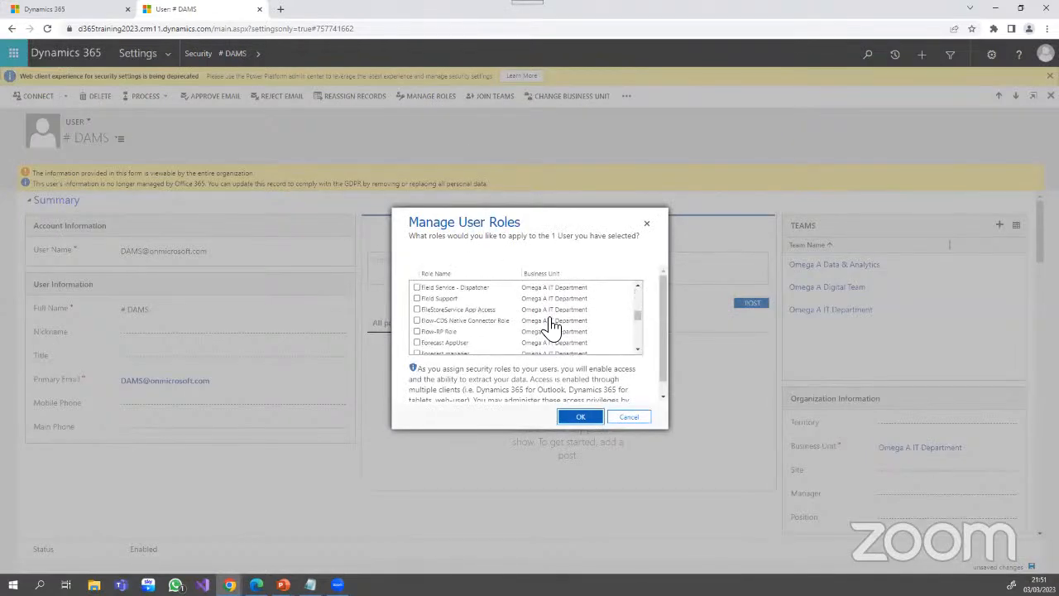
pyautogui.scroll(-1, 552, 324)
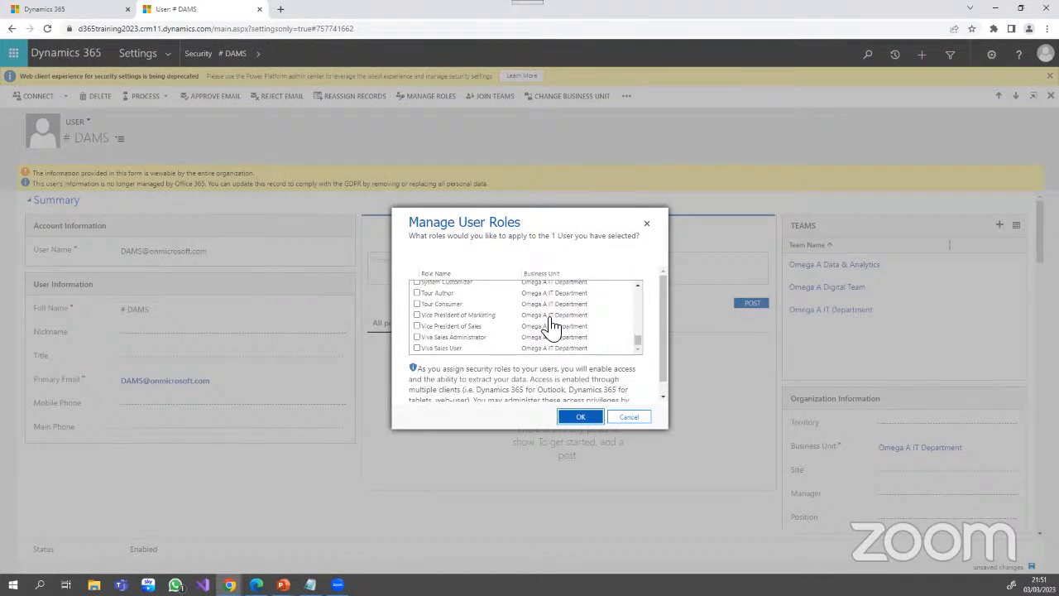
pyautogui.scroll(15, 553, 324)
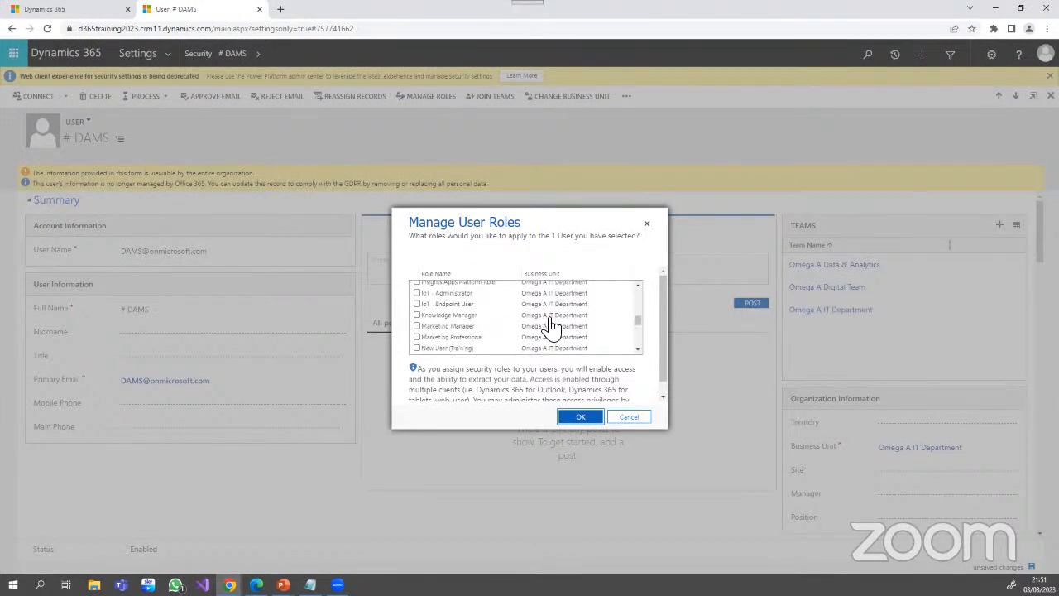
pyautogui.scroll(10, 552, 324)
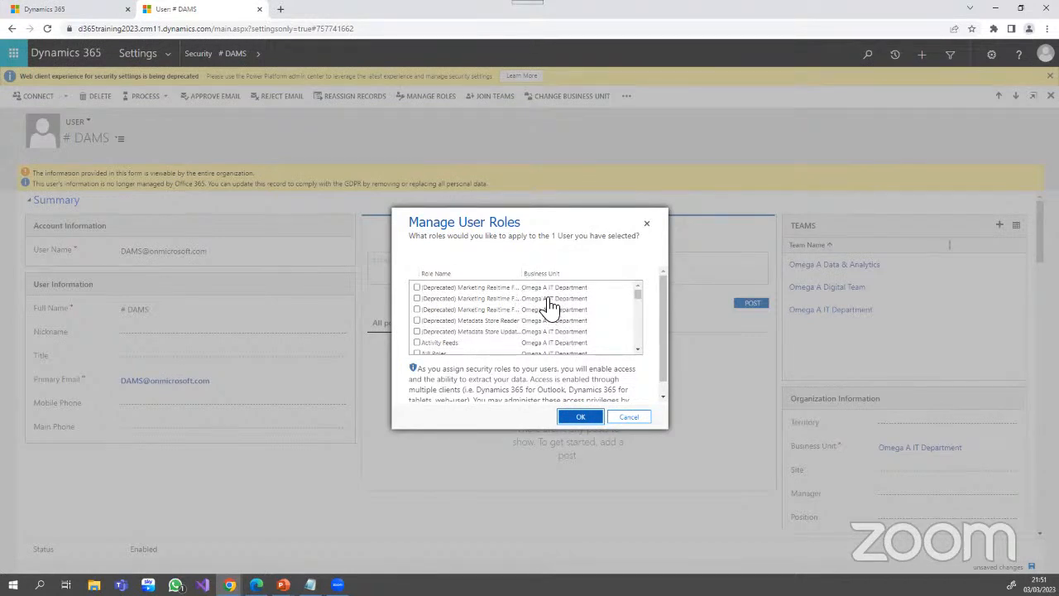
pyautogui.click(647, 224)
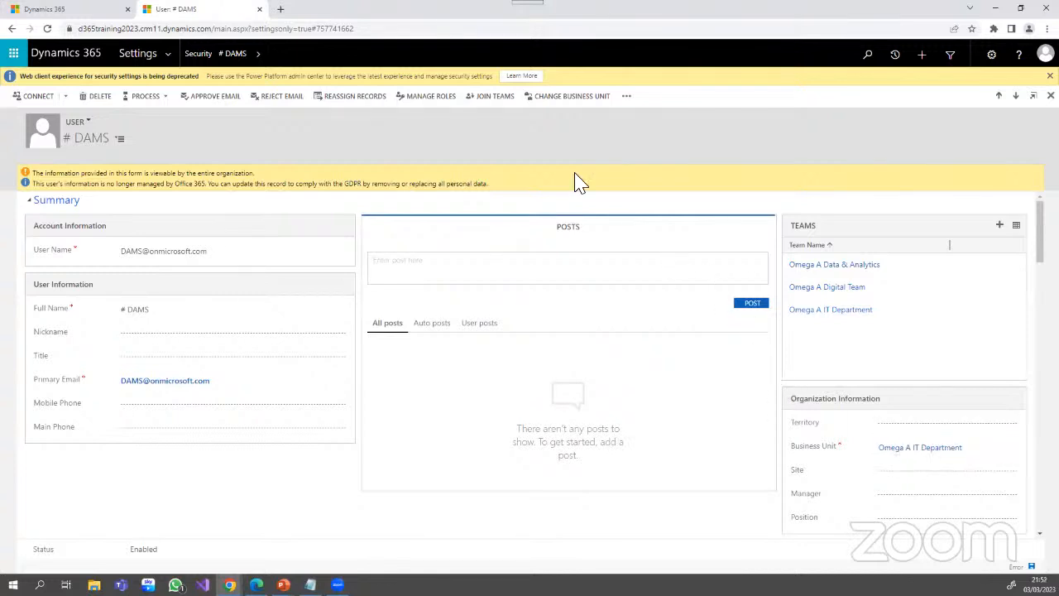
# - Try to assign the Basic User security role of the Omega A IT Department to the # DAMS user
pyautogui.click(423, 107)
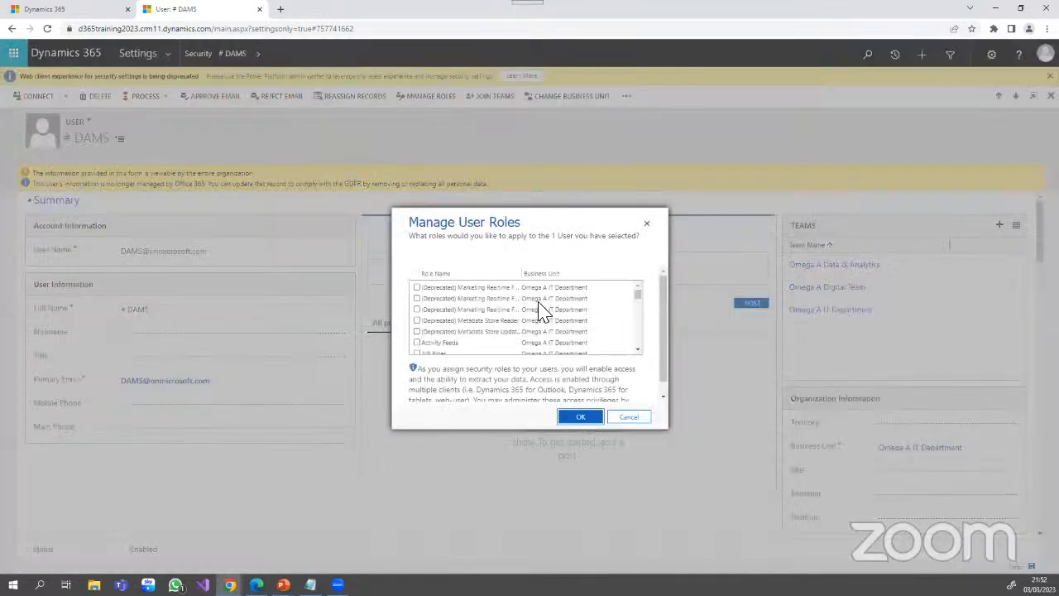
pyautogui.scroll(-5, 539, 311)
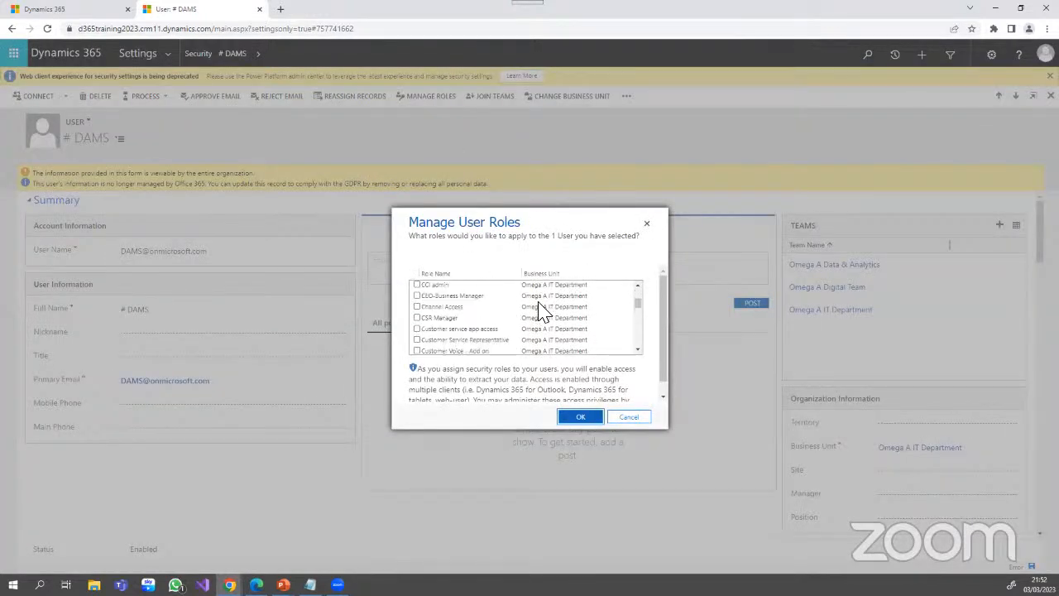
pyautogui.scroll(-10, 540, 310)
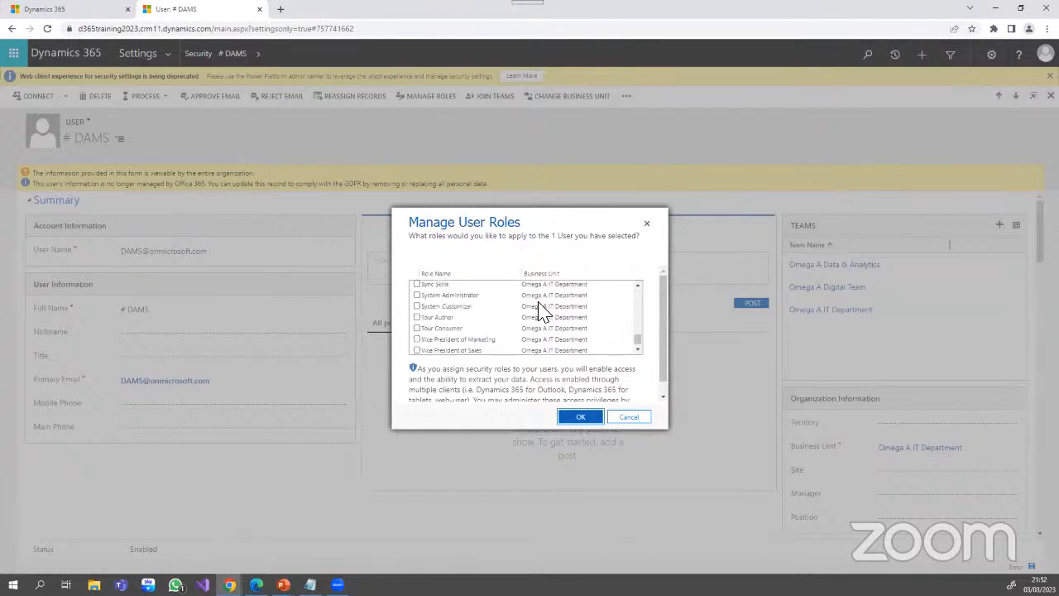
pyautogui.scroll(12, 542, 310)
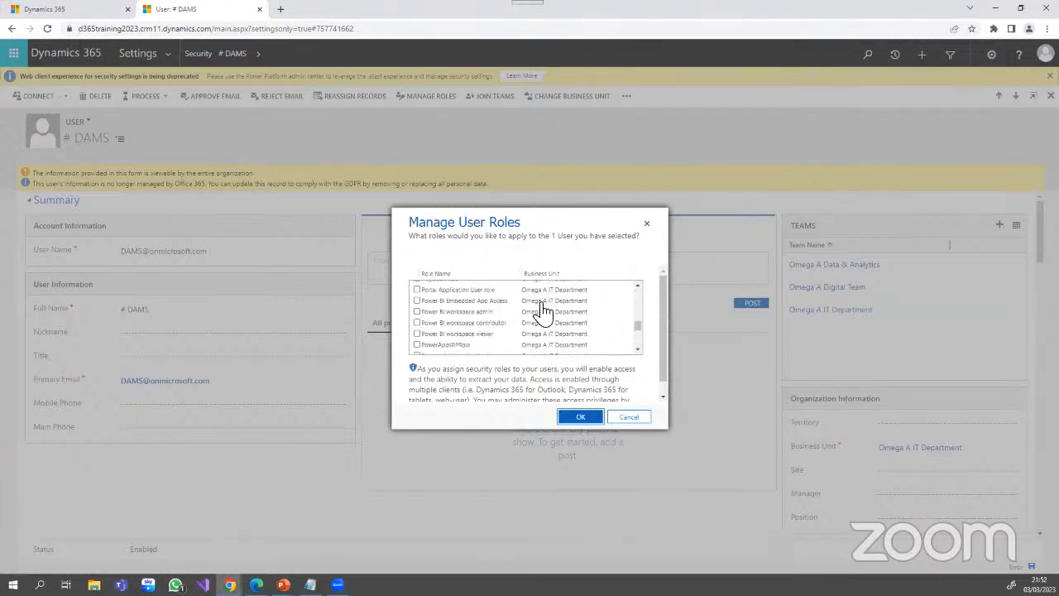
pyautogui.scroll(3, 541, 311)
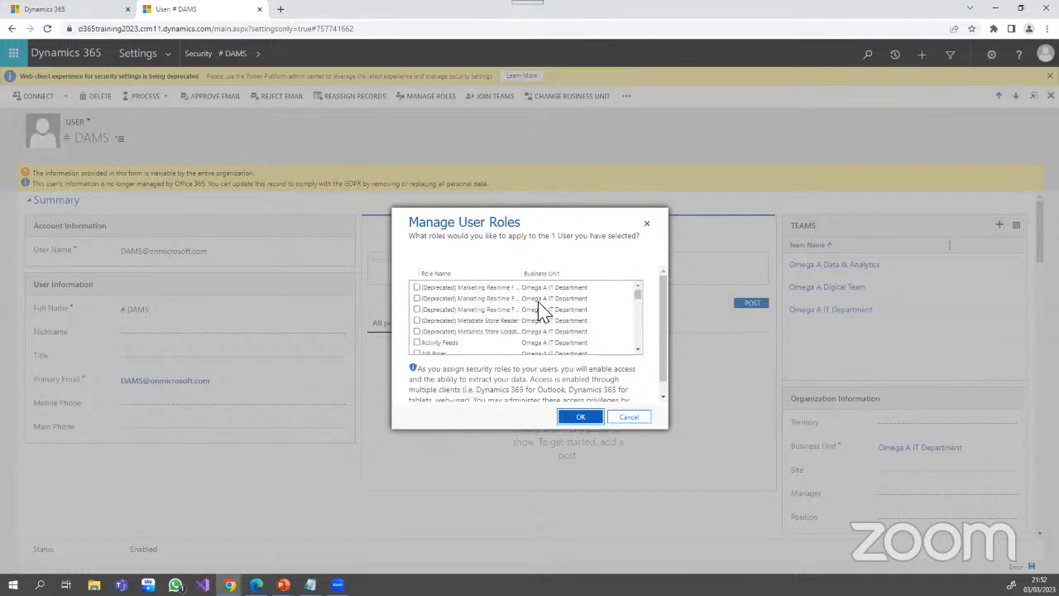
pyautogui.scroll(-8, 542, 310)
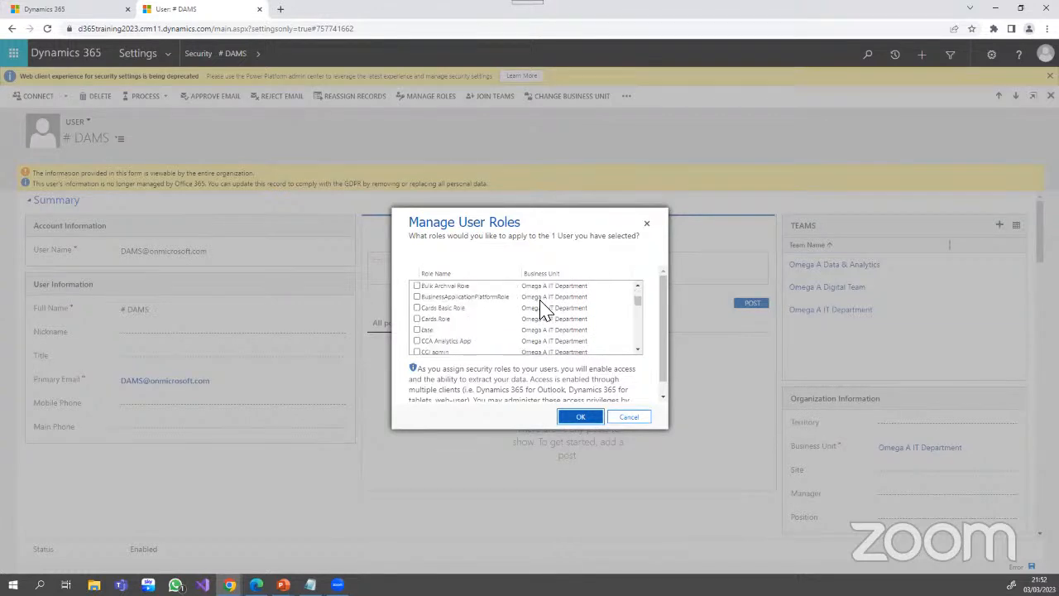
pyautogui.scroll(-5, 468, 335)
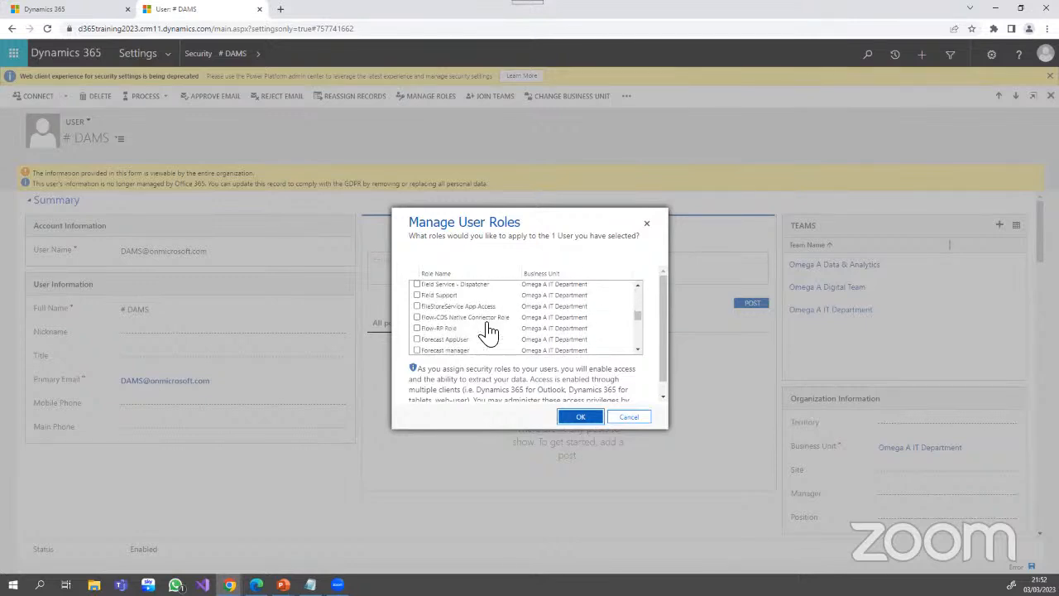
pyautogui.scroll(10, 486, 328)
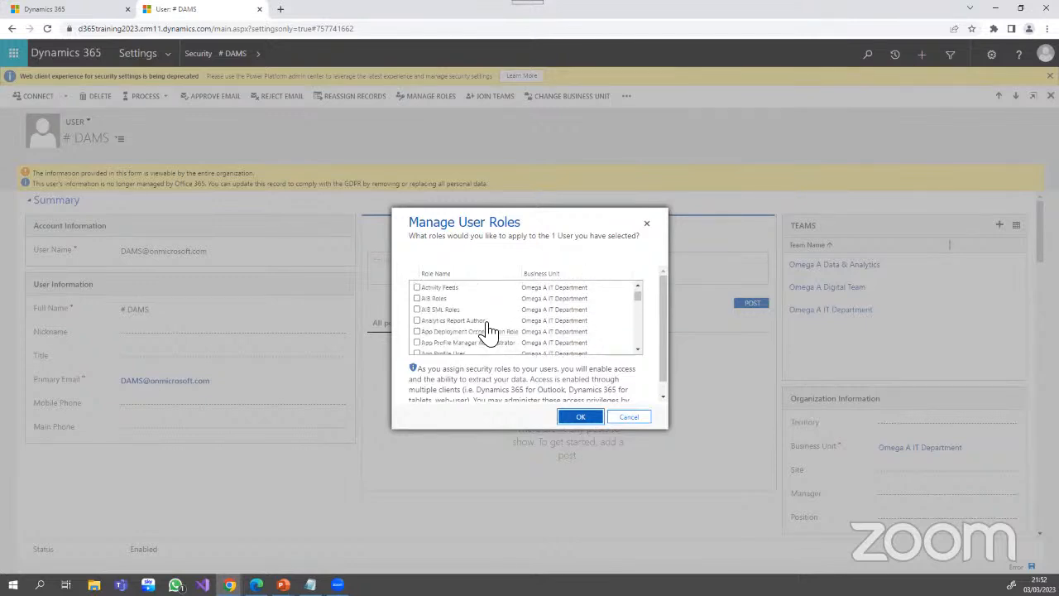
pyautogui.scroll(-1, 487, 328)
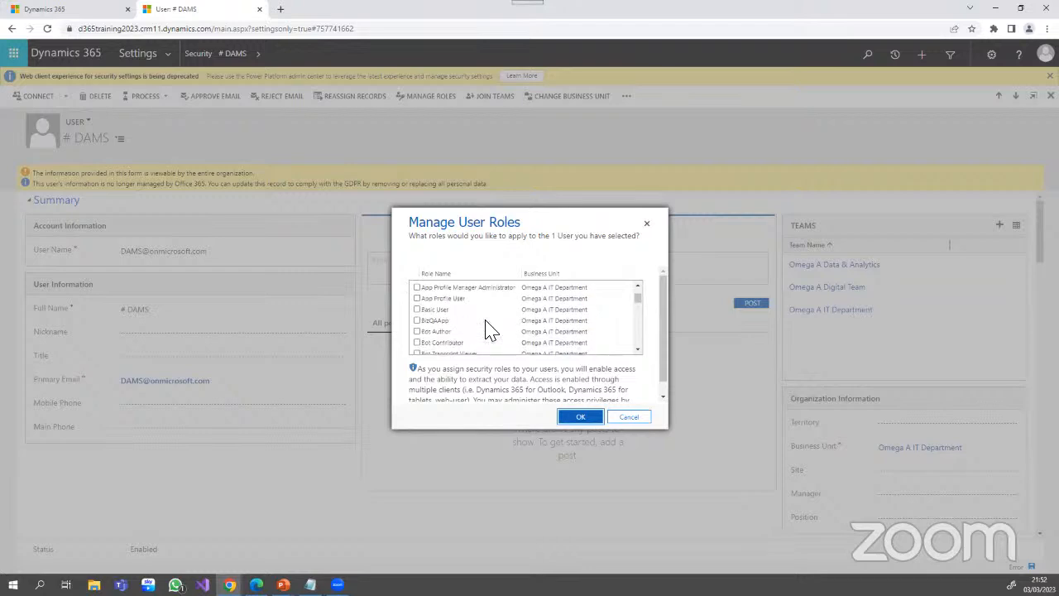
pyautogui.click(418, 310)
pyautogui.click(580, 417)
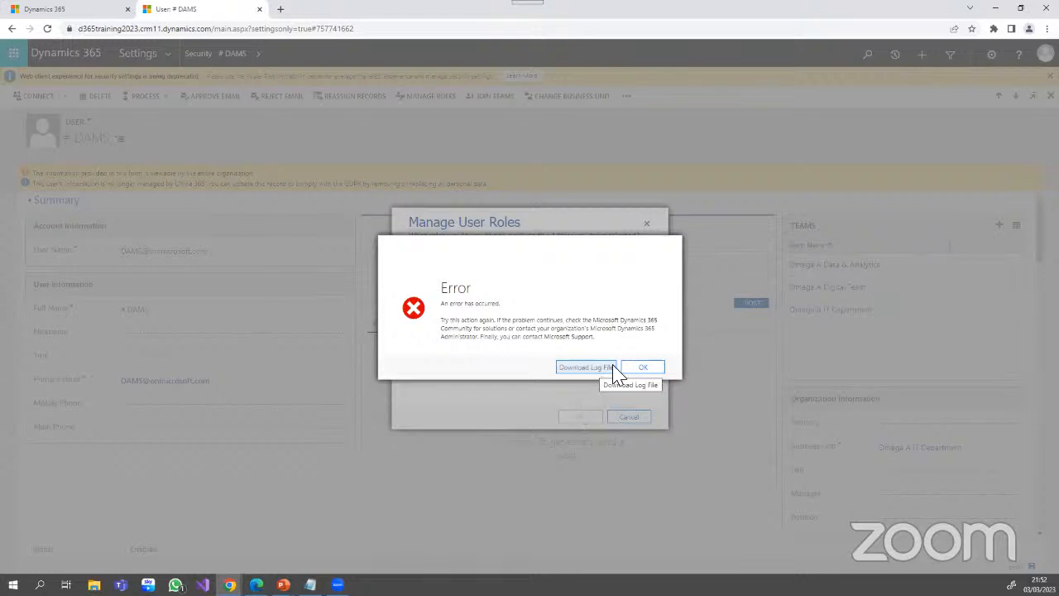
pyautogui.click(641, 368)
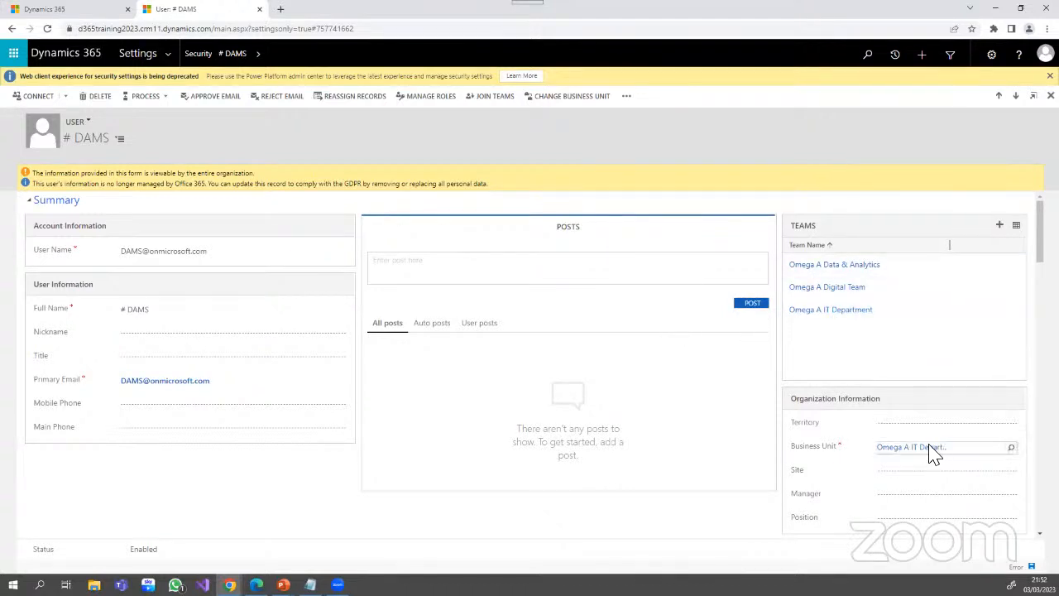
# - Look up the available Business Unit choices for # DAMS, and go back to a reloaded Security page
pyautogui.click(1012, 449)
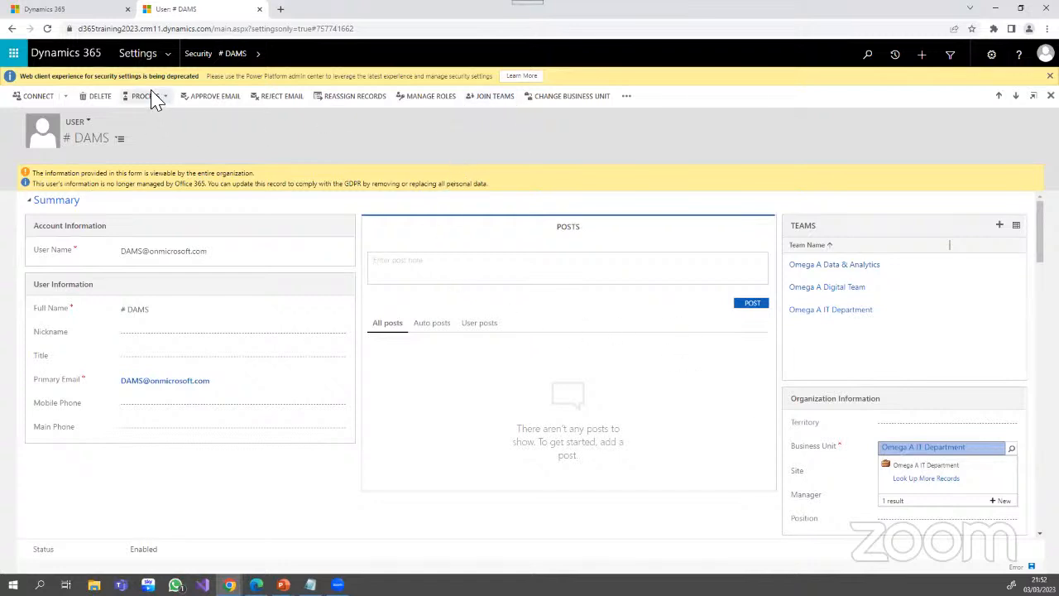
pyautogui.click(198, 54)
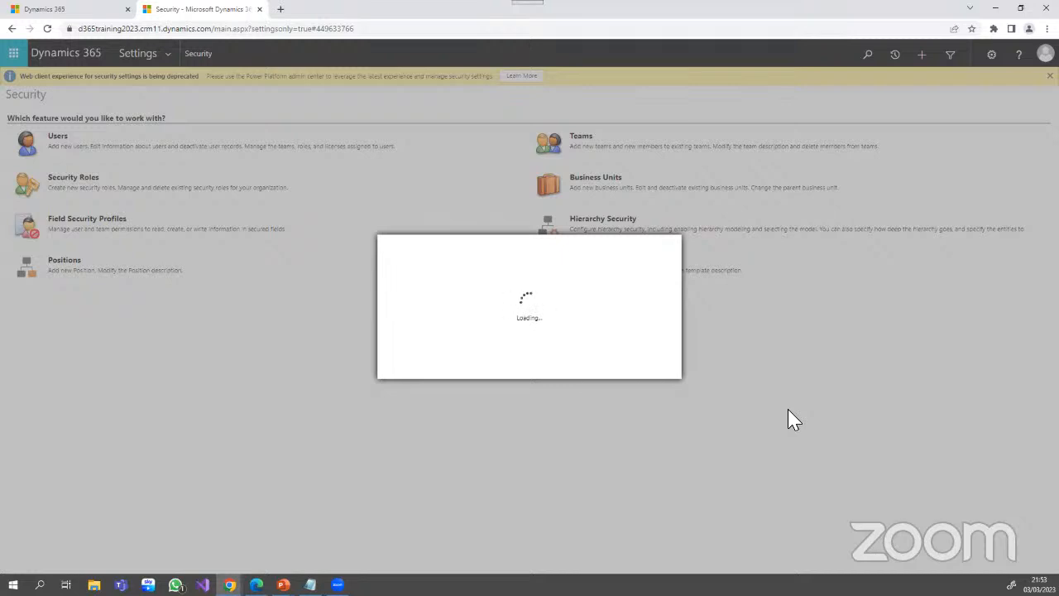
pyautogui.click(48, 29)
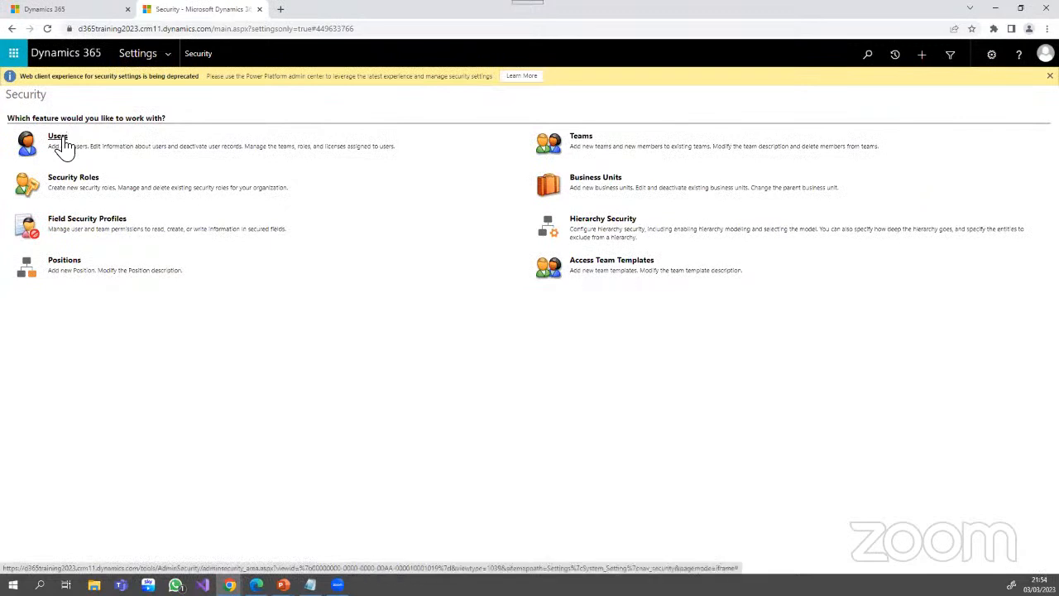
# - Show the Enabled Users view of the Users list and open the # DAMS record
pyautogui.click(64, 146)
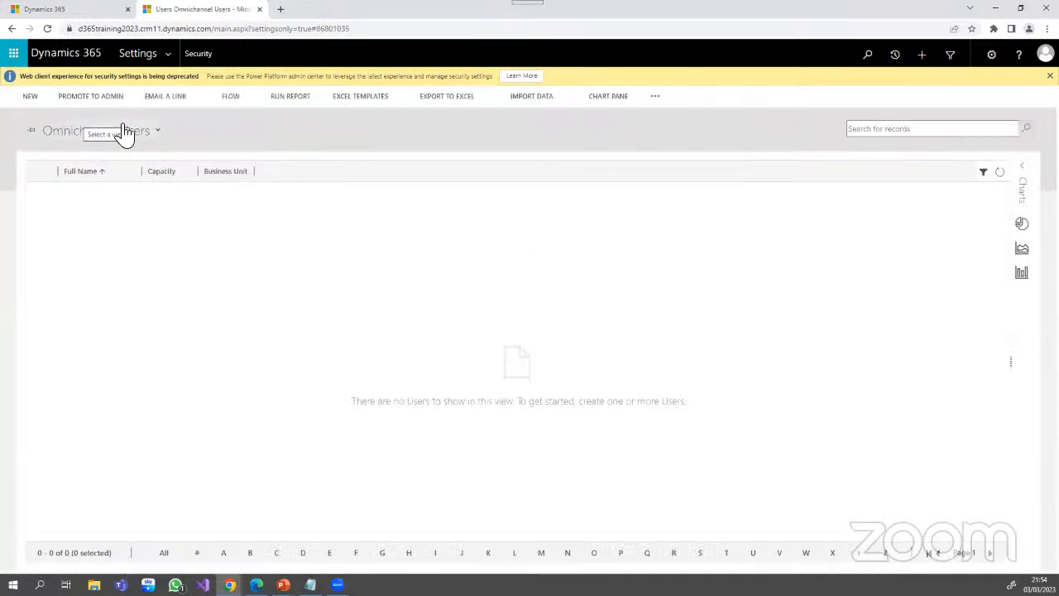
pyautogui.click(132, 132)
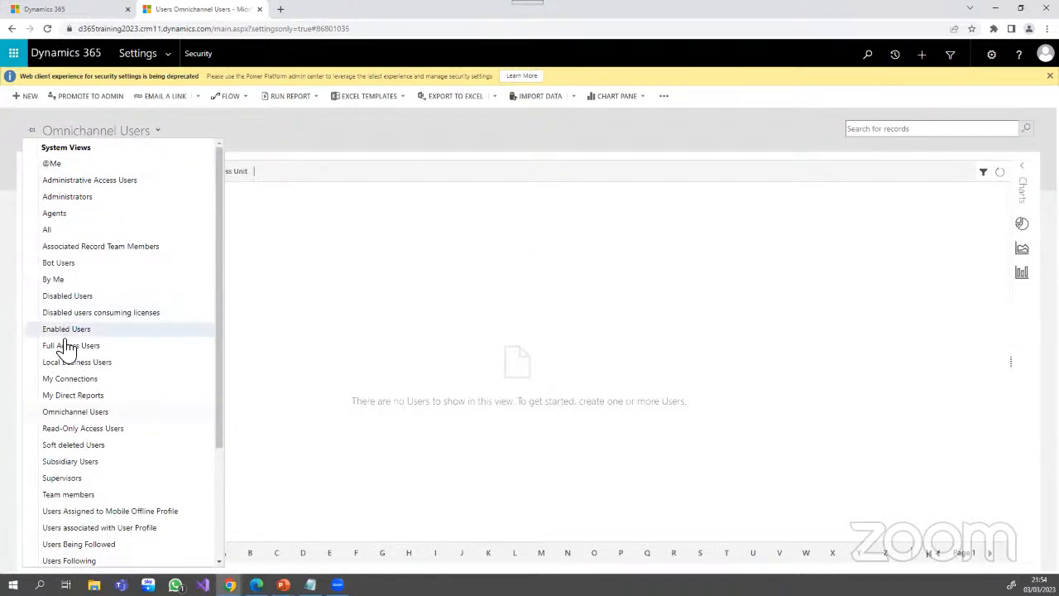
pyautogui.click(66, 331)
pyautogui.scroll(-7, 118, 350)
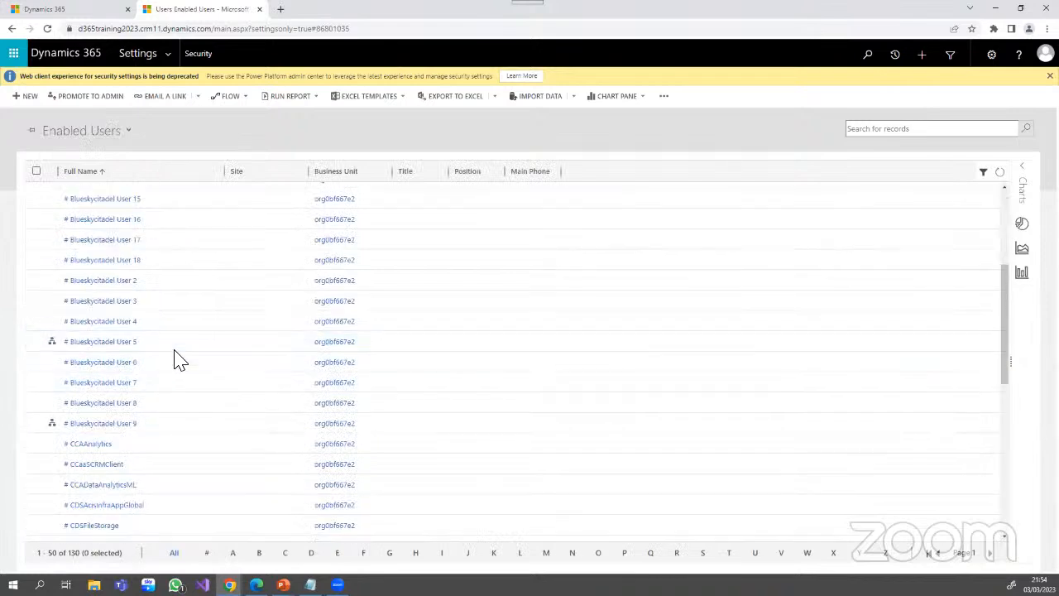
pyautogui.scroll(-3, 99, 335)
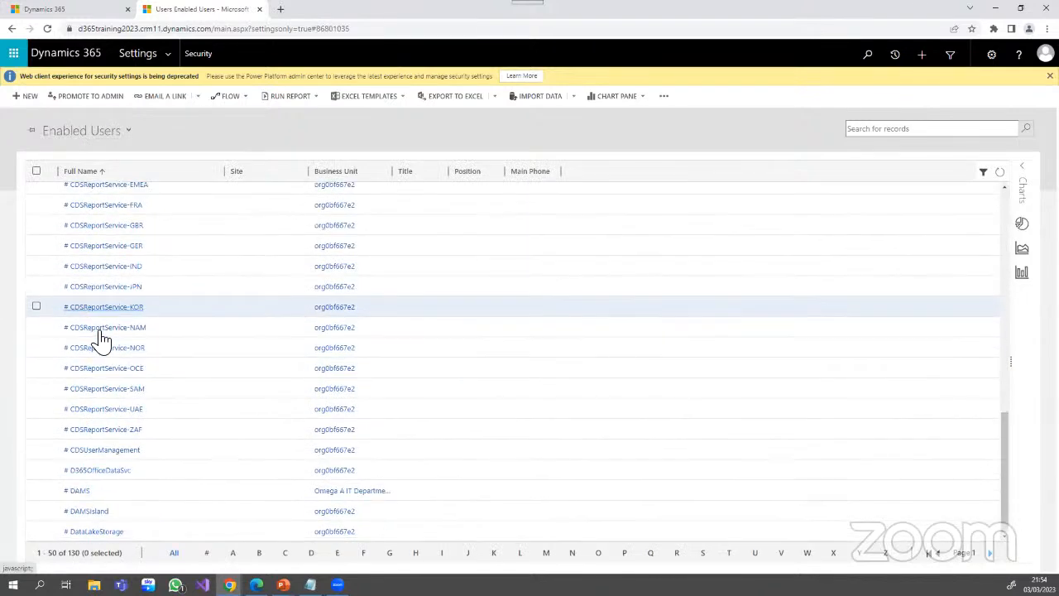
pyautogui.click(88, 493)
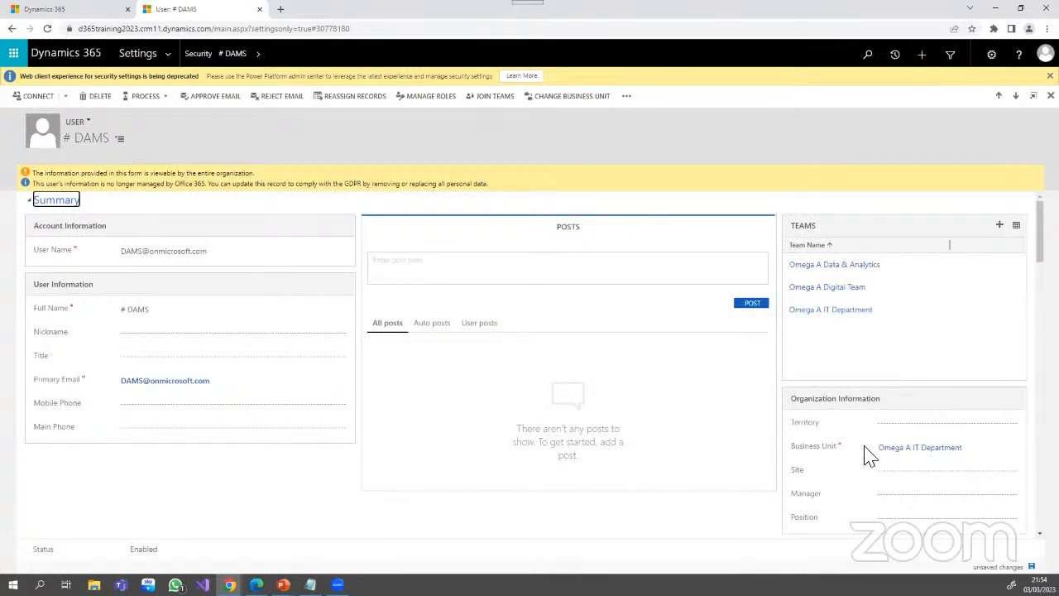
# - Open the user's Omega A IT Department business unit record, check its parent business, and close it without changes
pyautogui.click(1000, 454)
pyautogui.click(999, 455)
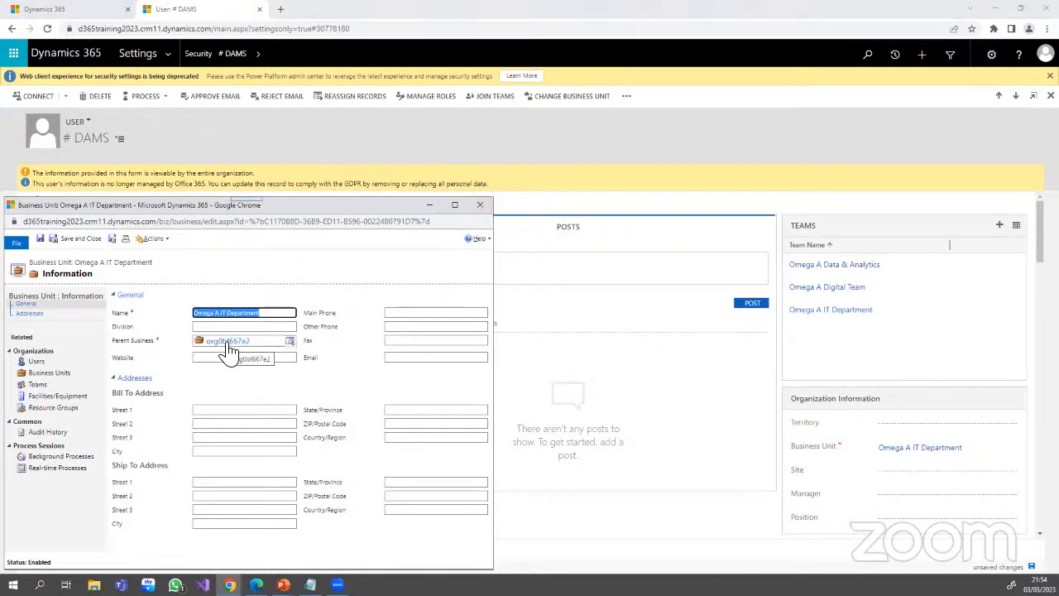
pyautogui.click(480, 205)
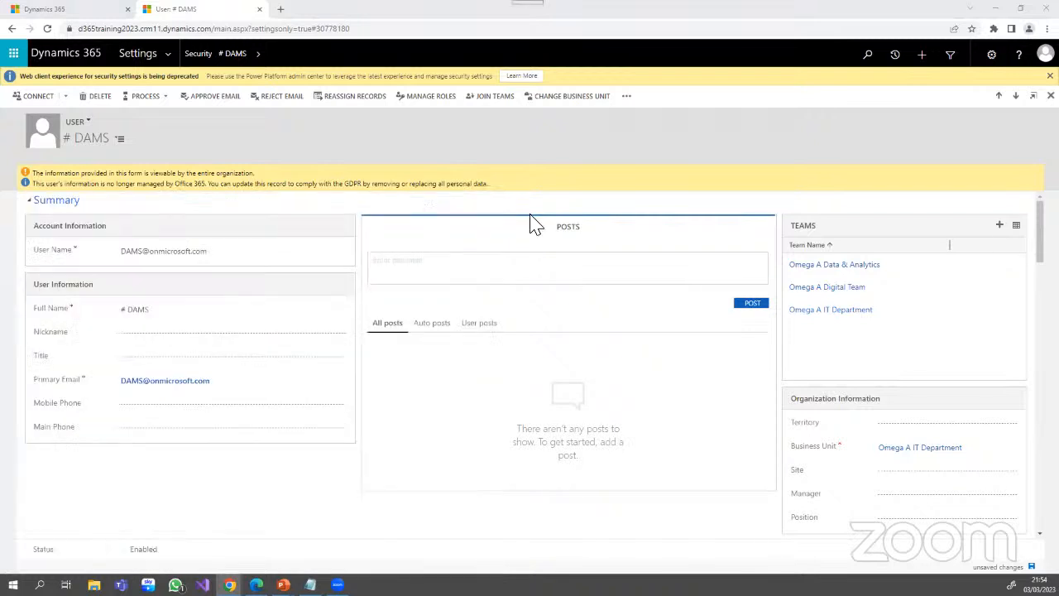
# - Try to change the # DAMS user's Business Unit to org0bf667e2 by saving the record with that value
pyautogui.click(972, 449)
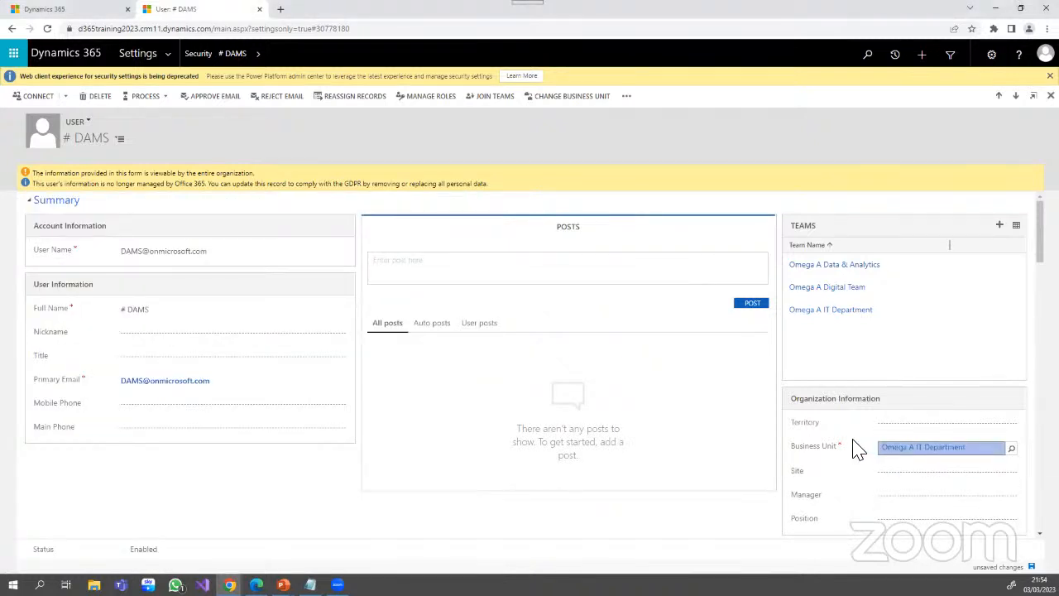
pyautogui.write('org')
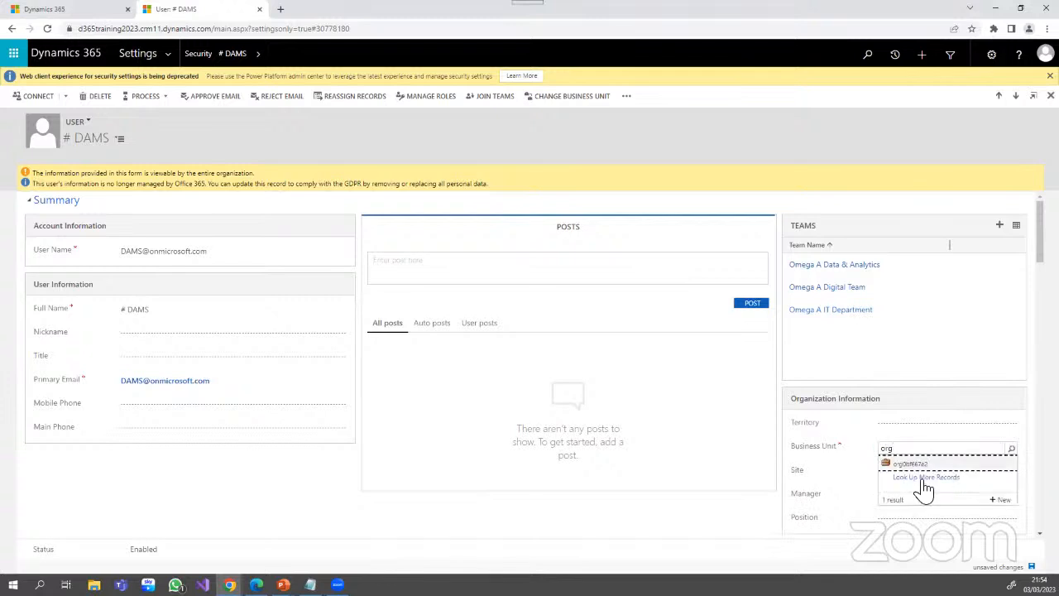
pyautogui.click(916, 469)
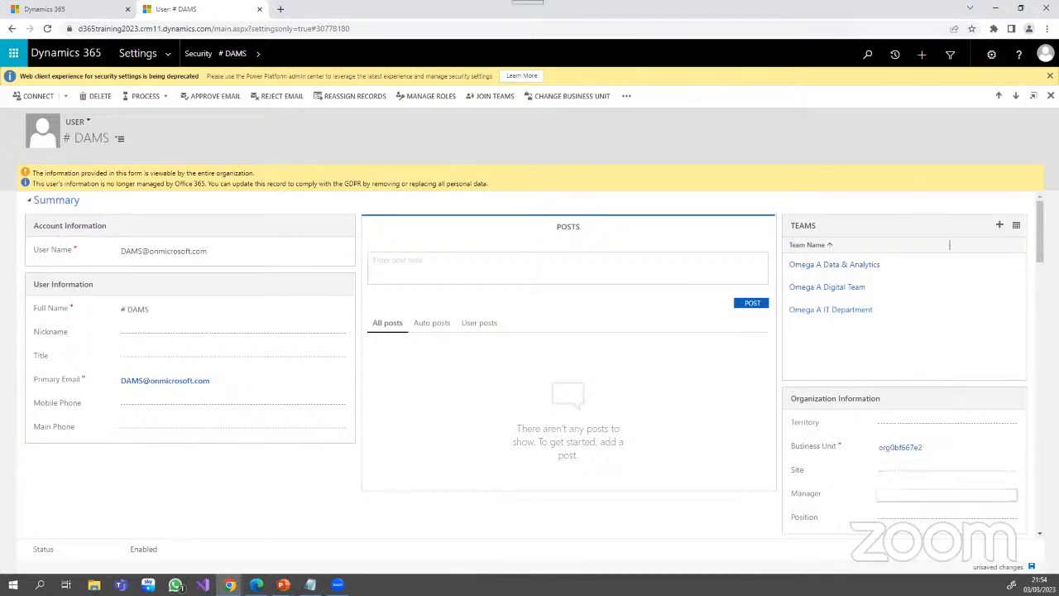
pyautogui.click(1031, 567)
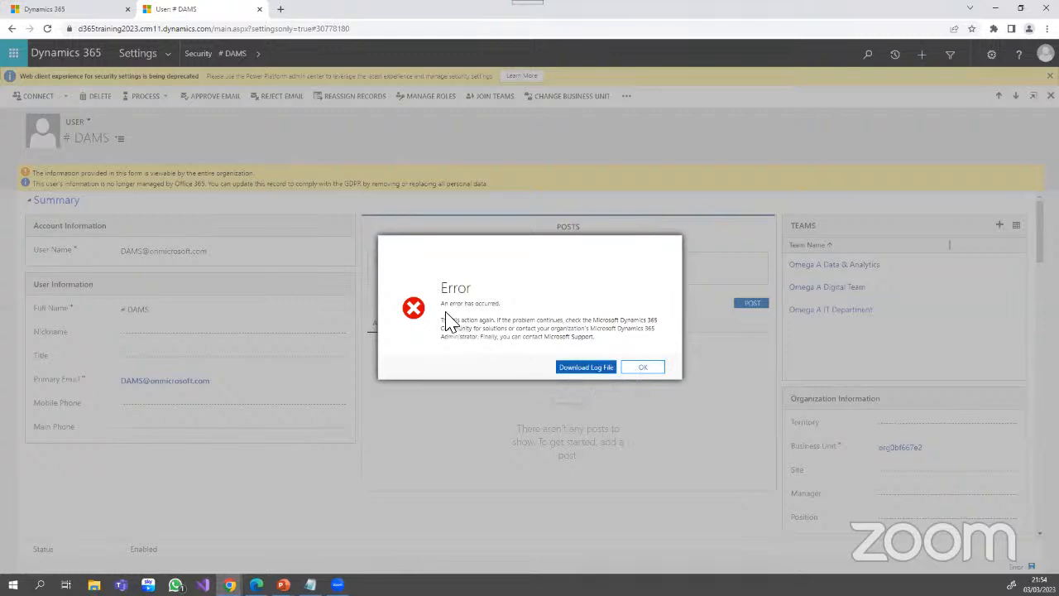
# - Download the error log, read the full message in Notepad, and return to the # DAMS record with the error dismissed
pyautogui.click(586, 367)
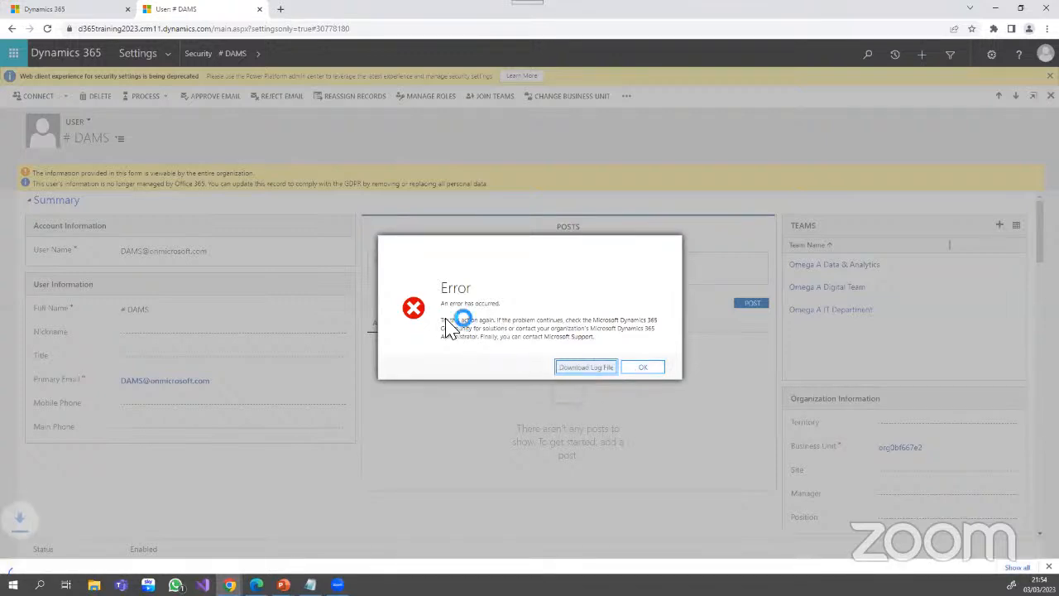
pyautogui.click(73, 558)
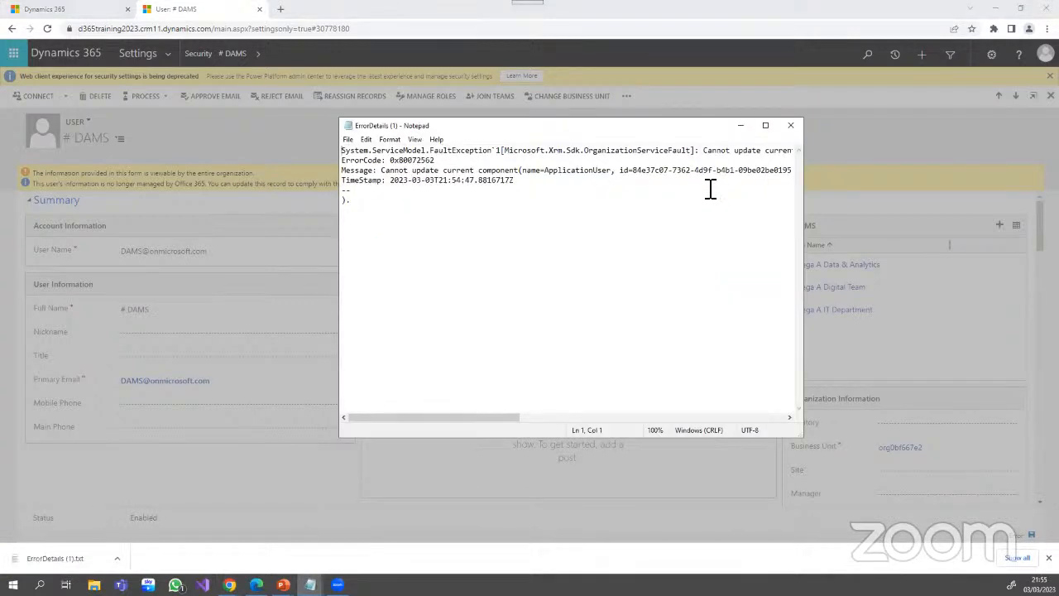
pyautogui.click(766, 125)
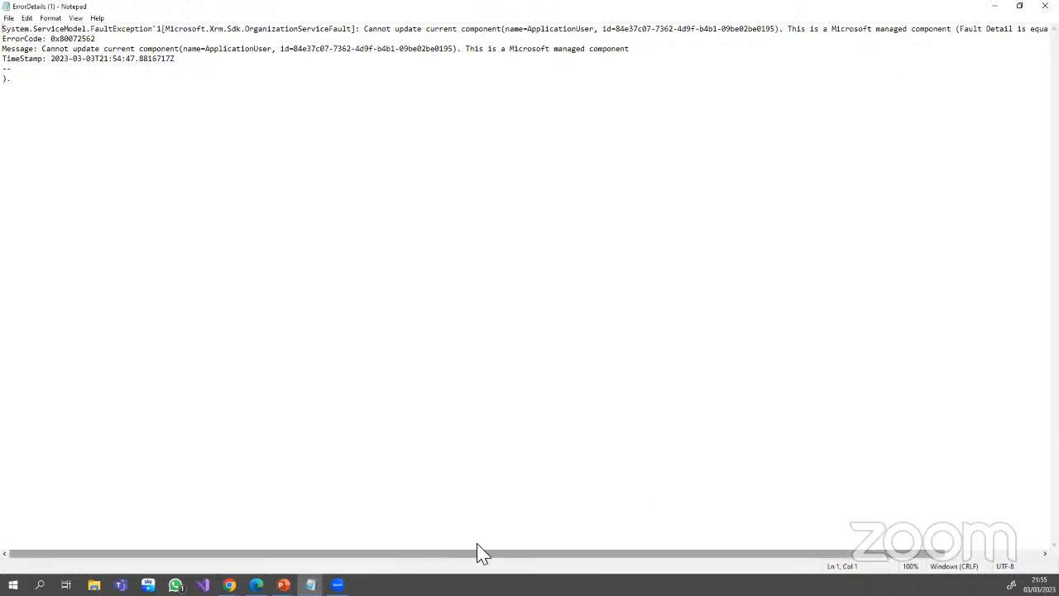
pyautogui.moveTo(477, 551); pyautogui.dragTo(585, 546)
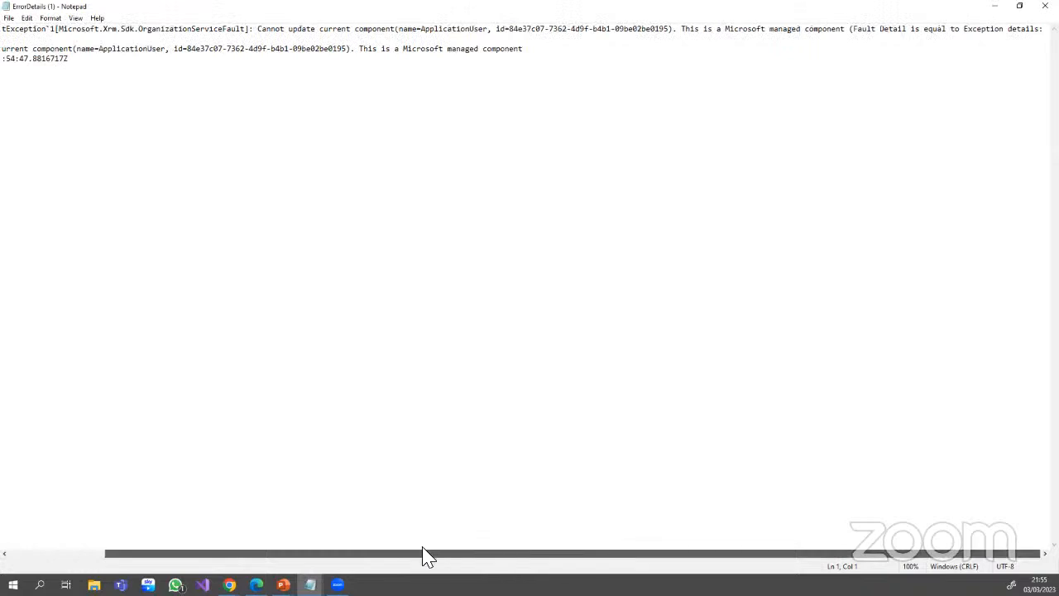
pyautogui.moveTo(424, 555); pyautogui.dragTo(343, 552)
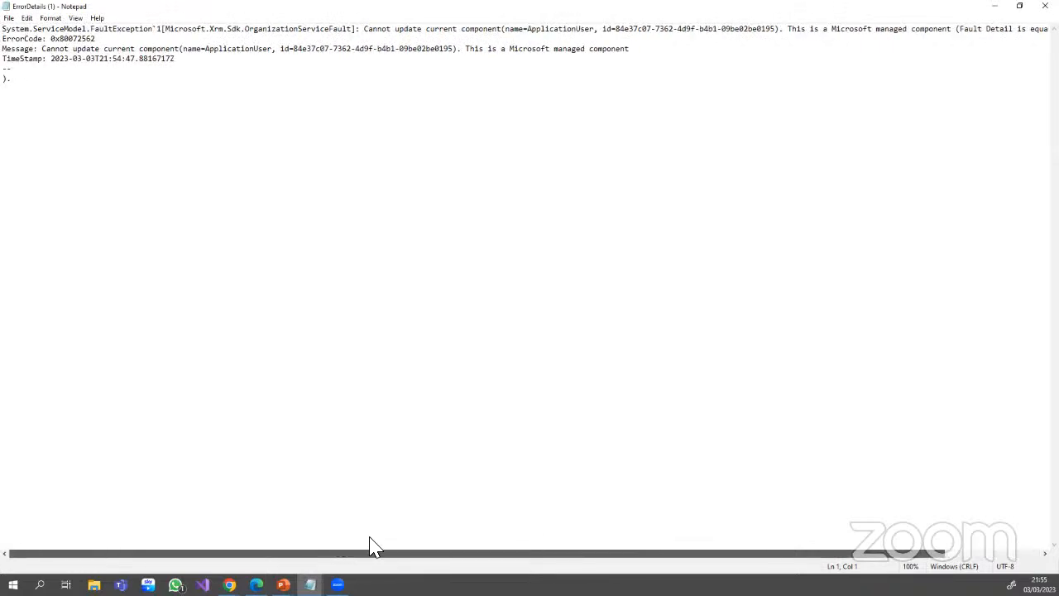
pyautogui.moveTo(354, 554); pyautogui.dragTo(527, 546)
pyautogui.moveTo(454, 559); pyautogui.dragTo(315, 558)
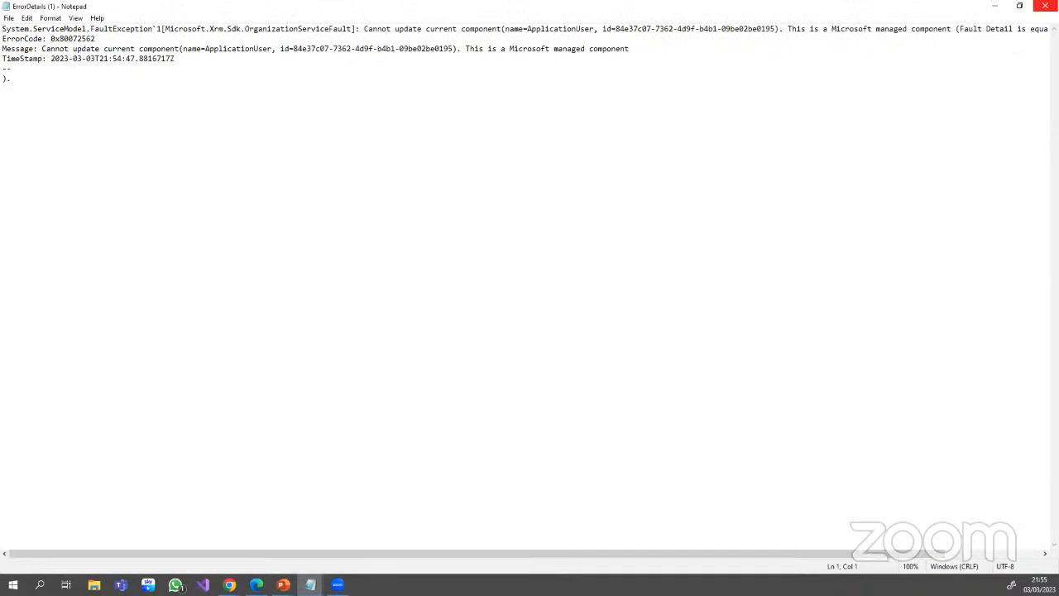
pyautogui.hotkey('alt', 'Tab')
pyautogui.click(640, 369)
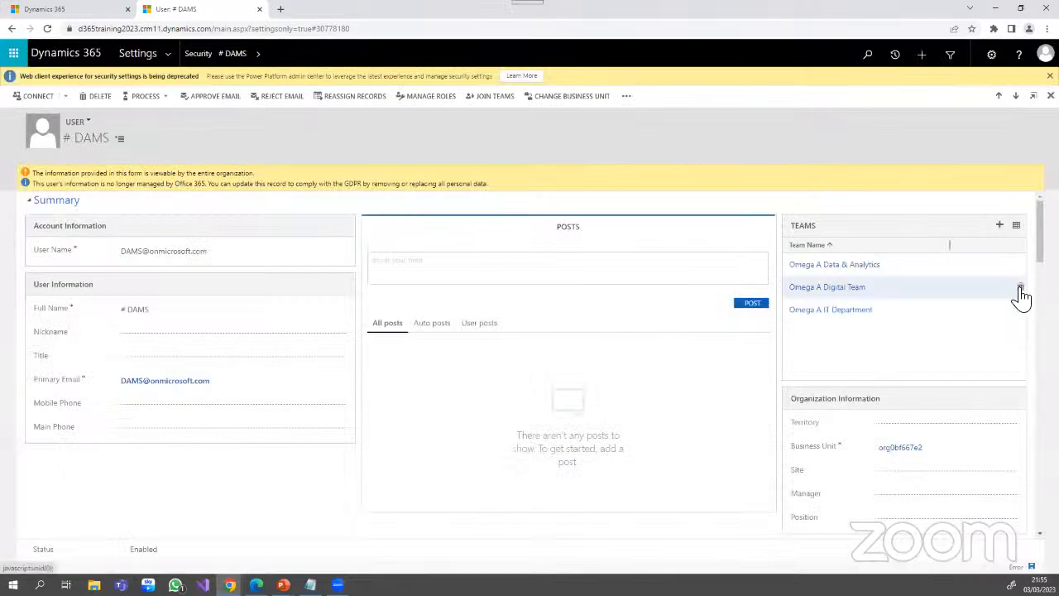
# - Try to remove # DAMS from the Omega A Digital Team and save the user record again
pyautogui.click(1021, 290)
pyautogui.click(1022, 290)
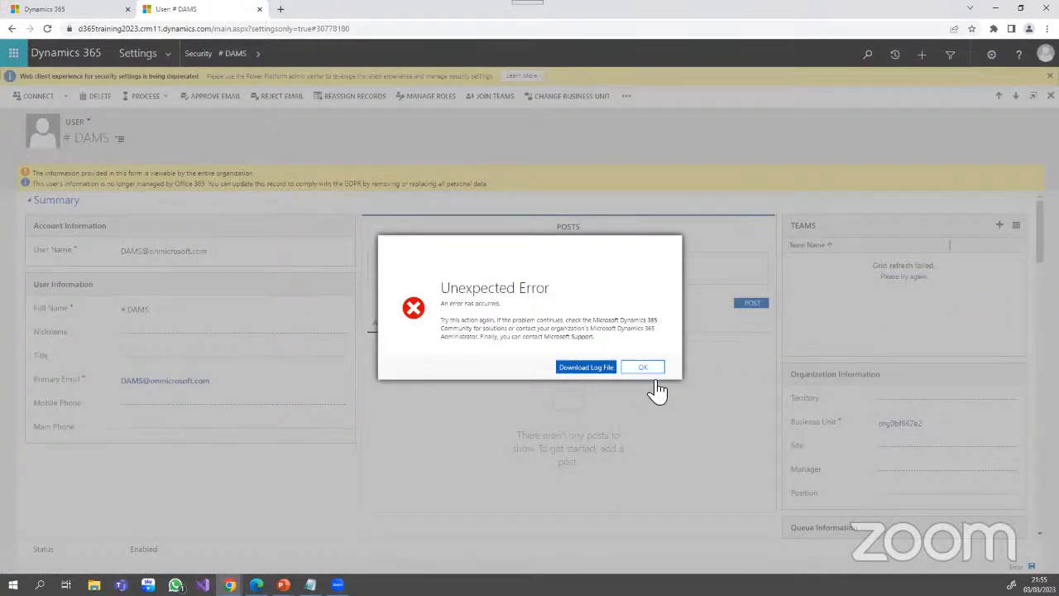
pyautogui.click(647, 370)
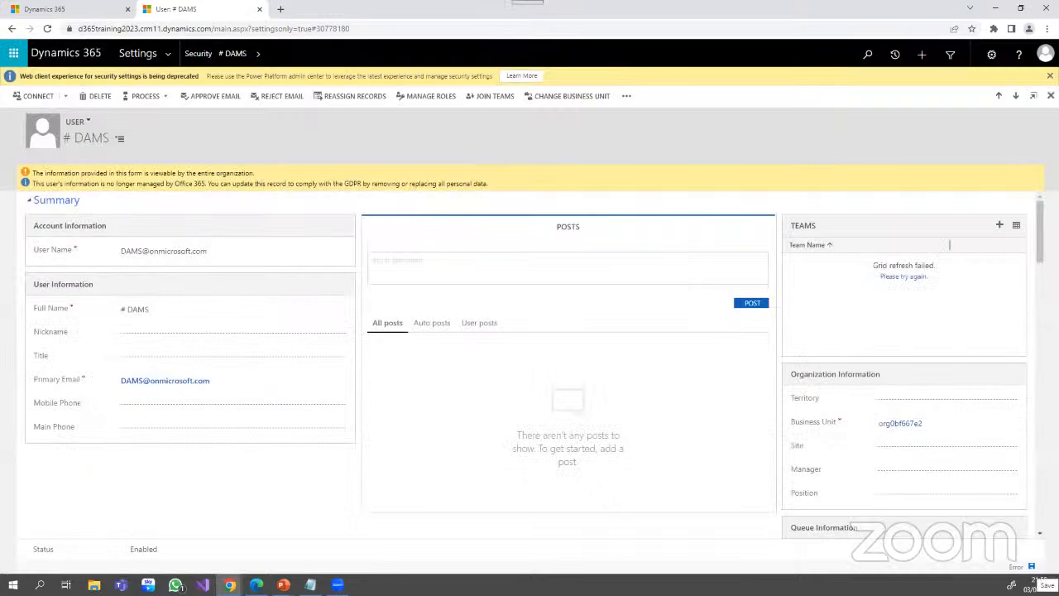
pyautogui.click(1032, 567)
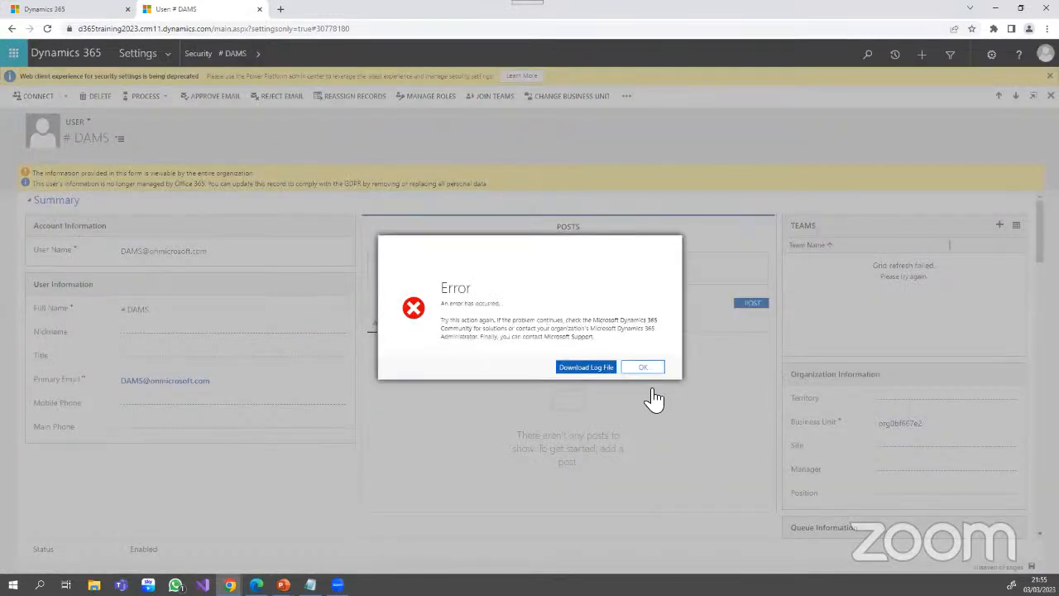
# - Dismiss the error and try to remove # DAMS from the Omega A IT Department team
pyautogui.click(646, 368)
pyautogui.click(894, 279)
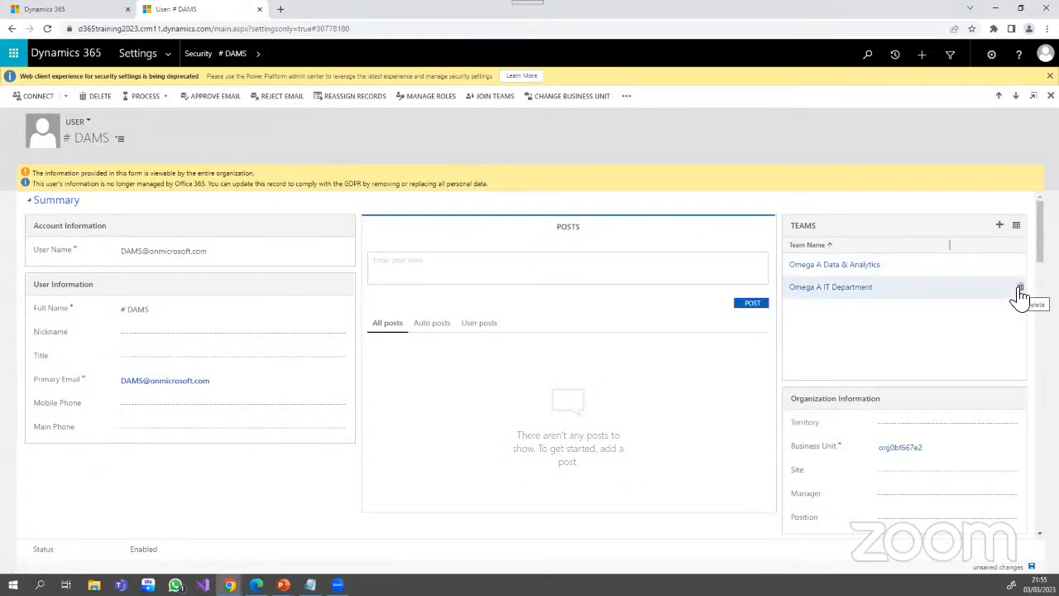
pyautogui.click(1021, 287)
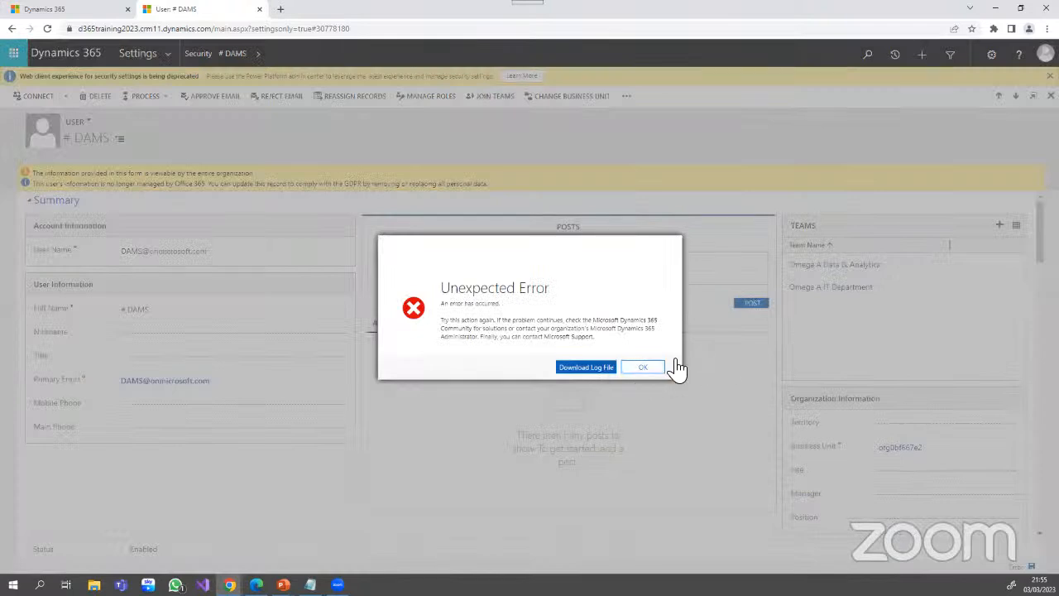
pyautogui.click(644, 371)
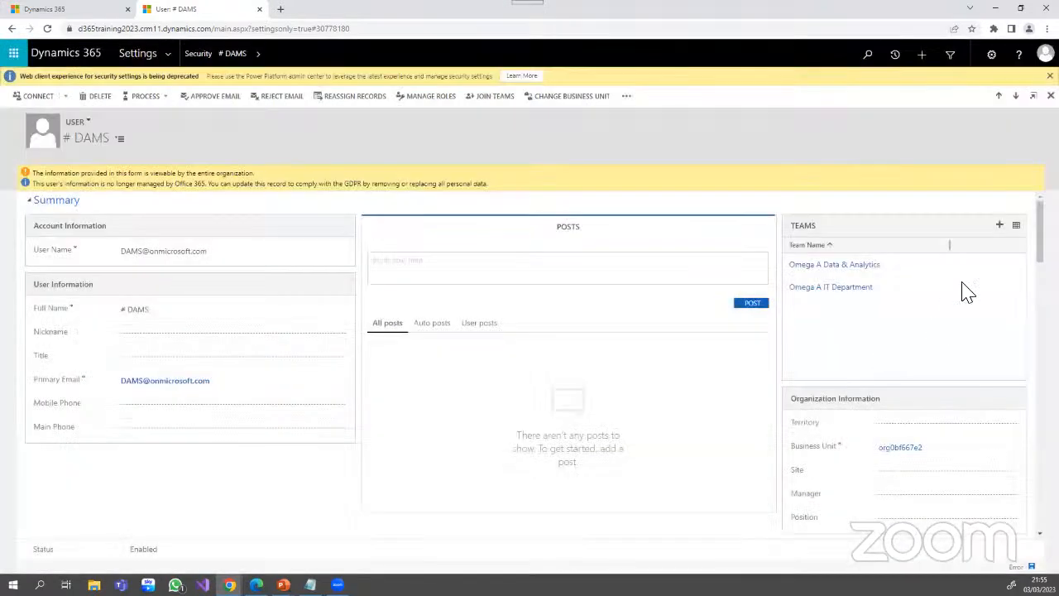
# - Try to add # DAMS to the org0bf667e2 team and dismiss the resulting error
pyautogui.click(1000, 226)
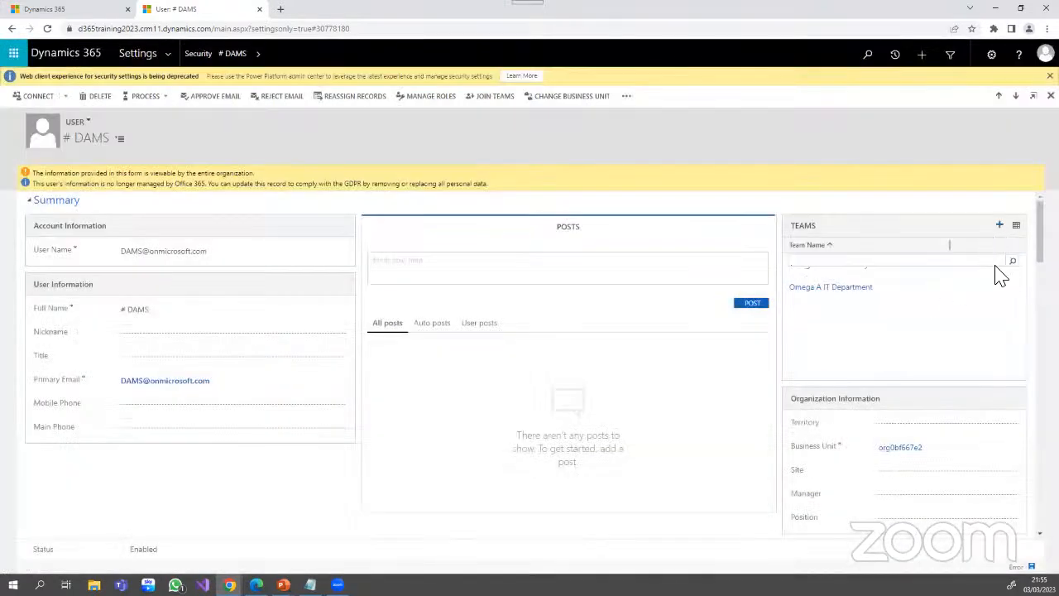
pyautogui.click(914, 264)
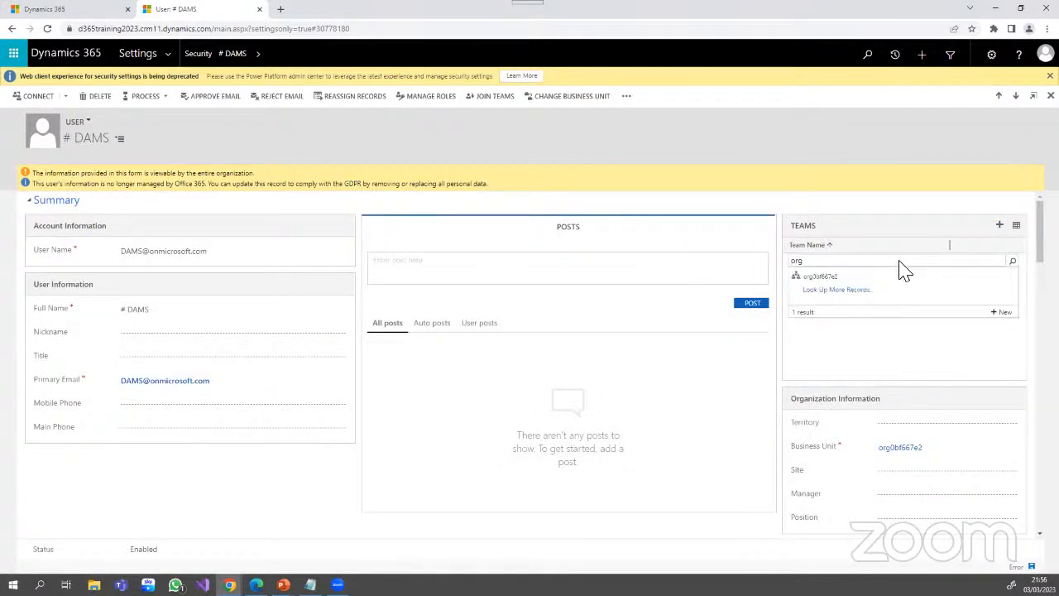
pyautogui.click(829, 277)
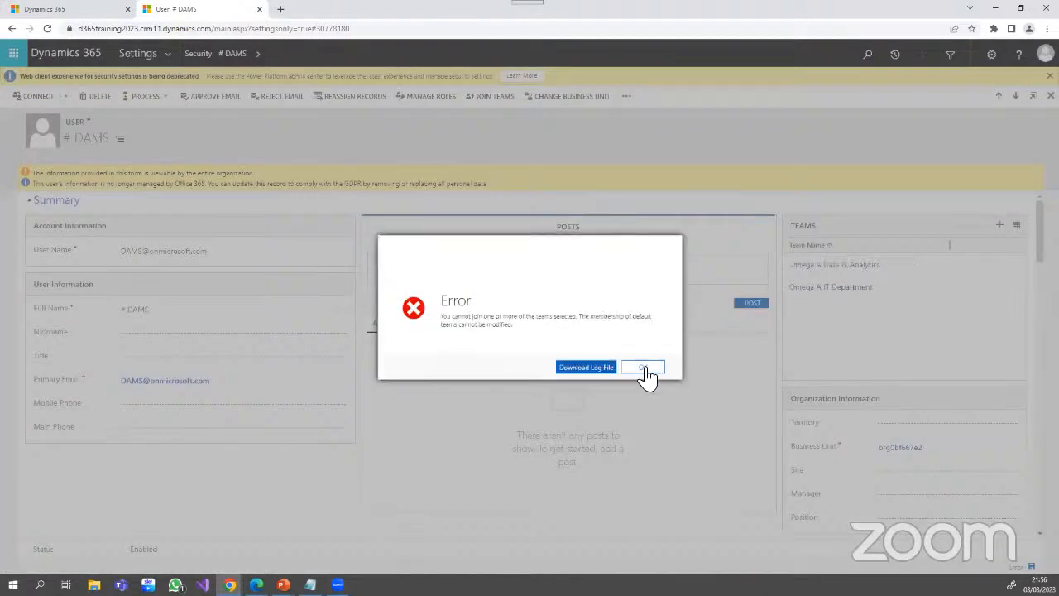
pyautogui.click(653, 369)
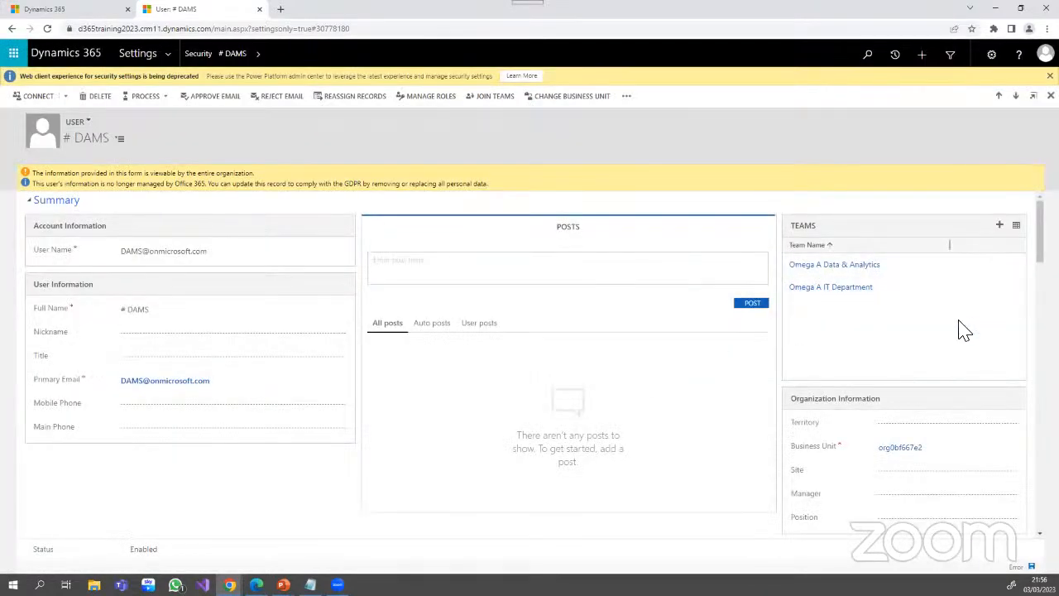
# - Reload the # DAMS record and set its Business Unit to org0bf667e2
pyautogui.click(47, 29)
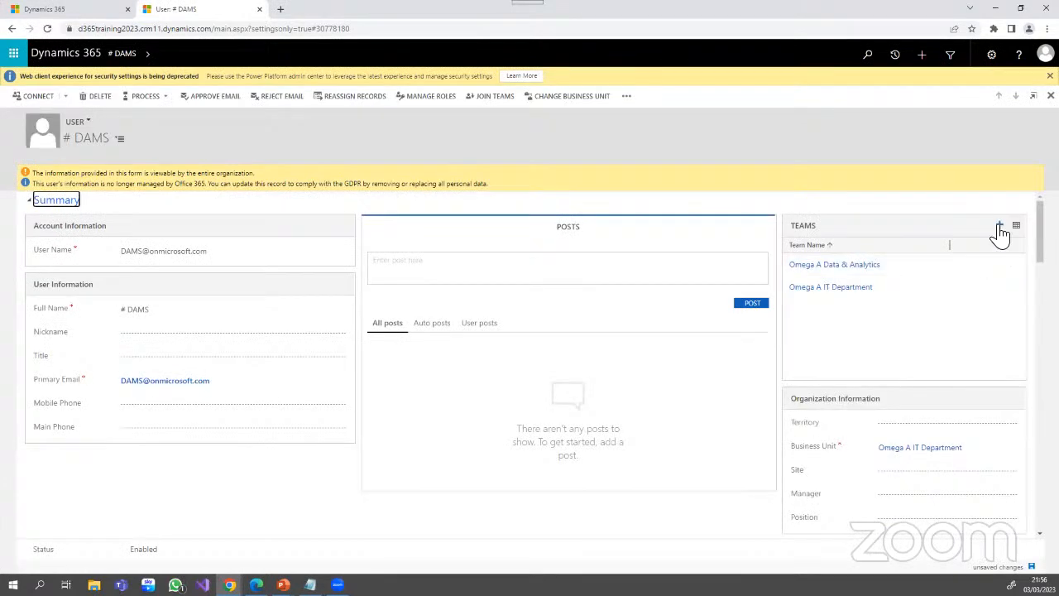
pyautogui.click(1000, 227)
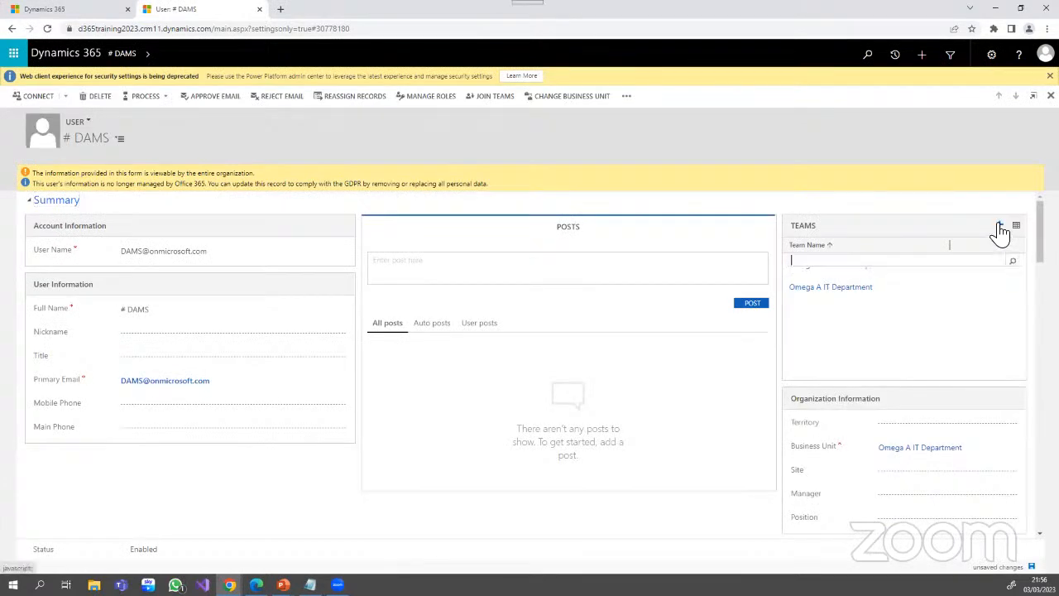
pyautogui.click(987, 459)
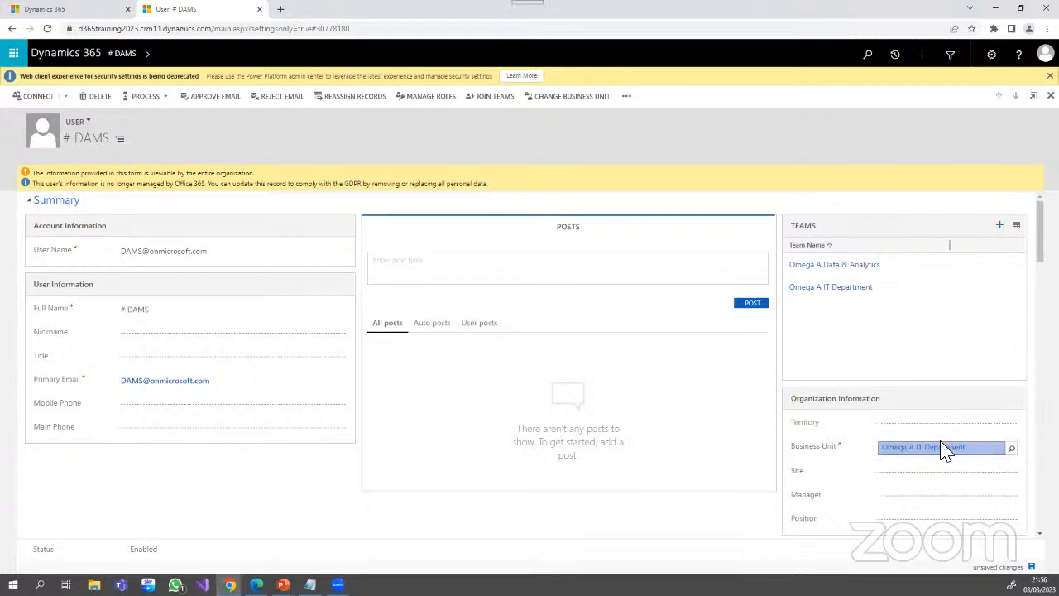
pyautogui.write('org')
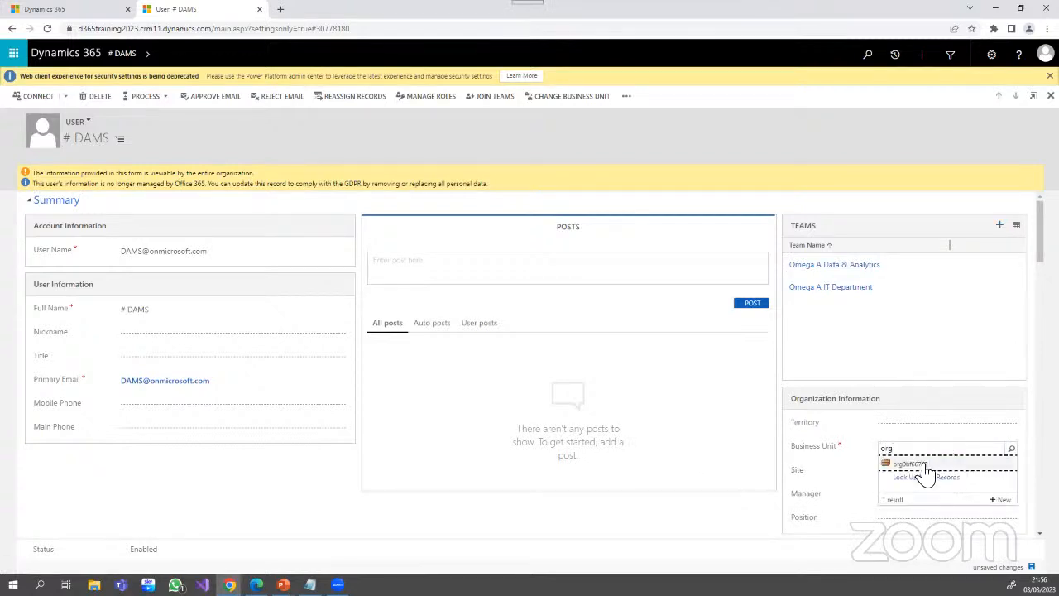
pyautogui.click(919, 469)
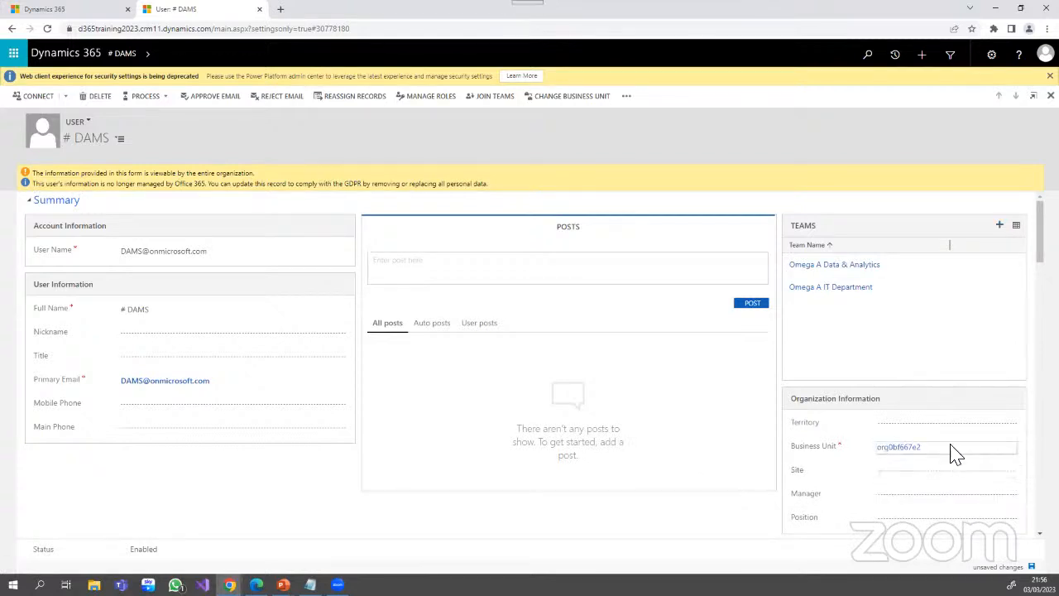
# - Try again to add the org0bf667e2 team to the reloaded # DAMS record
pyautogui.click(1002, 226)
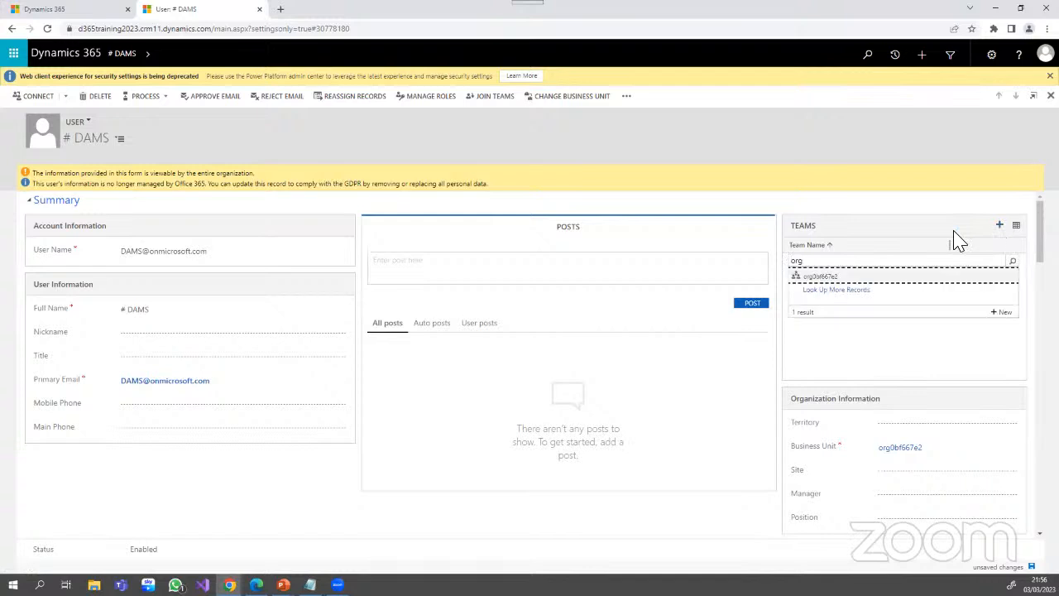
pyautogui.click(838, 280)
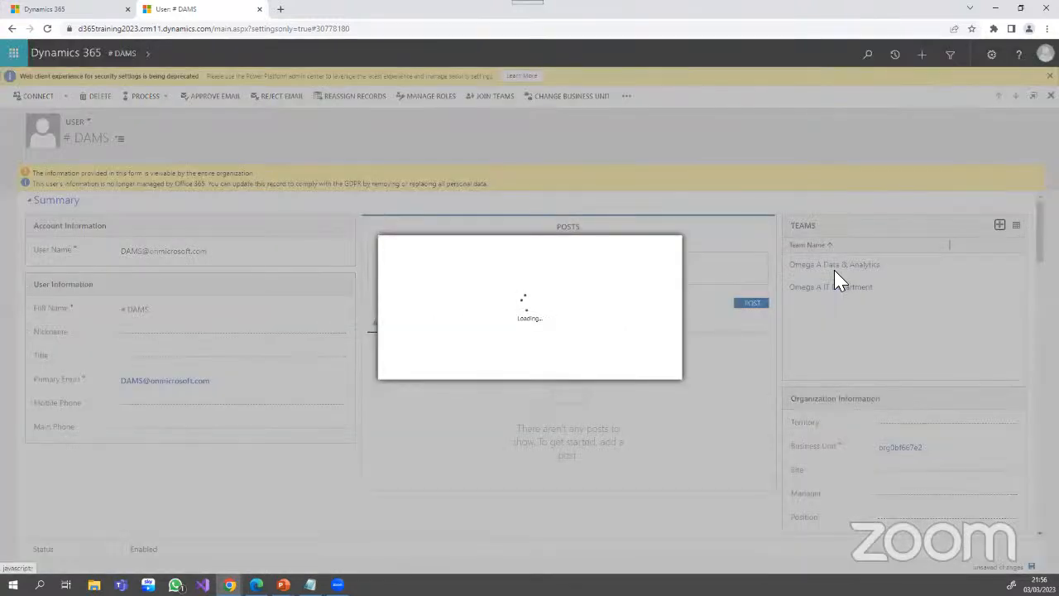
pyautogui.click(643, 368)
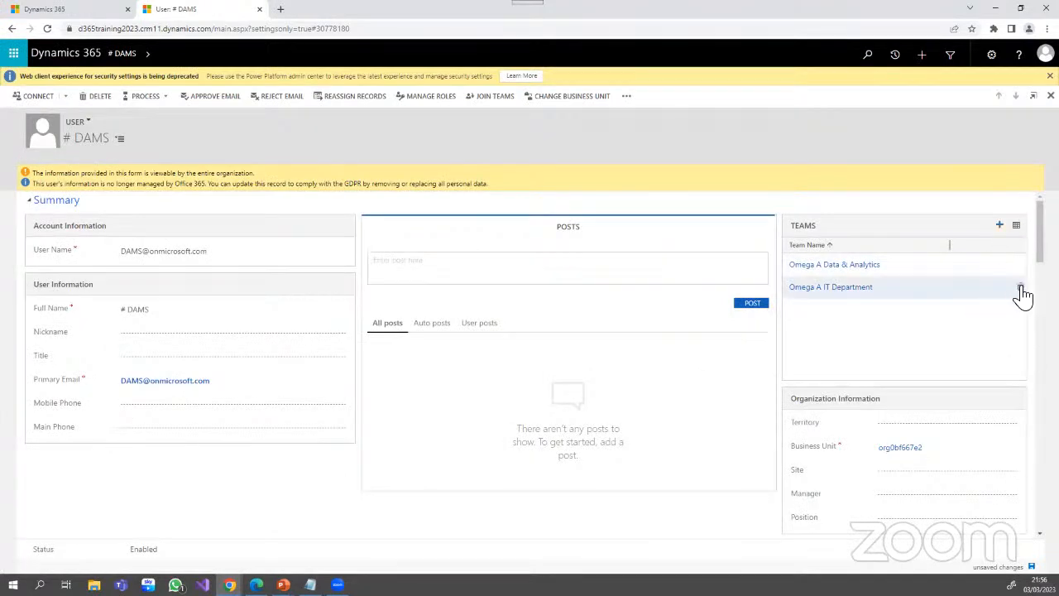
# - Try to remove the Omega A IT Department team from # DAMS and save the record
pyautogui.click(1021, 291)
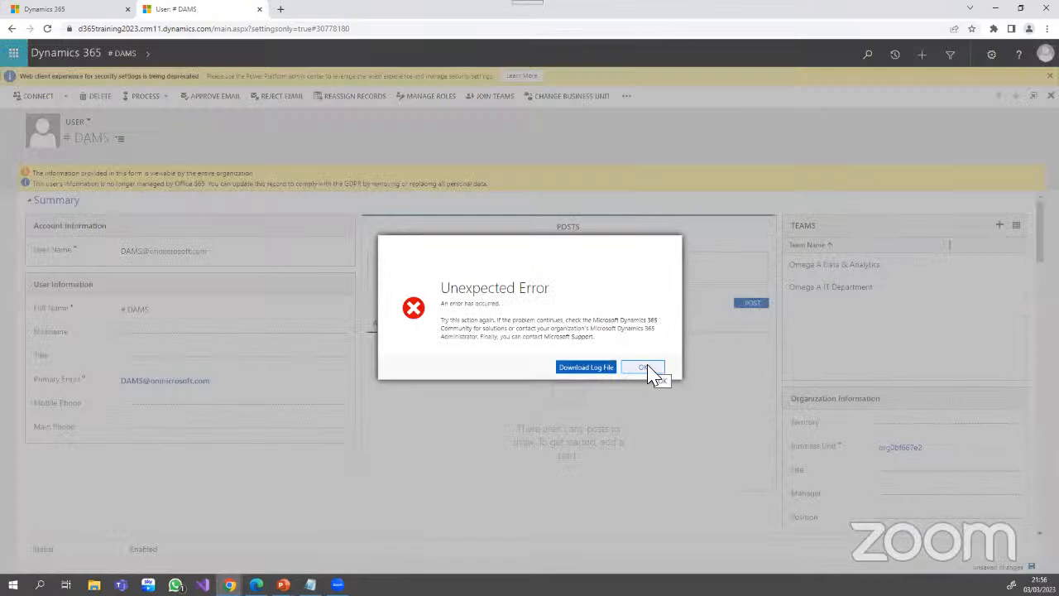
pyautogui.click(645, 369)
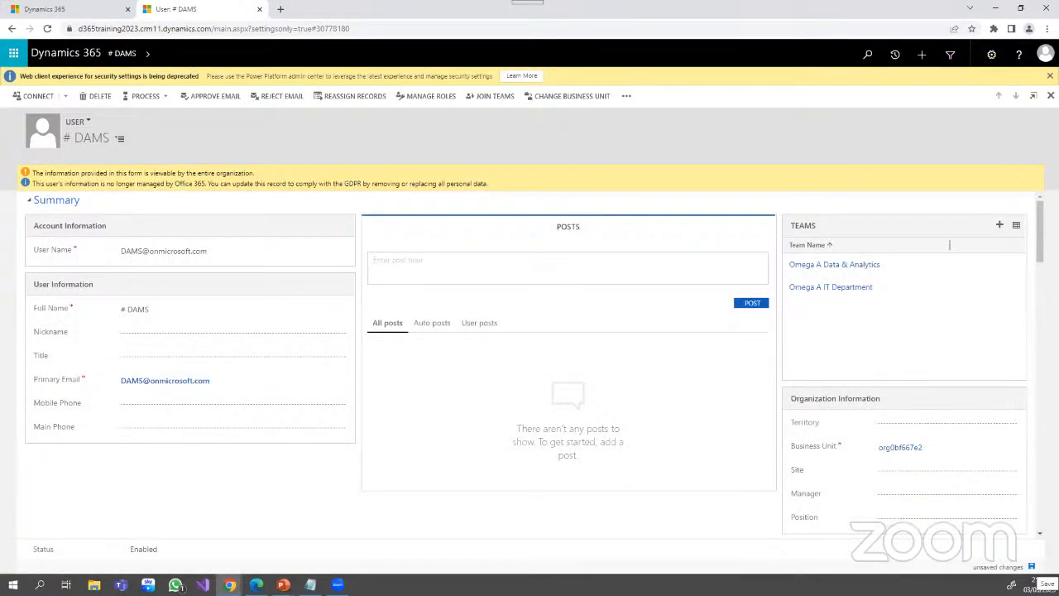
pyautogui.click(1032, 567)
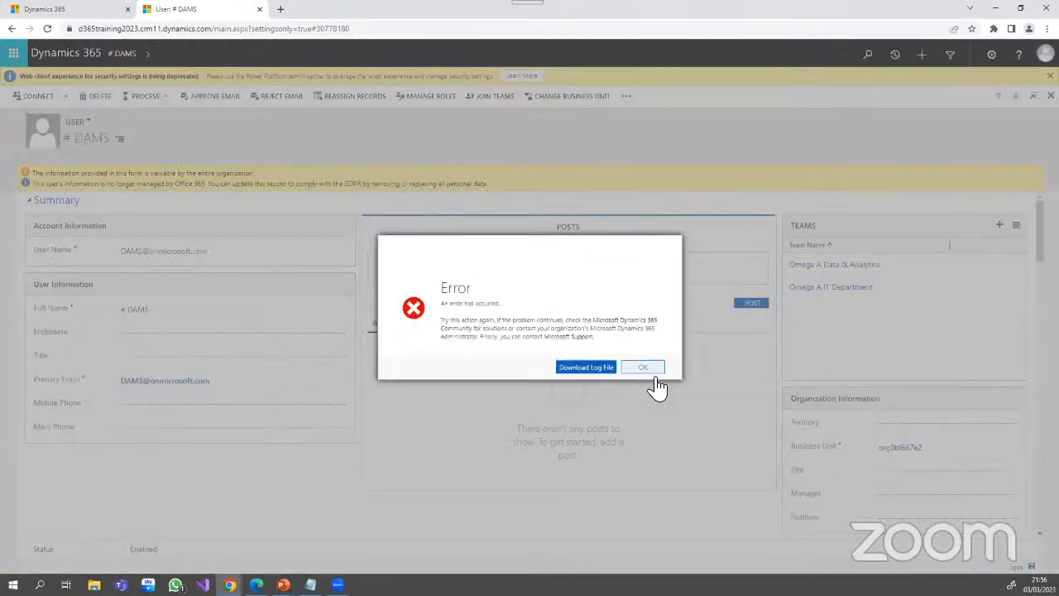
pyautogui.click(652, 370)
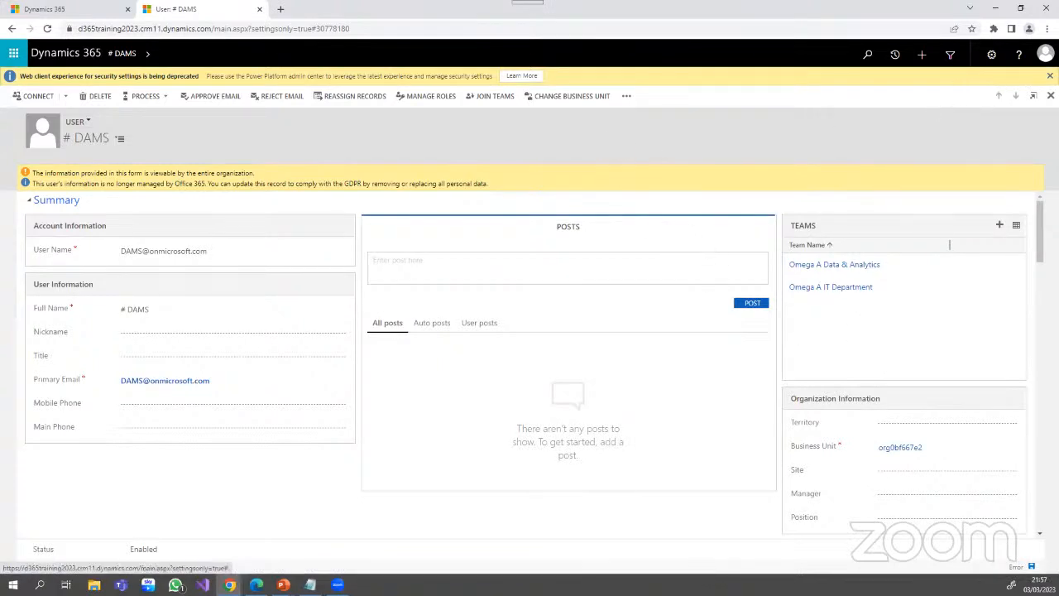
# - Close the deprecation notice, reload the page, and show the Enabled Users view of the Security area's user list
pyautogui.click(1051, 76)
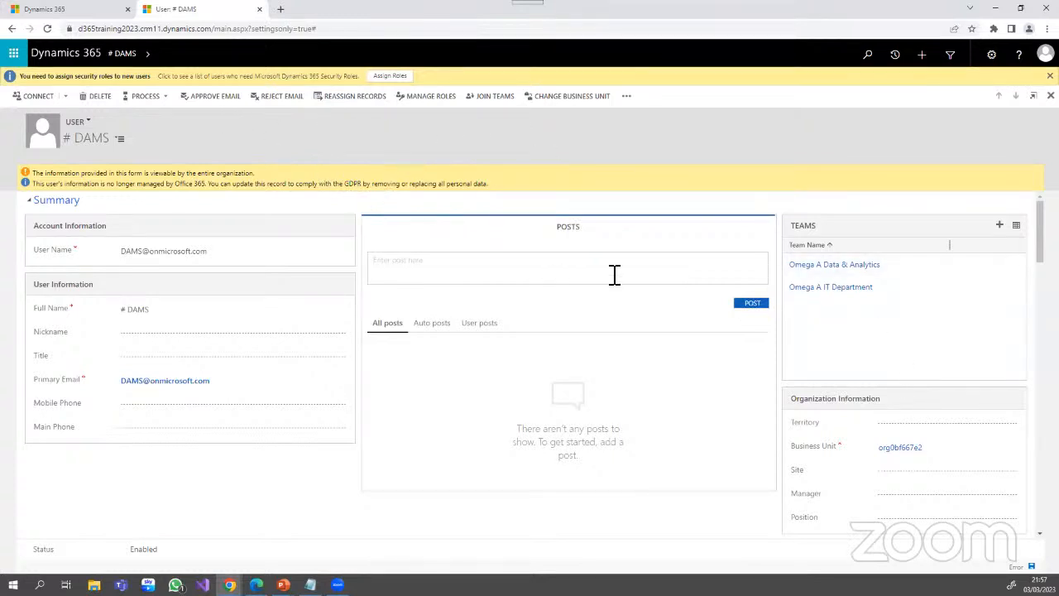
pyautogui.click(46, 30)
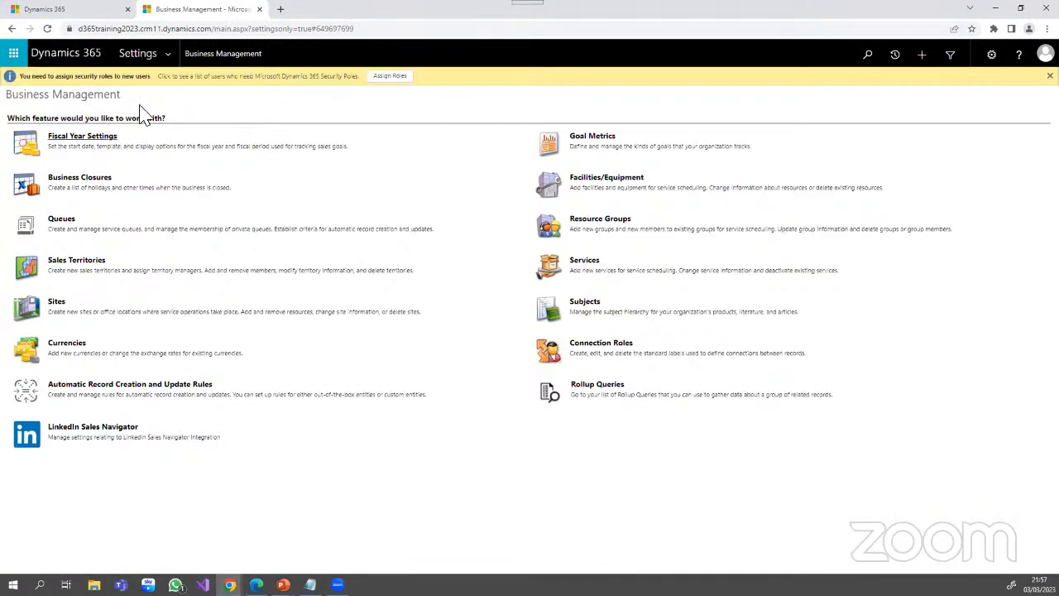
pyautogui.click(169, 58)
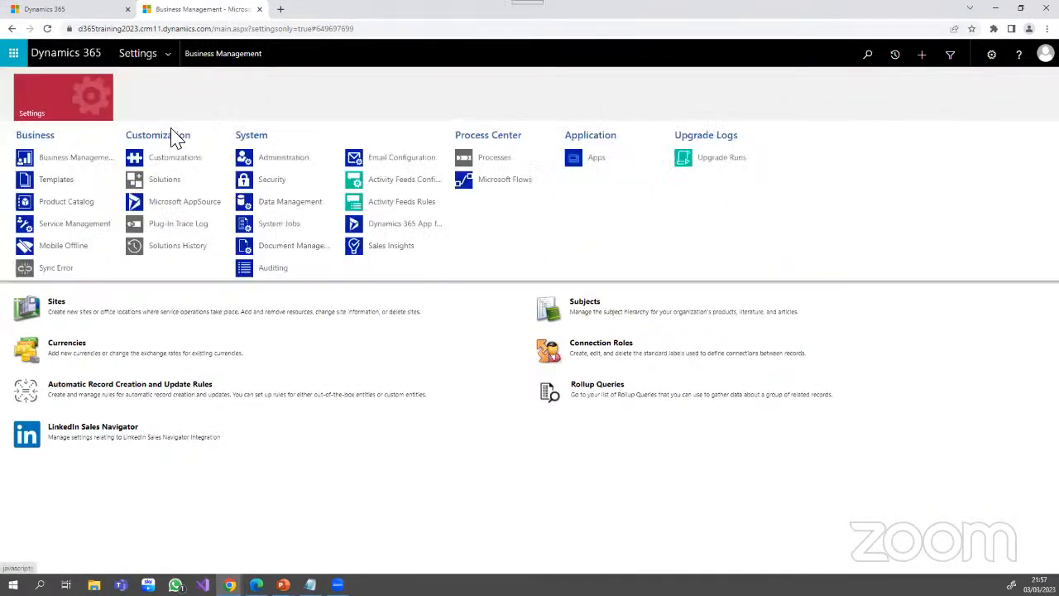
pyautogui.click(242, 171)
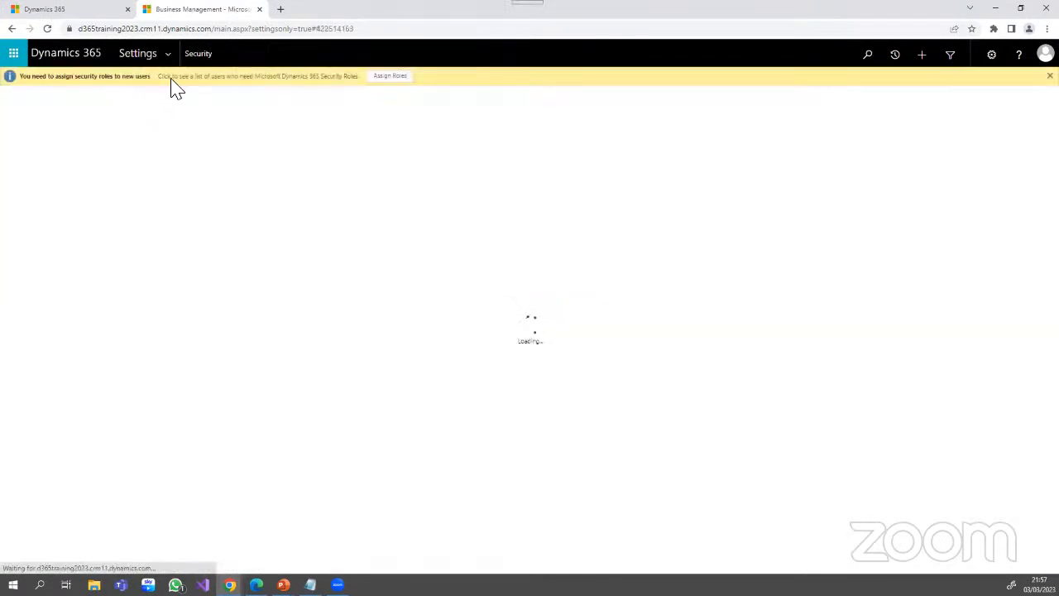
pyautogui.click(63, 143)
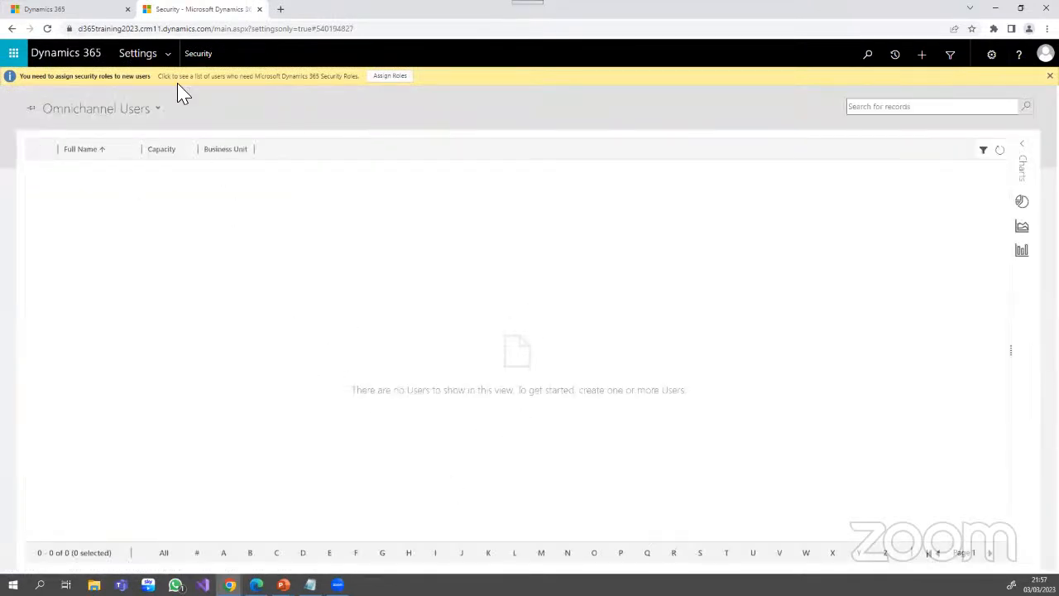
pyautogui.click(154, 136)
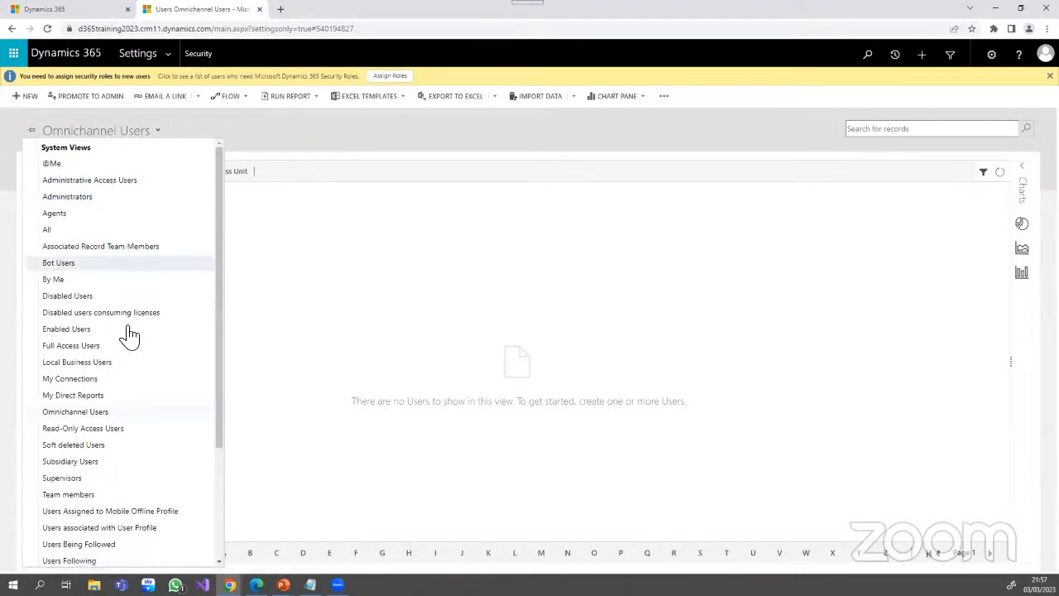
pyautogui.click(105, 342)
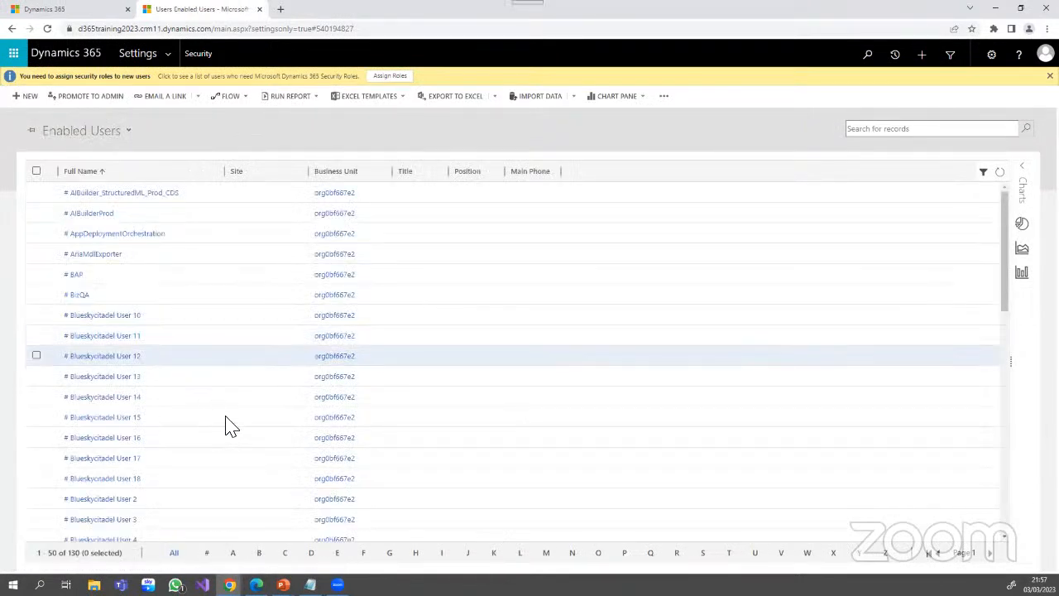
# - Find # Blueskycitadel User 10 among the enabled users and open its record
pyautogui.scroll(-4, 227, 423)
pyautogui.scroll(2, 47, 207)
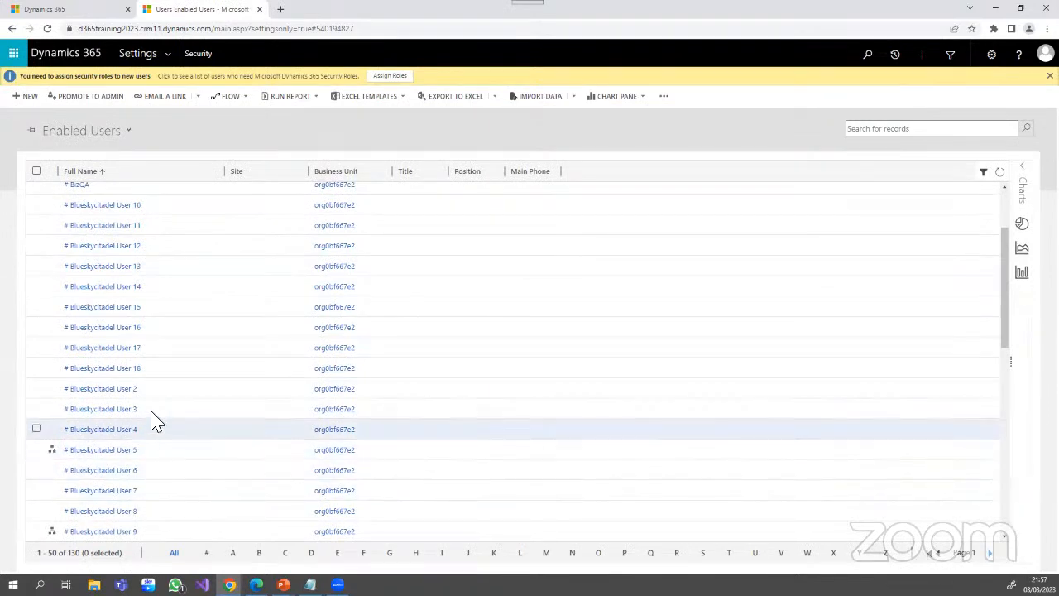
pyautogui.click(138, 207)
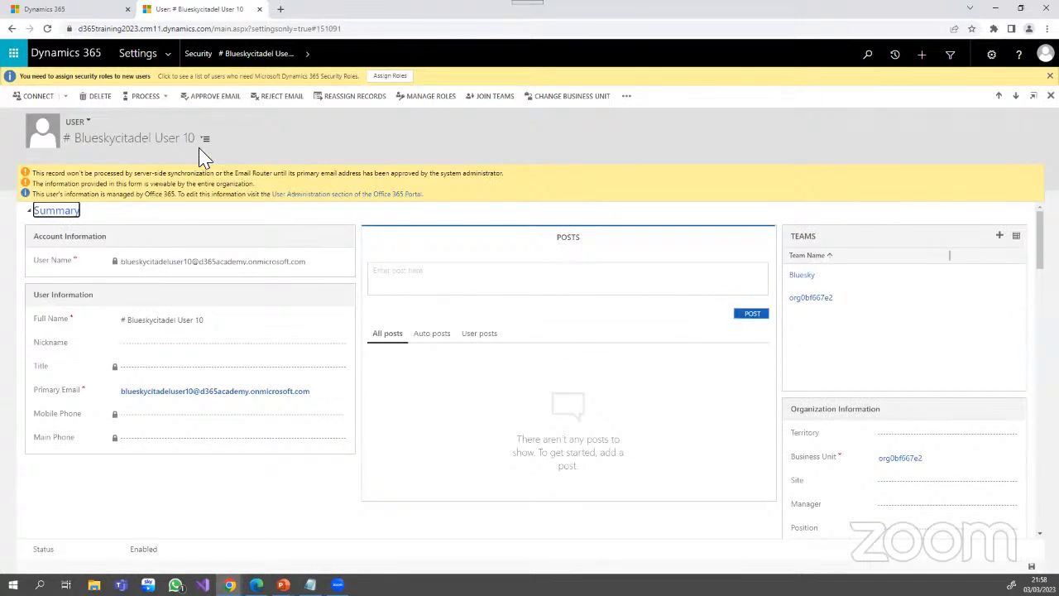
# - Examine the roles and business units offered for # Blueskycitadel User 10, close the role list without changes, and return to the Security page
pyautogui.click(431, 100)
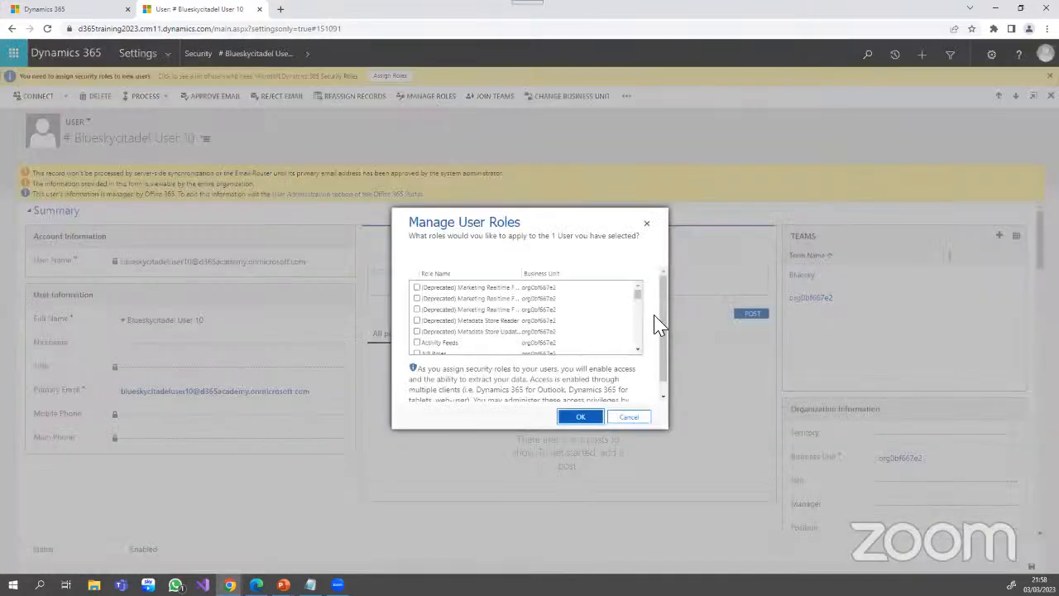
pyautogui.scroll(-5, 598, 331)
pyautogui.scroll(-10, 599, 331)
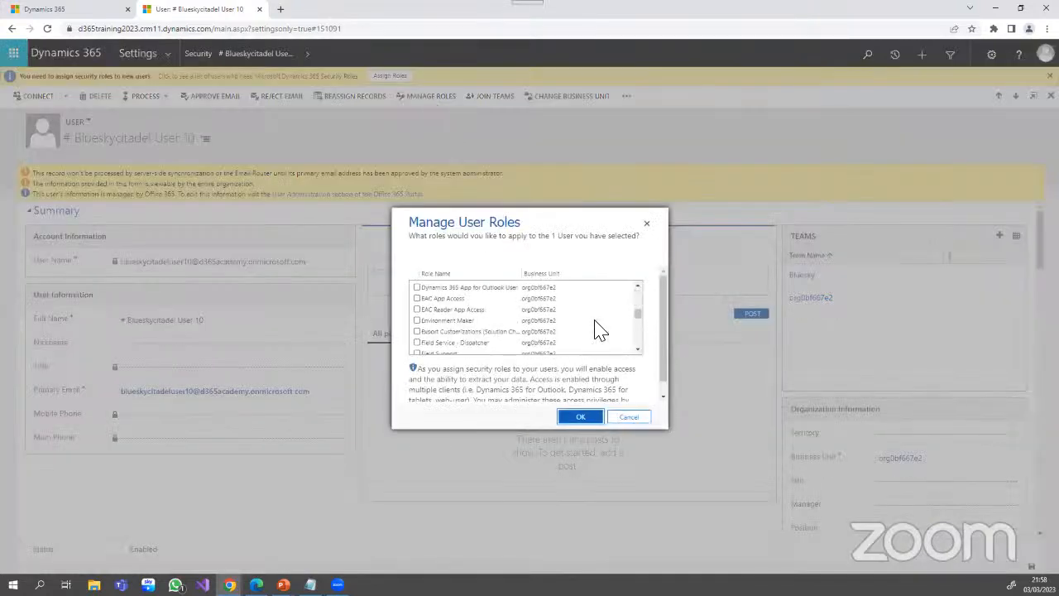
pyautogui.scroll(-6, 599, 331)
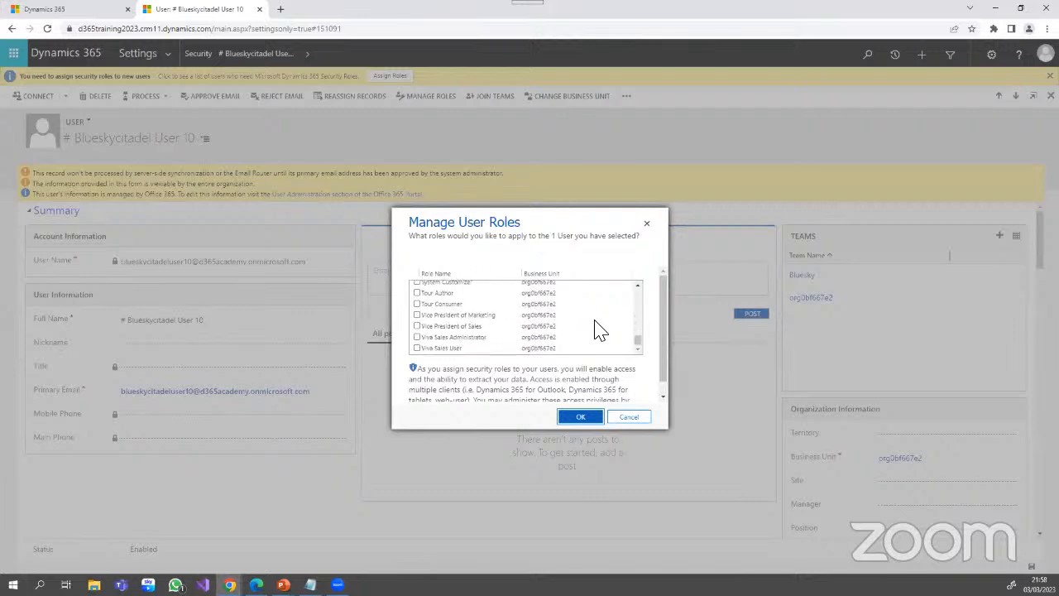
pyautogui.scroll(7, 600, 330)
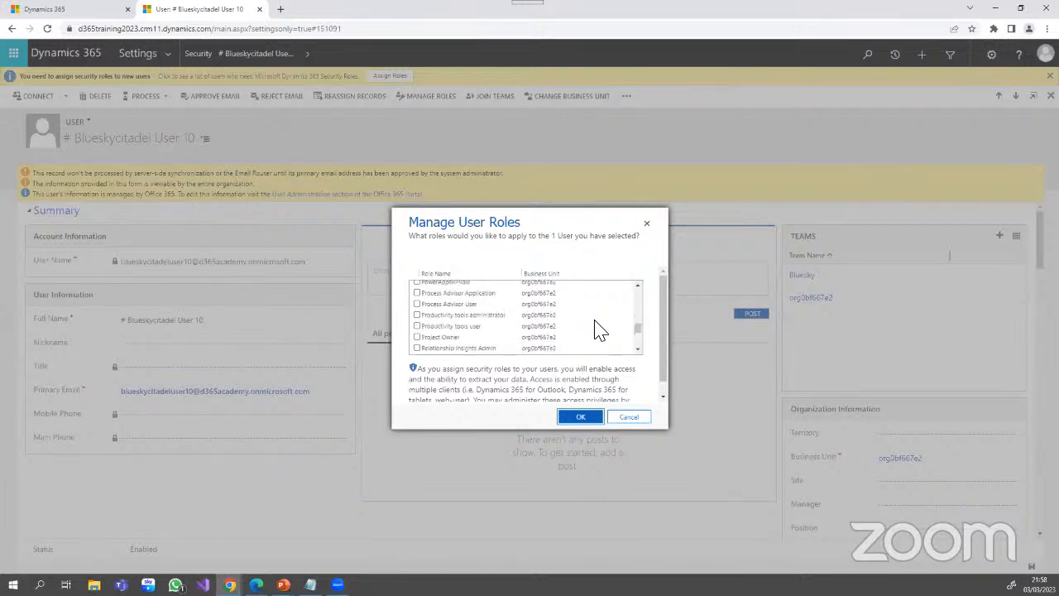
pyautogui.scroll(10, 600, 329)
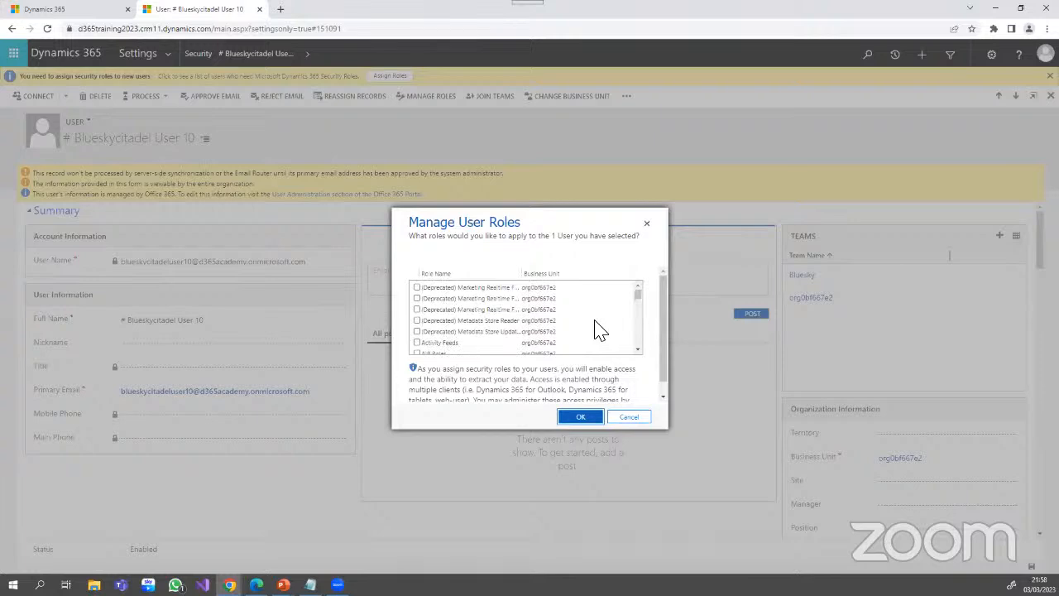
pyautogui.click(648, 226)
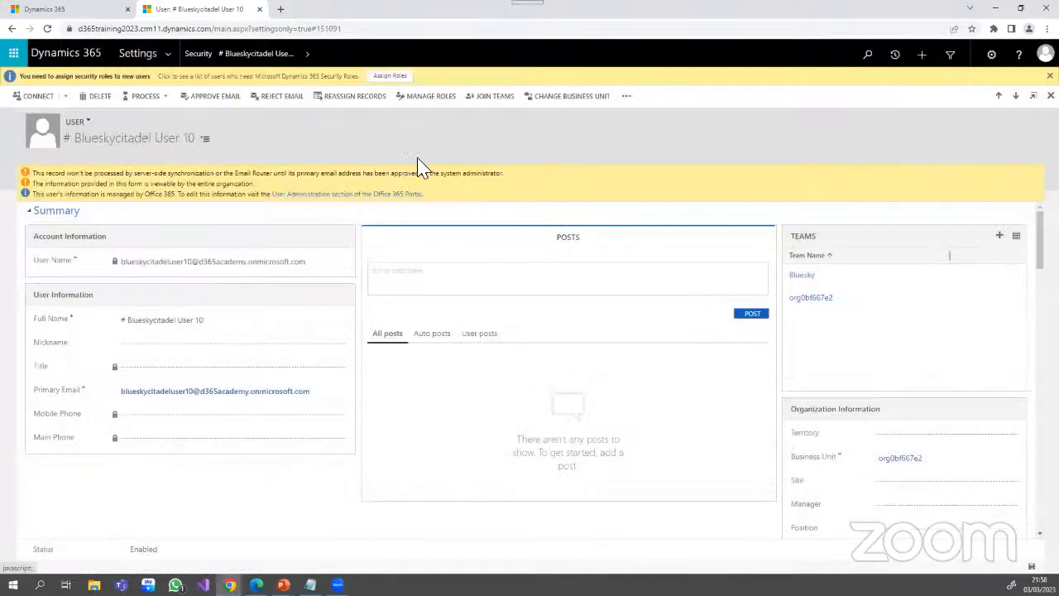
pyautogui.click(203, 56)
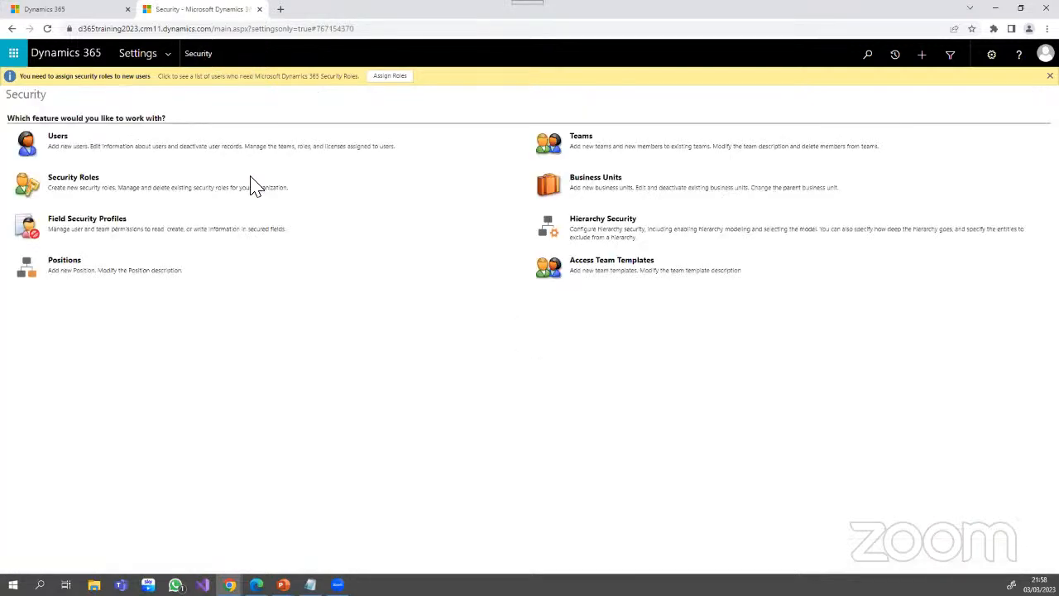
# - Show the Enabled Users view of the Security area's user list and open the # Blueskycitadel User 2 record
pyautogui.click(70, 147)
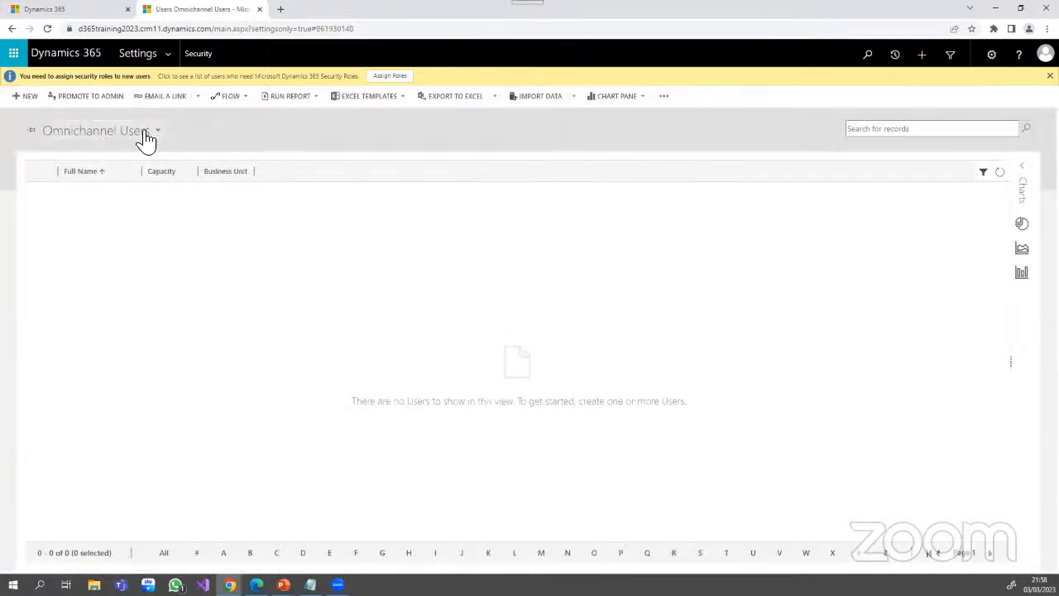
pyautogui.click(146, 134)
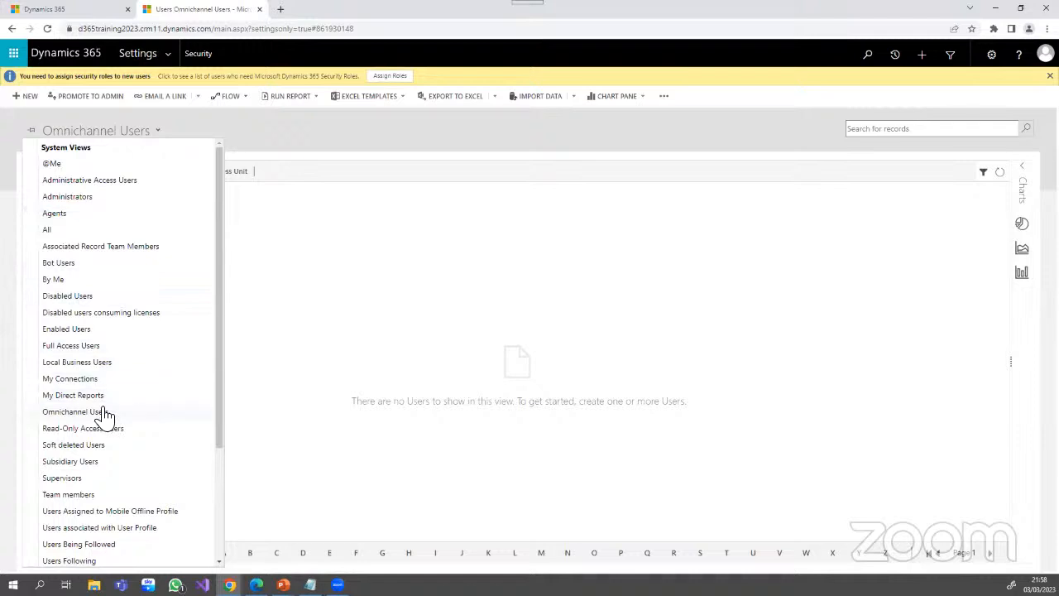
pyautogui.click(86, 331)
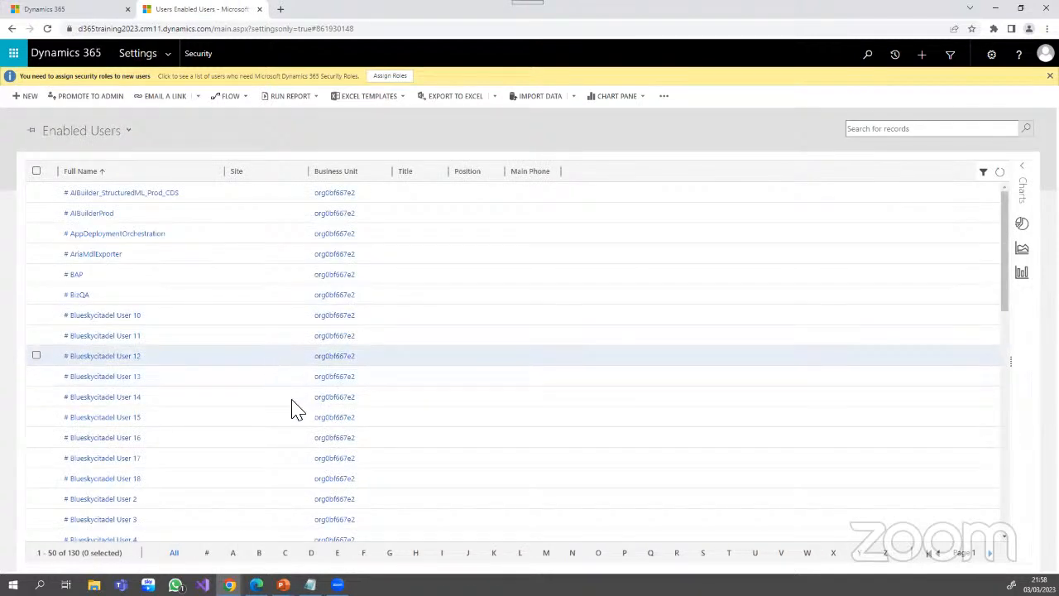
pyautogui.scroll(-3, 108, 447)
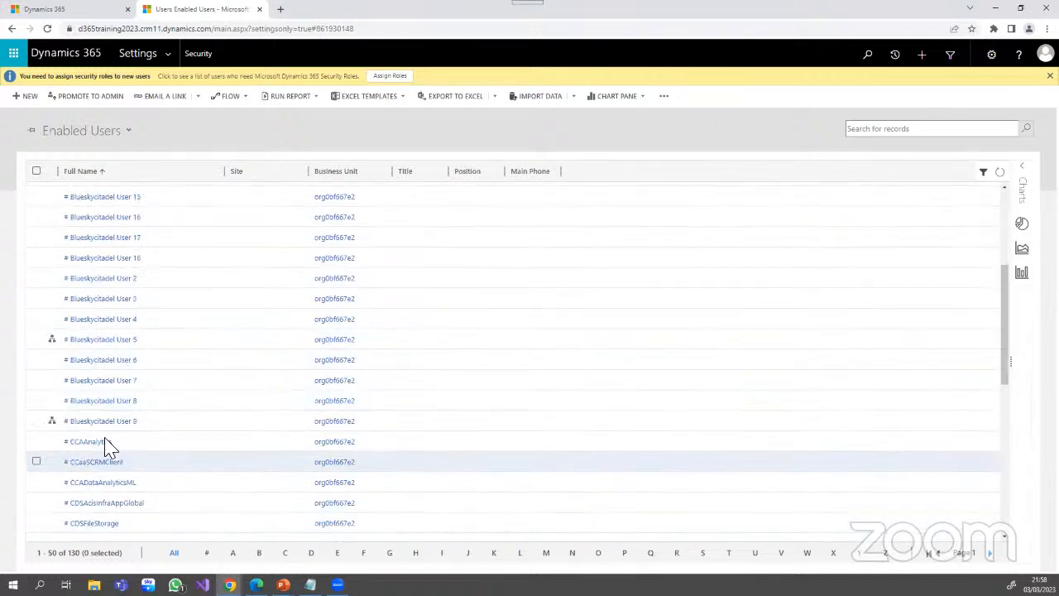
pyautogui.click(124, 279)
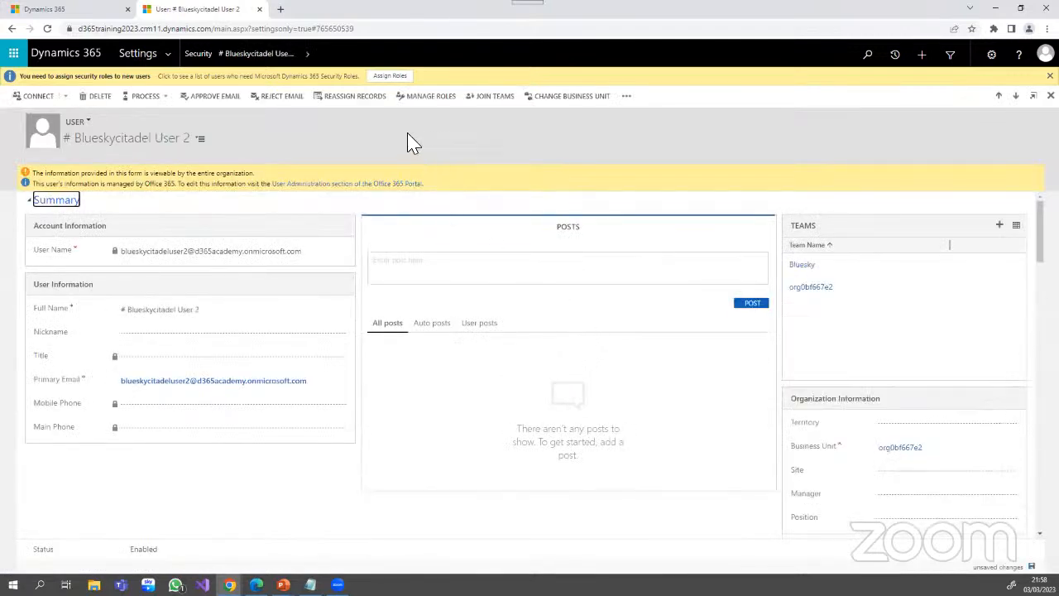
# - Examine the roles and business units offered for # Blueskycitadel User 2 and close the role list without changes
pyautogui.click(430, 98)
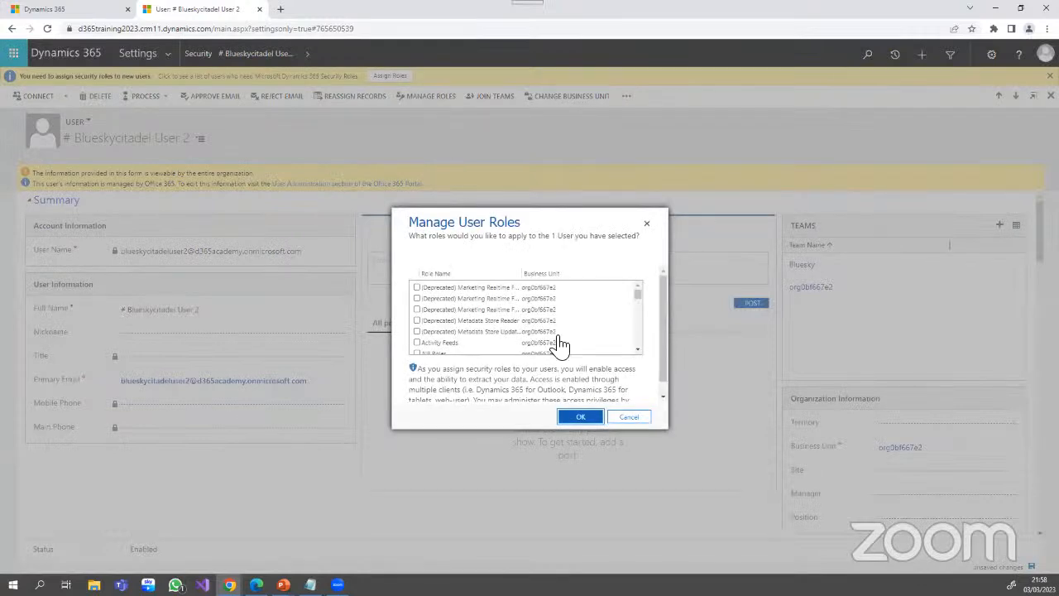
pyautogui.scroll(-5, 559, 341)
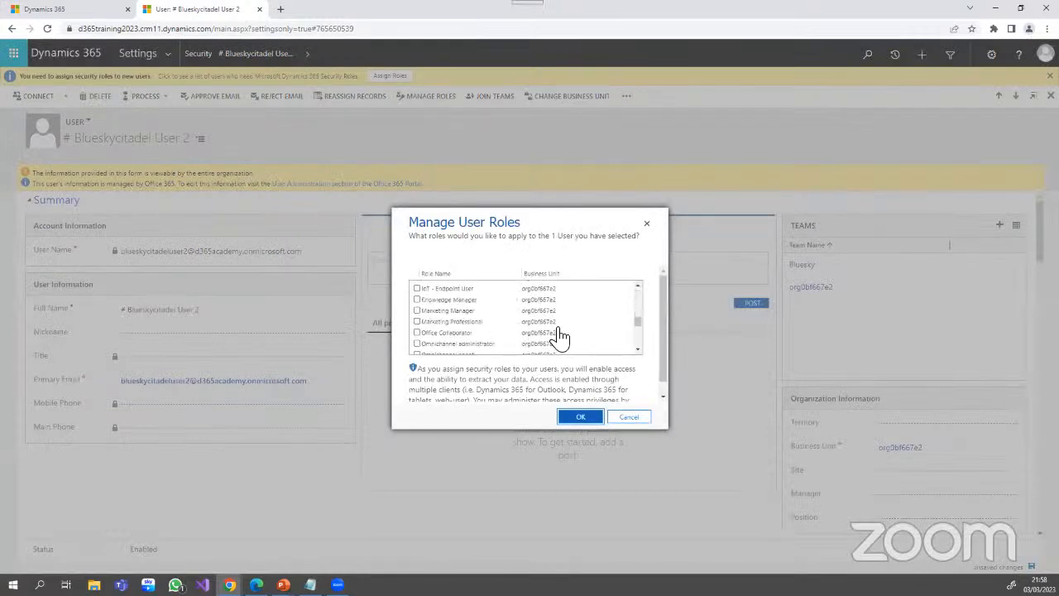
pyautogui.scroll(-8, 560, 335)
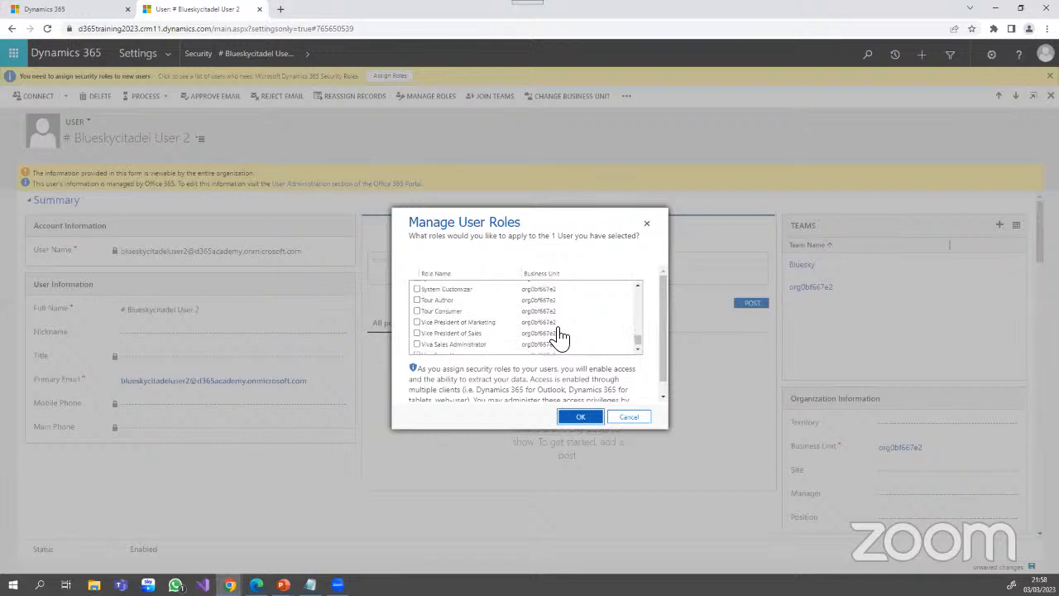
pyautogui.scroll(15, 560, 335)
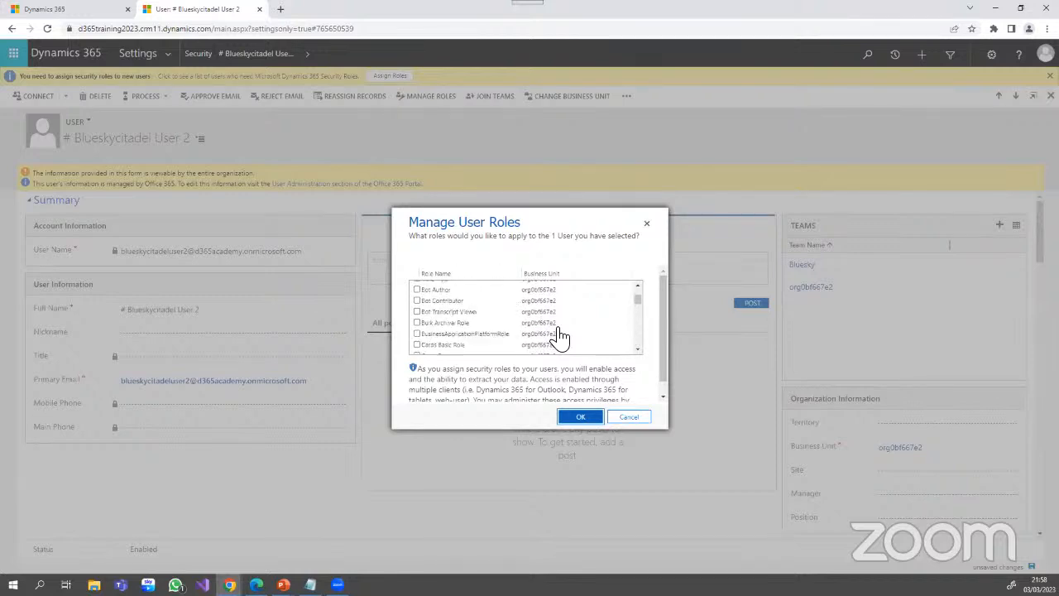
pyautogui.scroll(3, 559, 336)
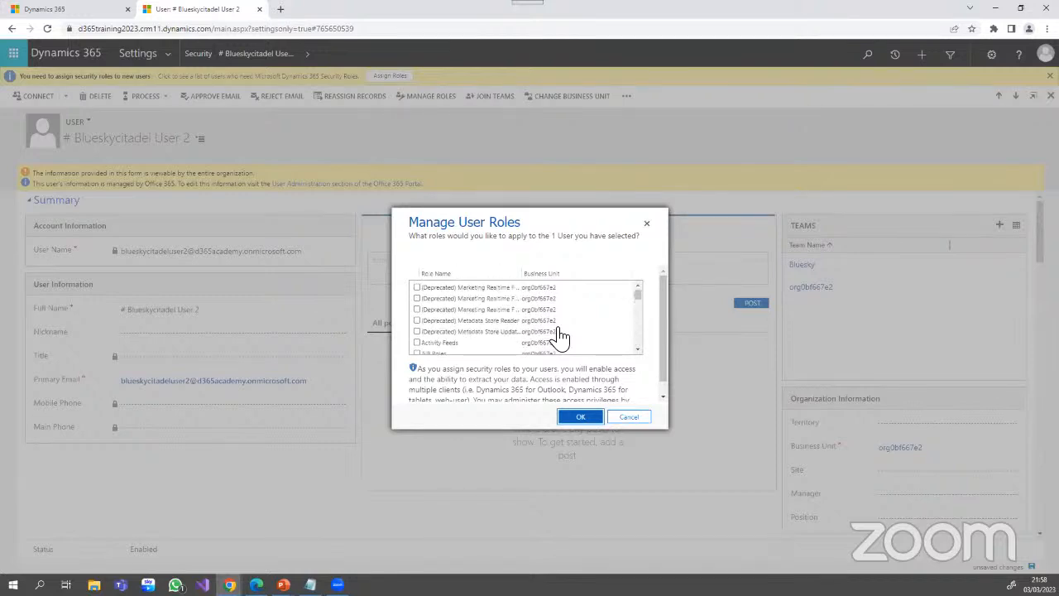
pyautogui.click(653, 225)
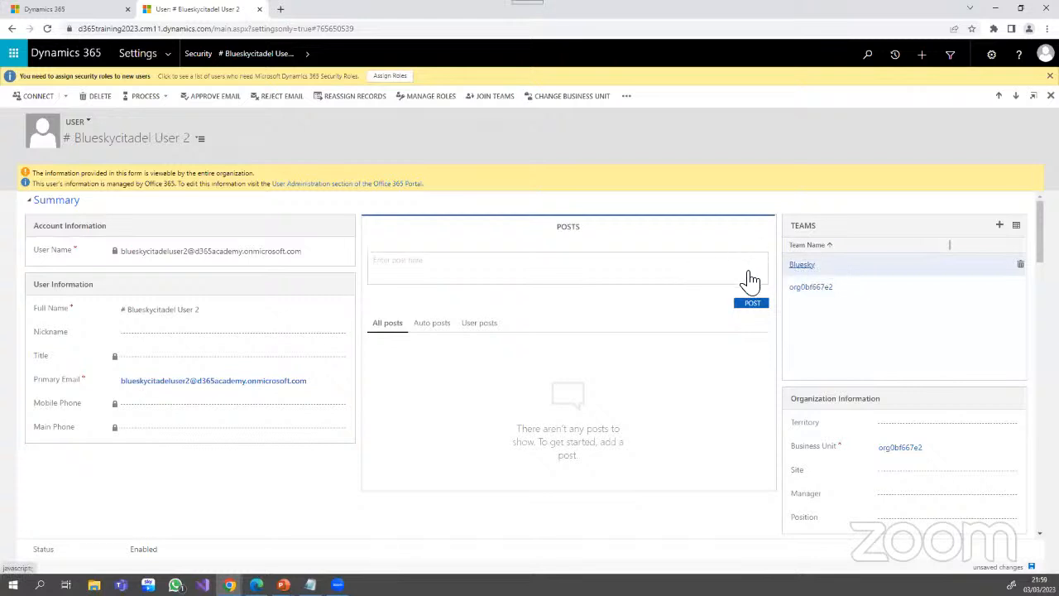
# - Open the user's Bluesky team, examine which security roles are assigned to it, and close the role list without changes
pyautogui.click(799, 287)
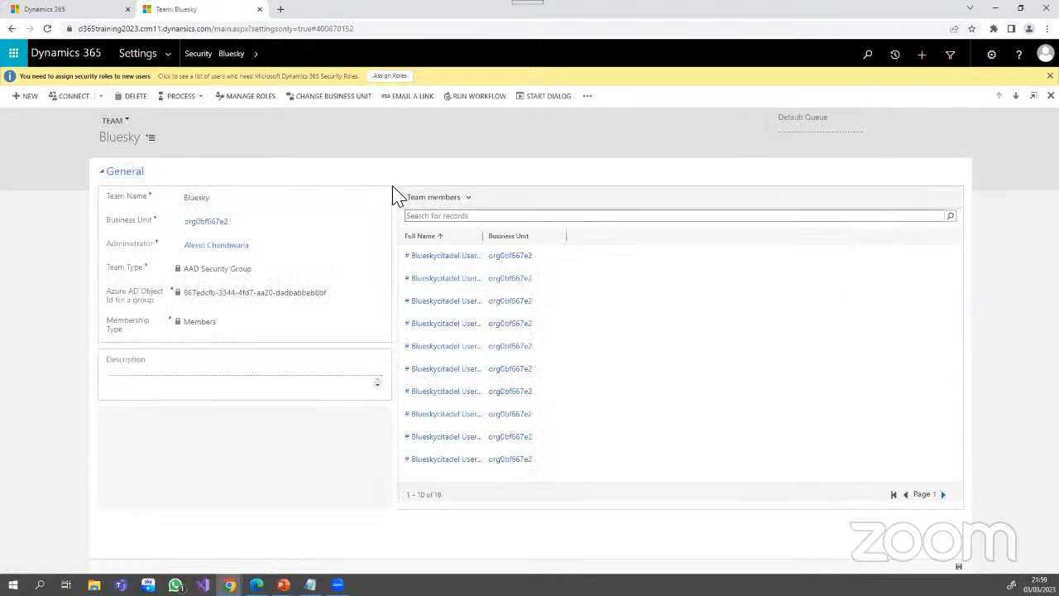
pyautogui.click(247, 97)
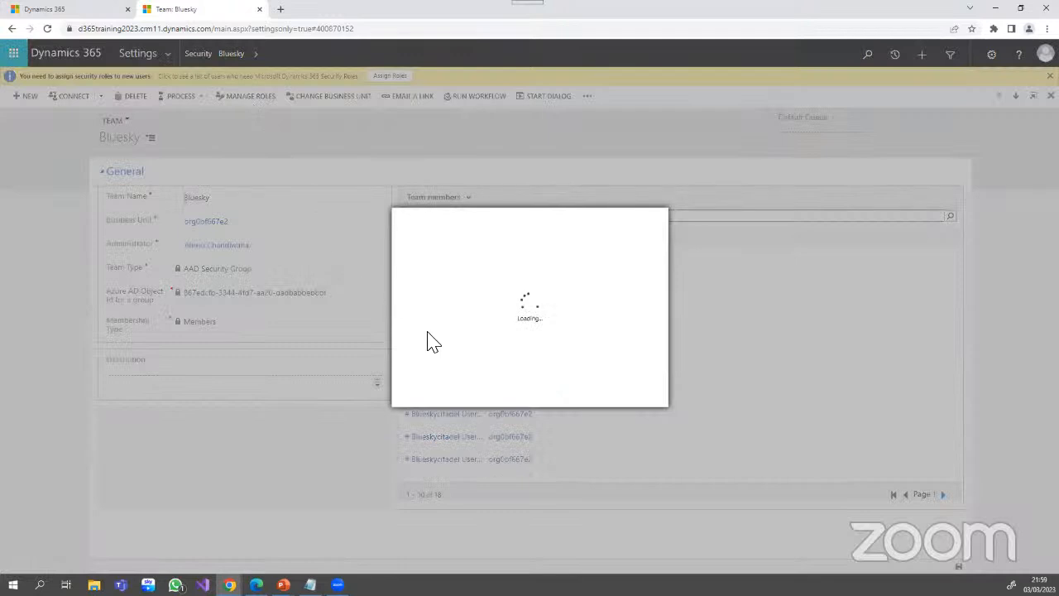
pyautogui.scroll(-6, 503, 335)
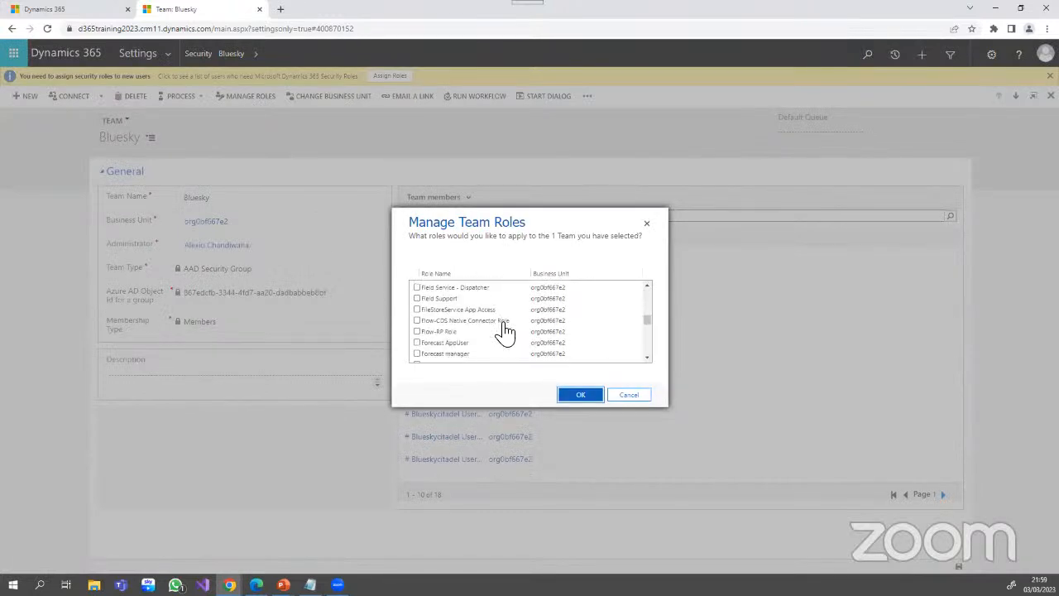
pyautogui.scroll(-10, 505, 332)
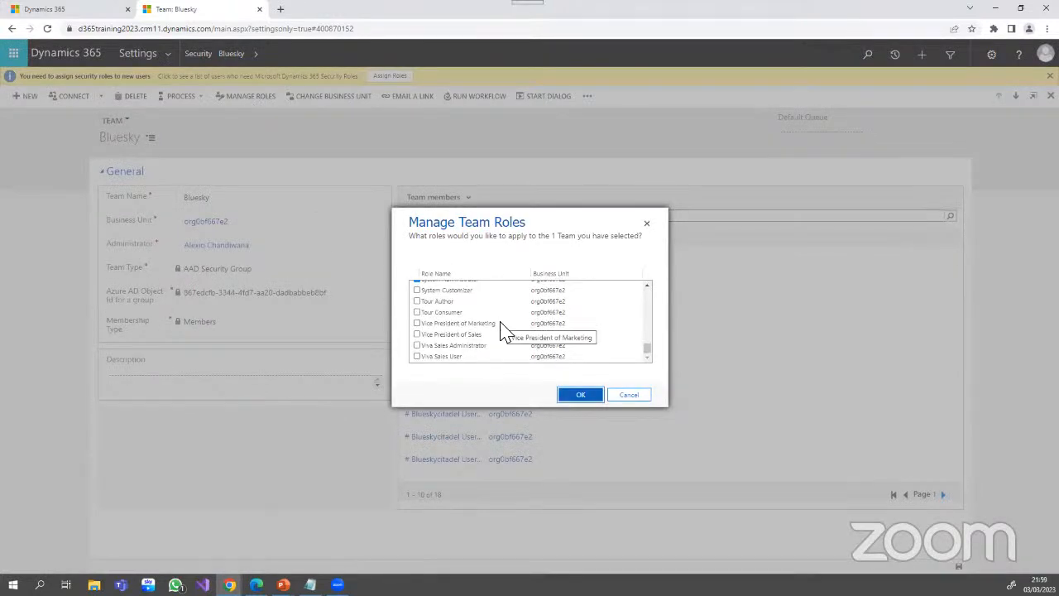
pyautogui.scroll(2, 504, 331)
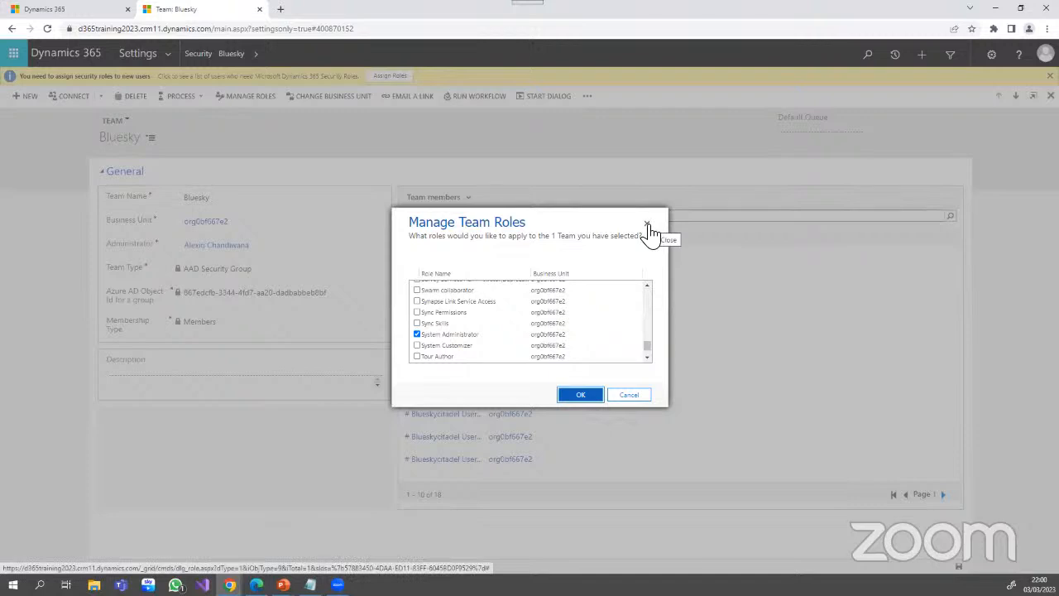
pyautogui.click(586, 398)
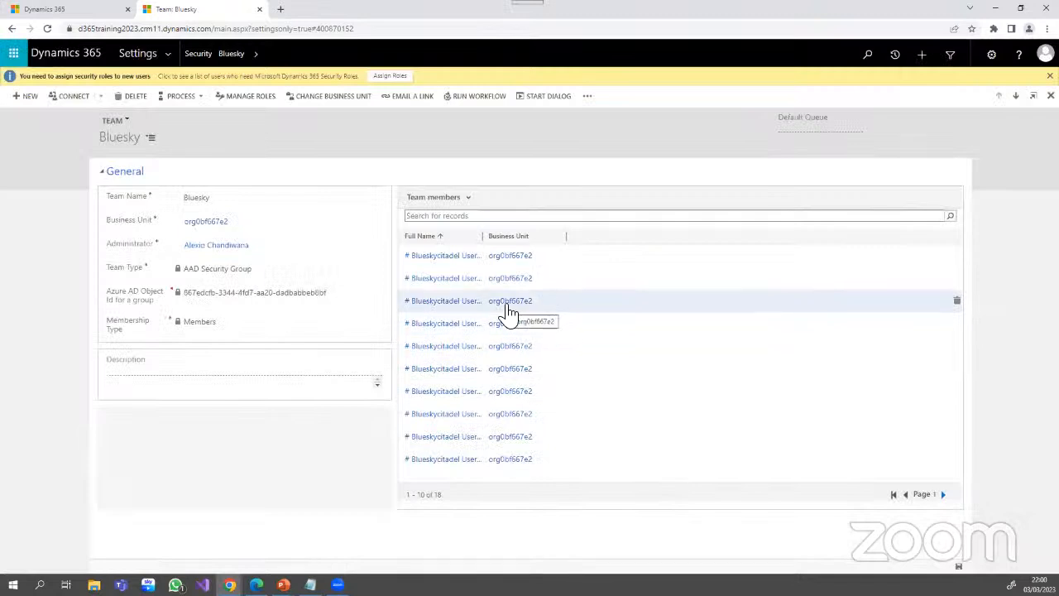
# - Open team member # Blueskycitadel User 12 and check the roles of that user's Bluesky team, leaving the role selection unchanged
pyautogui.click(447, 306)
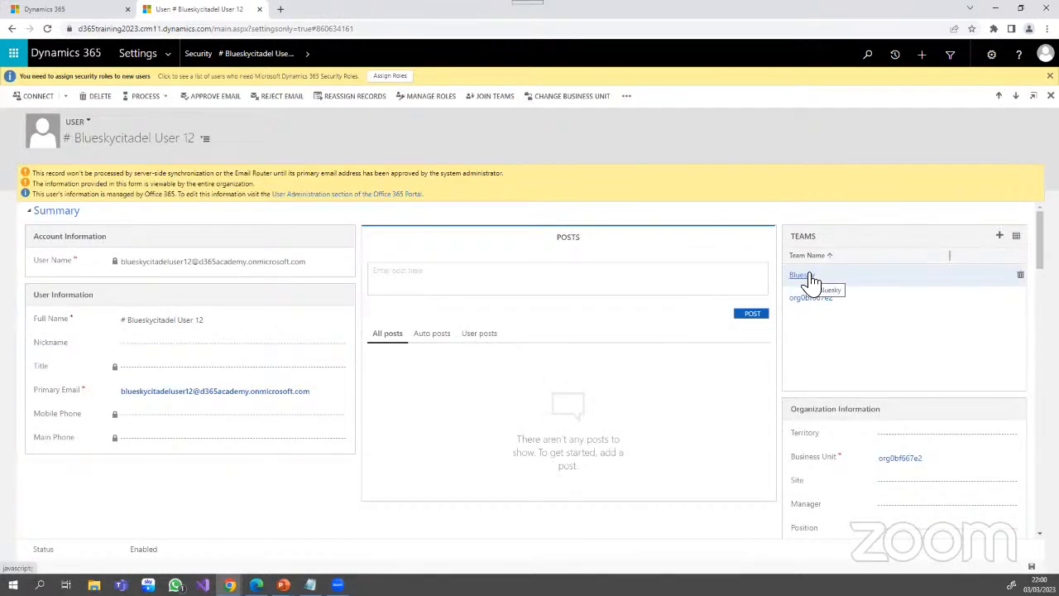
pyautogui.click(801, 275)
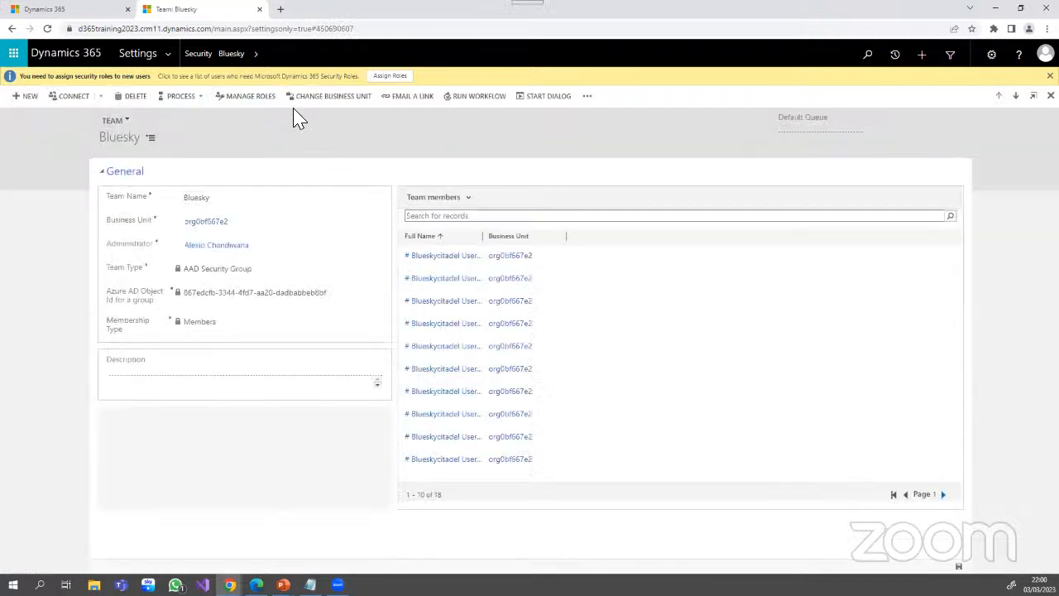
pyautogui.click(262, 103)
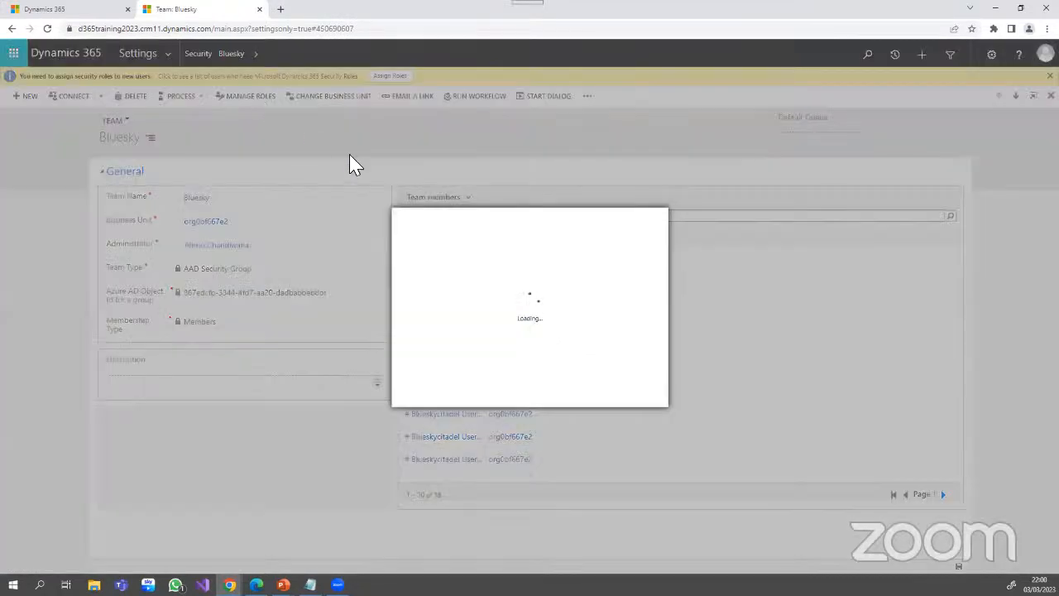
pyautogui.scroll(-5, 578, 328)
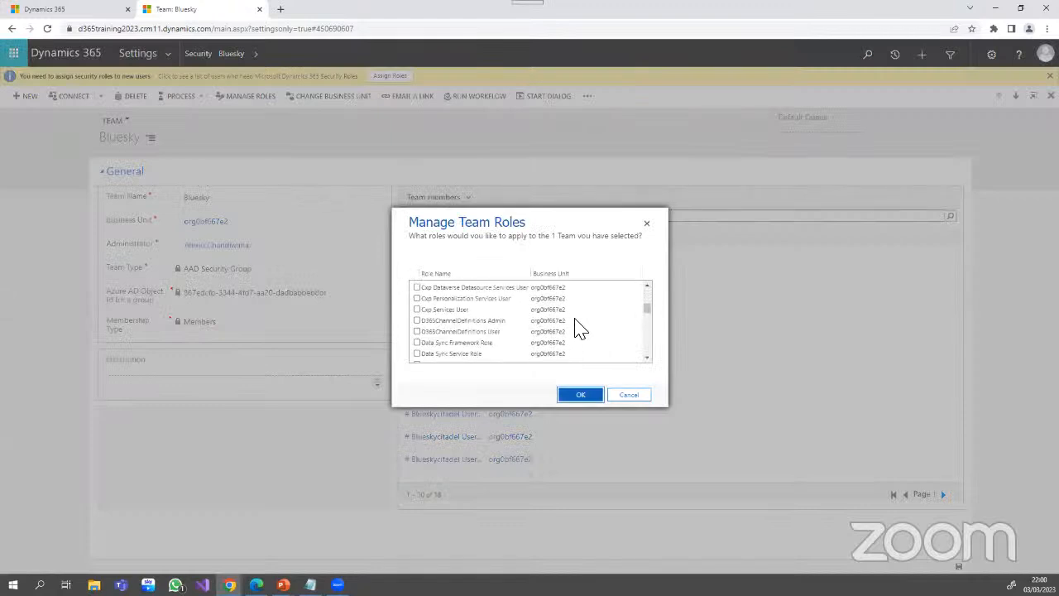
pyautogui.scroll(-10, 578, 328)
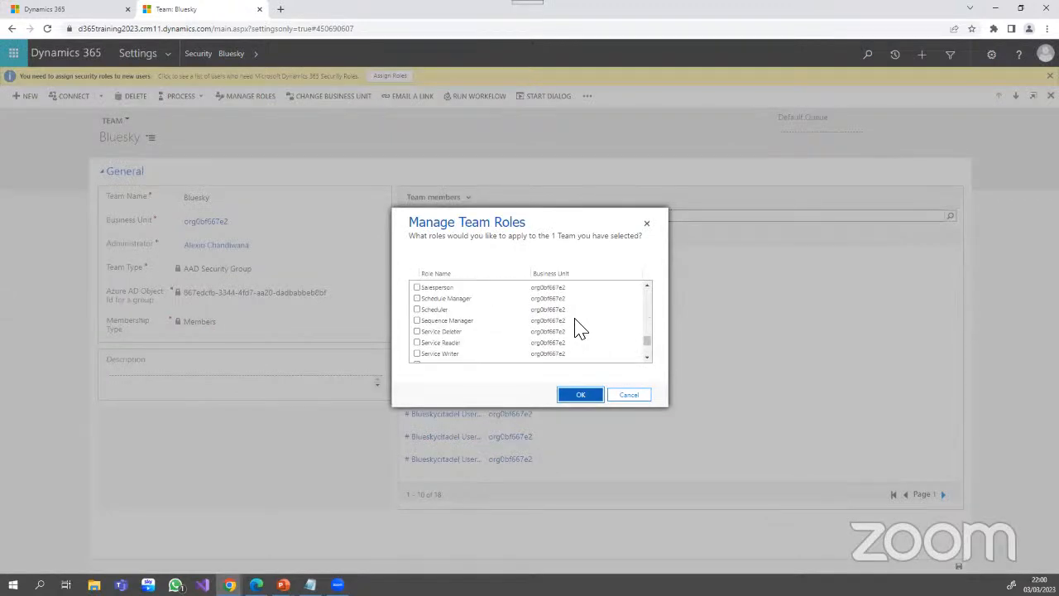
pyautogui.scroll(-4, 578, 328)
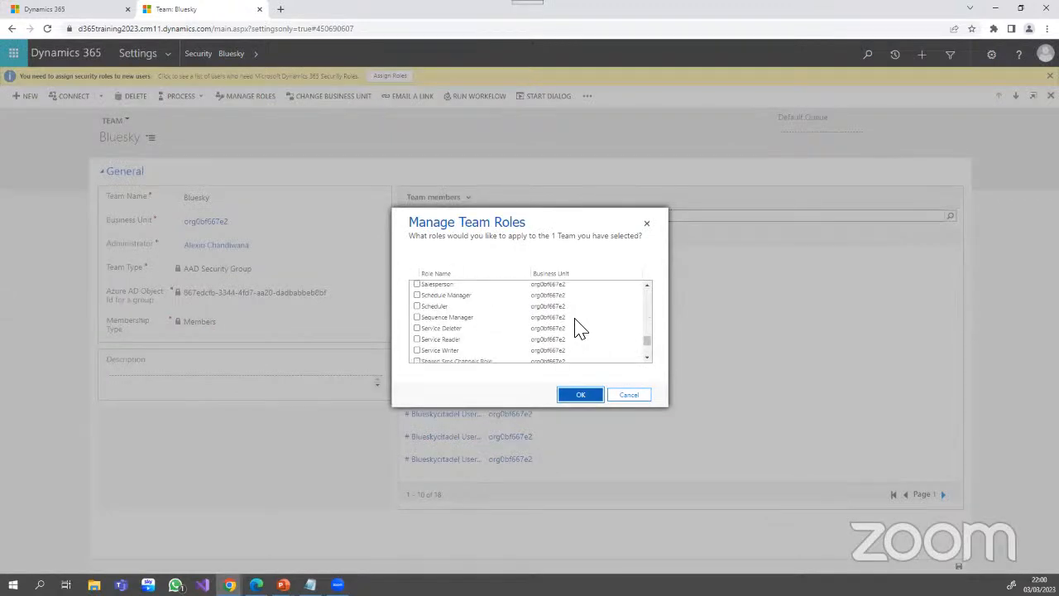
pyautogui.click(571, 391)
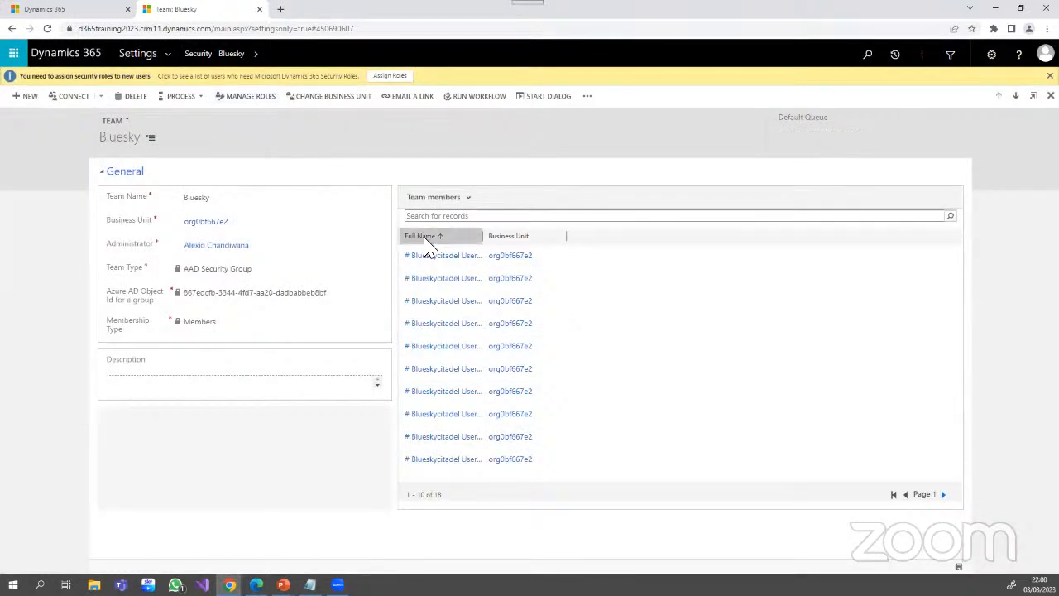
# - Return to # Blueskycitadel User 12, open its org0bf667e2 team, and examine that team's roles without changing any
pyautogui.click(12, 28)
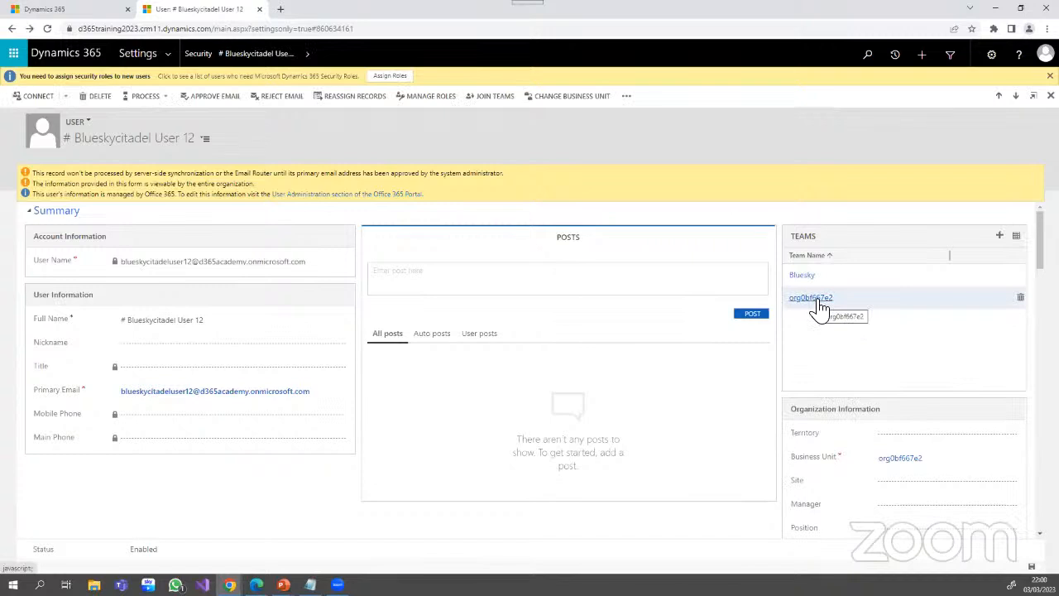
pyautogui.click(818, 303)
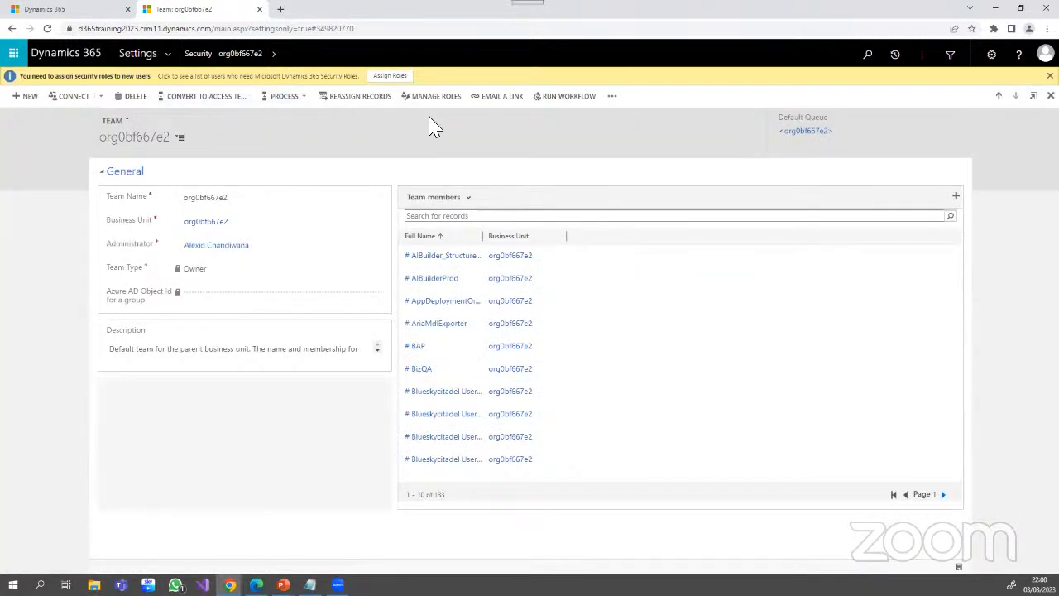
pyautogui.click(441, 98)
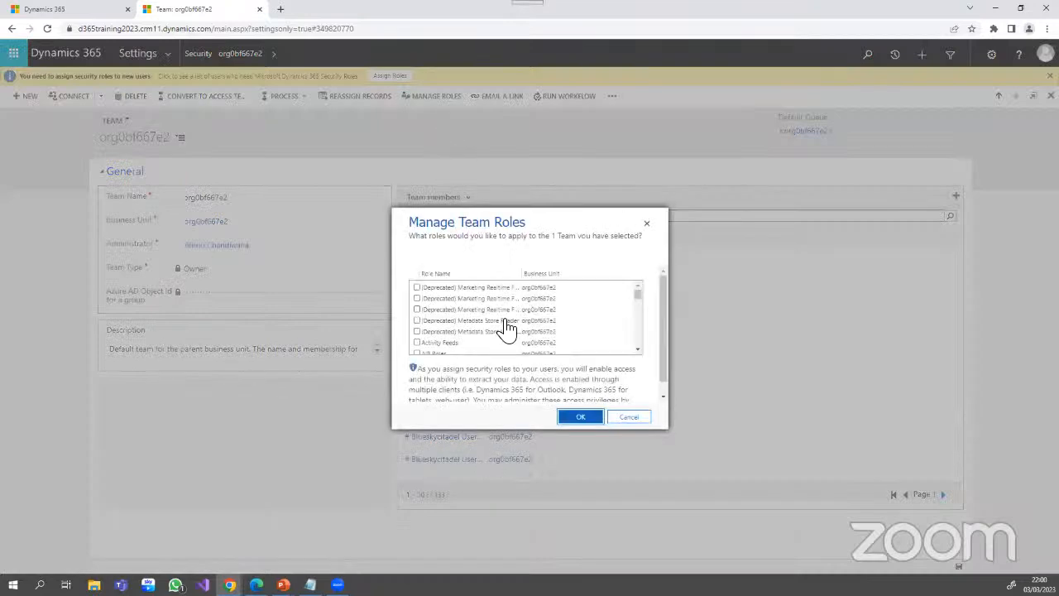
pyautogui.scroll(-5, 504, 318)
pyautogui.scroll(-15, 504, 313)
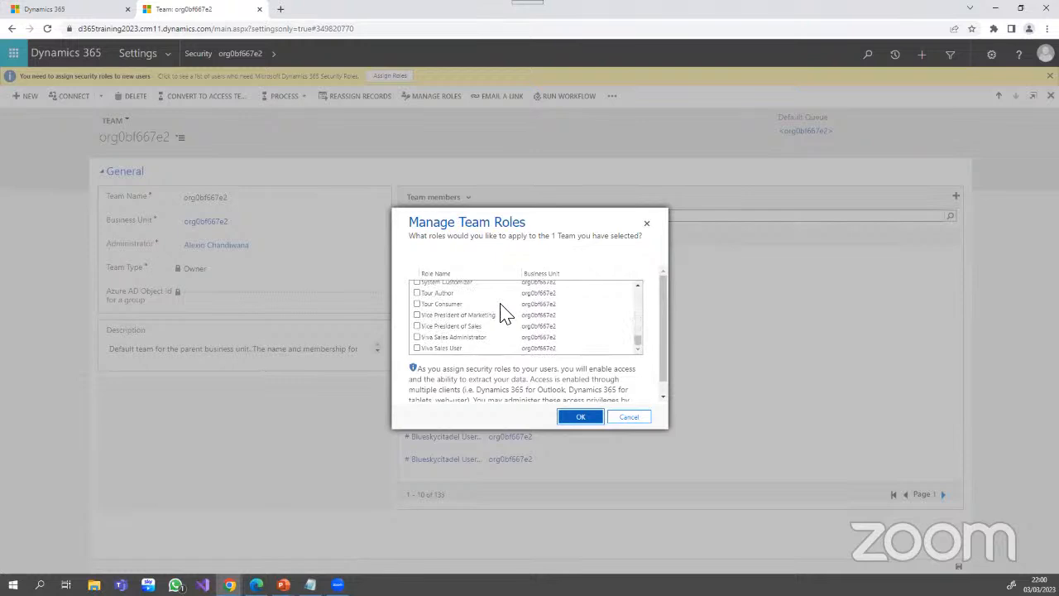
pyautogui.scroll(18, 504, 313)
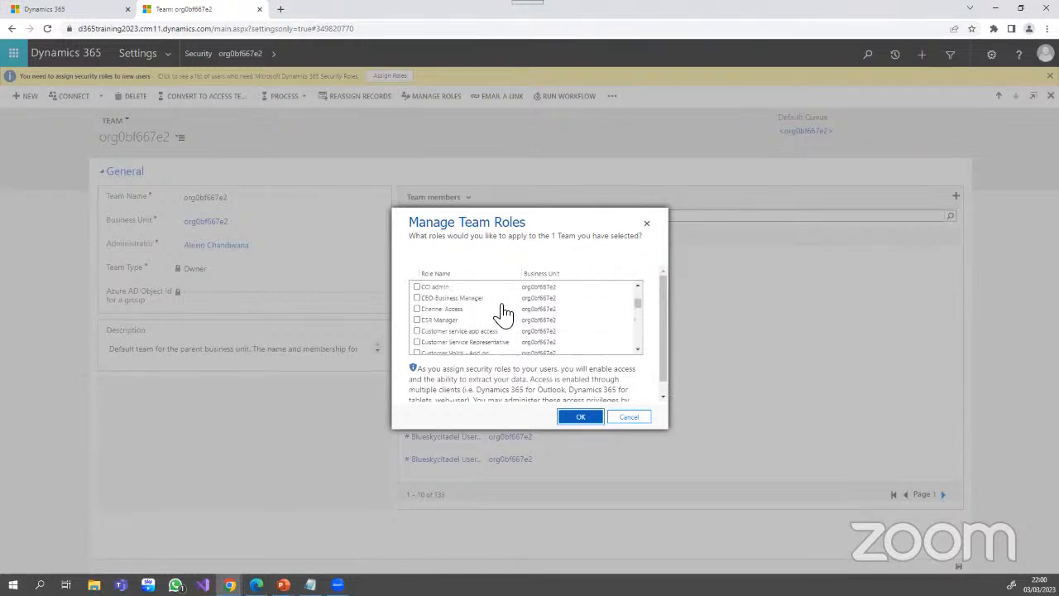
pyautogui.scroll(3, 504, 313)
pyautogui.scroll(-5, 529, 302)
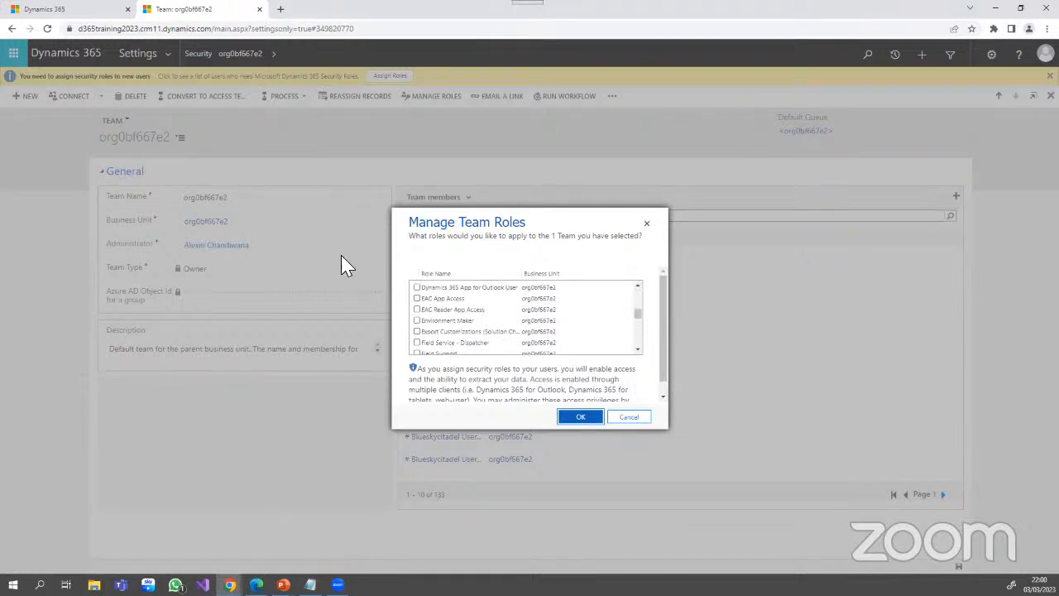
pyautogui.moveTo(639, 317); pyautogui.dragTo(639, 286)
pyautogui.click(648, 227)
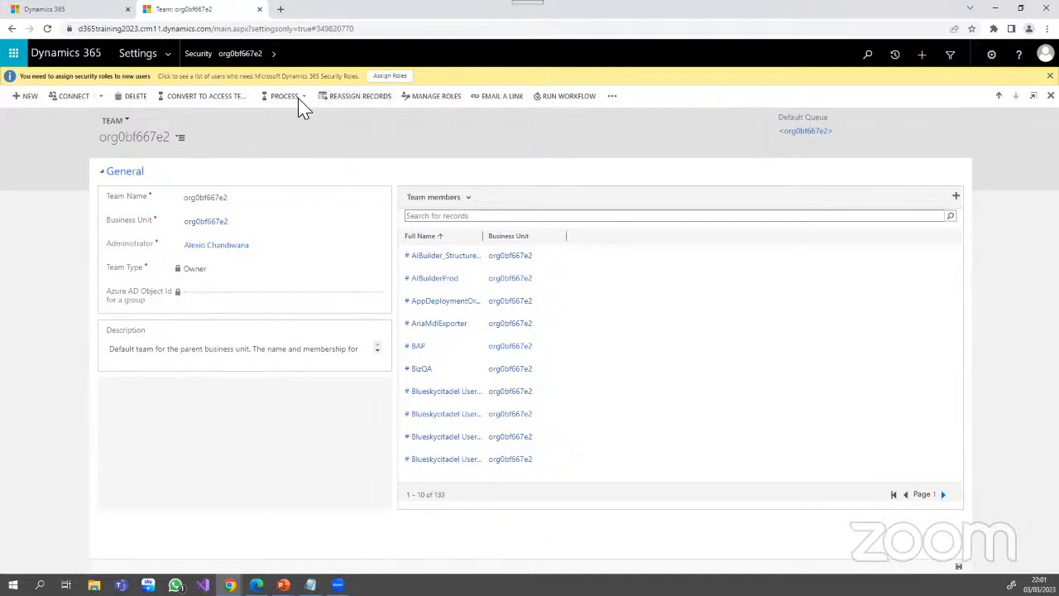
# - View the Local Business Owner Teams list from the Security page, return to that page, and dismiss the role-assignment notice
pyautogui.click(207, 58)
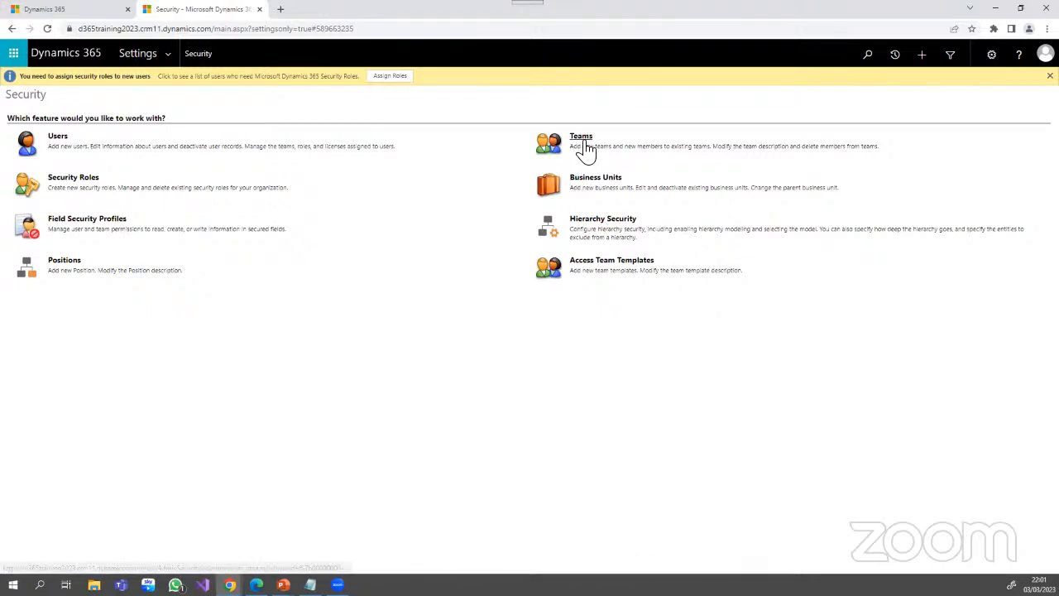
pyautogui.click(582, 137)
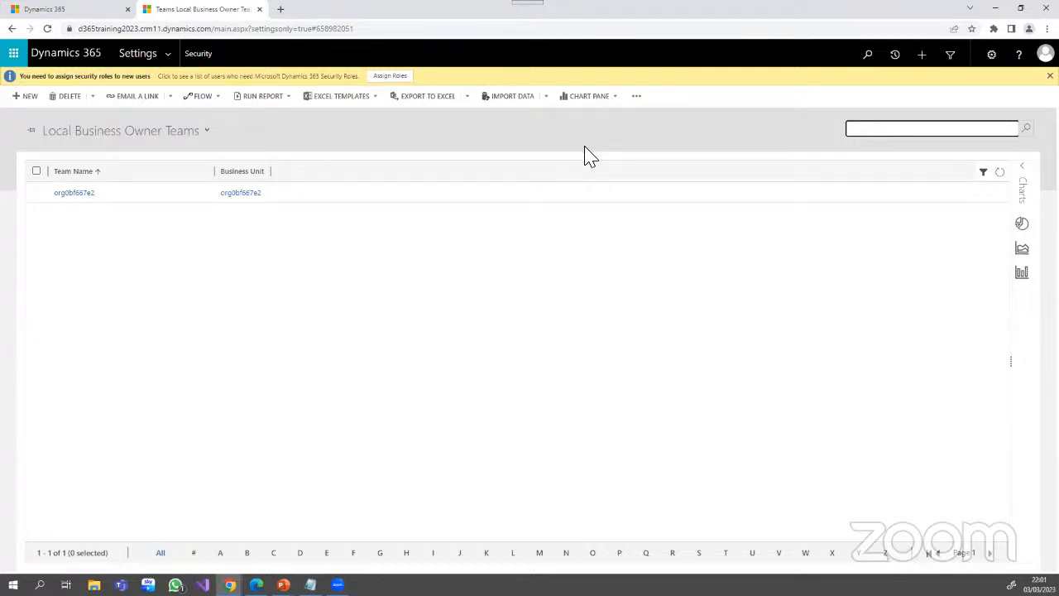
pyautogui.click(192, 64)
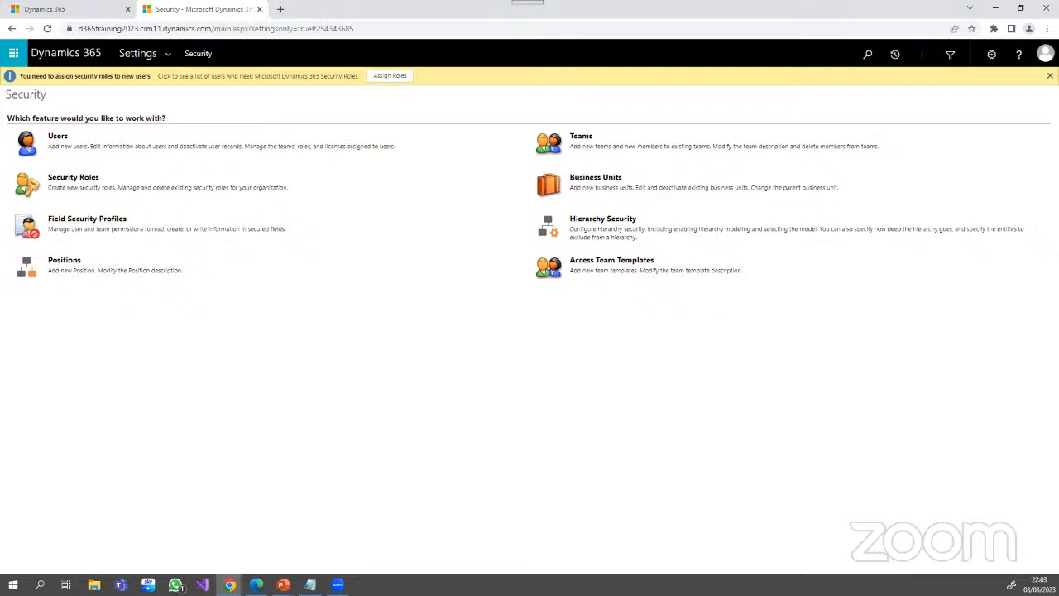
pyautogui.click(1051, 76)
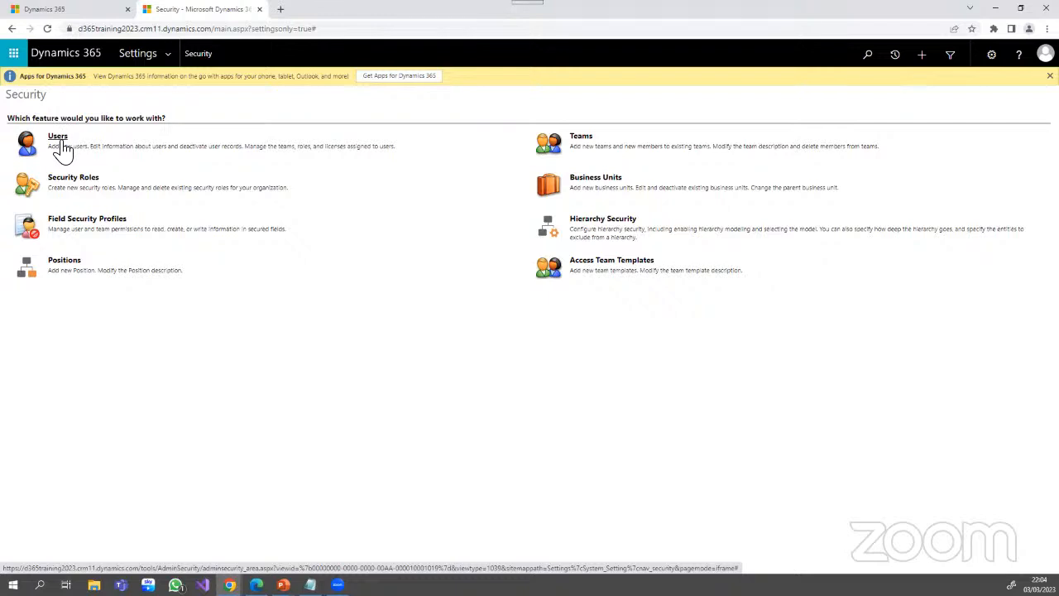
# - Open the Users list from the Security page, switch it to the Enabled Users view, and look through the listed users
pyautogui.click(61, 142)
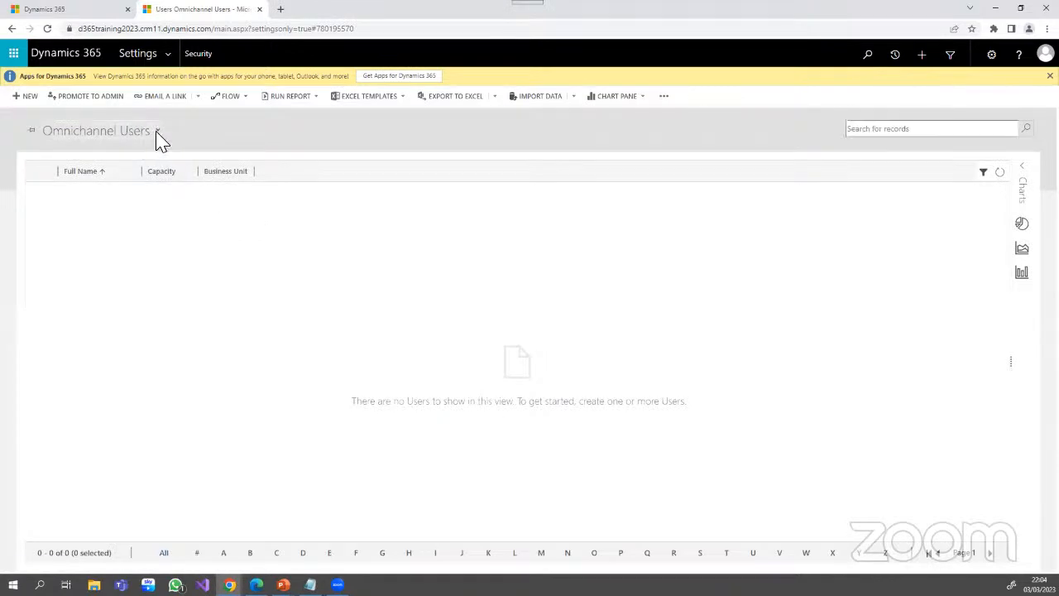
pyautogui.click(157, 134)
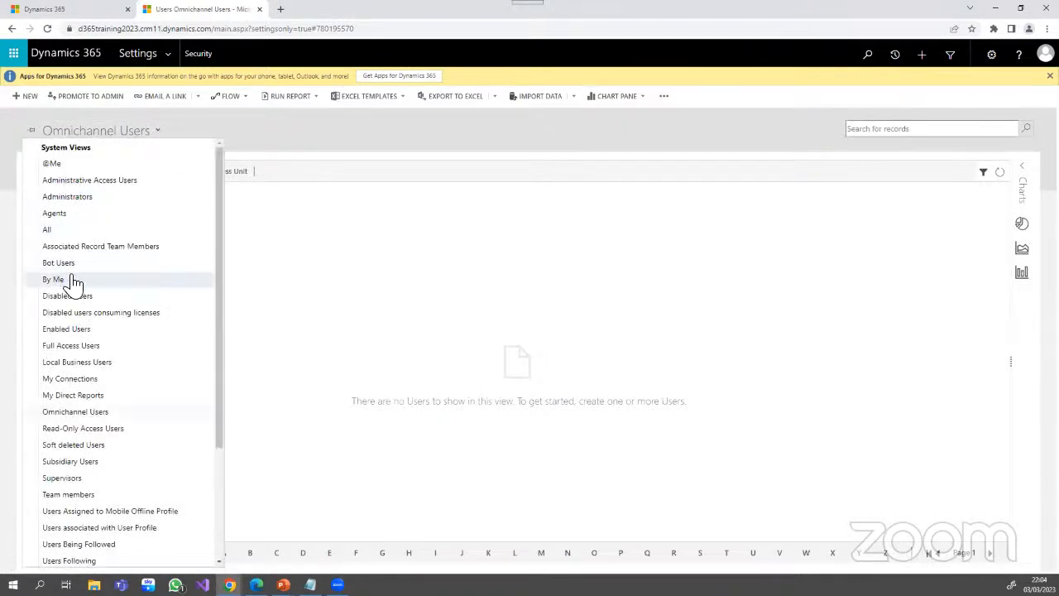
pyautogui.click(65, 331)
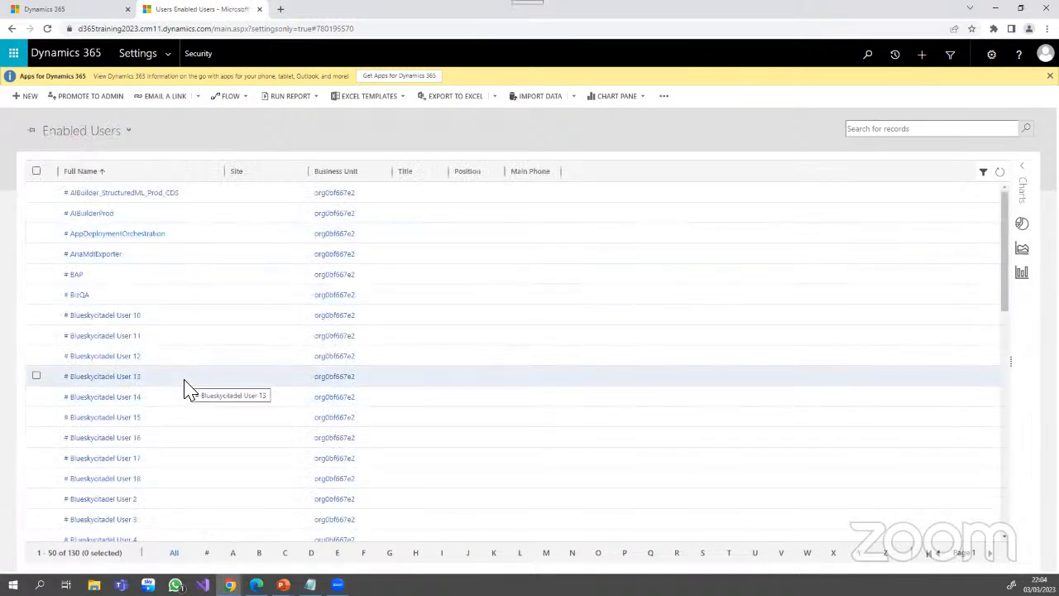
pyautogui.scroll(-5, 187, 389)
pyautogui.scroll(-3, 186, 389)
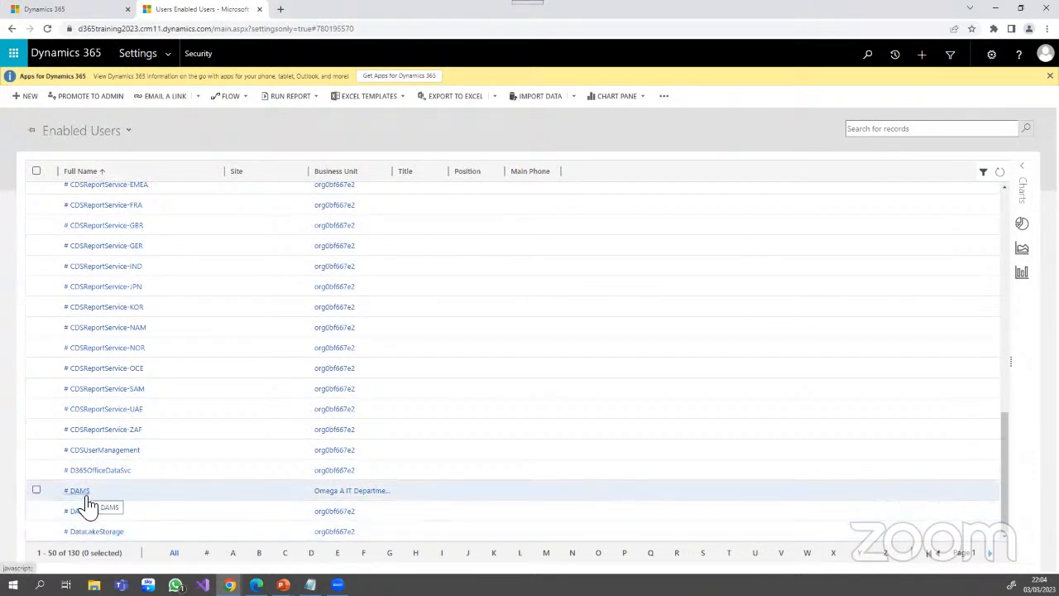
pyautogui.scroll(3, 106, 426)
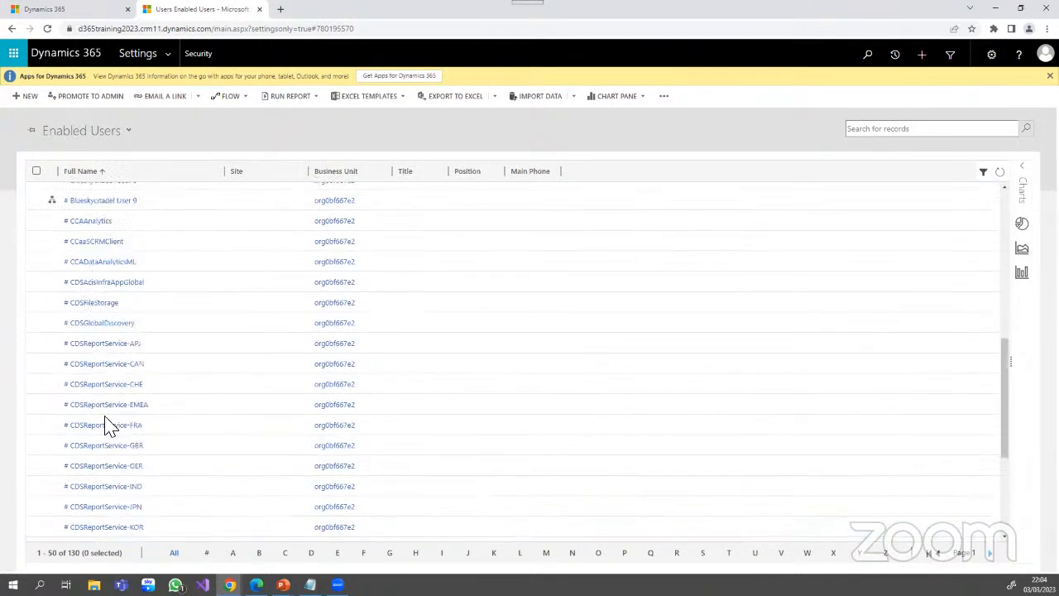
pyautogui.scroll(4, 106, 426)
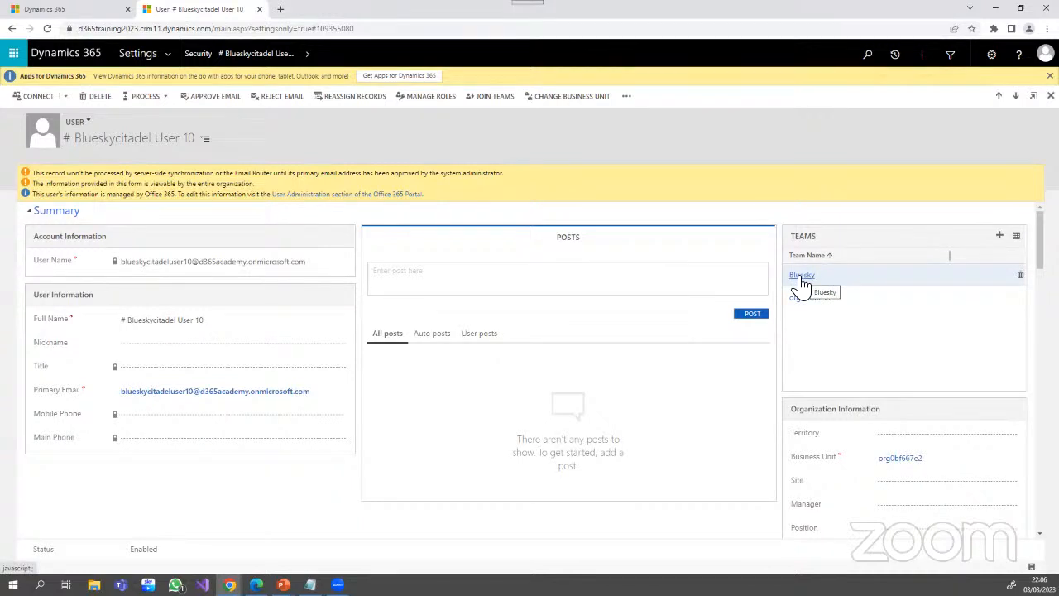
# - Examine the security roles assigned directly to # Blueskycitadel User 10 and close the role list without changes
pyautogui.click(437, 97)
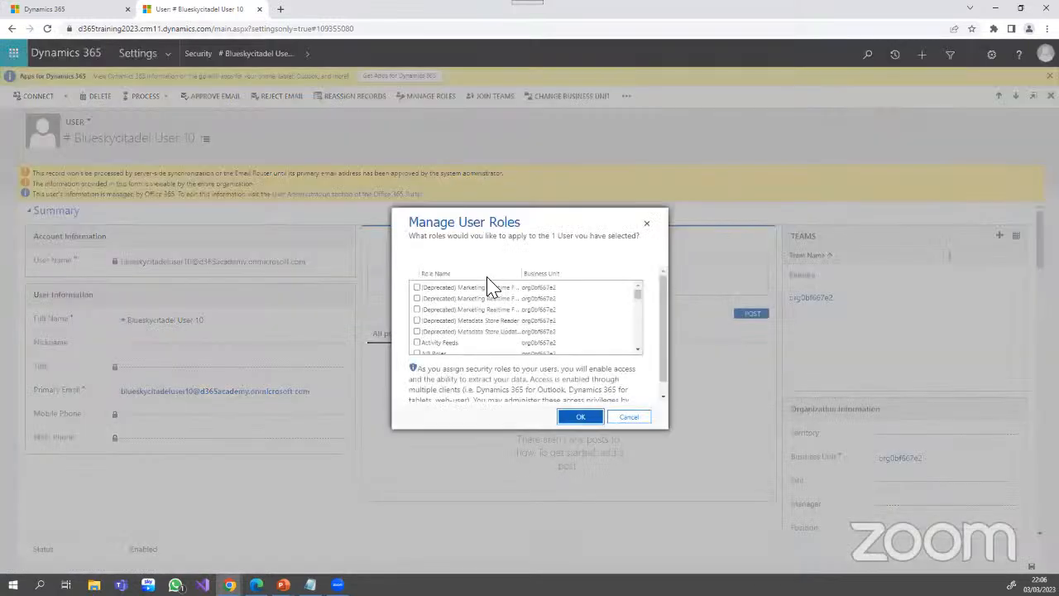
pyautogui.scroll(-5, 530, 319)
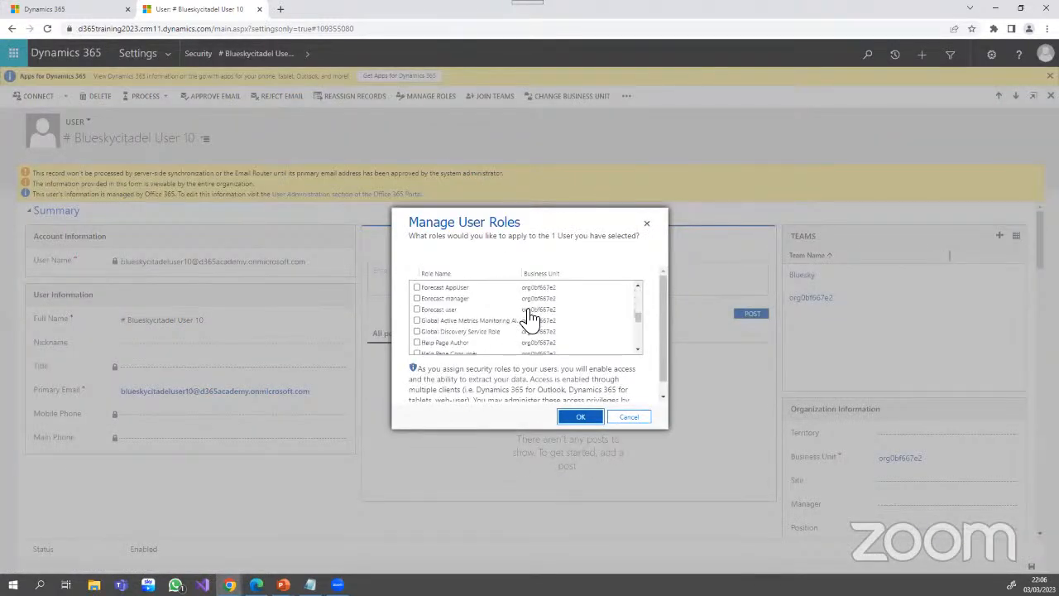
pyautogui.scroll(-10, 530, 319)
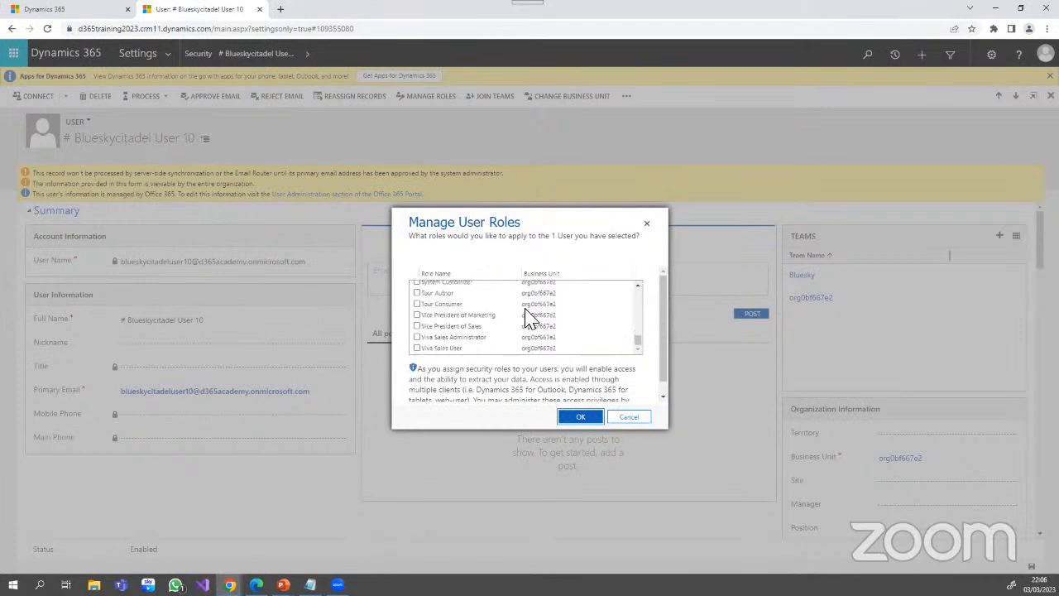
pyautogui.scroll(10, 530, 319)
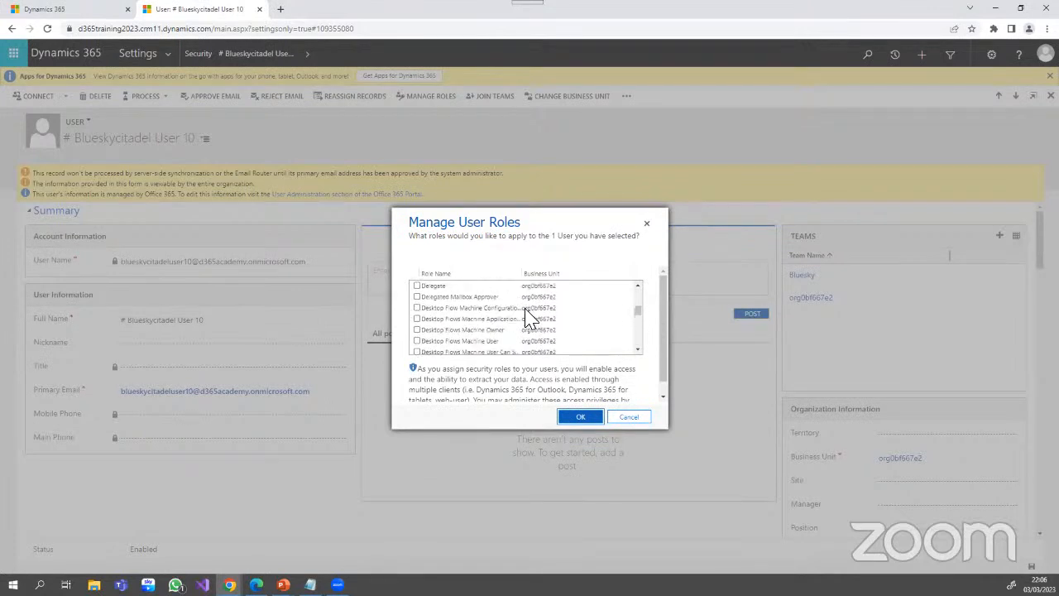
pyautogui.scroll(6, 530, 319)
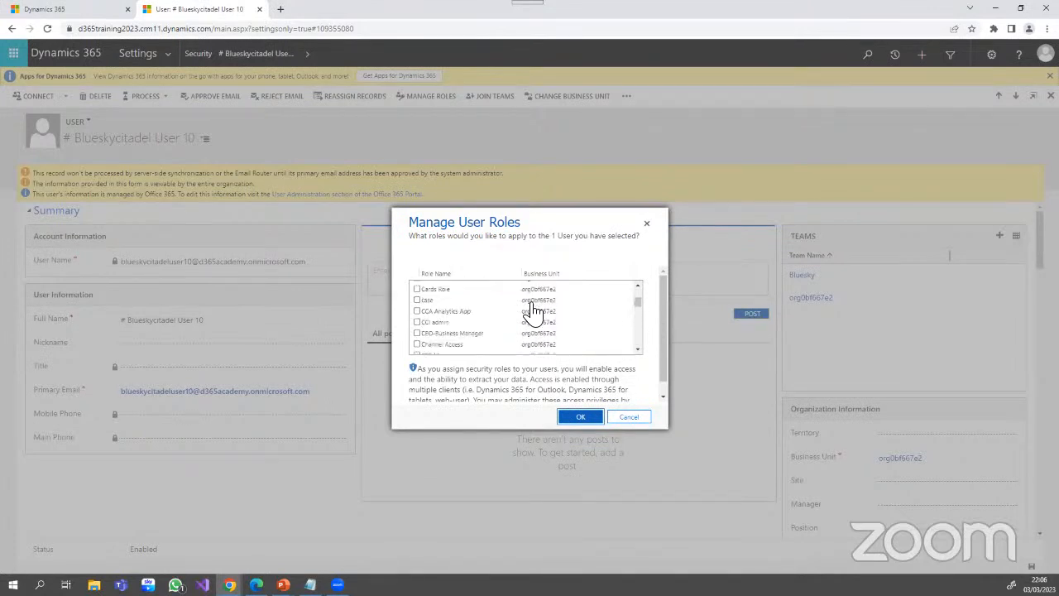
pyautogui.click(647, 223)
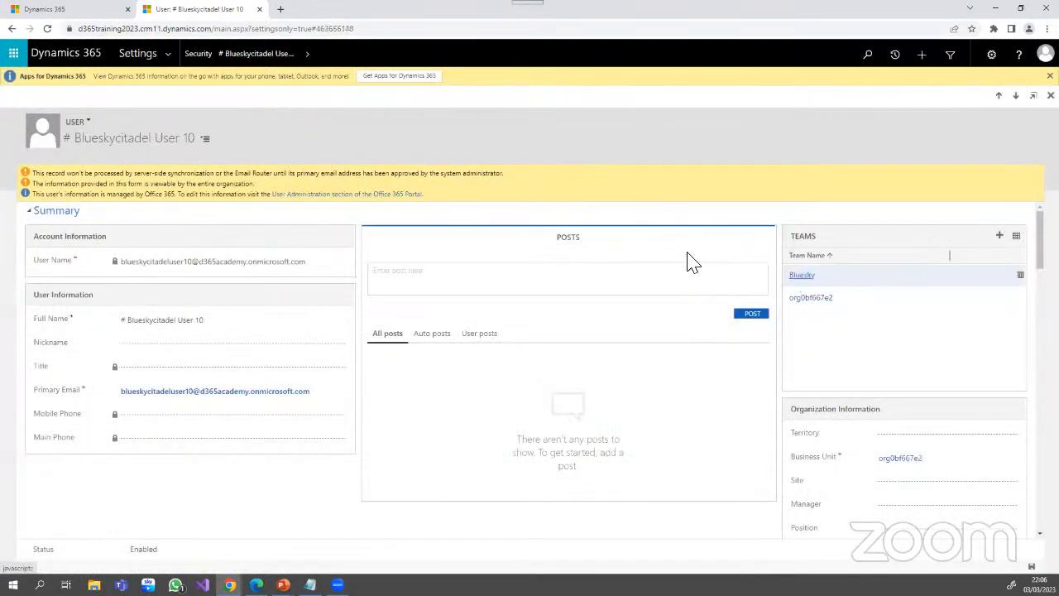
# - Open the user's Bluesky team and examine its security roles down to System Administrator, leaving that role selected when closing the list
pyautogui.click(802, 275)
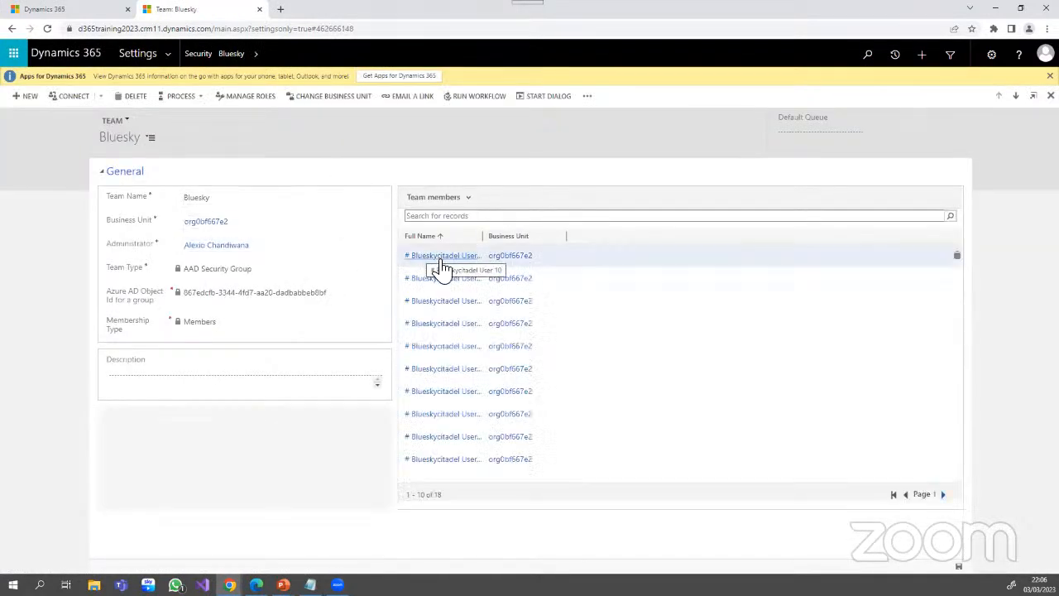
pyautogui.click(260, 106)
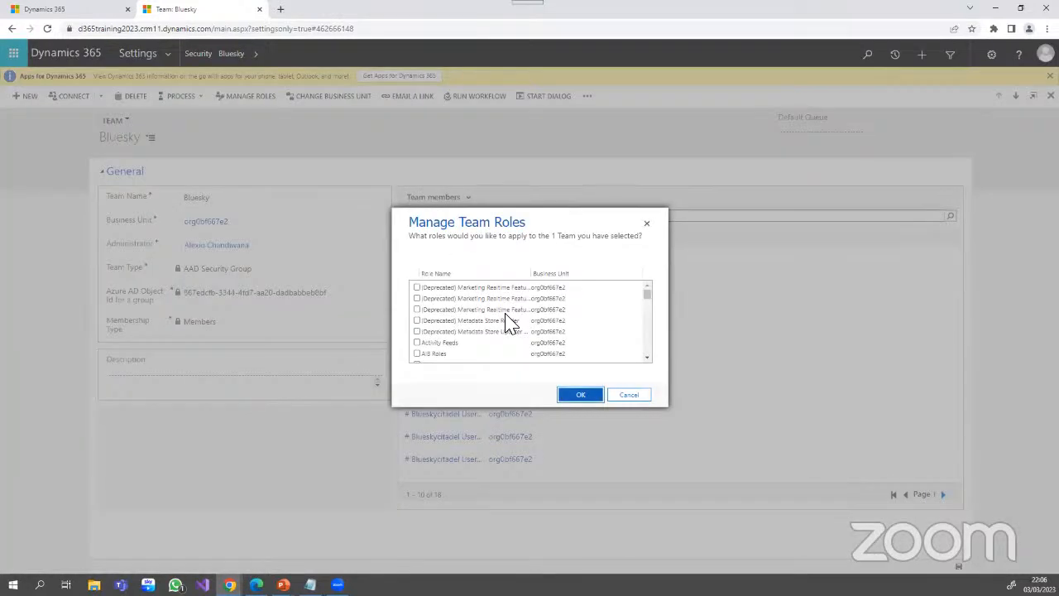
pyautogui.scroll(-6, 521, 331)
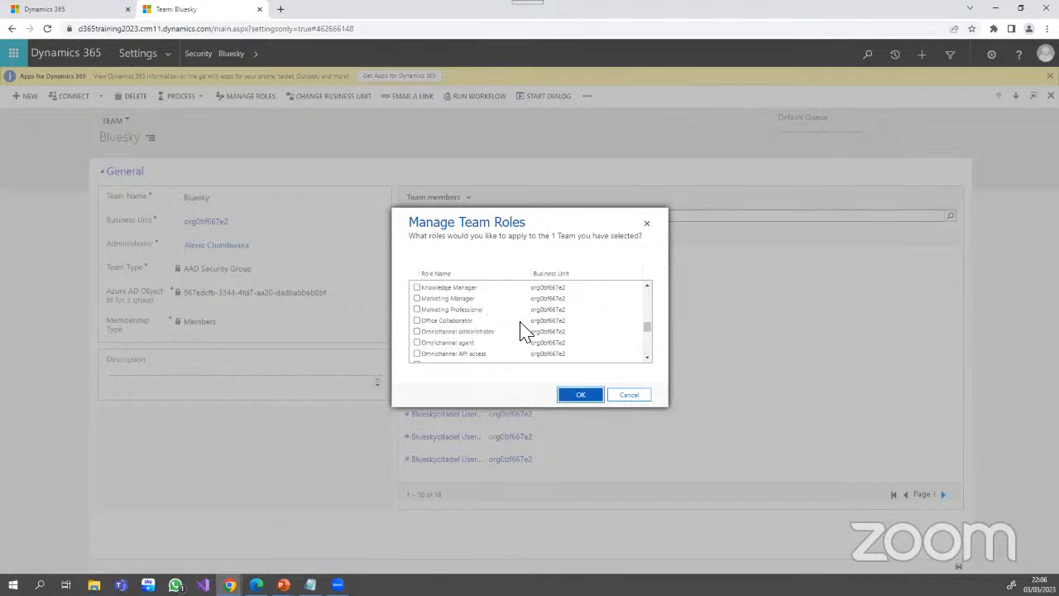
pyautogui.scroll(-5, 520, 331)
pyautogui.click(421, 289)
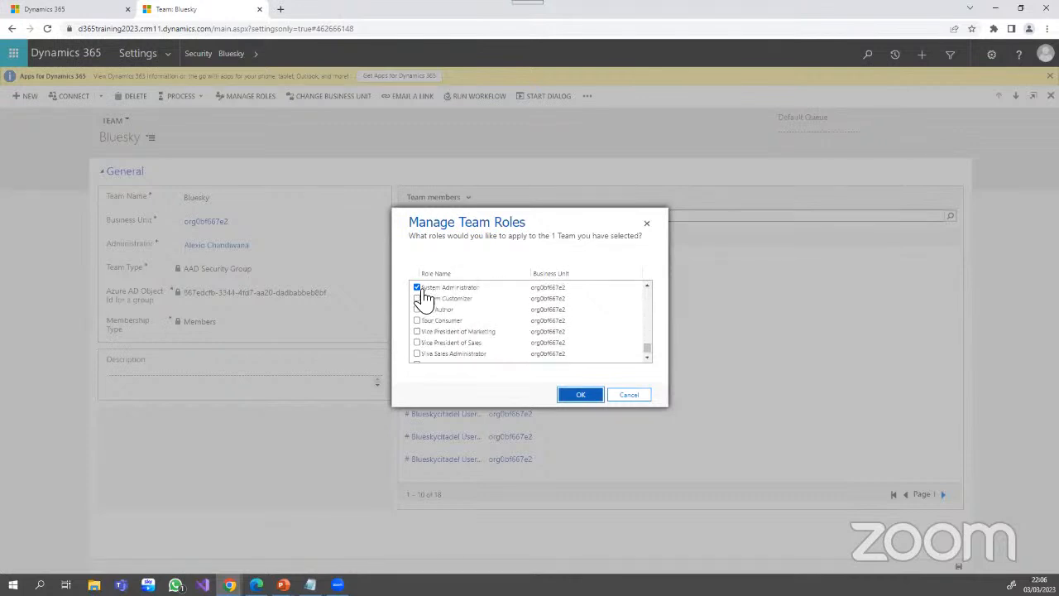
pyautogui.click(417, 288)
pyautogui.click(417, 288)
pyautogui.click(601, 397)
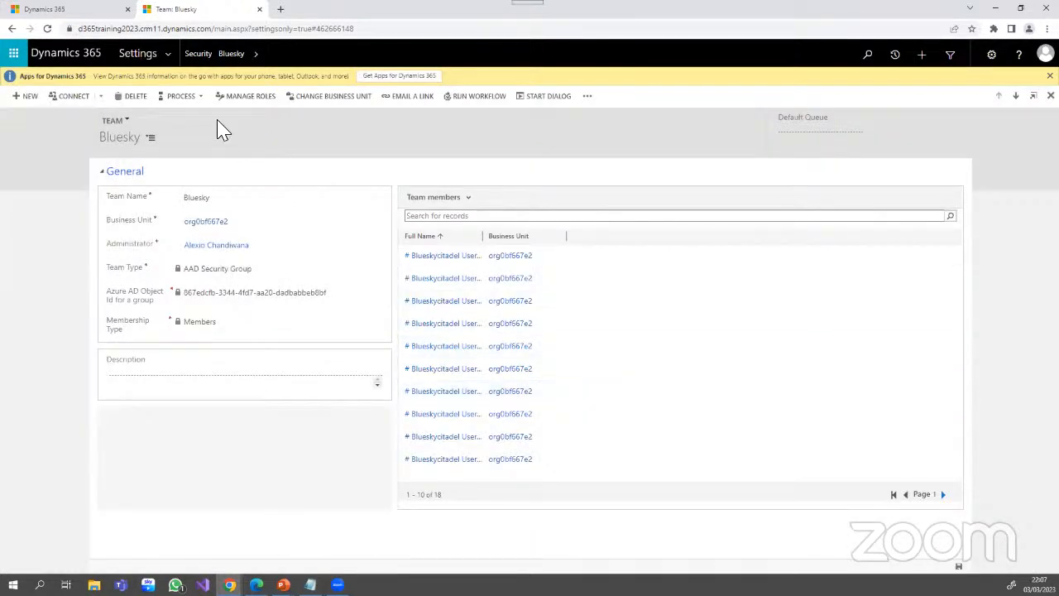
# - Return to # Blueskycitadel User 10 and examine the available user roles down to the Forecast and IoT roles
pyautogui.click(12, 28)
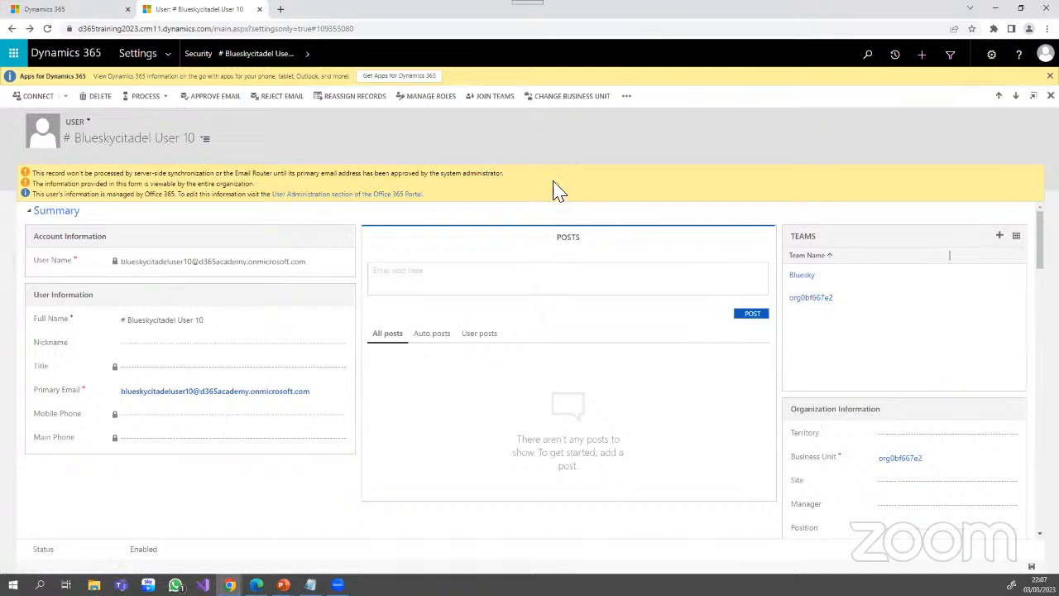
pyautogui.click(433, 103)
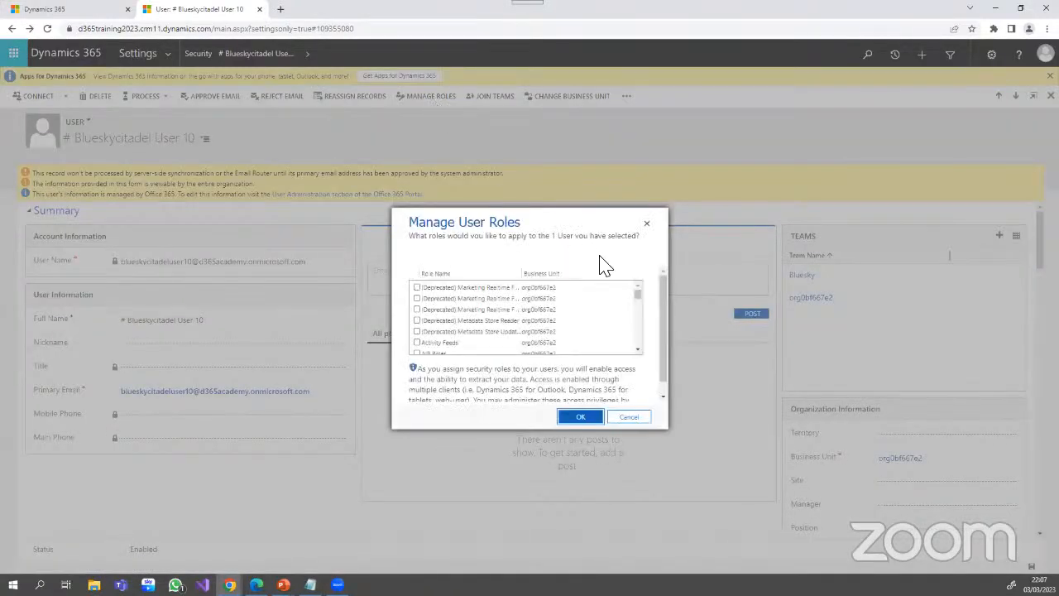
pyautogui.click(638, 349)
pyautogui.click(638, 349)
pyautogui.click(638, 349)
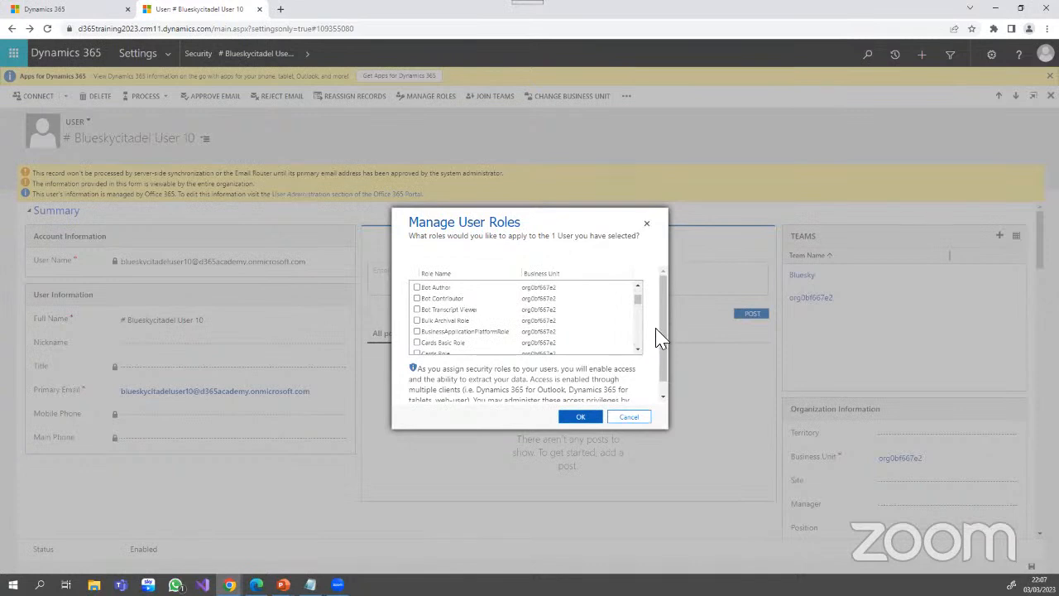
pyautogui.scroll(-2, 520, 334)
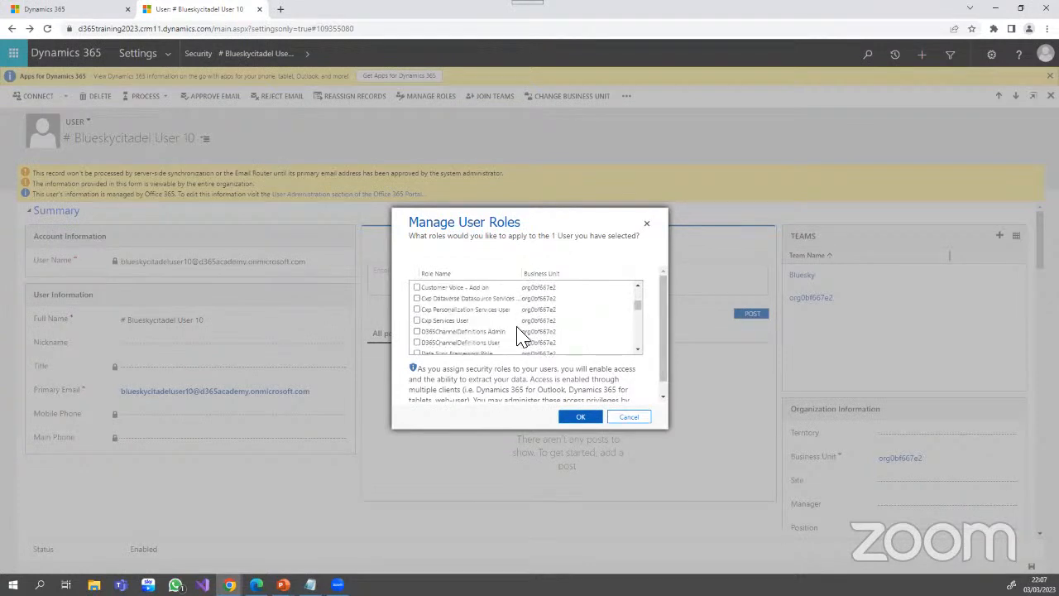
pyautogui.scroll(-2, 516, 333)
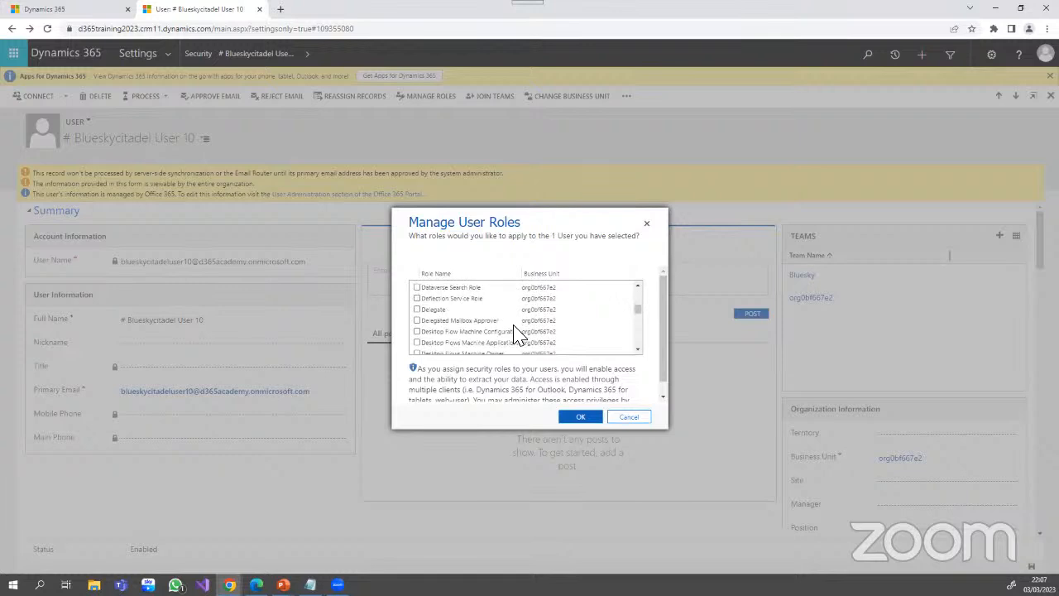
pyautogui.scroll(-4, 517, 334)
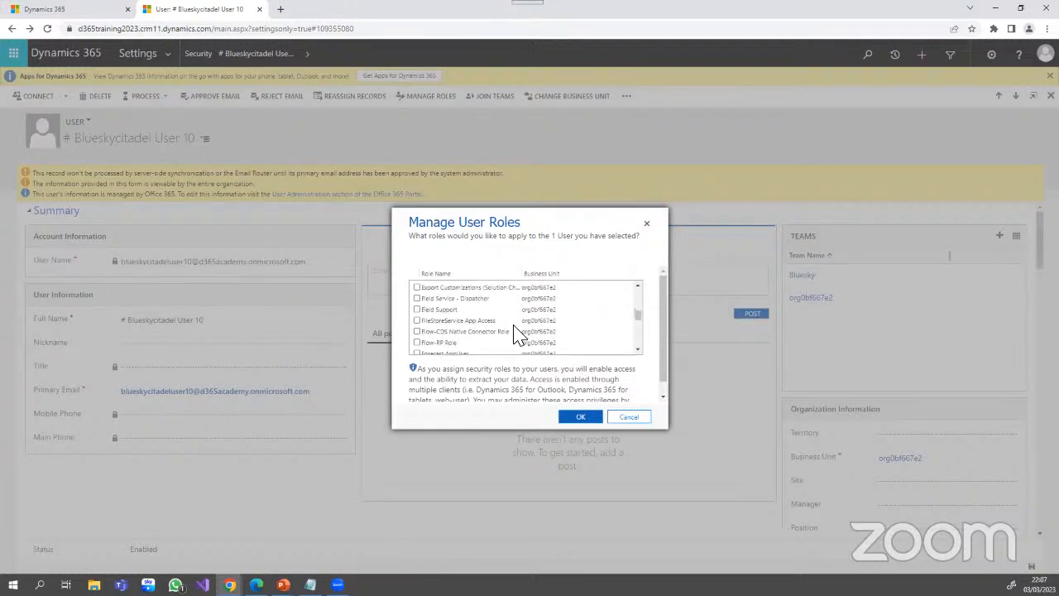
pyautogui.scroll(-2, 517, 333)
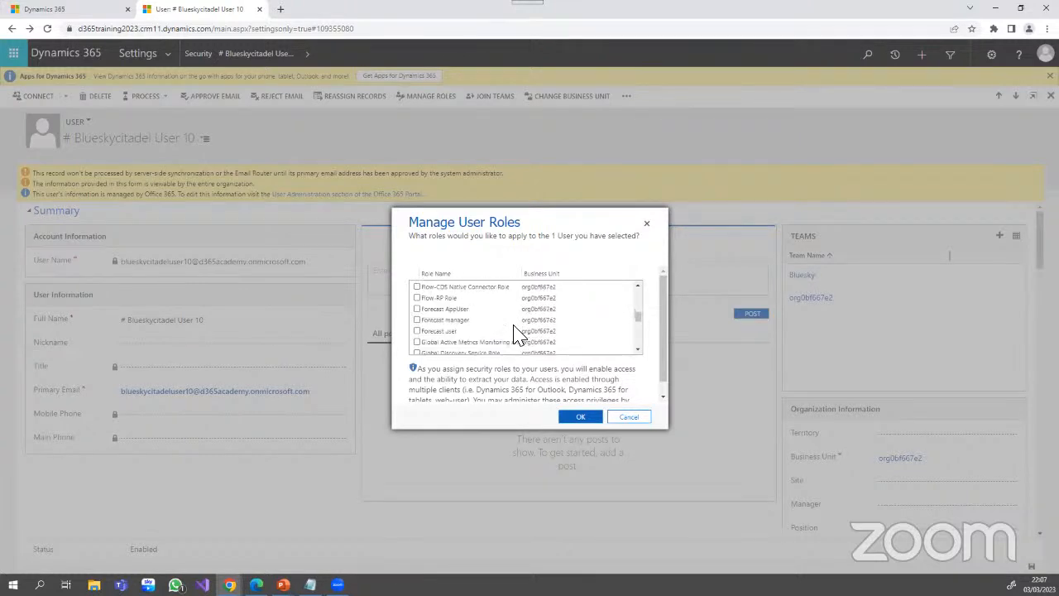
pyautogui.scroll(-2, 516, 333)
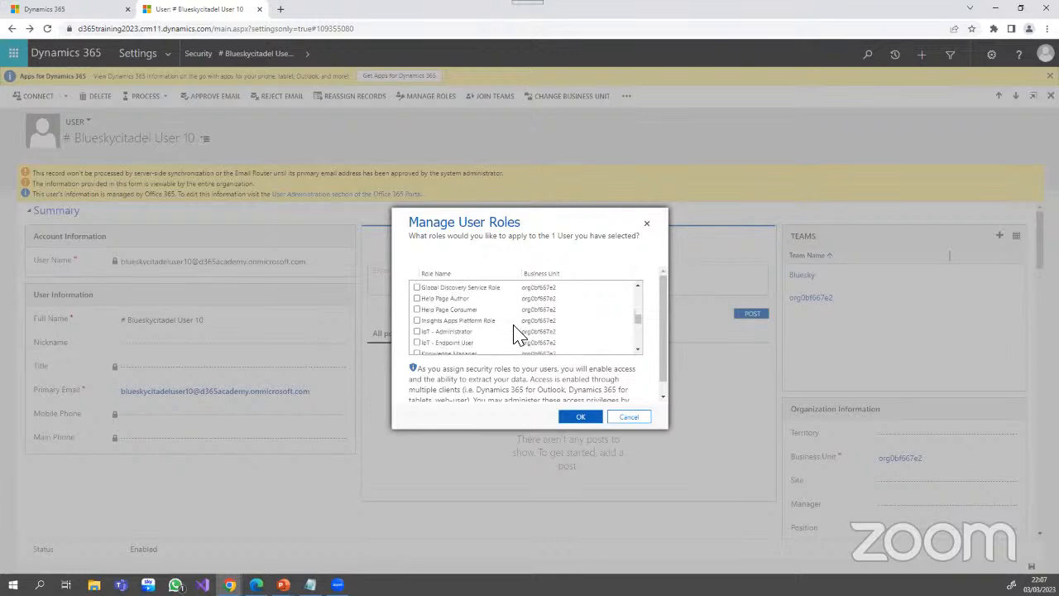
pyautogui.scroll(2, 516, 334)
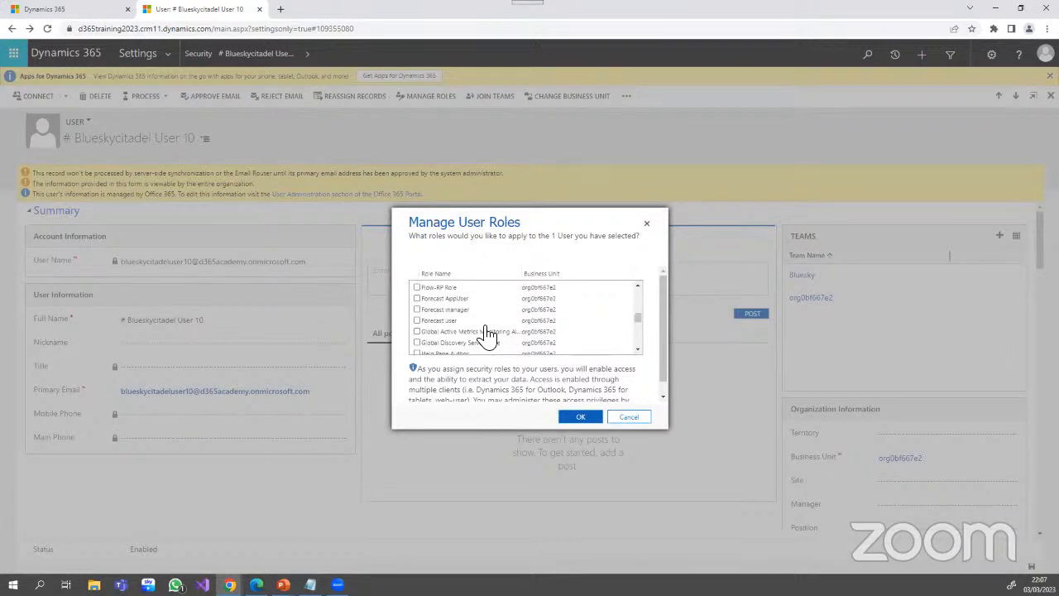
# - Select the Forecast manager role for # Blueskycitadel User 10, but cancel the role assignment
pyautogui.click(418, 311)
pyautogui.click(582, 418)
pyautogui.click(622, 424)
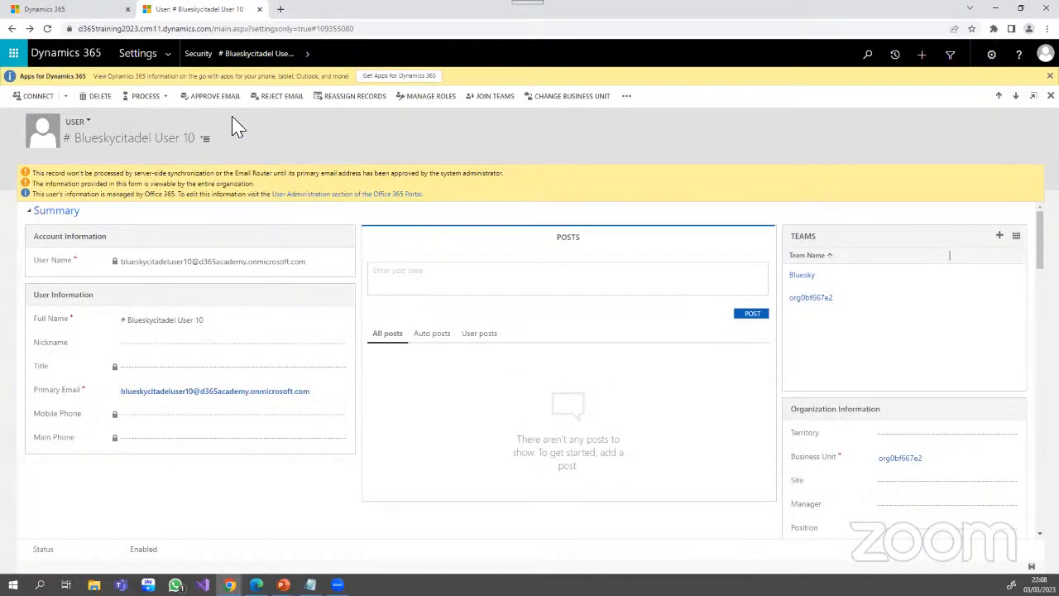
# - Start a new security role from the Security Roles list for business unit org0bf667e2 and name it Test
pyautogui.click(200, 54)
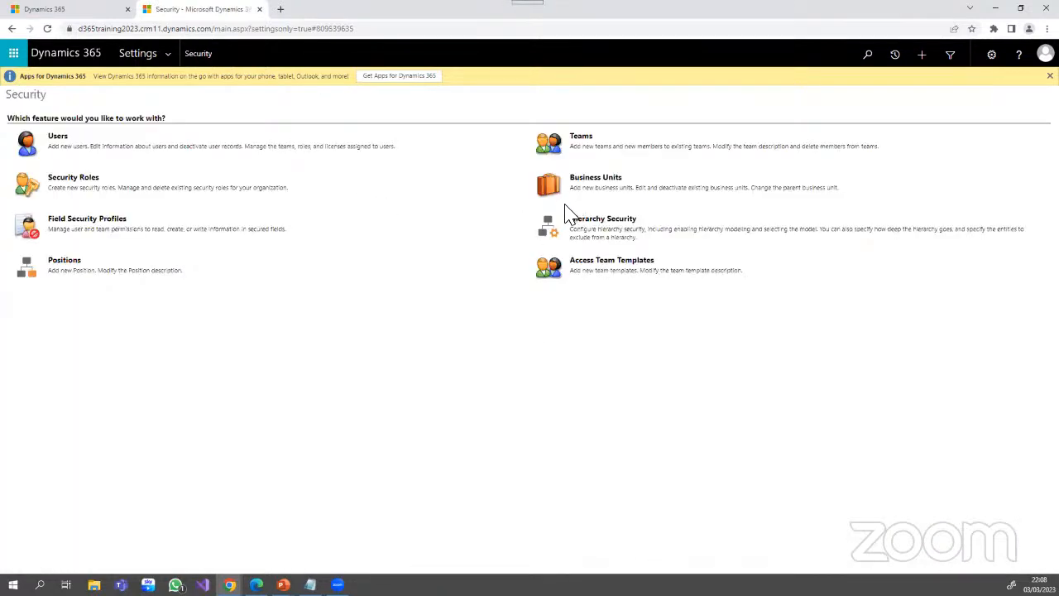
pyautogui.click(97, 186)
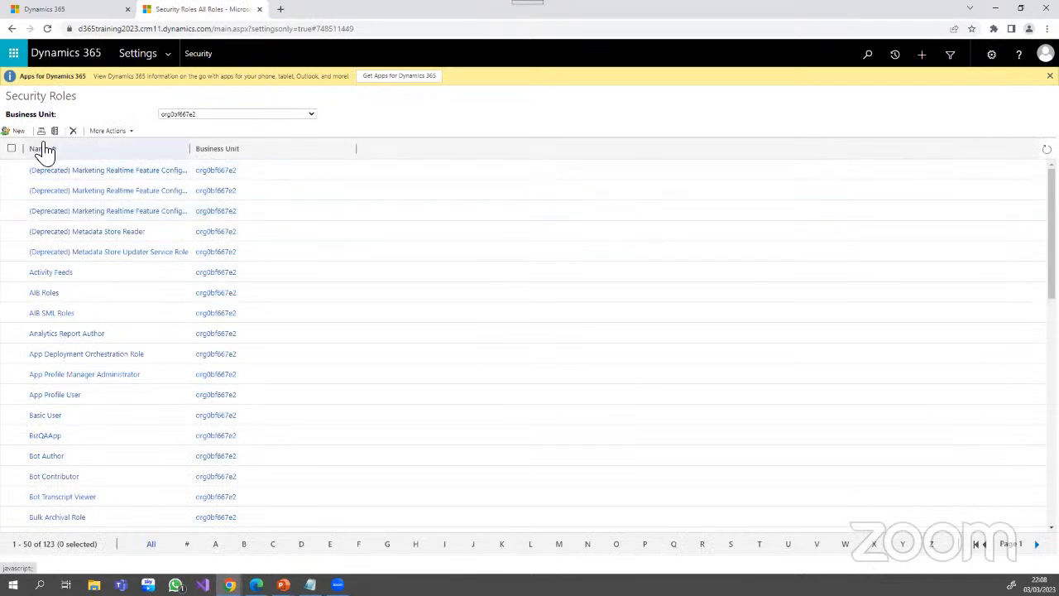
pyautogui.click(18, 133)
pyautogui.click(20, 134)
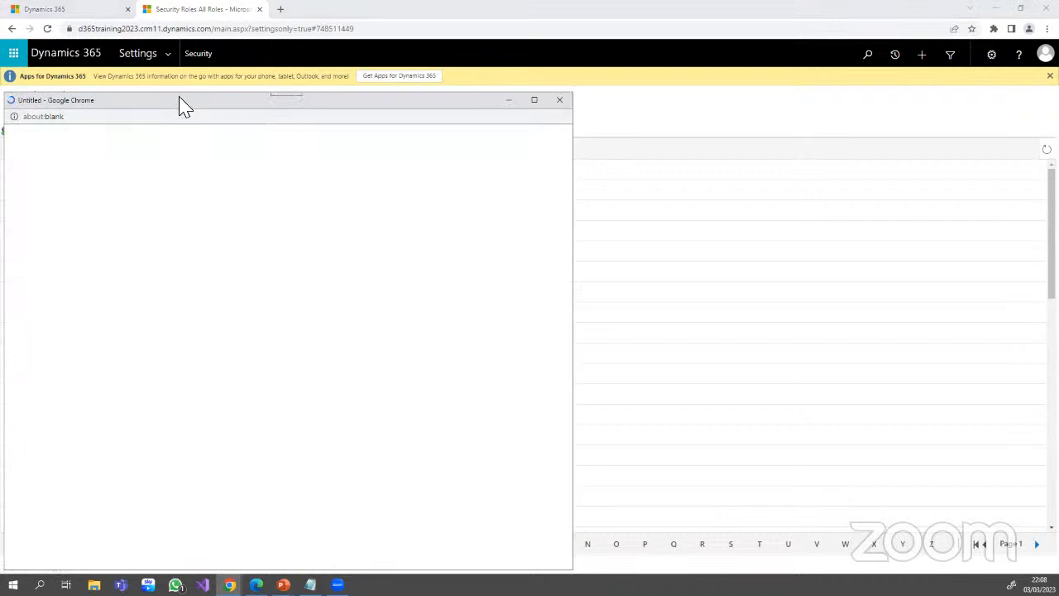
pyautogui.moveTo(181, 97); pyautogui.dragTo(353, 74)
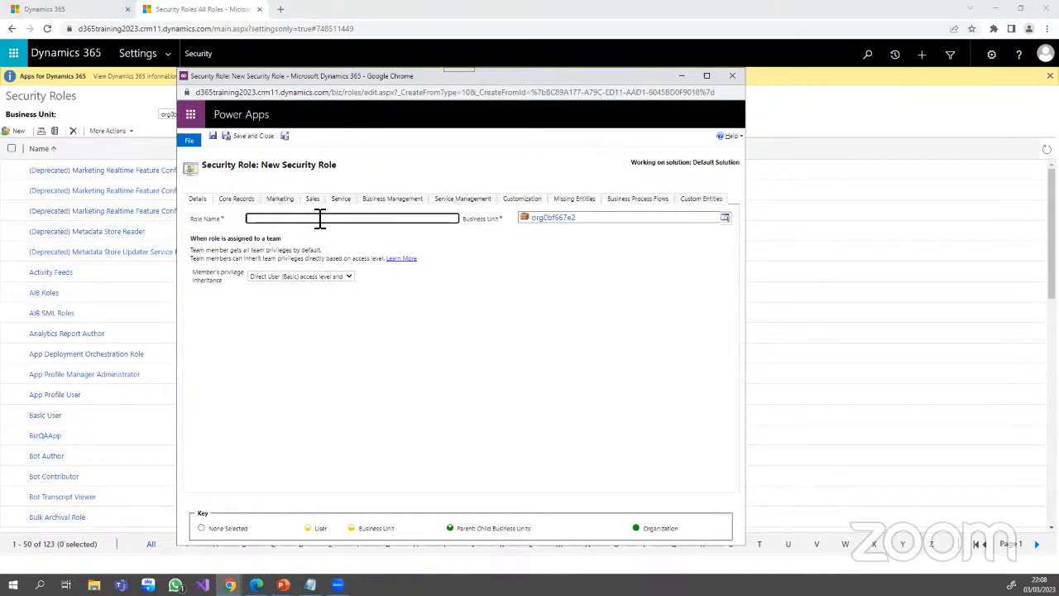
pyautogui.write('Test')
# - Examine the Test role's member privilege inheritance options, keeping Direct User (Basic) access level and Team privileges, and move the role window aside
pyautogui.click(348, 277)
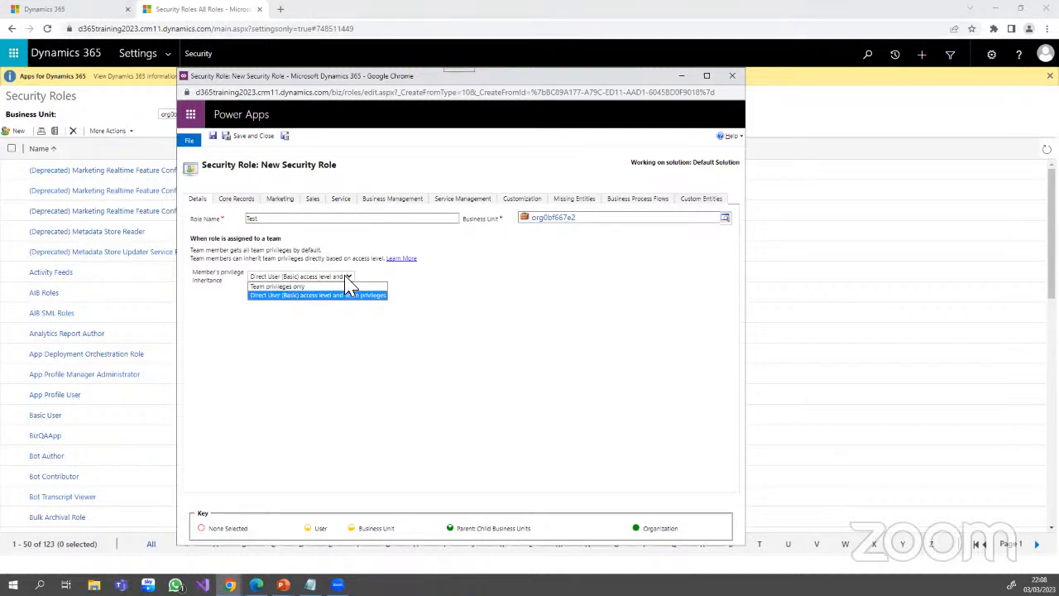
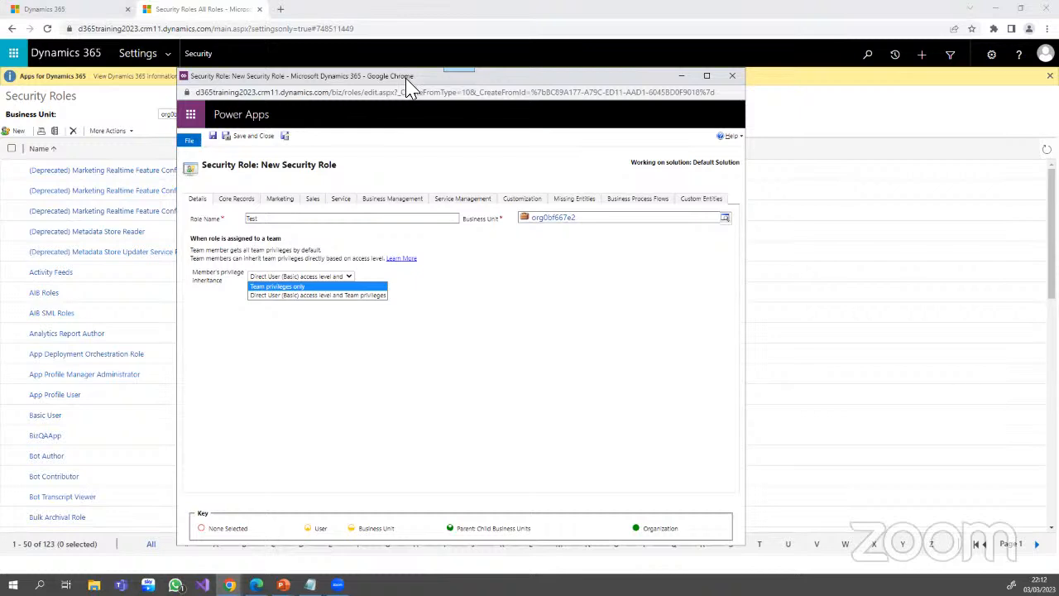
pyautogui.click(406, 78)
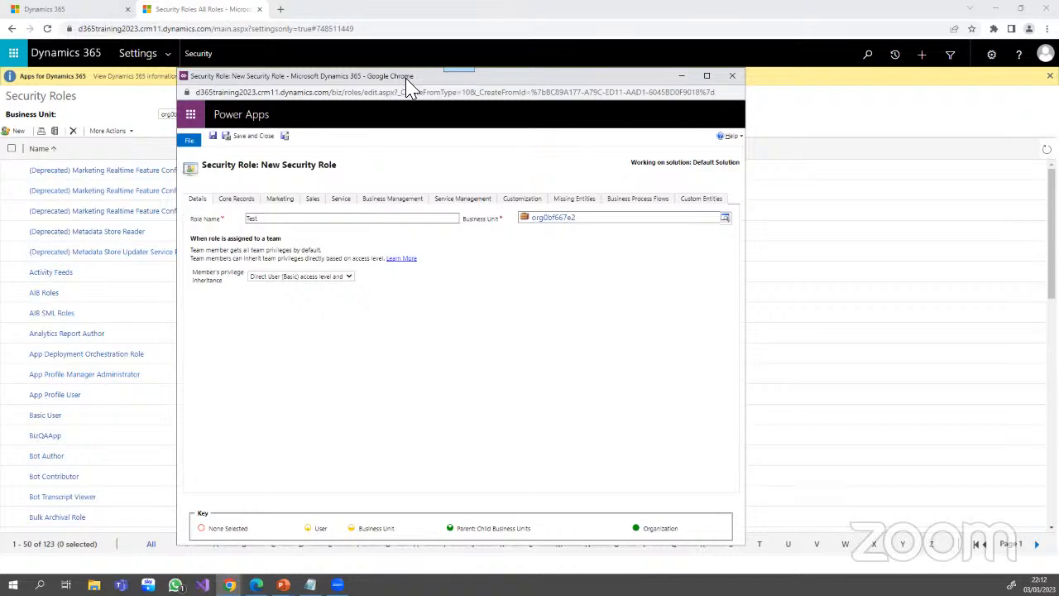
pyautogui.moveTo(407, 85); pyautogui.dragTo(487, 80)
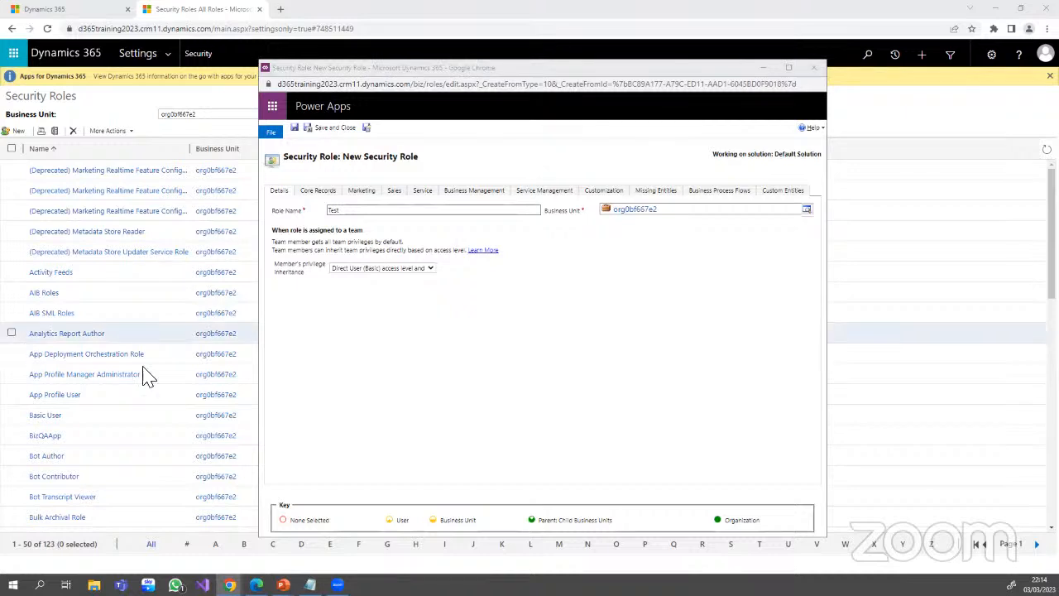
# - Switch to the PowerPoint slide show, review the Dynamics 365 - Security course agenda, then end the show and return to the browser
pyautogui.moveTo(282, 585)
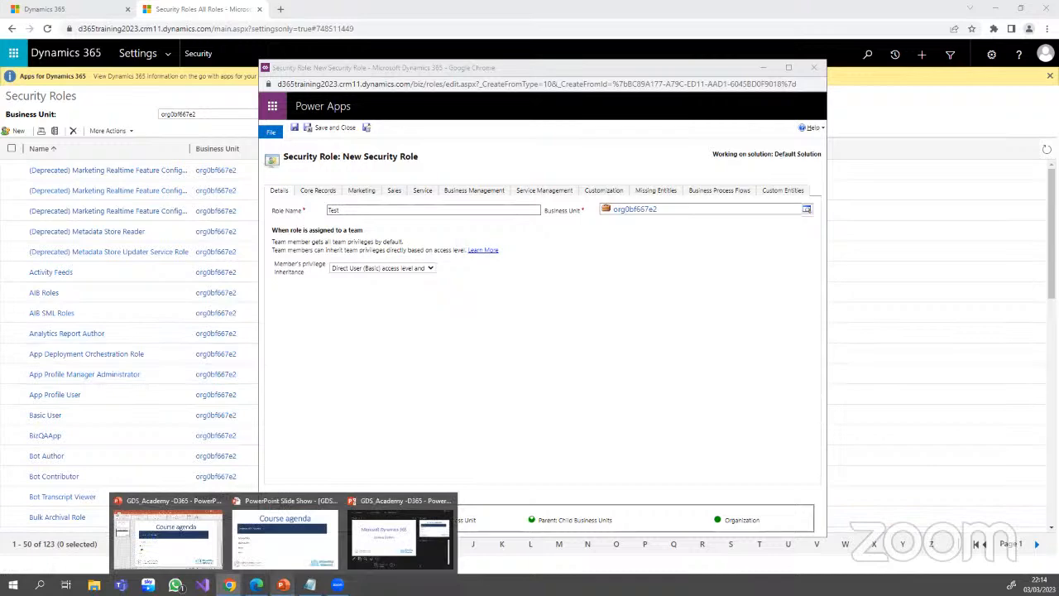
pyautogui.click(279, 563)
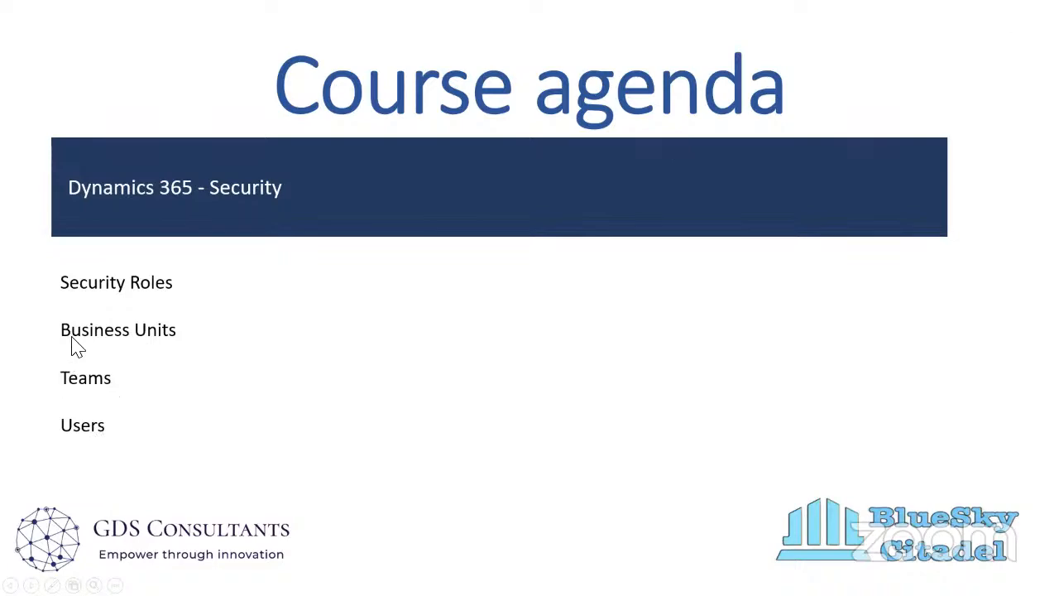
pyautogui.press('Escape')
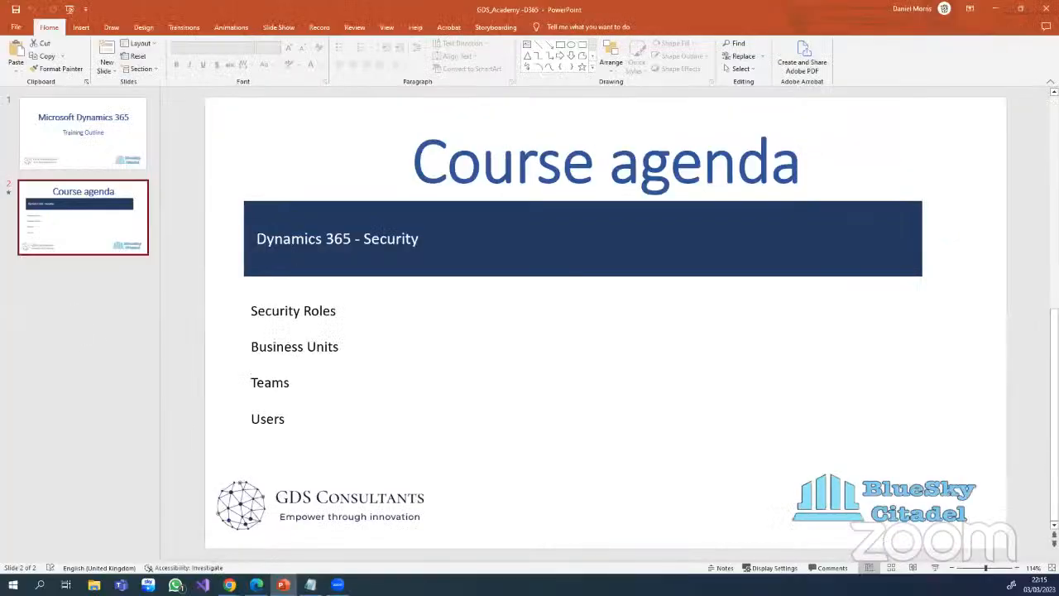
pyautogui.click(996, 9)
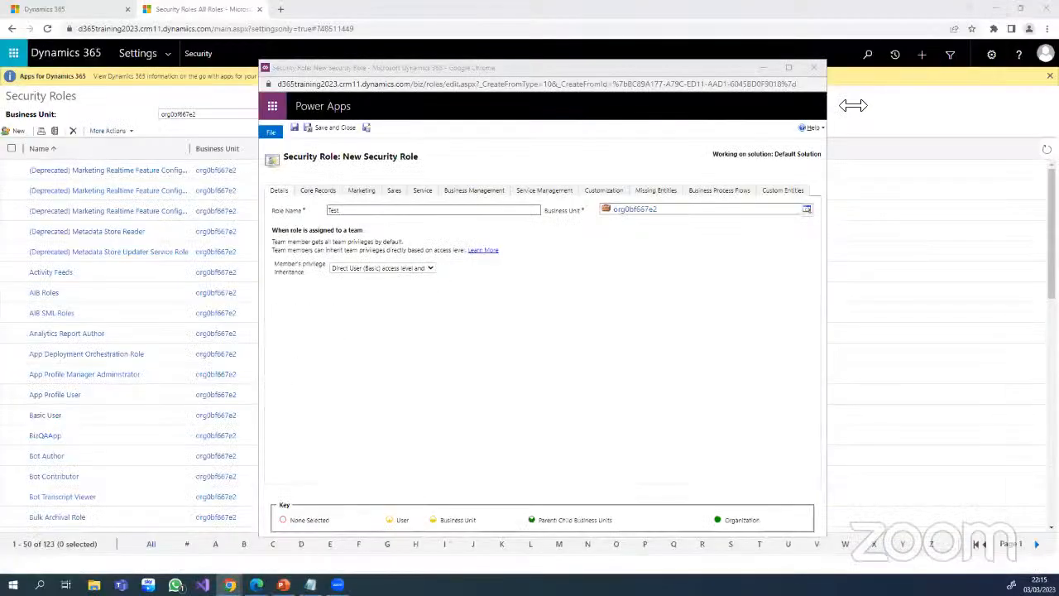
# - Close the new Test security role window and discard its unsaved changes
pyautogui.click(816, 69)
pyautogui.click(637, 145)
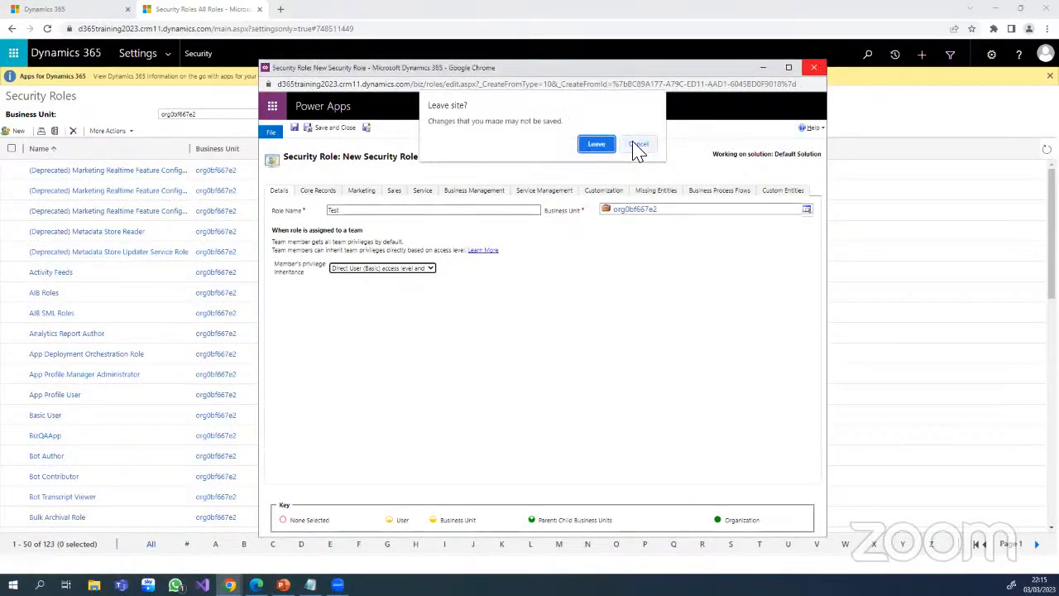
pyautogui.click(816, 68)
pyautogui.click(595, 162)
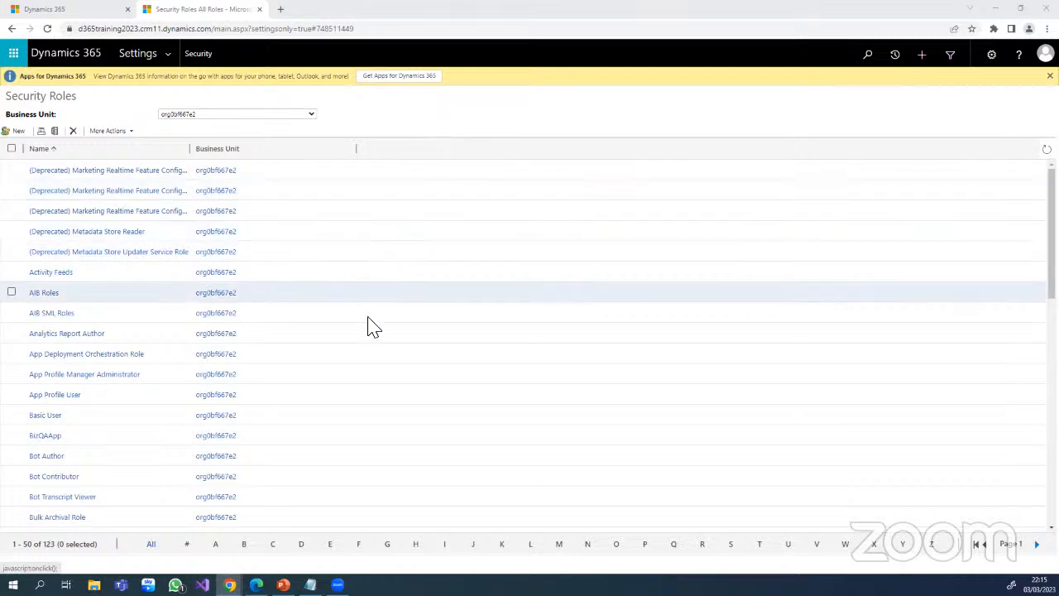
# - Open the case security role, widen its window, examine the Core Records table and miscellaneous privileges, and close the role
pyautogui.scroll(-3, 372, 336)
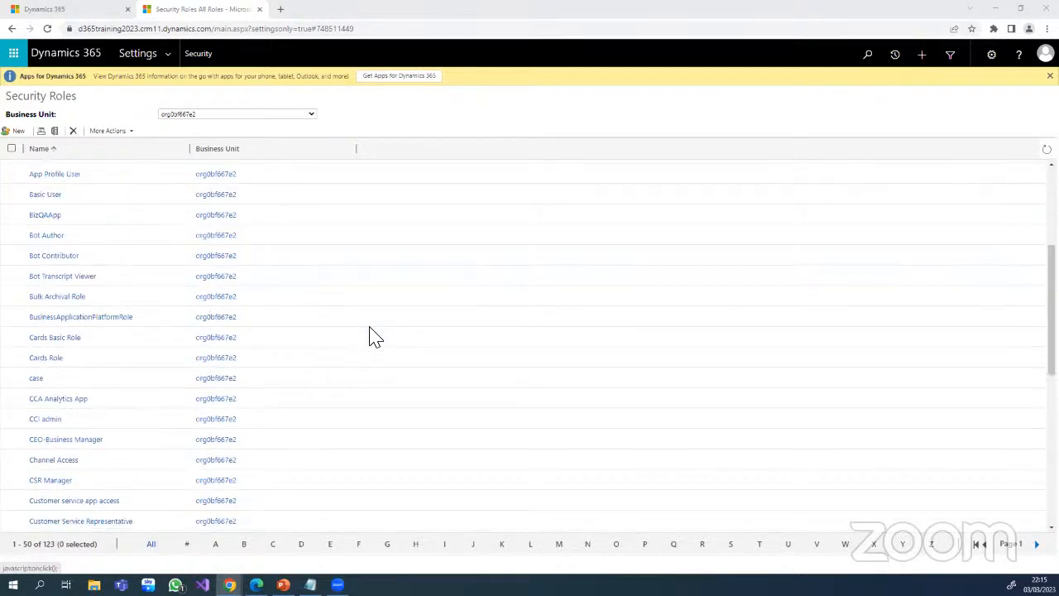
pyautogui.scroll(-1, 375, 336)
pyautogui.scroll(-1, 373, 337)
pyautogui.scroll(1, 365, 333)
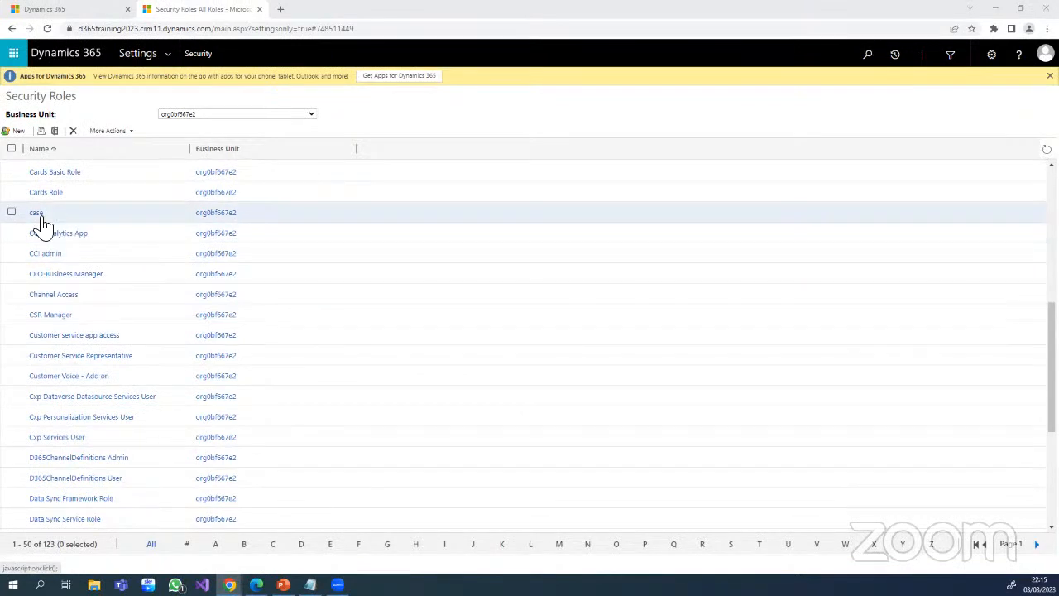
pyautogui.click(42, 219)
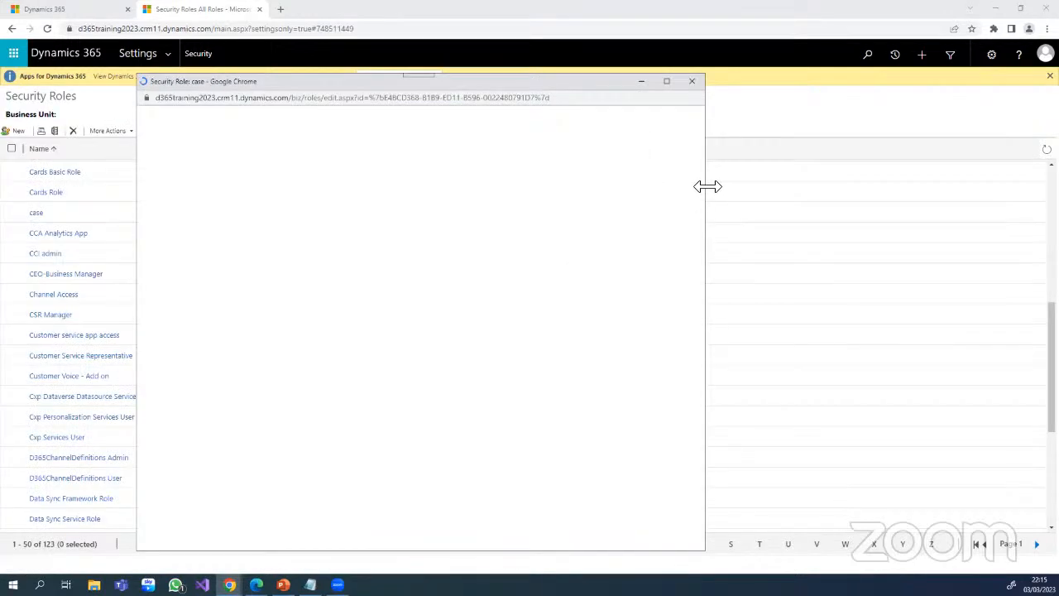
pyautogui.moveTo(708, 186); pyautogui.dragTo(998, 193)
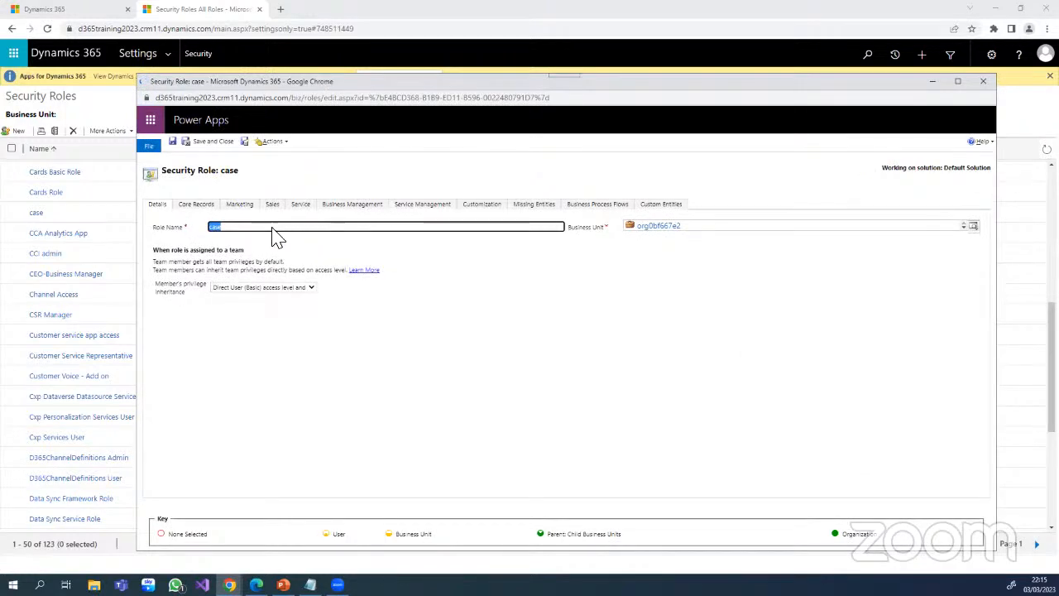
pyautogui.click(210, 207)
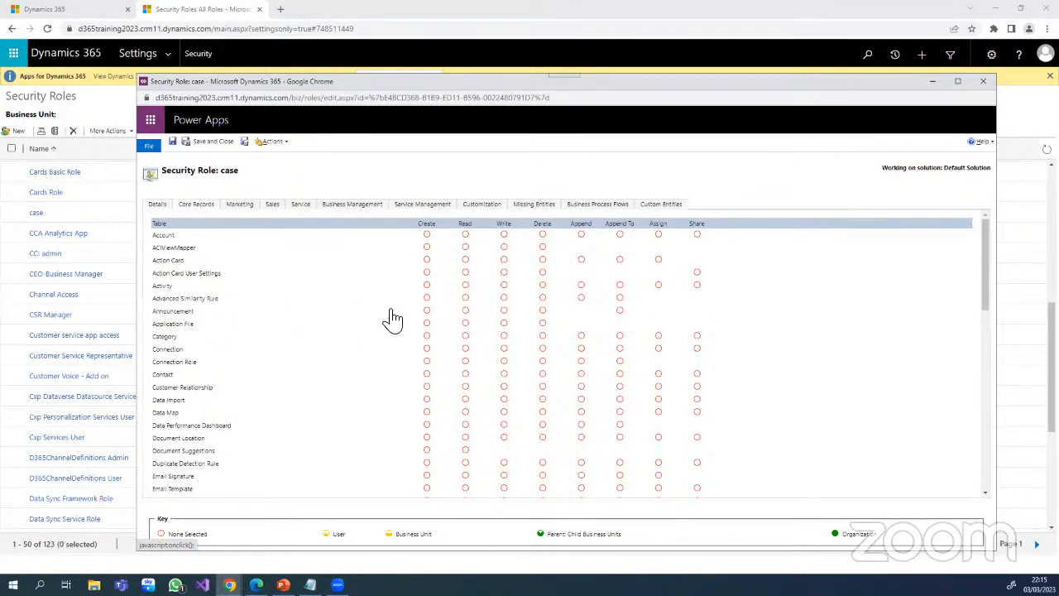
pyautogui.scroll(-10, 394, 319)
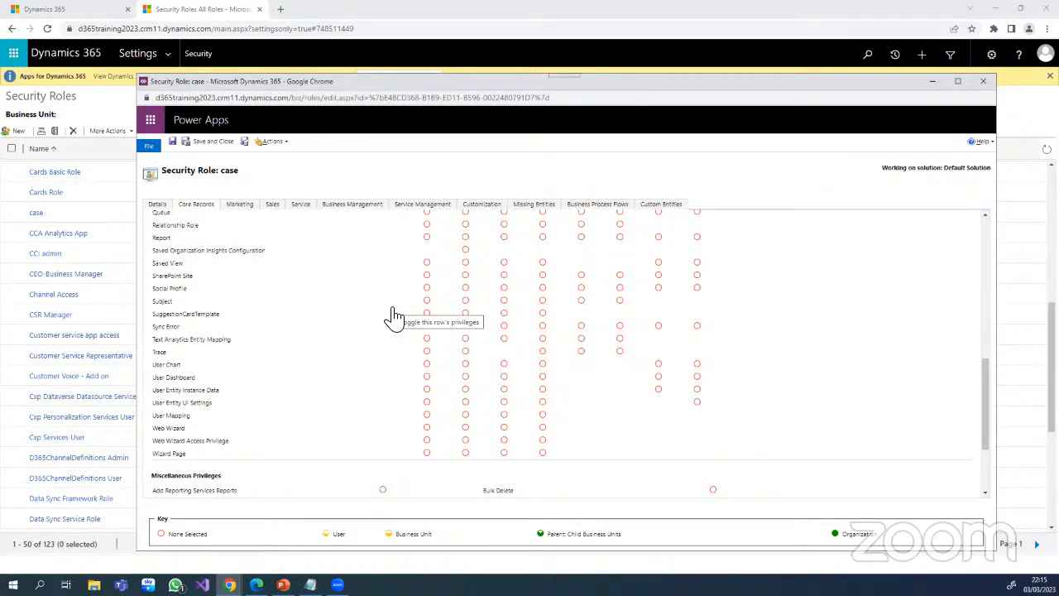
pyautogui.scroll(-3, 393, 318)
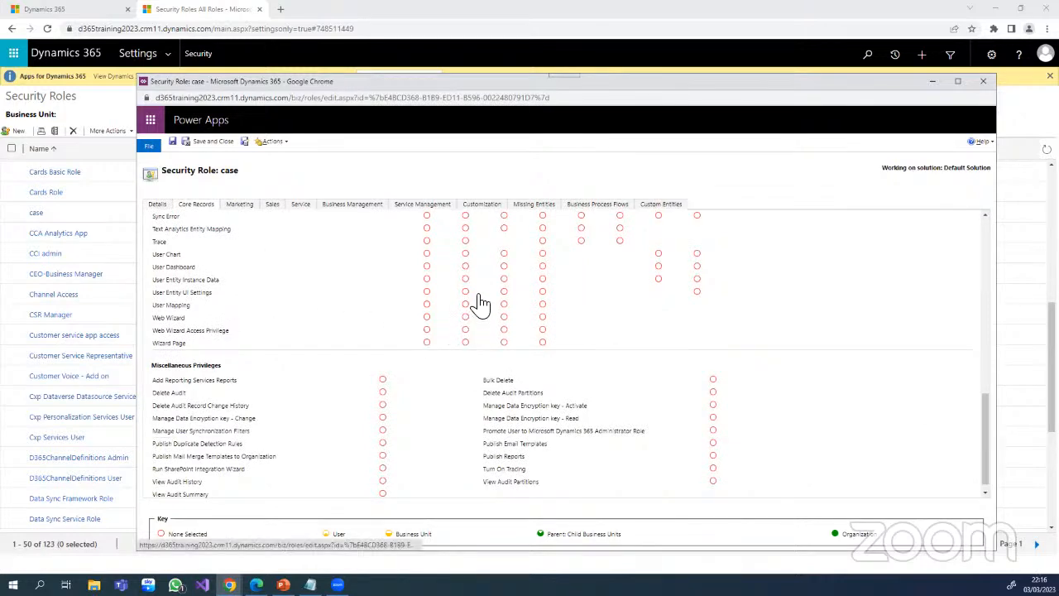
pyautogui.scroll(10, 481, 304)
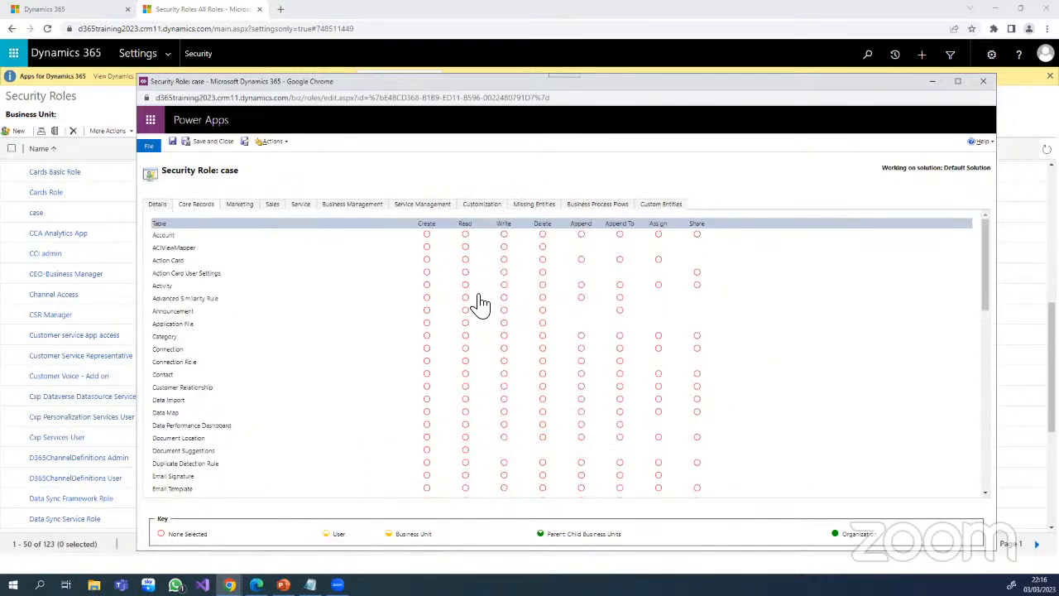
pyautogui.click(982, 86)
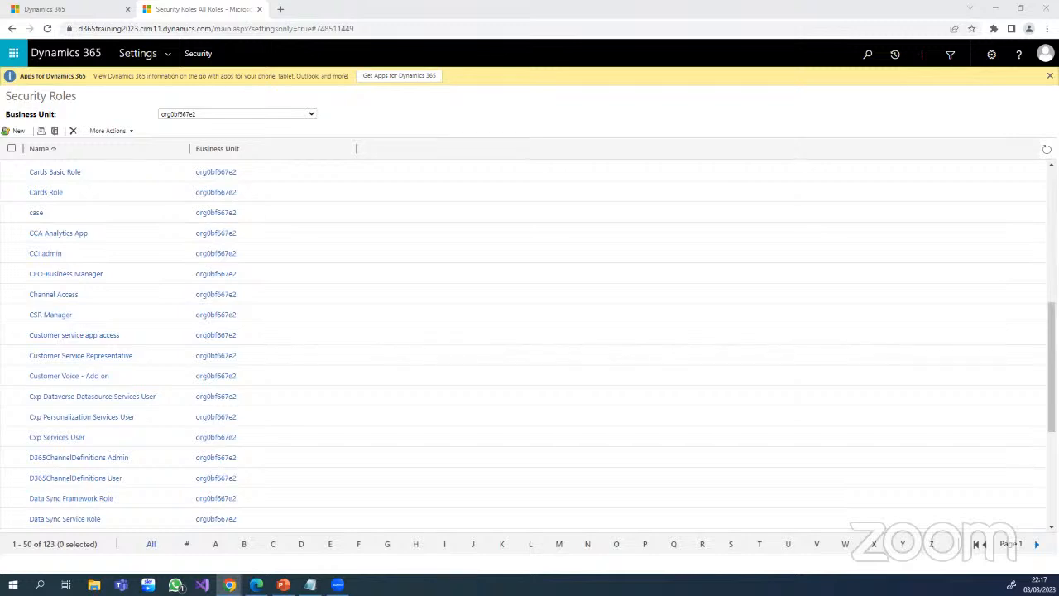
# - Search Google for make.powerapps in a new browser tab
pyautogui.click(280, 10)
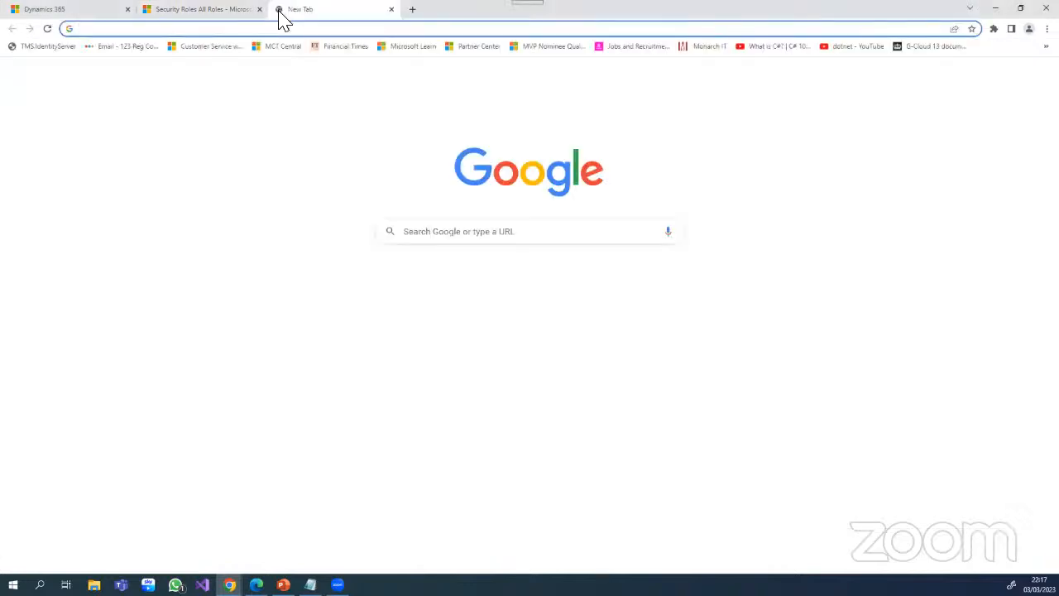
pyautogui.write('po')
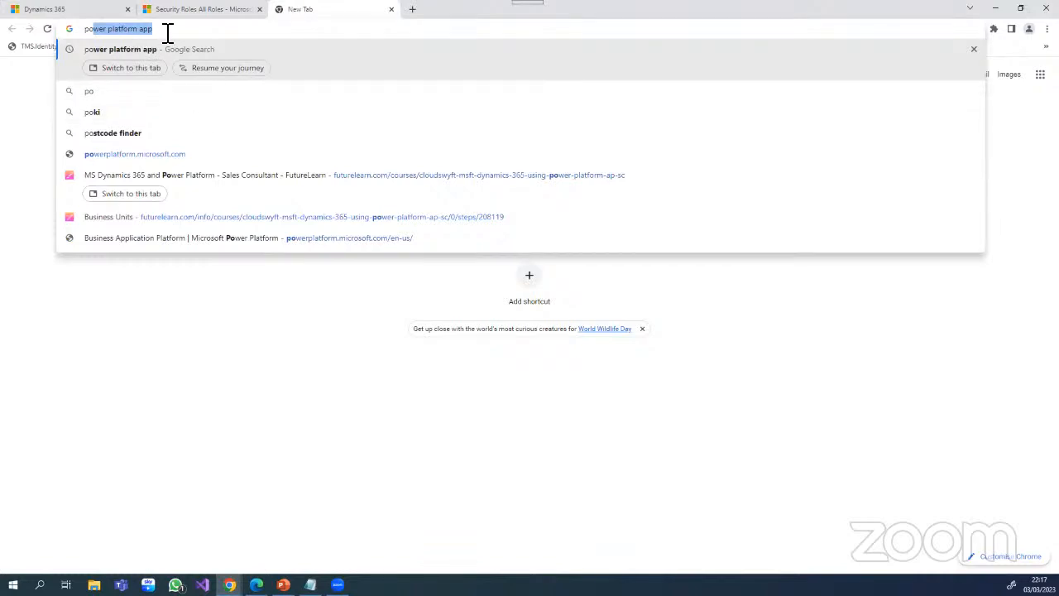
pyautogui.press('BackSpace')
pyautogui.press('BackSpace')
pyautogui.press('BackSpace')
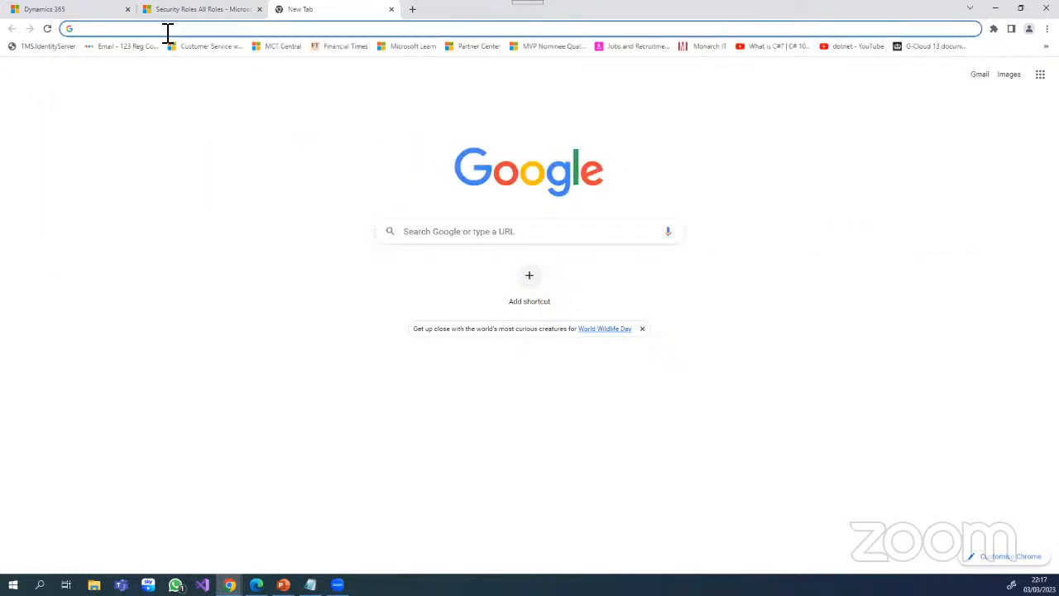
pyautogui.write('maker')
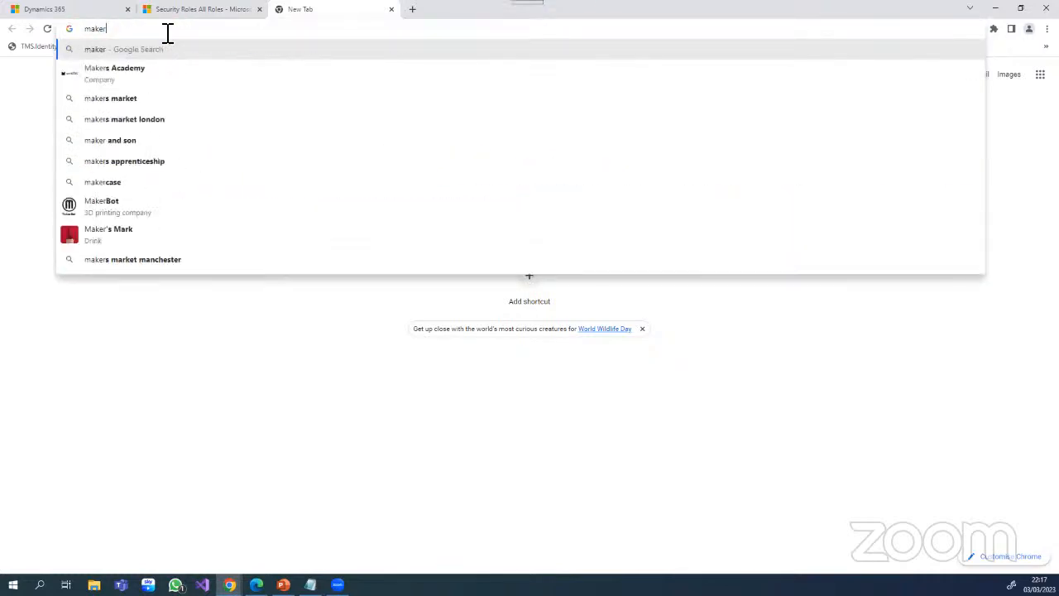
pyautogui.press('BackSpace')
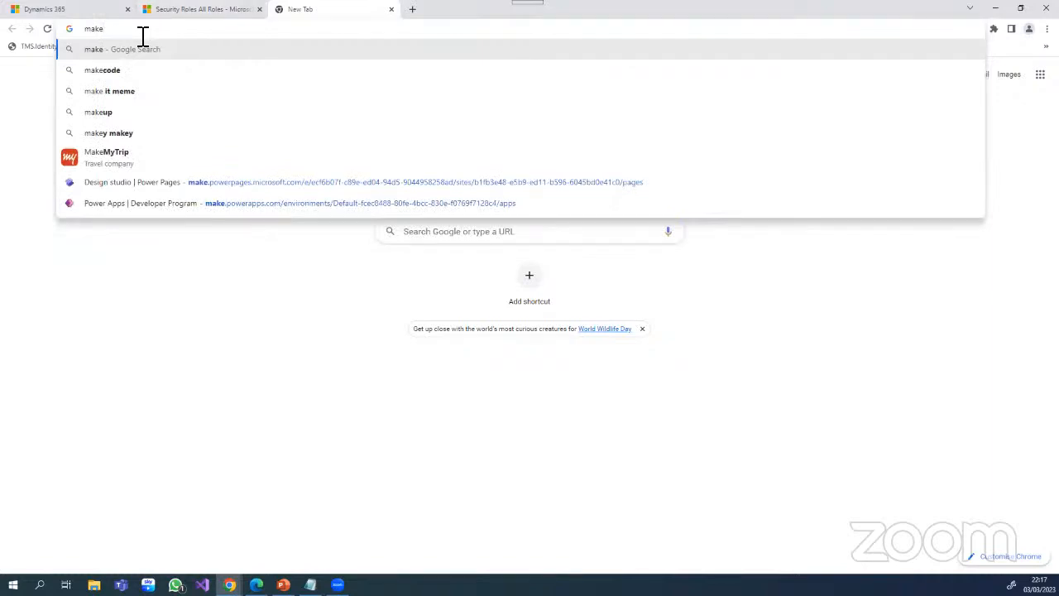
pyautogui.write('.p')
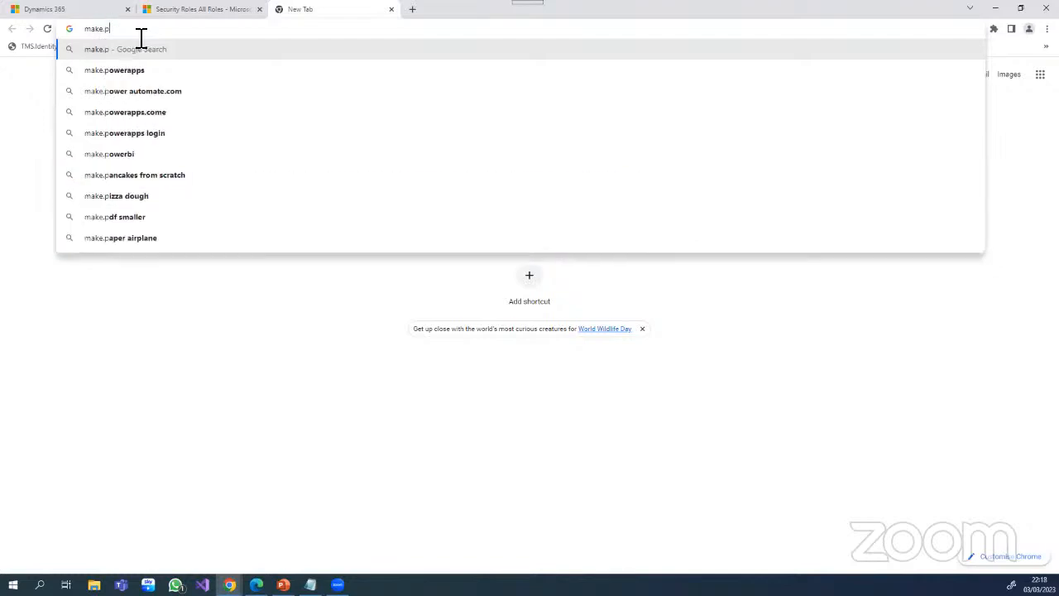
pyautogui.click(137, 72)
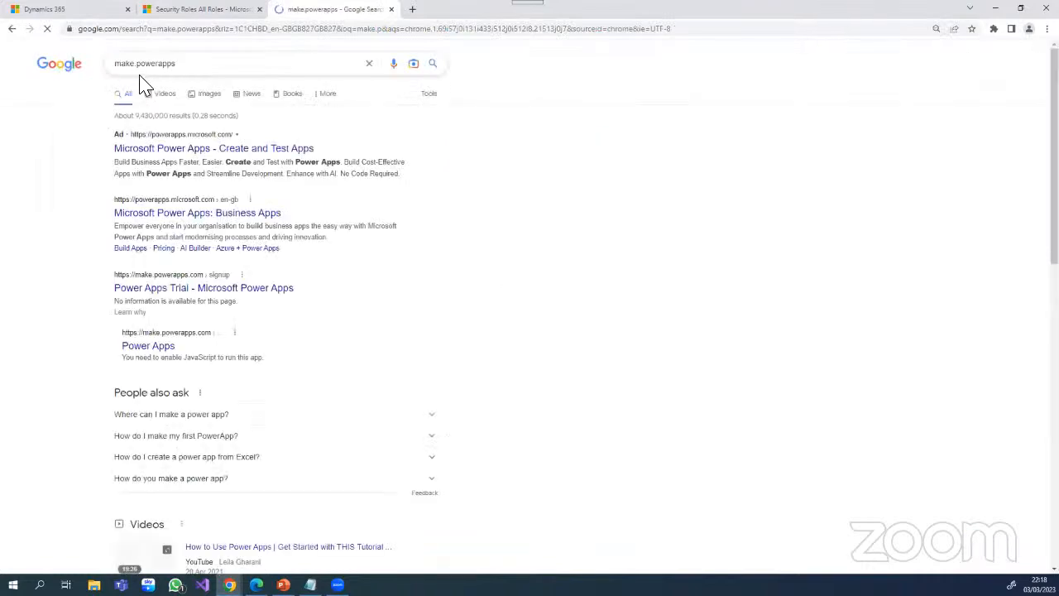
pyautogui.click(189, 289)
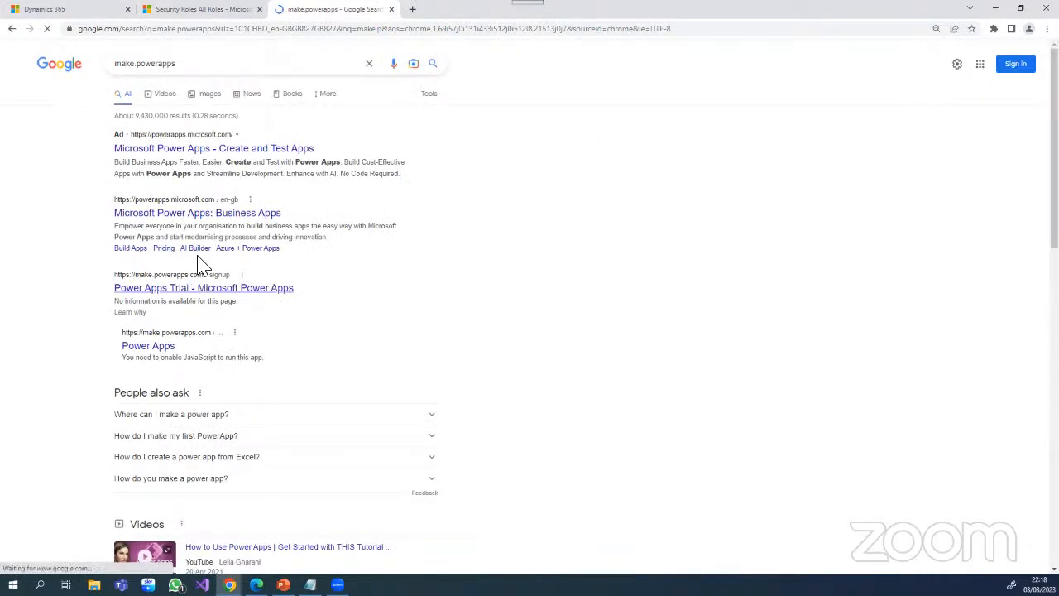
pyautogui.click(258, 33)
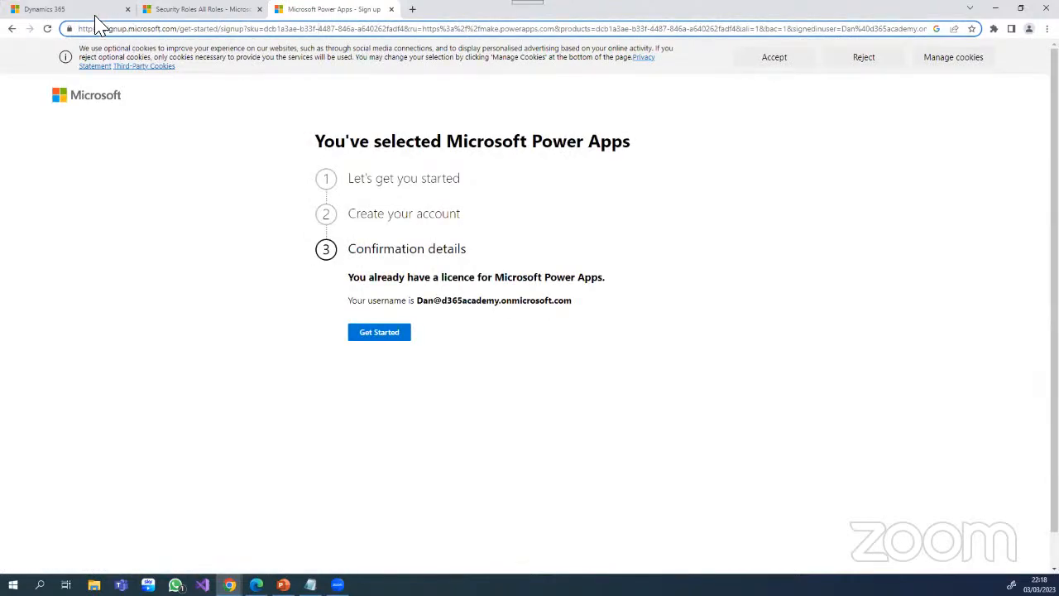
pyautogui.click(11, 29)
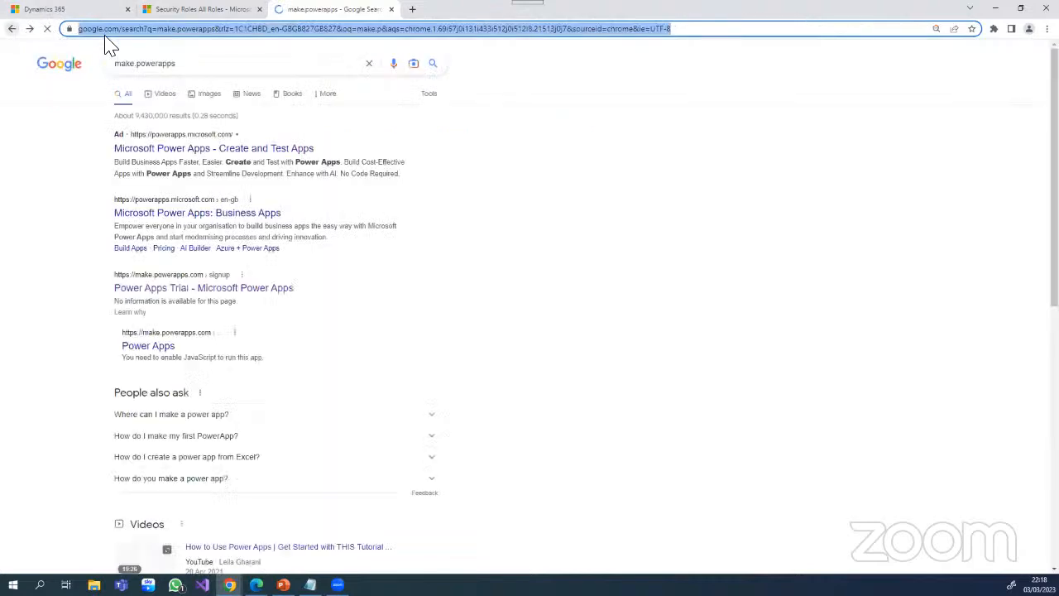
# - Refine the Google search to make.powerapps.com, copy that address and load the Power Apps site with it
pyautogui.click(190, 65)
pyautogui.click(195, 85)
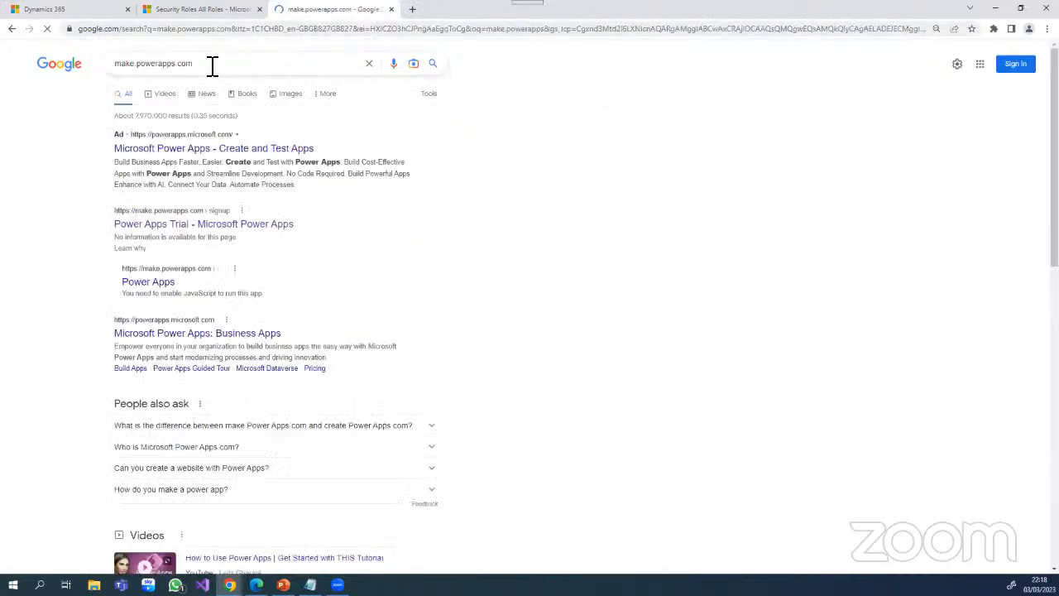
pyautogui.moveTo(212, 66); pyautogui.dragTo(111, 71)
pyautogui.hotkey('ctrl', 'c')
pyautogui.click(144, 33)
pyautogui.hotkey('ctrl', 'v')
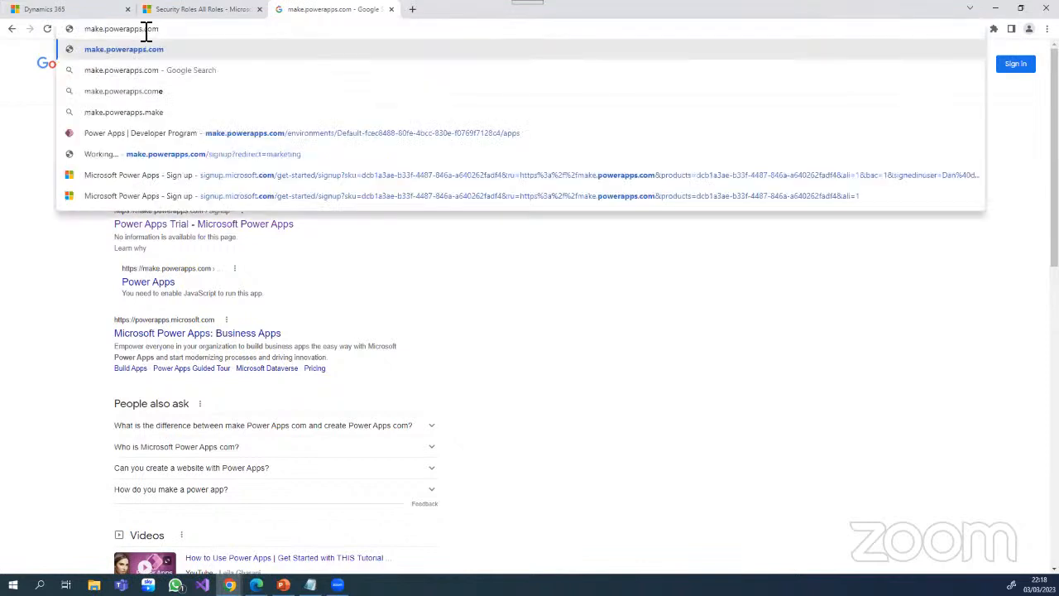
pyautogui.press('Return')
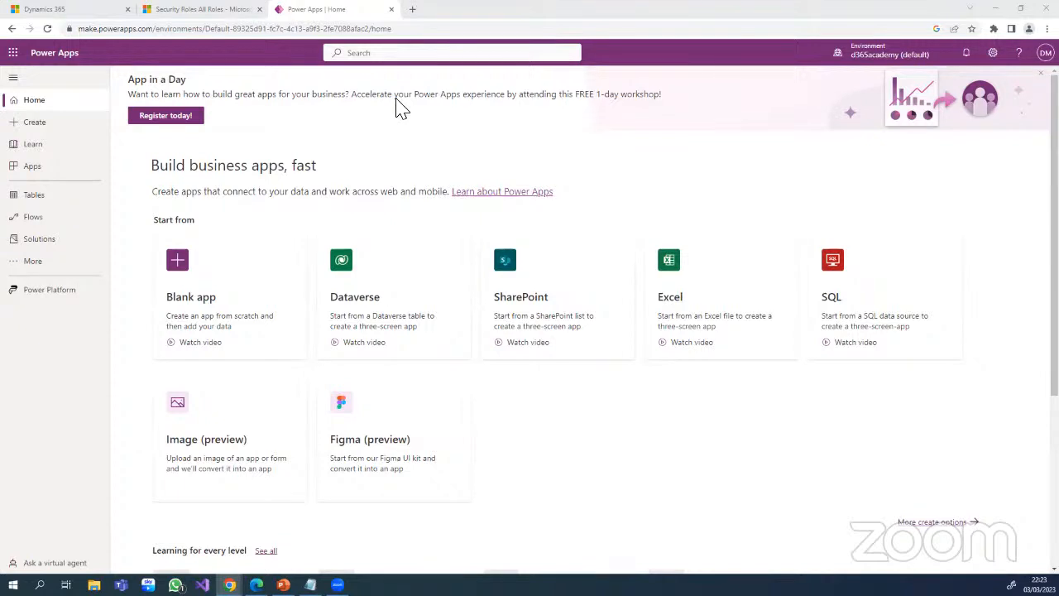
# - Go to the Apps list, bring up the form for a new model-driven app, and cancel it
pyautogui.click(47, 173)
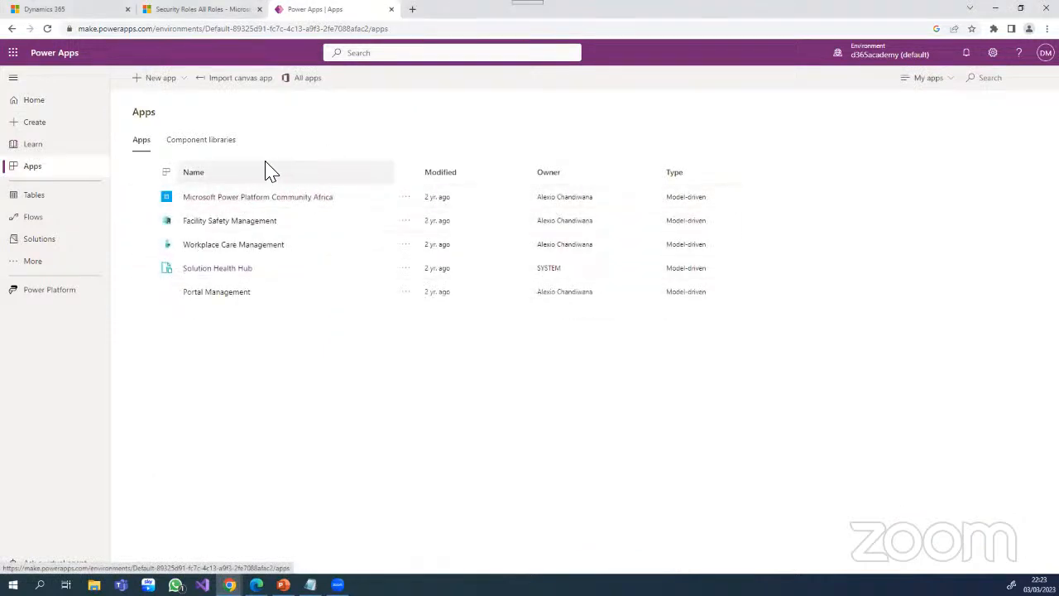
pyautogui.click(176, 87)
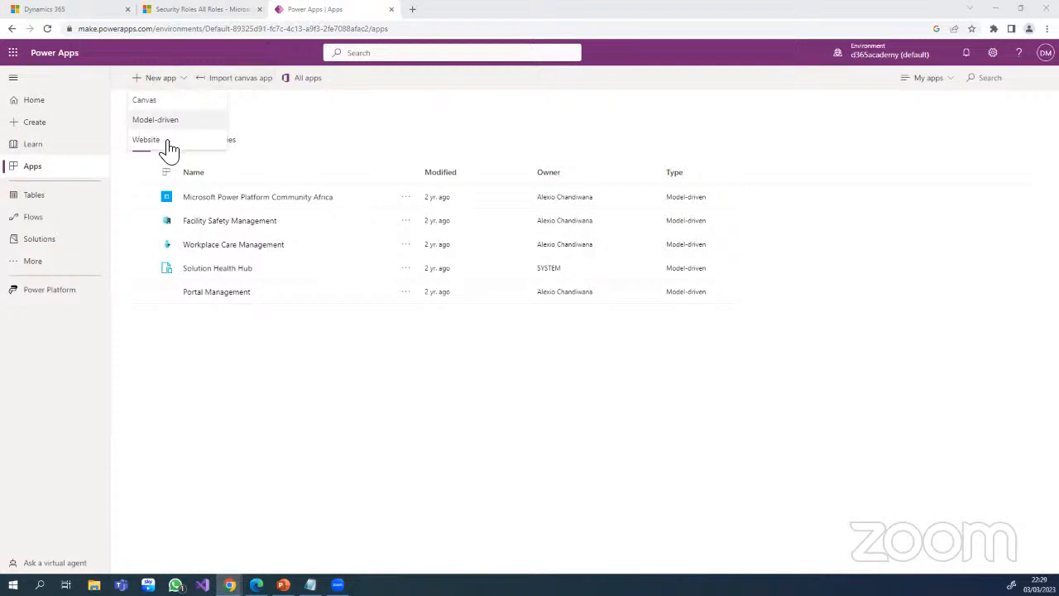
pyautogui.click(156, 120)
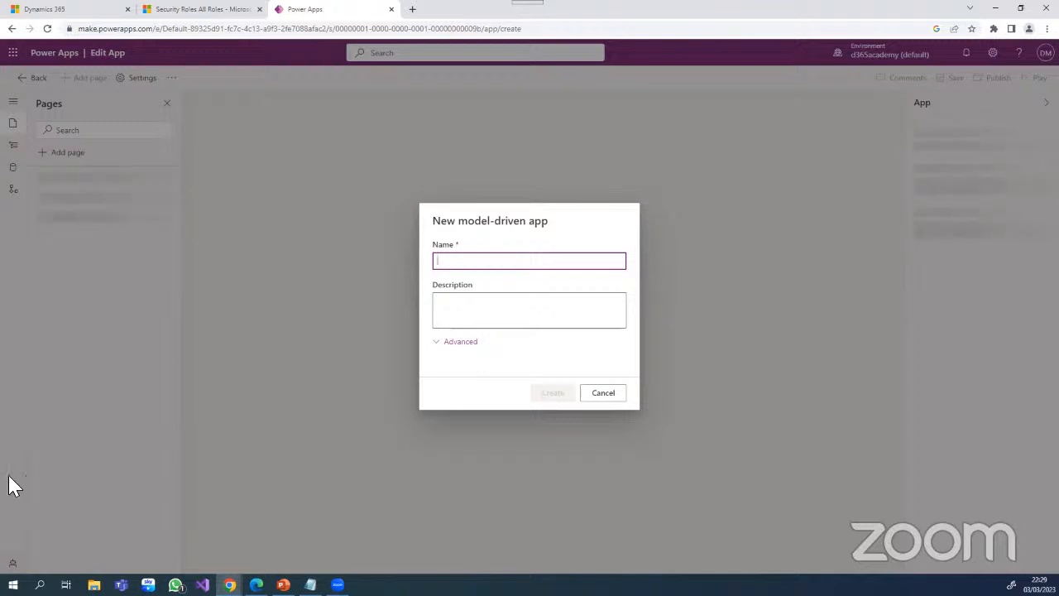
pyautogui.click(602, 394)
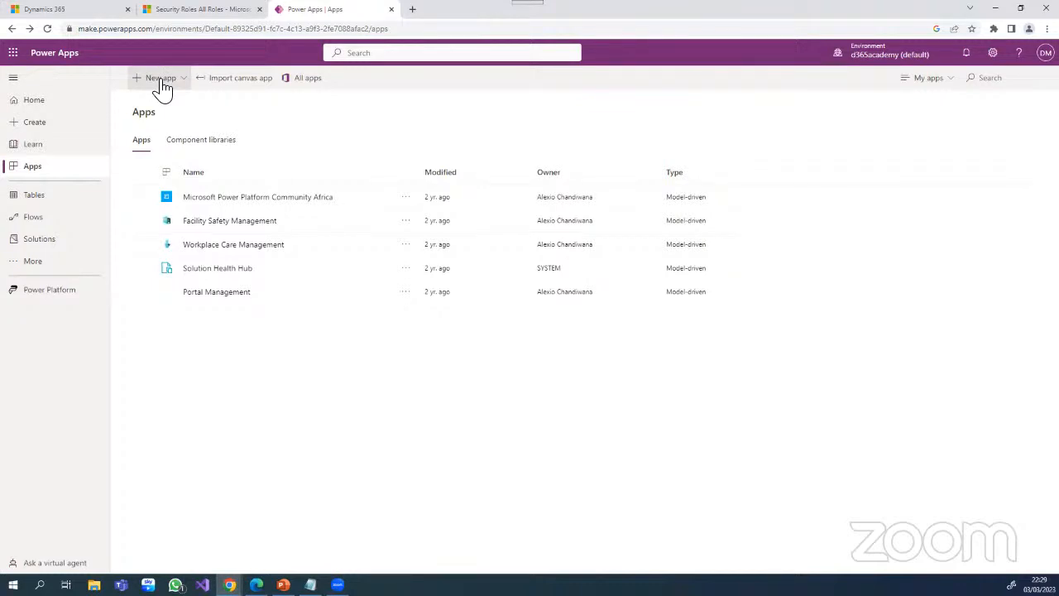
# - Bring up the form for a blank canvas app, look at its Tablet and Phone formats, and cancel it
pyautogui.click(162, 87)
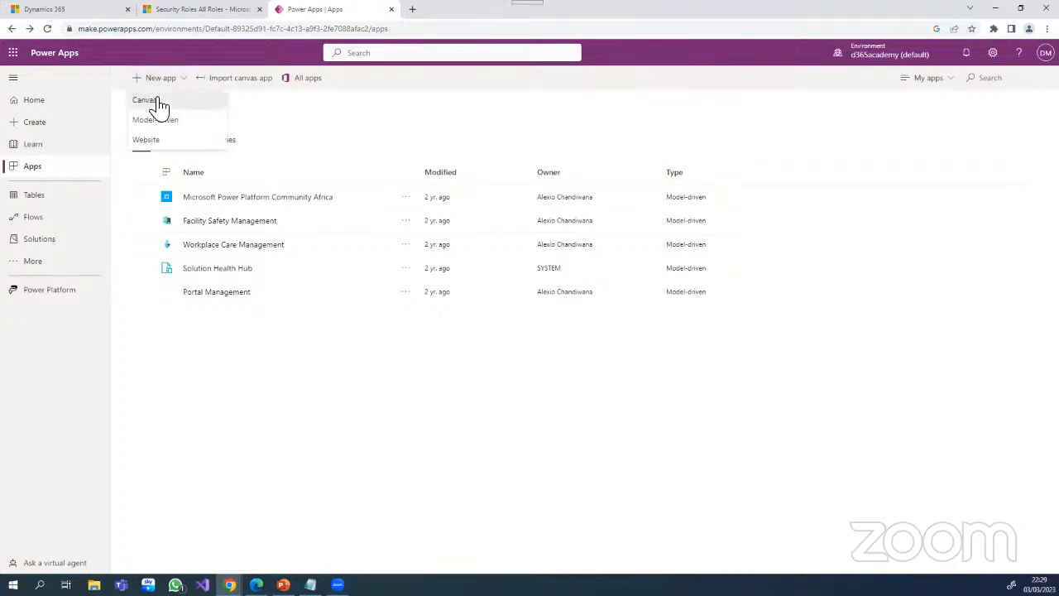
pyautogui.click(155, 101)
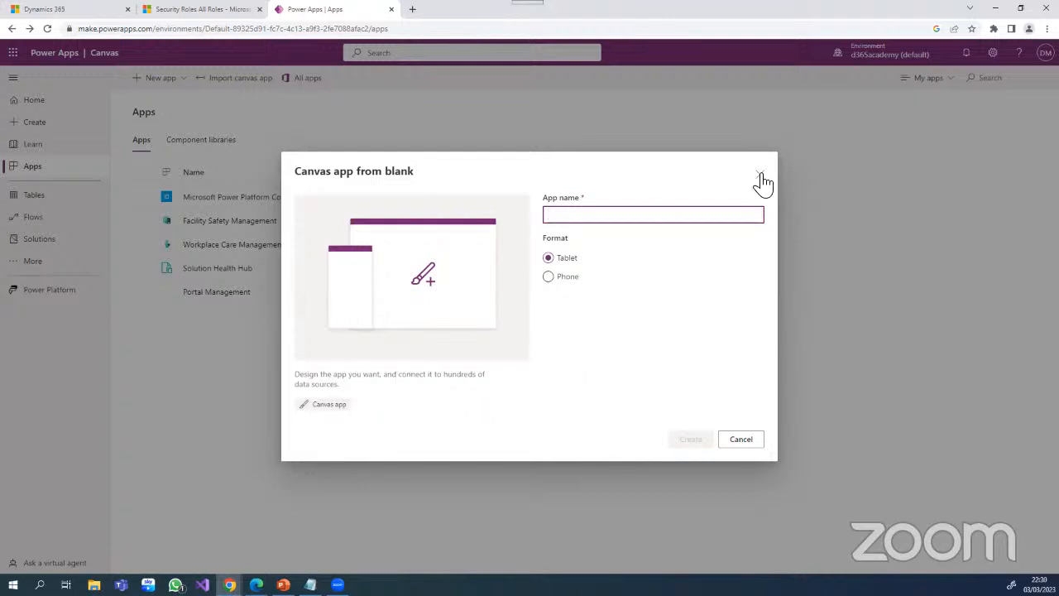
pyautogui.click(741, 439)
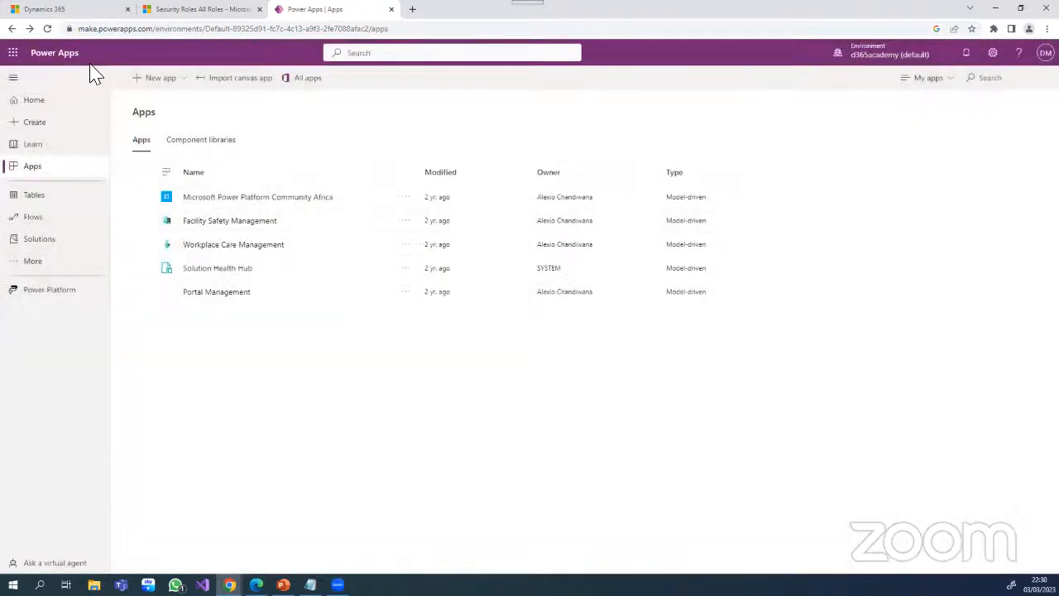
# - Show the available new app types again to look at the Website option
pyautogui.click(175, 78)
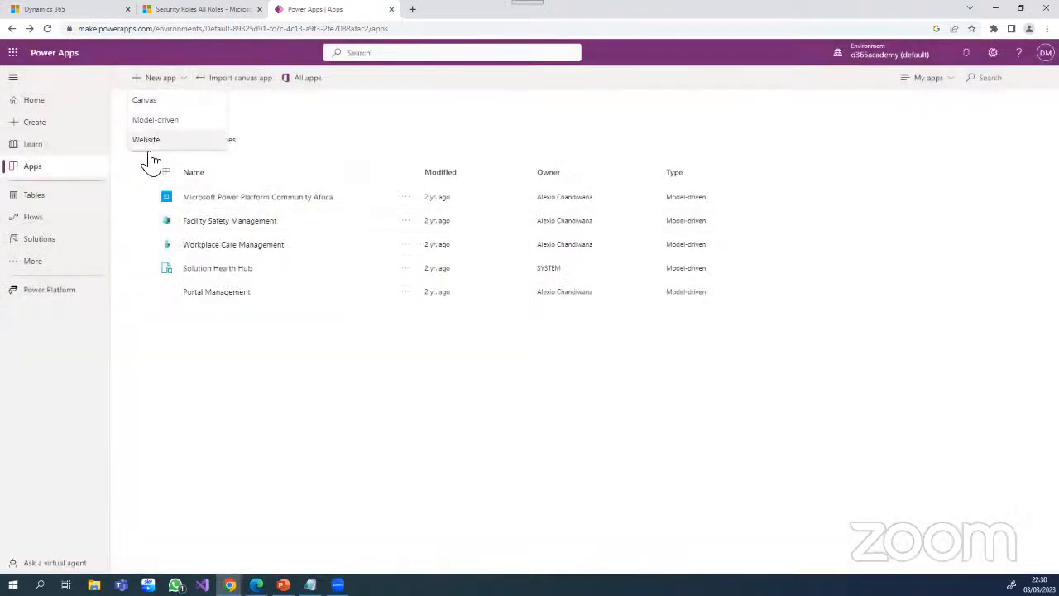